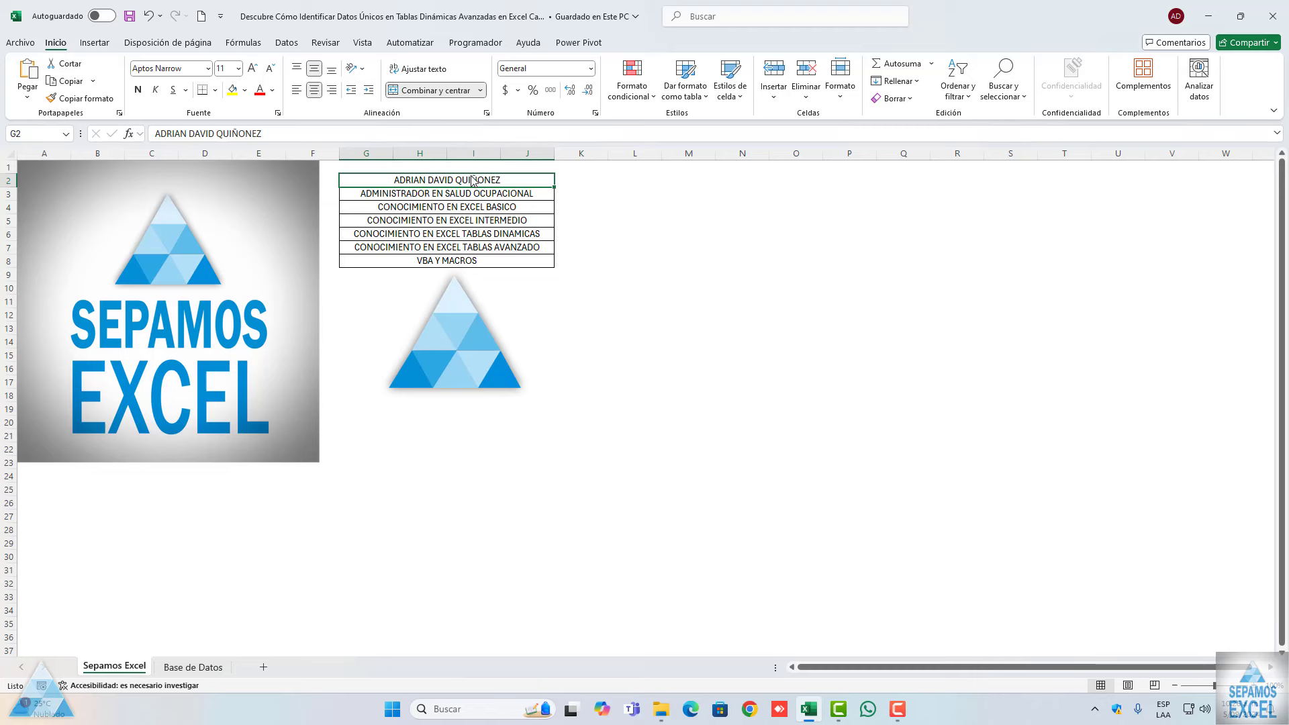
# Open the Base de Datos sheet holding the product sales table
pyautogui.click(193, 667)
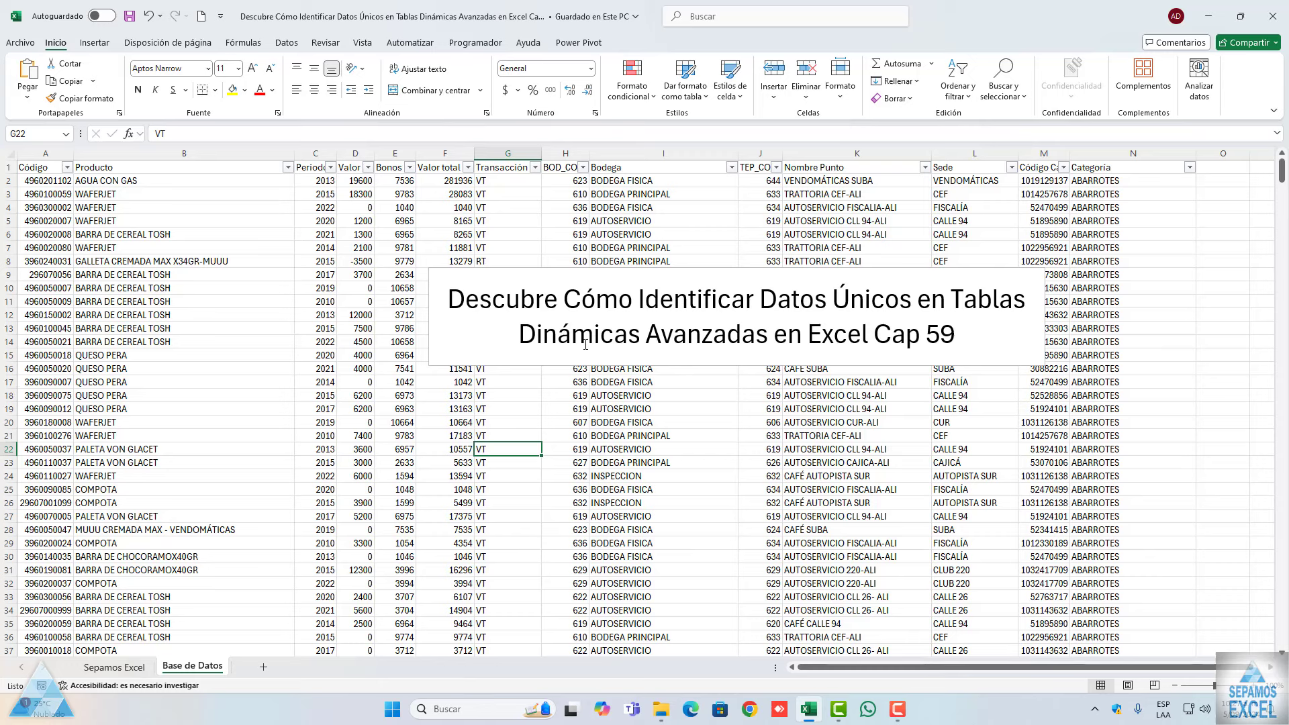
pyautogui.moveTo(564, 298); pyautogui.dragTo(917, 299)
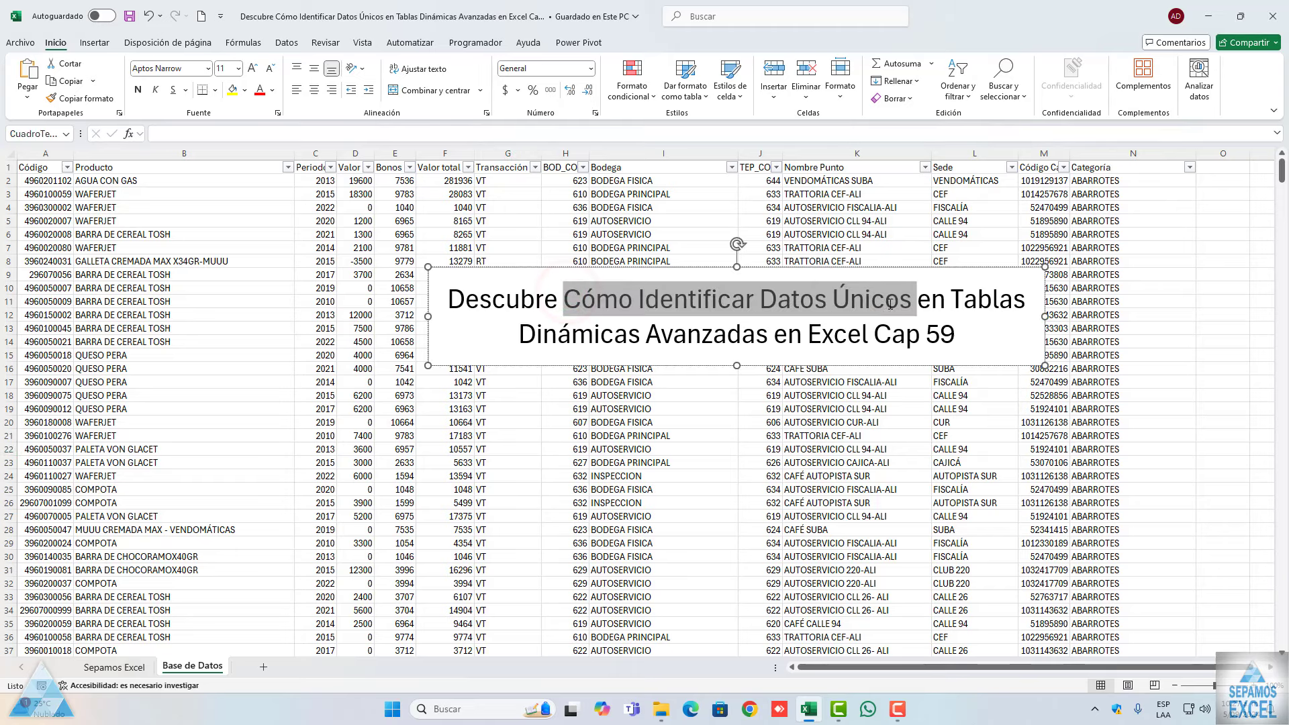
pyautogui.click(712, 421)
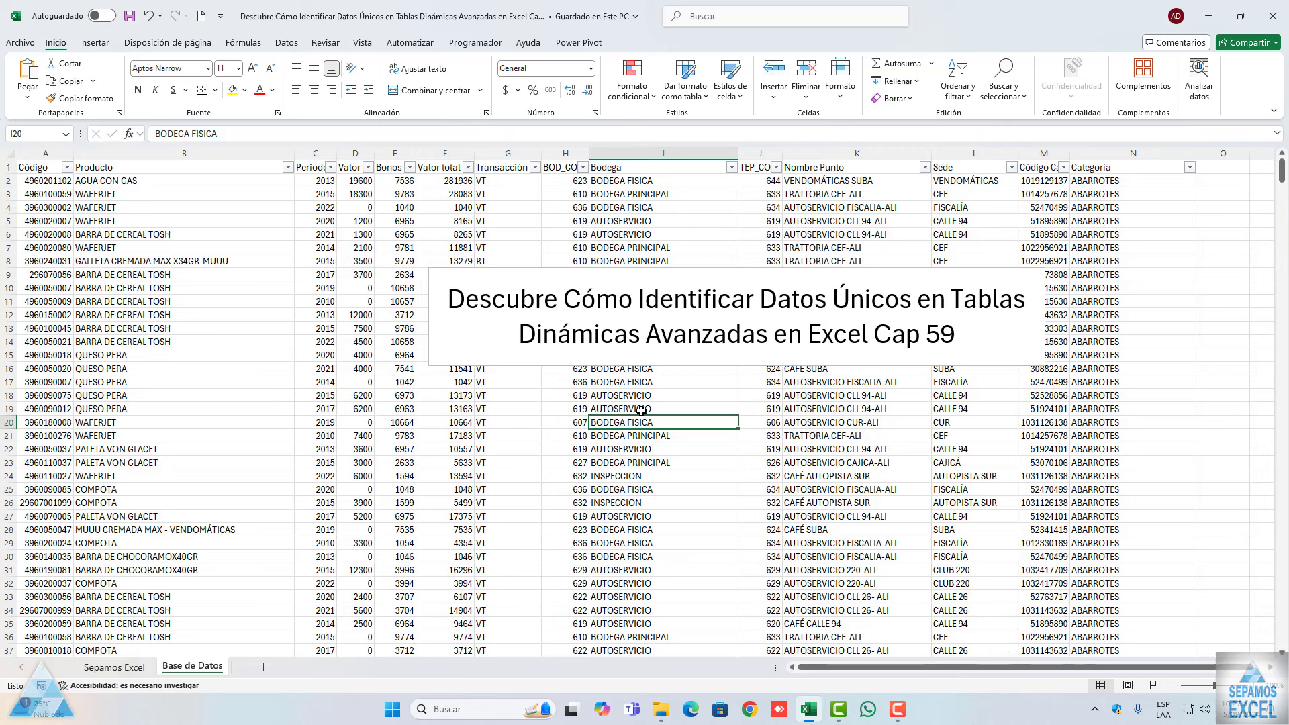
pyautogui.click(44, 182)
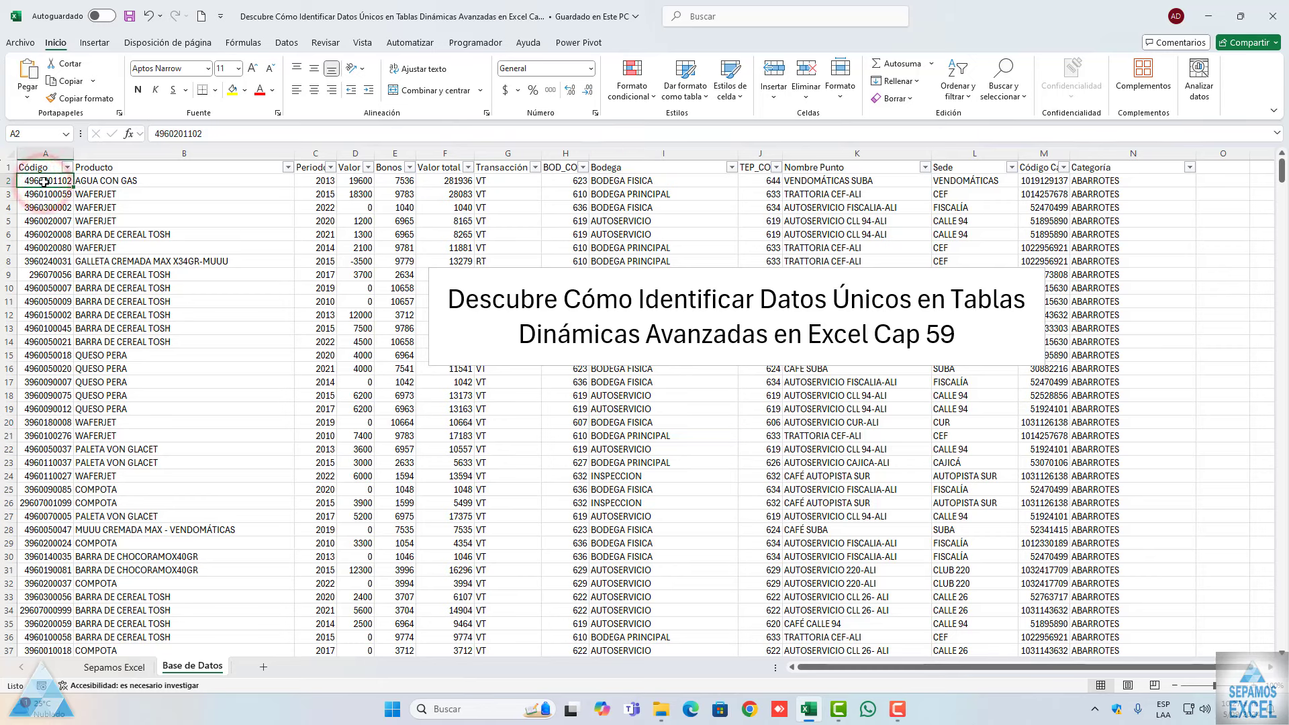
pyautogui.click(47, 169)
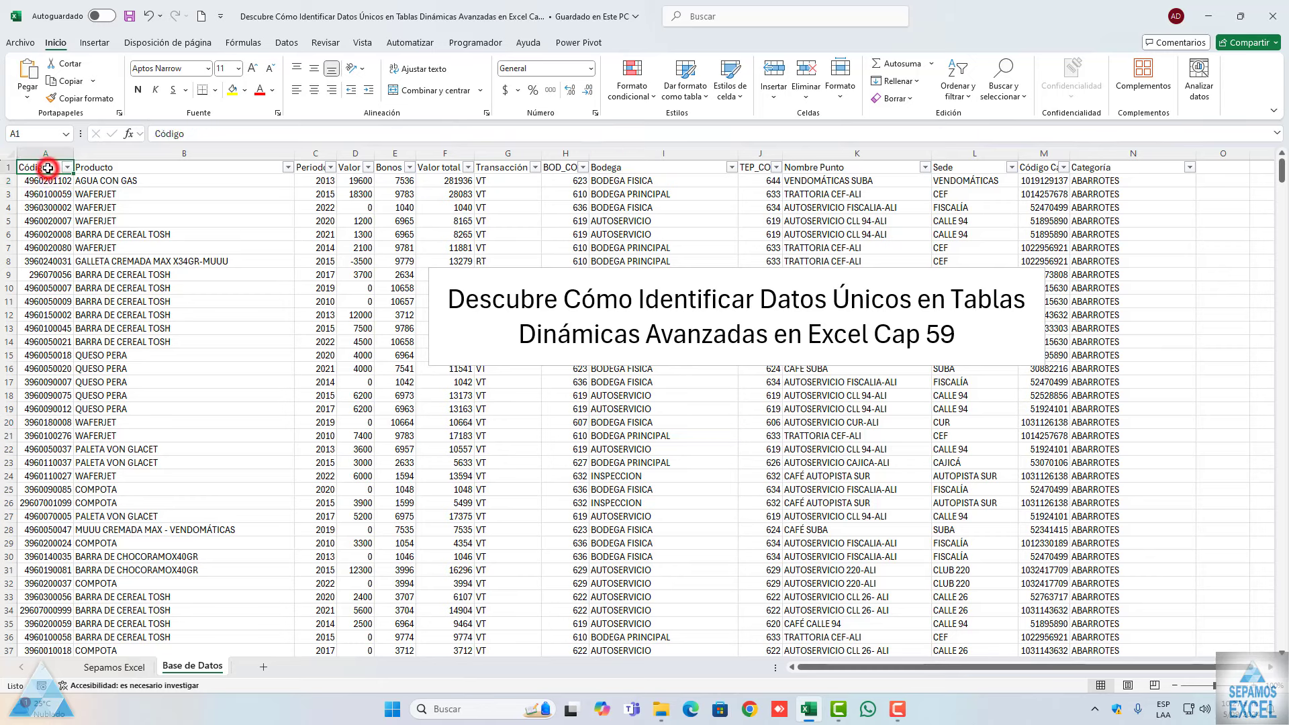
pyautogui.press('Right')
pyautogui.press('Right')
pyautogui.press('Right')
pyautogui.press('Right')
pyautogui.press('Right')
pyautogui.press('Right')
pyautogui.press('Right')
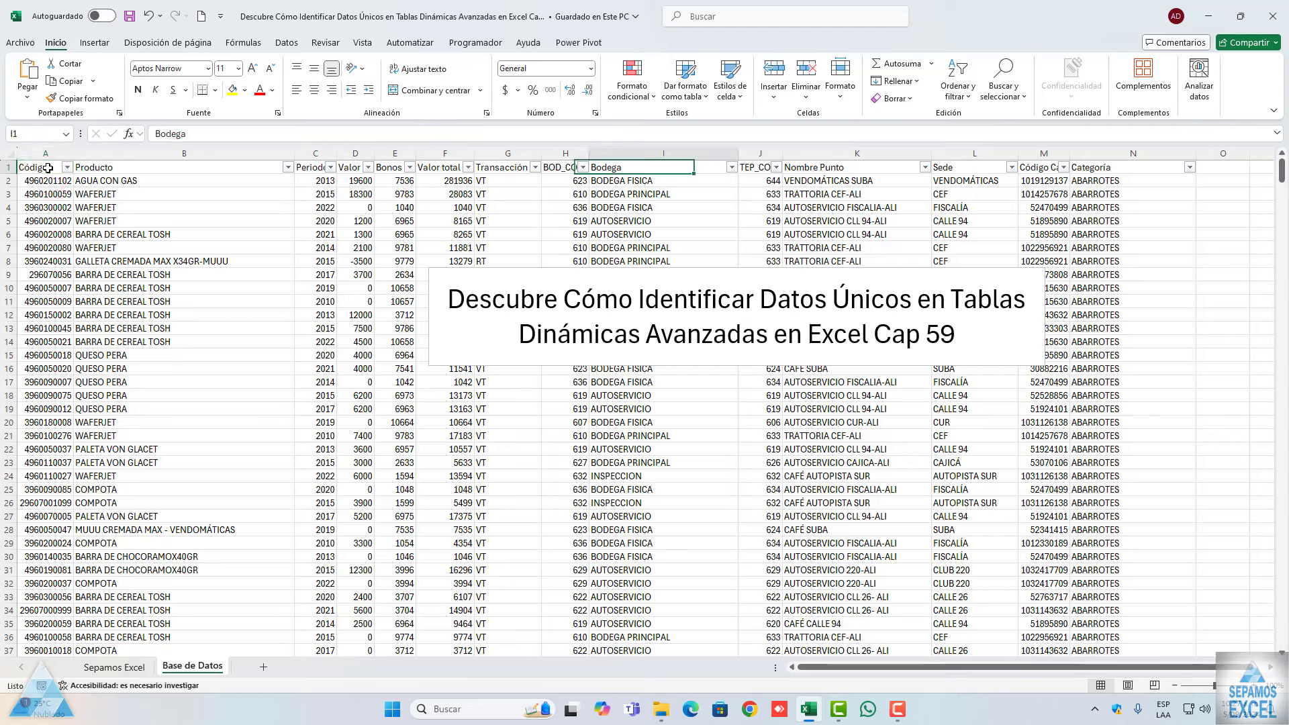
pyautogui.press('Right')
pyautogui.press('Right')
pyautogui.press('Right')
pyautogui.press('Right')
pyautogui.press('Left')
pyautogui.press('Left')
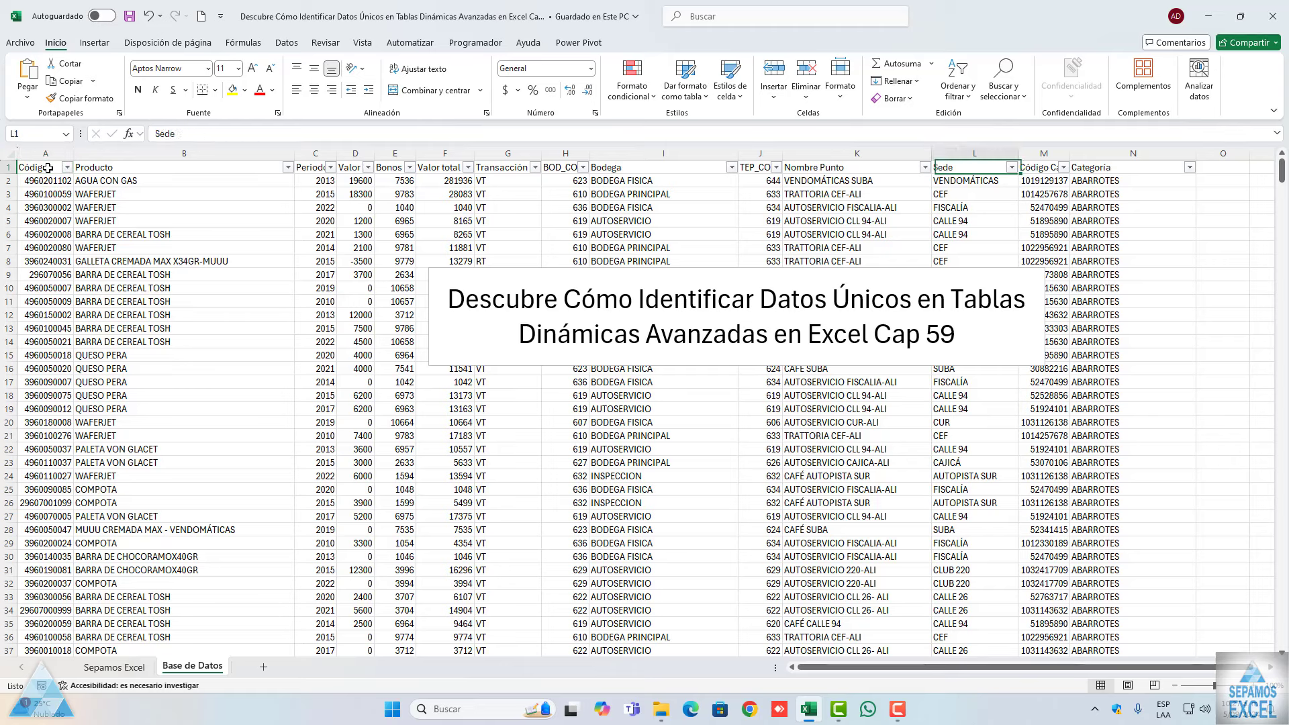
pyautogui.press('Left')
pyautogui.press('Left')
pyautogui.press('Left')
pyautogui.press('Left')
pyautogui.press('Left')
pyautogui.press('Left')
pyautogui.press('Left')
pyautogui.press('Left')
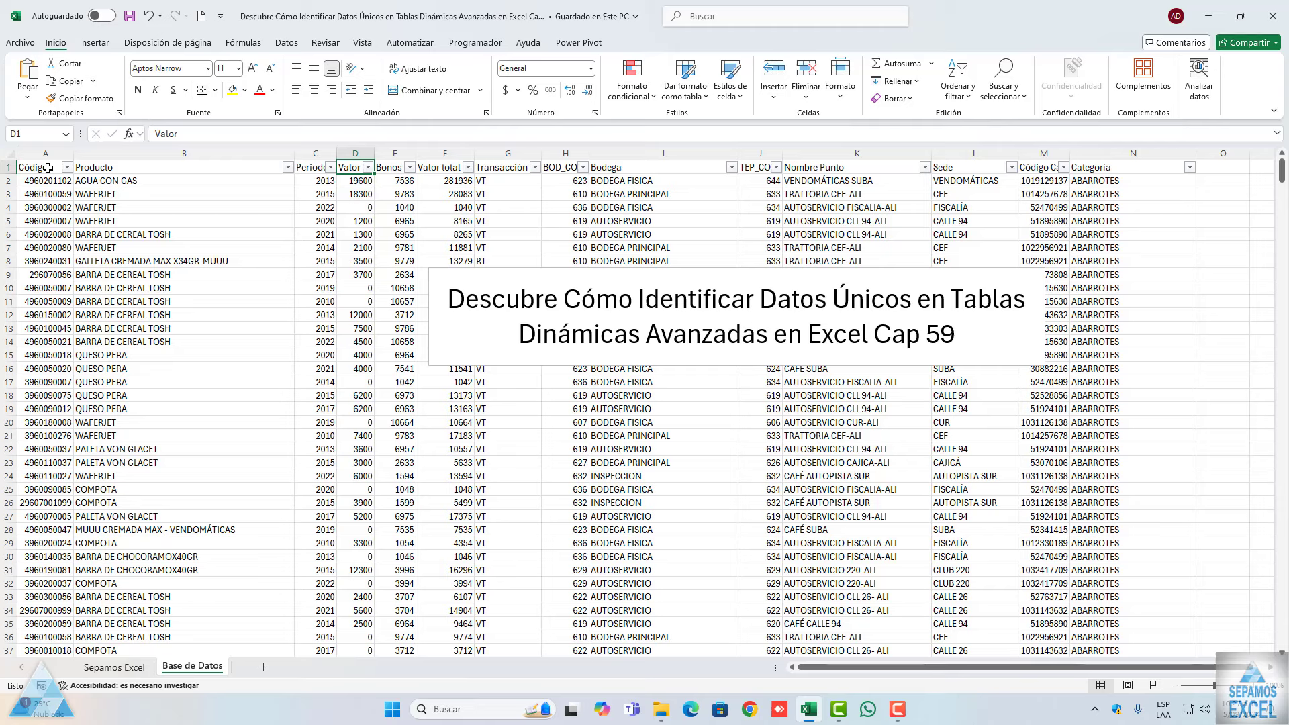
# Autofit columns M, J, H, D and C so their headers show fully
pyautogui.doubleClick(1068, 149)
pyautogui.doubleClick(1017, 151)
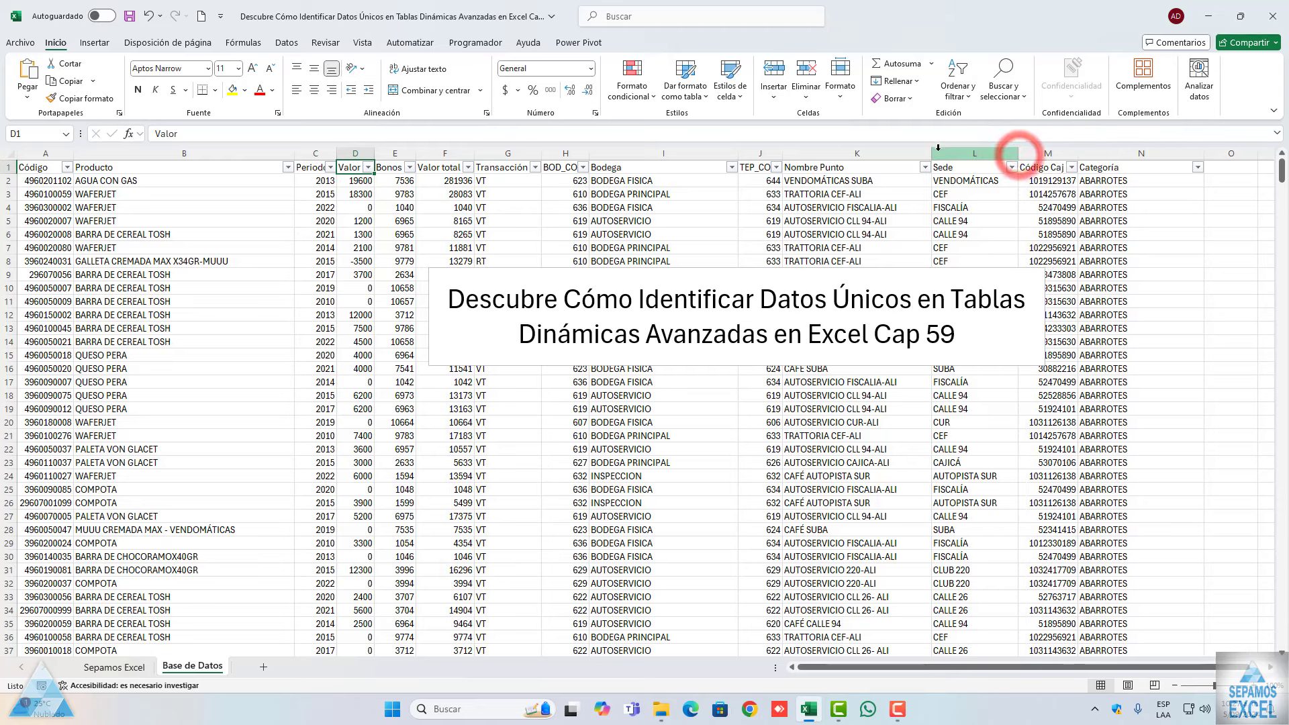
pyautogui.doubleClick(782, 151)
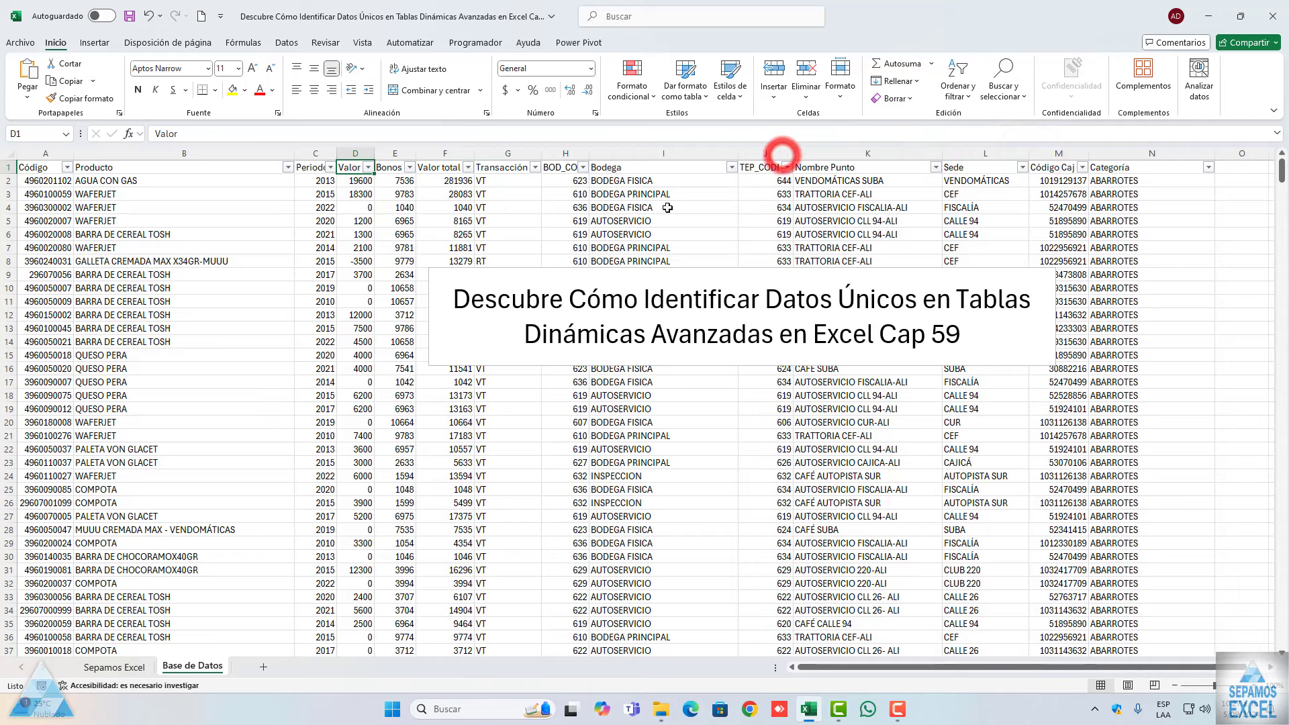
pyautogui.doubleClick(589, 153)
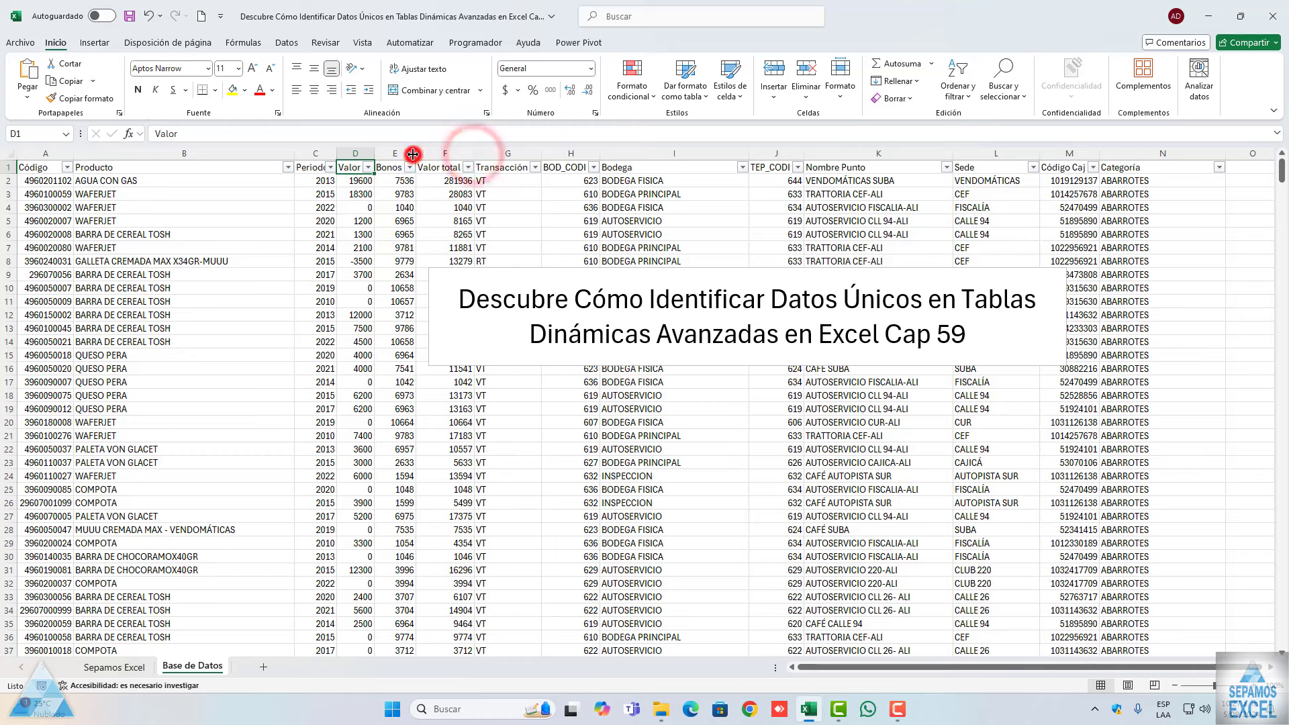
pyautogui.doubleClick(375, 154)
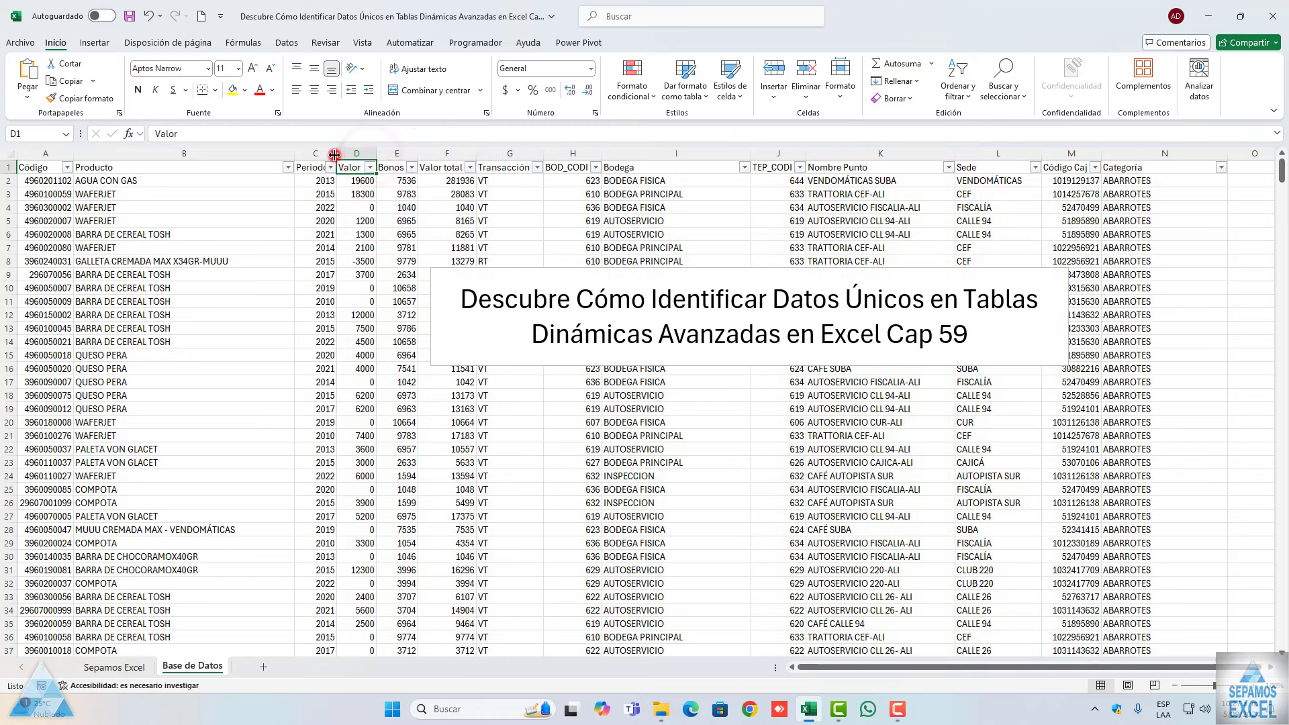
pyautogui.doubleClick(335, 155)
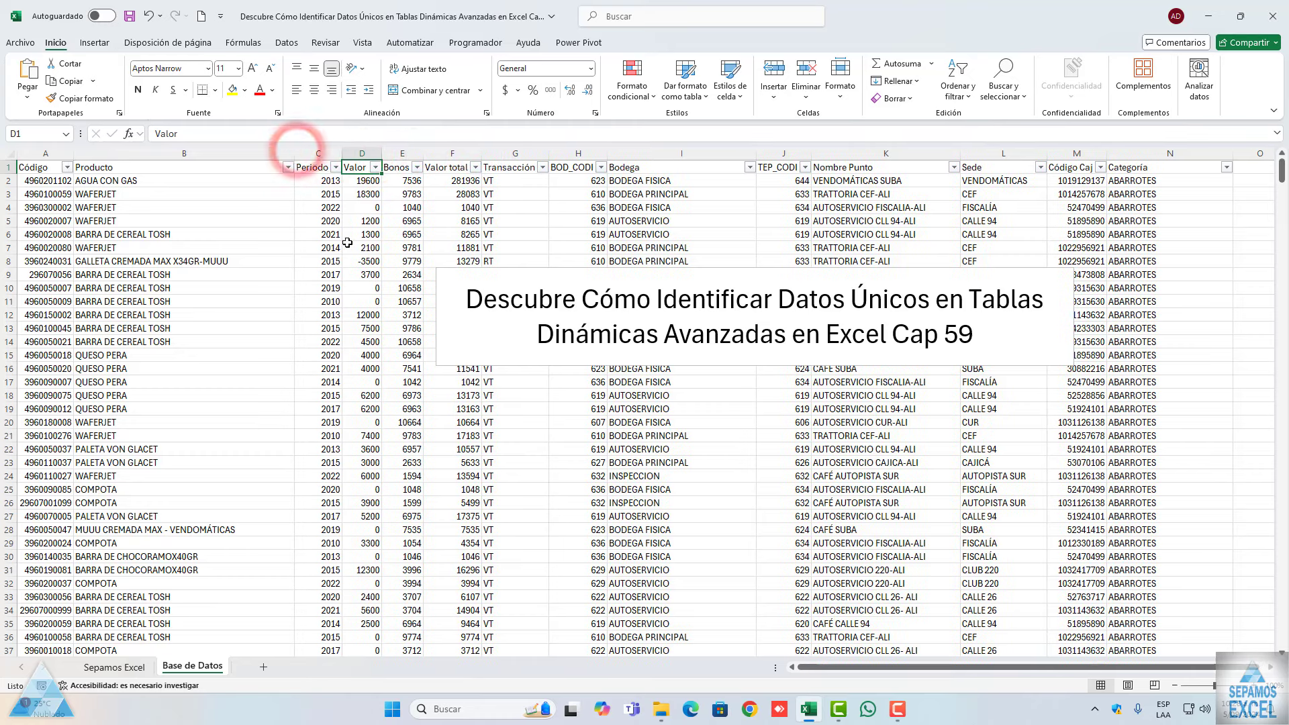
# Move the title text box to the sheet's right edge, clear of the table rows
pyautogui.click(662, 357)
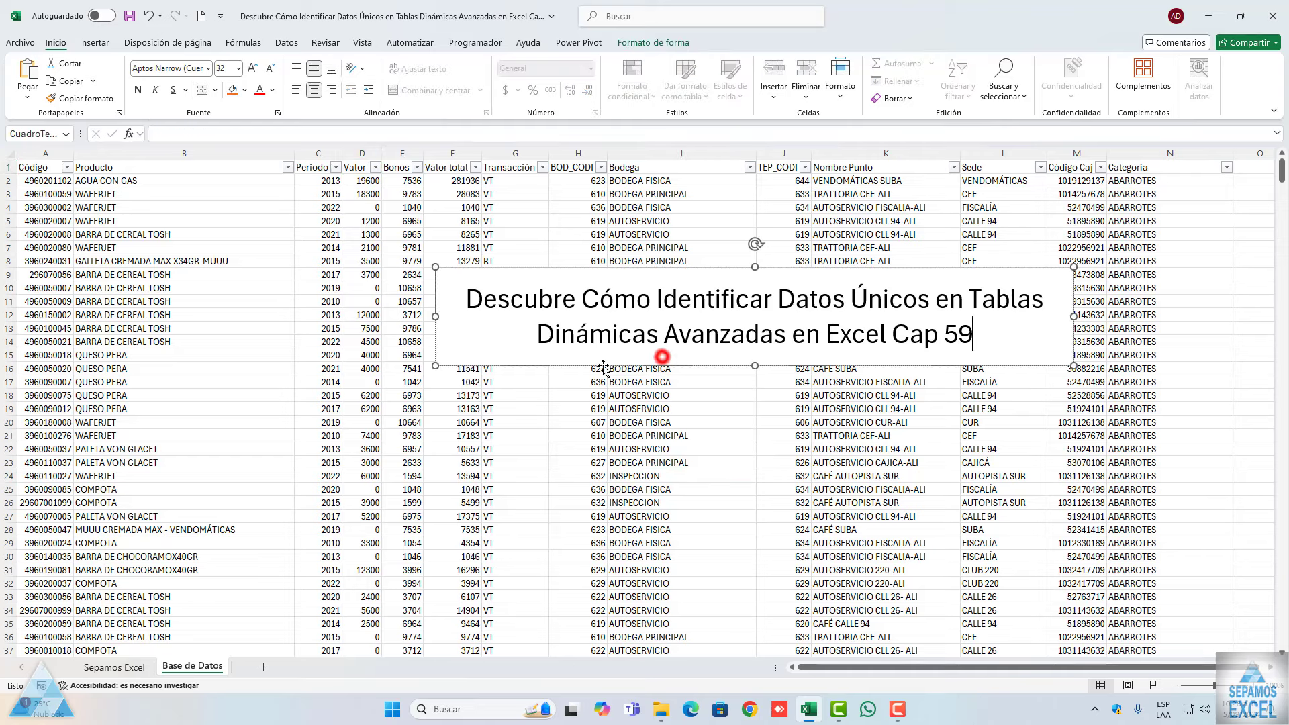
pyautogui.moveTo(603, 368); pyautogui.dragTo(1199, 419)
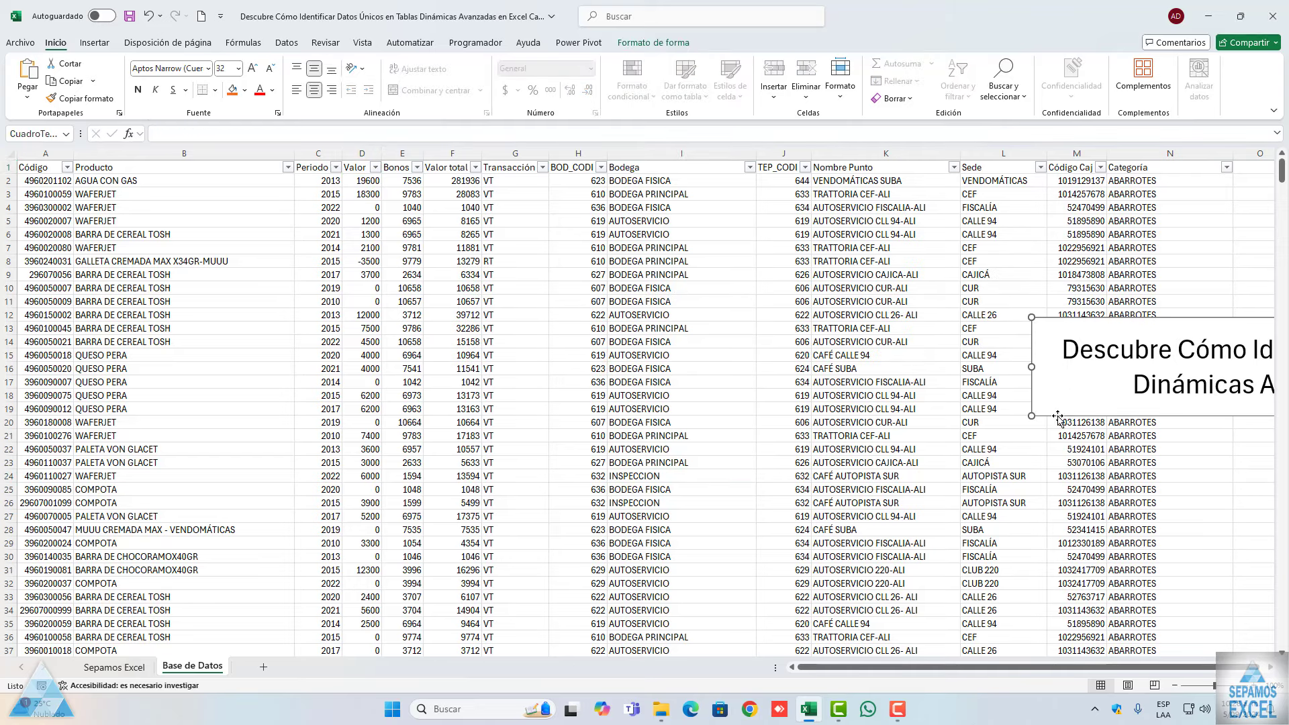
pyautogui.moveTo(1058, 418); pyautogui.dragTo(1199, 441)
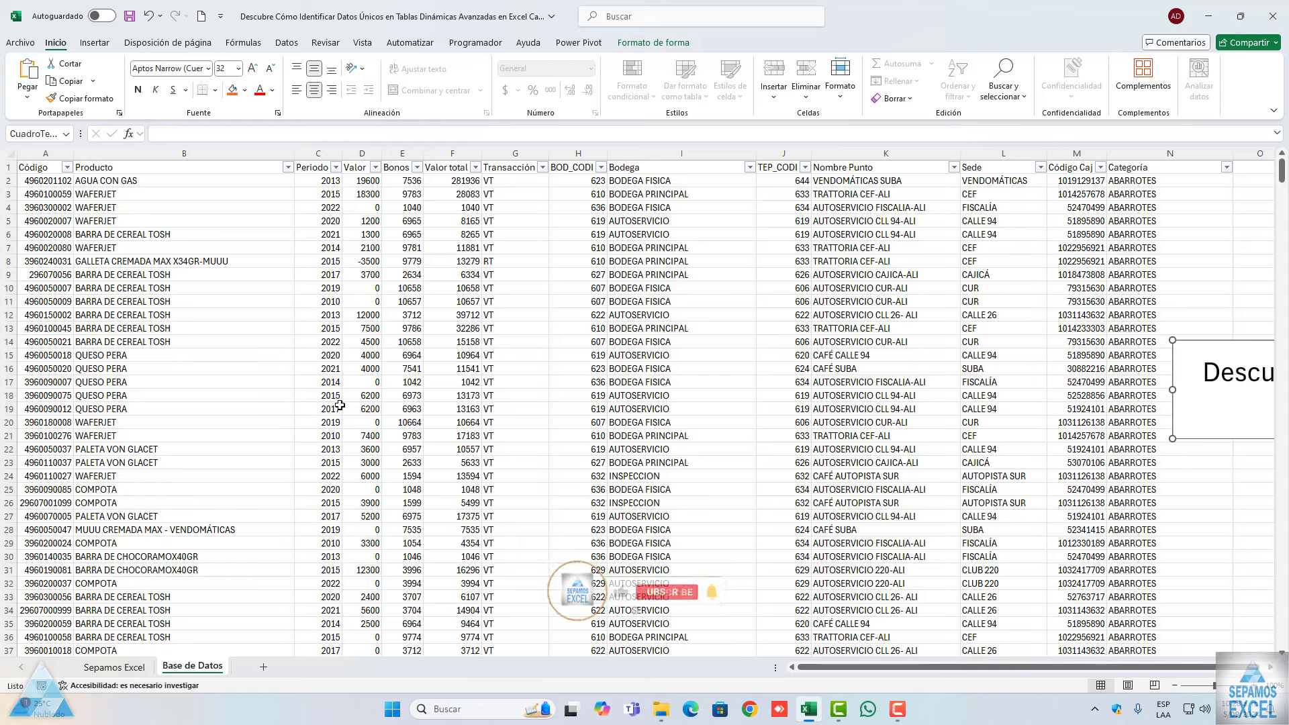
pyautogui.click(46, 171)
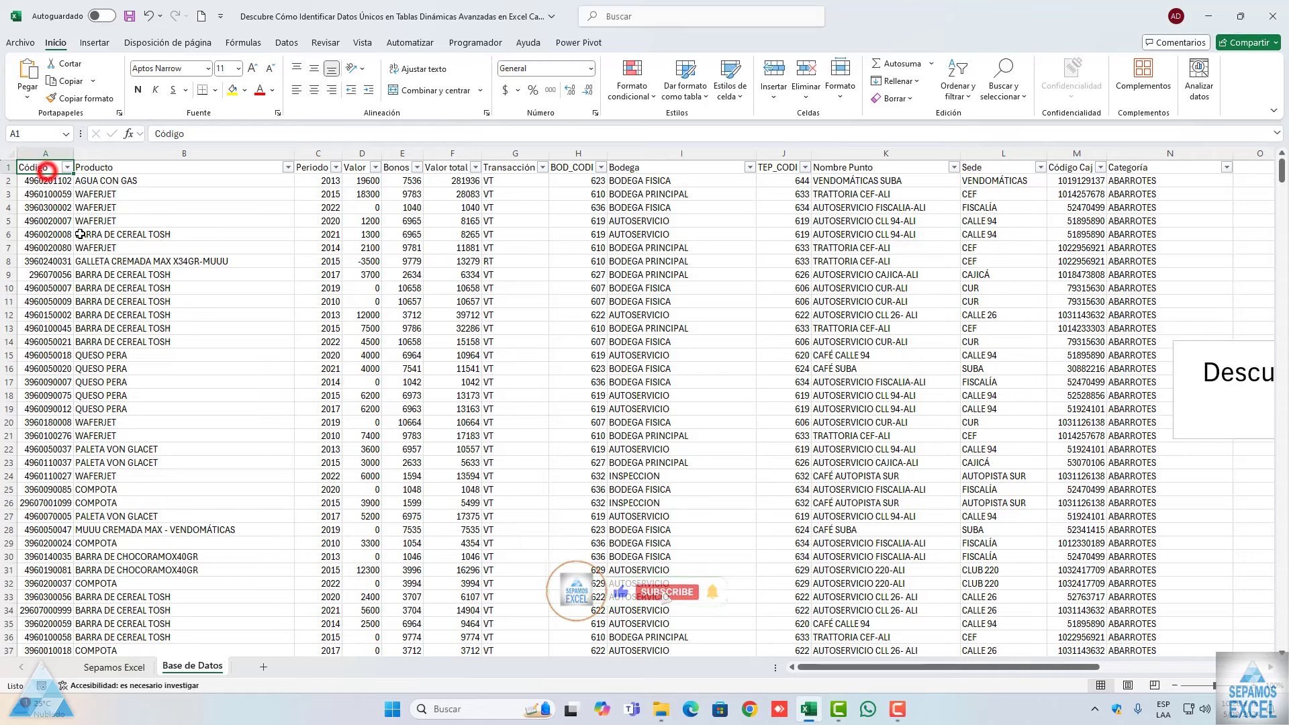
pyautogui.press('Right')
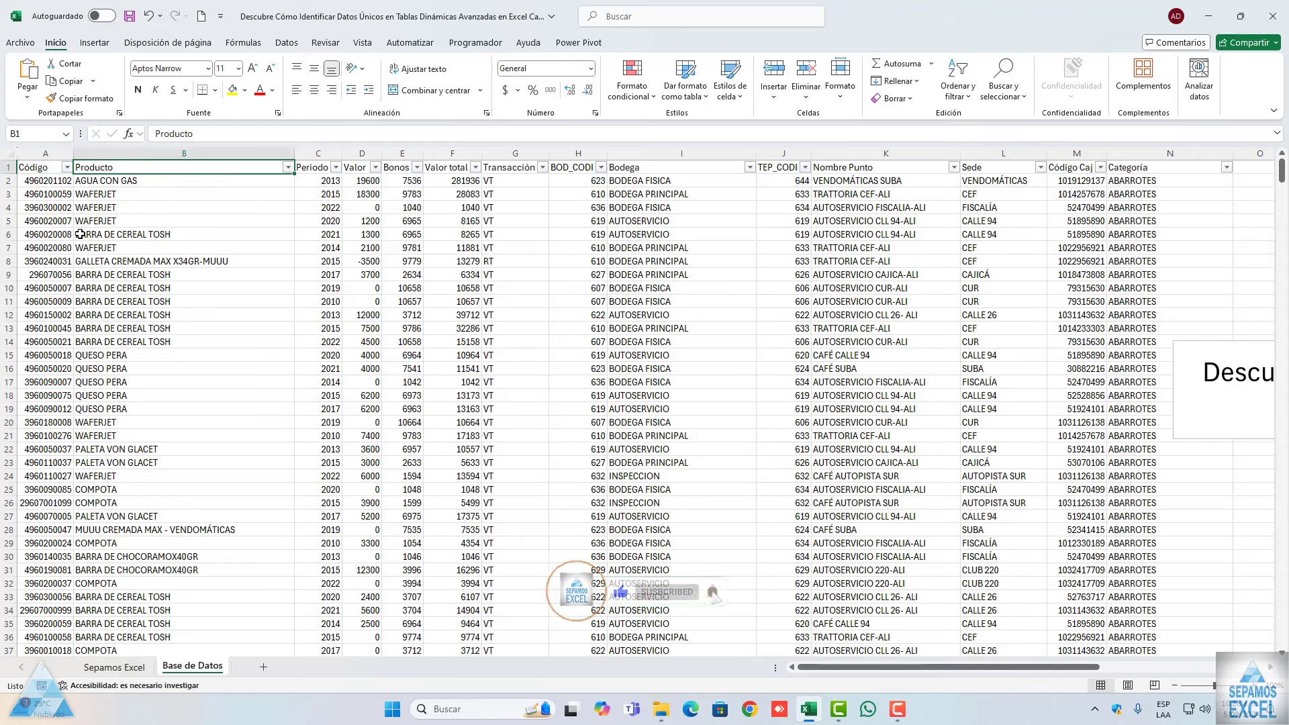
pyautogui.press('Right')
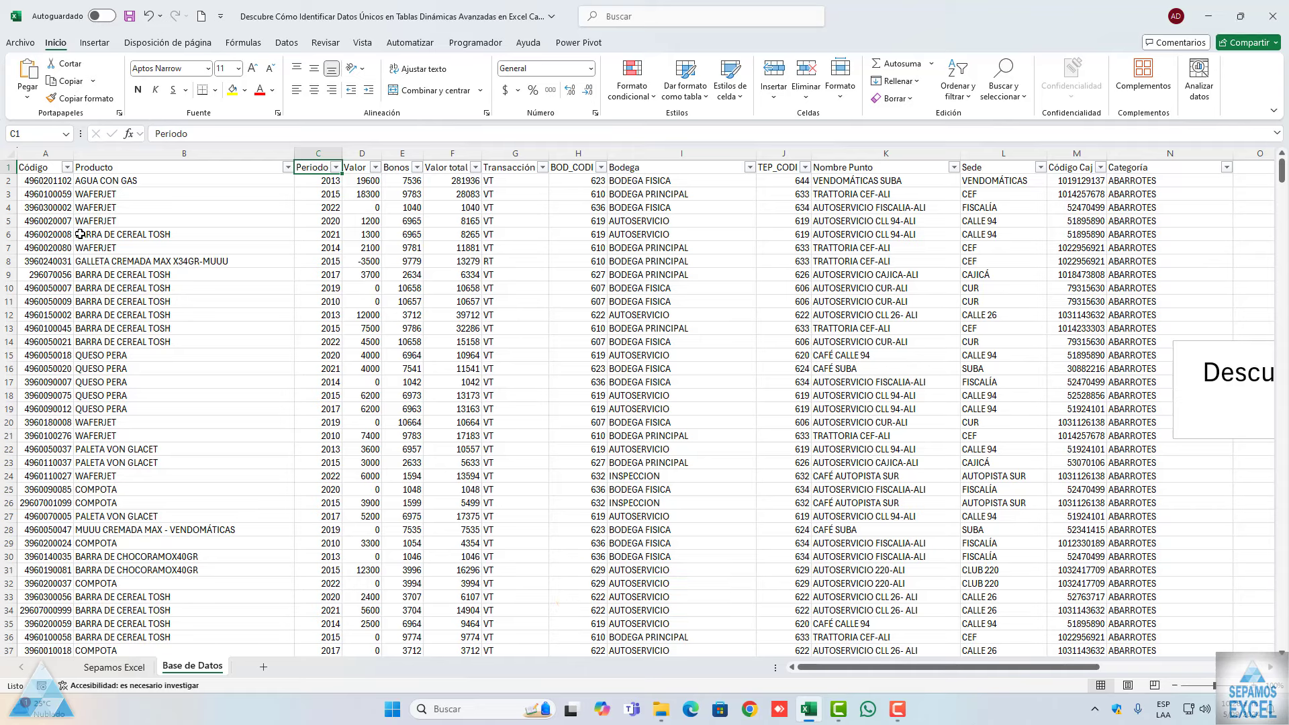
pyautogui.press('Right')
pyautogui.press('Right')
pyautogui.press('Right')
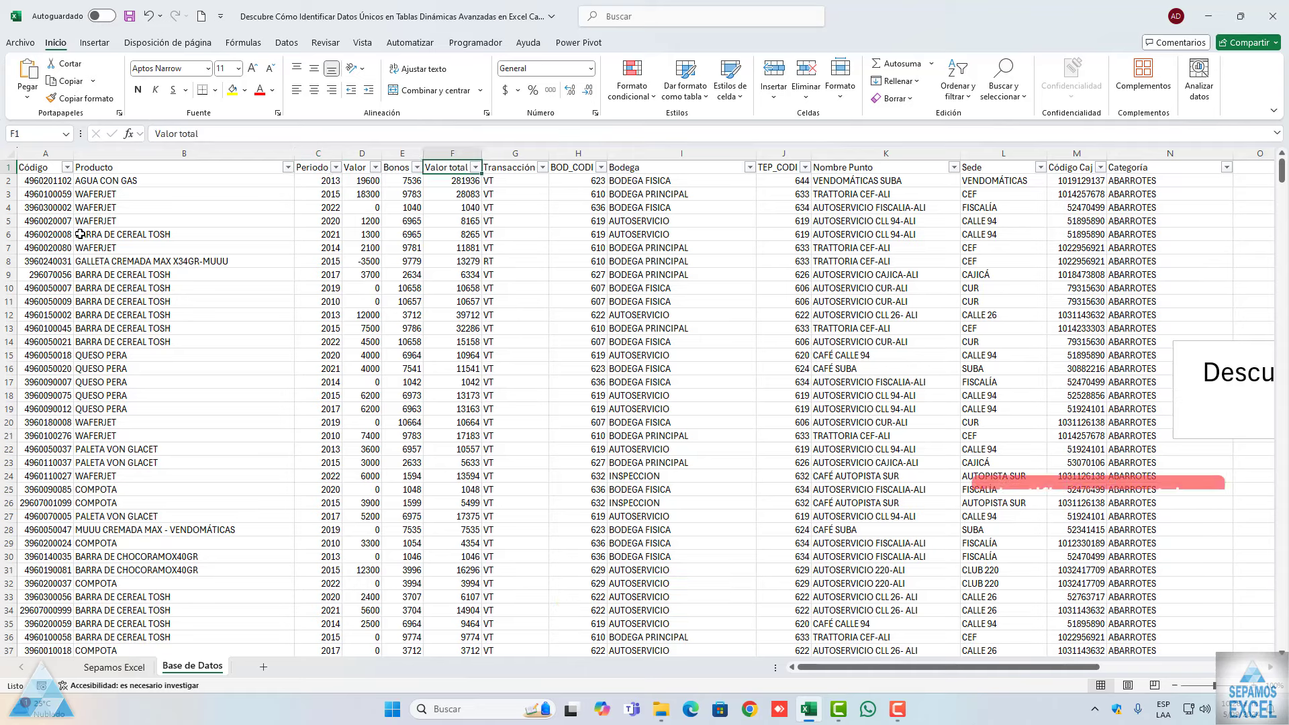
pyautogui.press('Right')
pyautogui.press('Right')
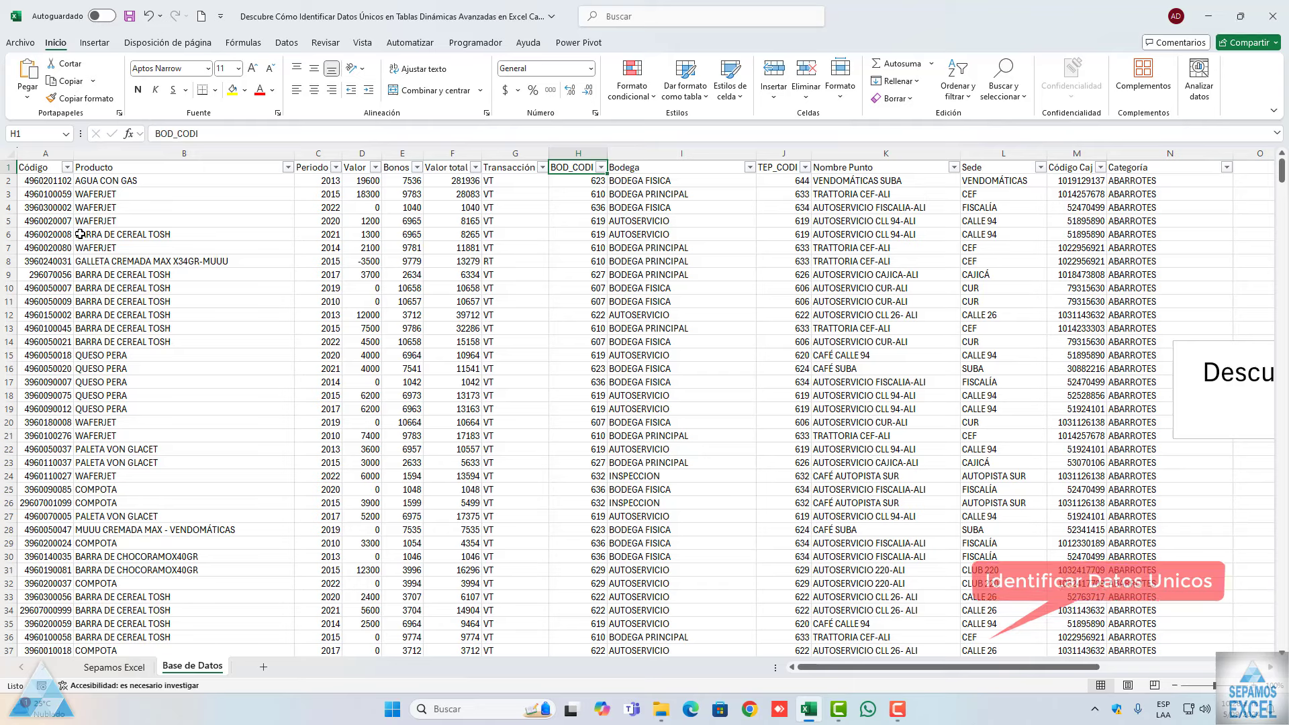
pyautogui.press('Right')
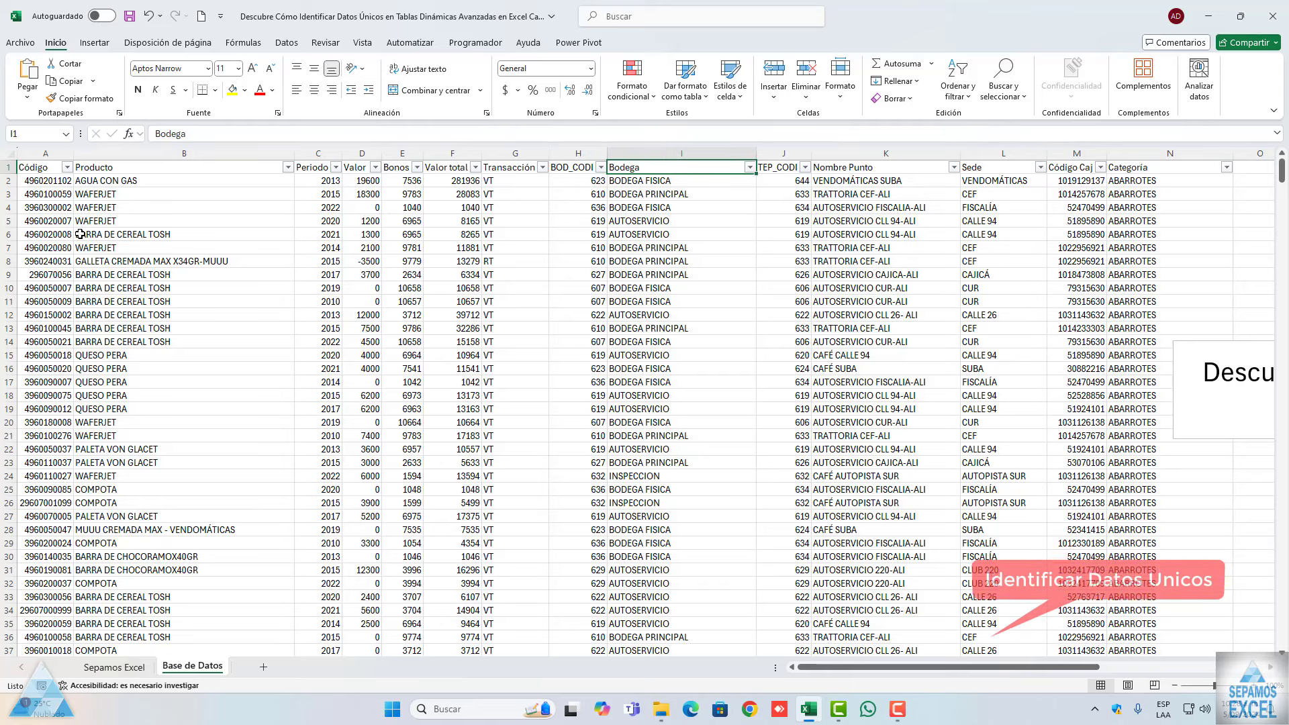
pyautogui.press('Right')
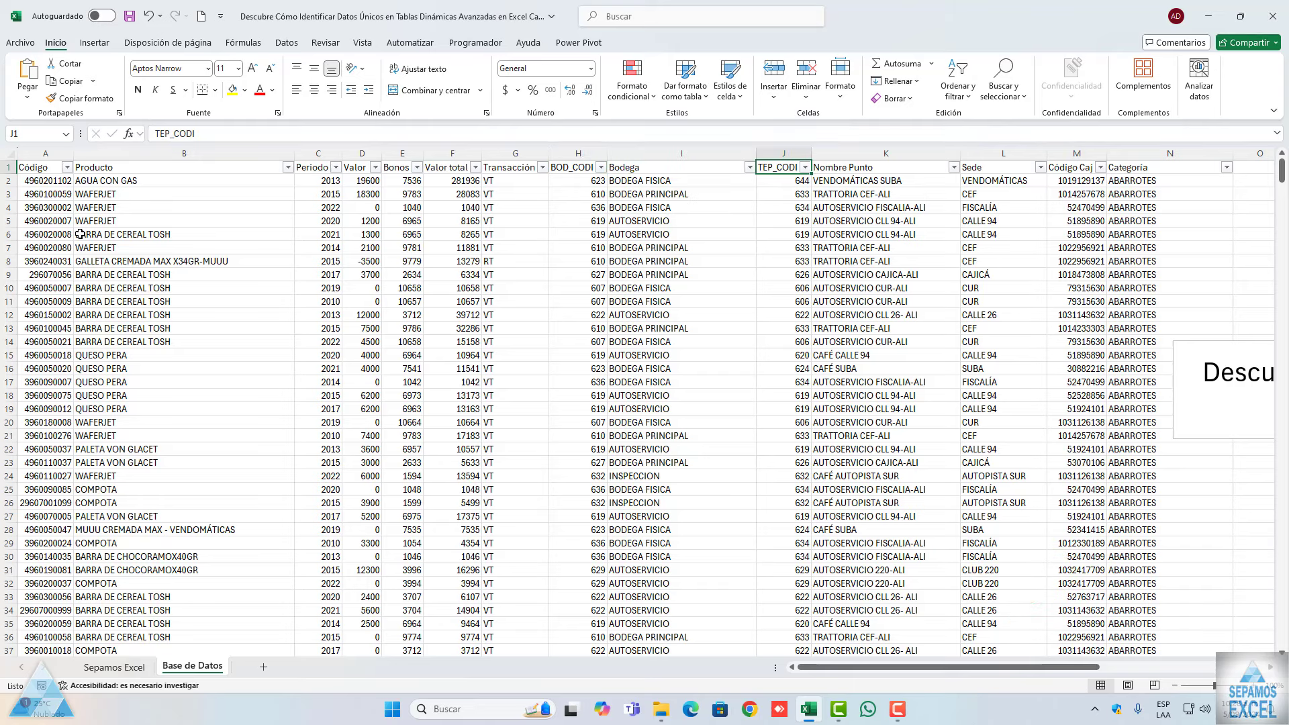
pyautogui.press('Right')
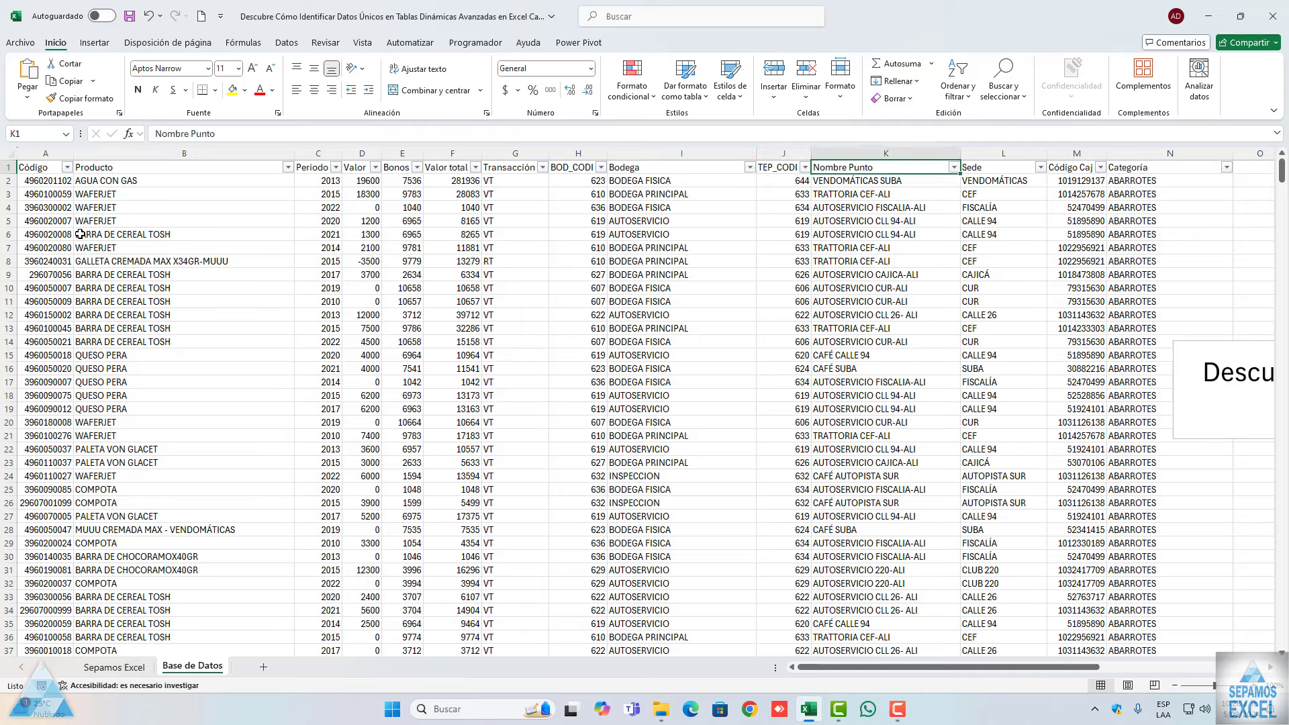
pyautogui.press('Right')
pyautogui.press('Right')
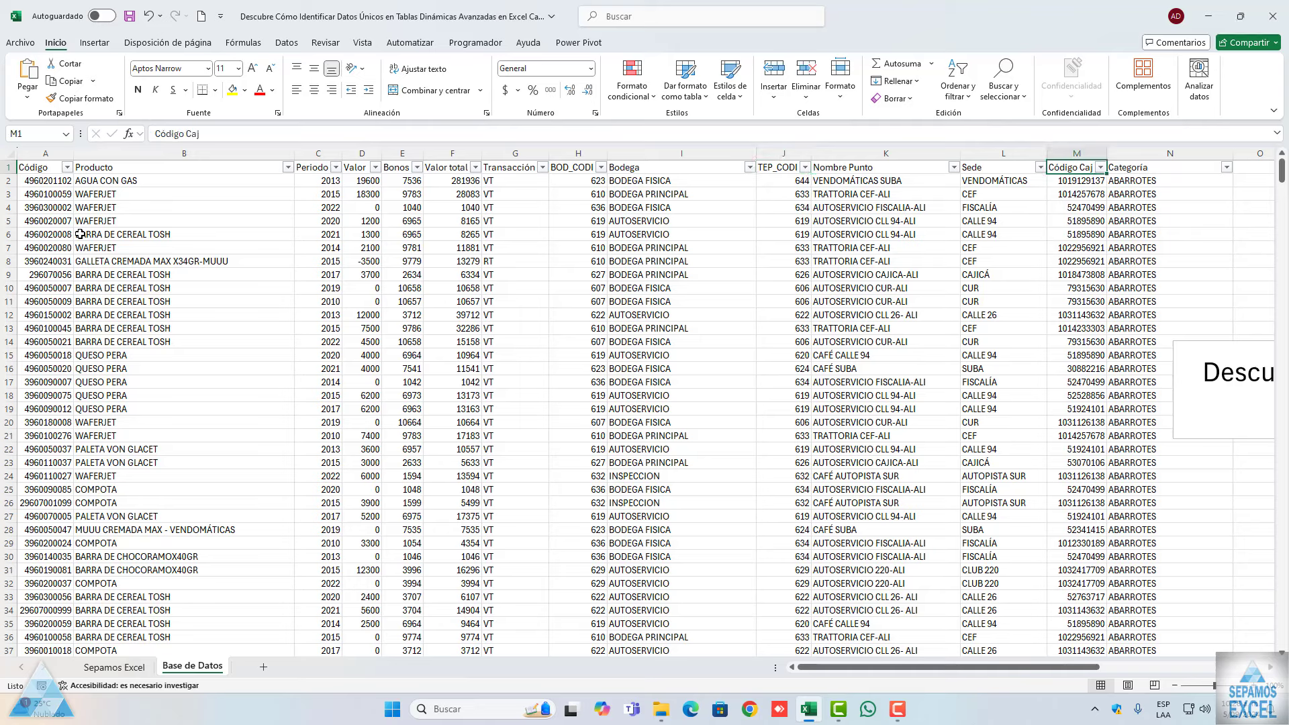
pyautogui.press('Right')
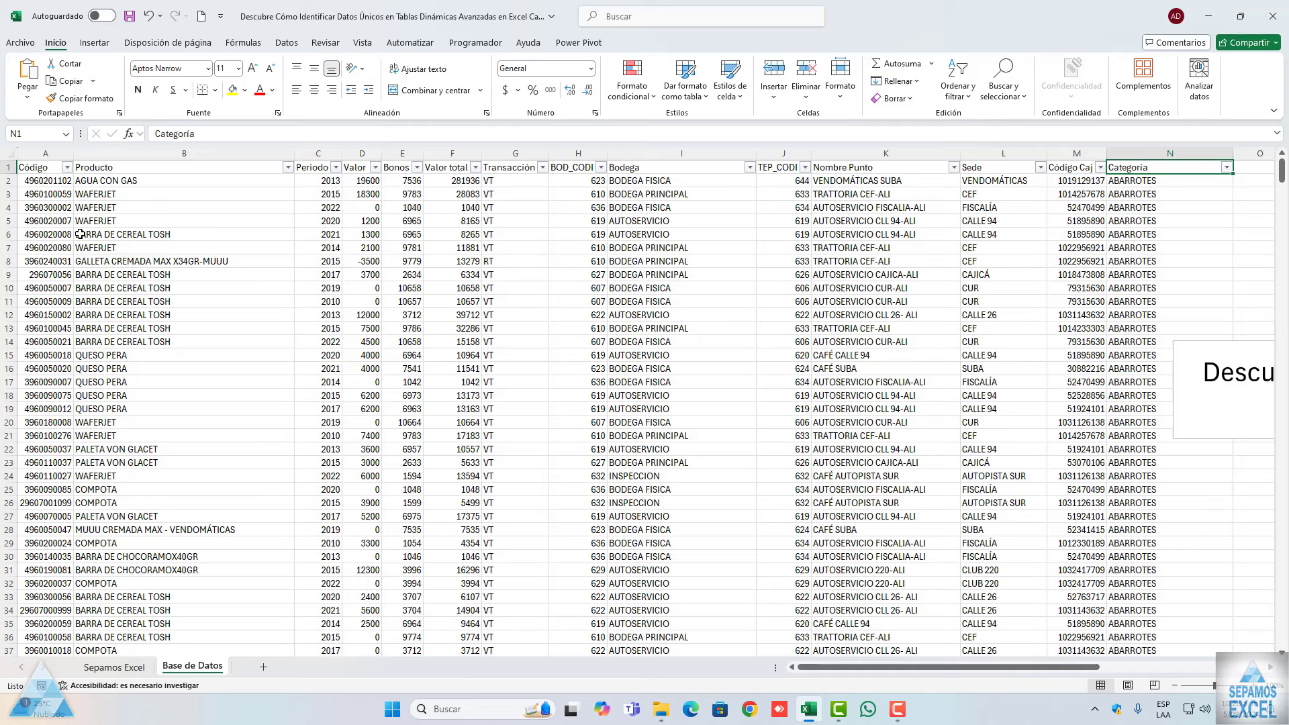
pyautogui.press('Left')
pyautogui.press('Left')
pyautogui.press('Left')
pyautogui.press('Left')
pyautogui.press('Left')
pyautogui.press('Left')
pyautogui.press('Left')
pyautogui.press('Right')
pyautogui.press('Right')
pyautogui.press('Right')
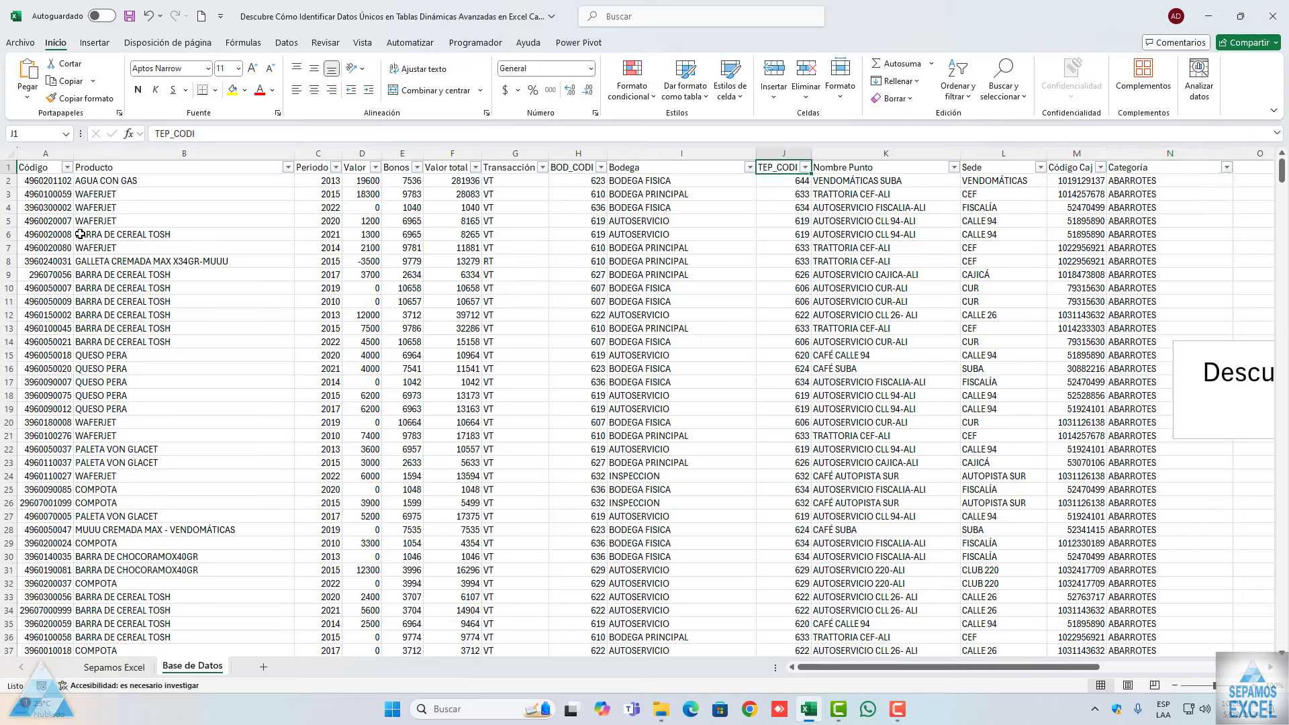
pyautogui.press('Left')
pyautogui.press('Left')
pyautogui.press('Left')
pyautogui.press('Left')
pyautogui.press('Left')
pyautogui.press('Left')
pyautogui.press('Left')
pyautogui.press('Left')
pyautogui.press('Left')
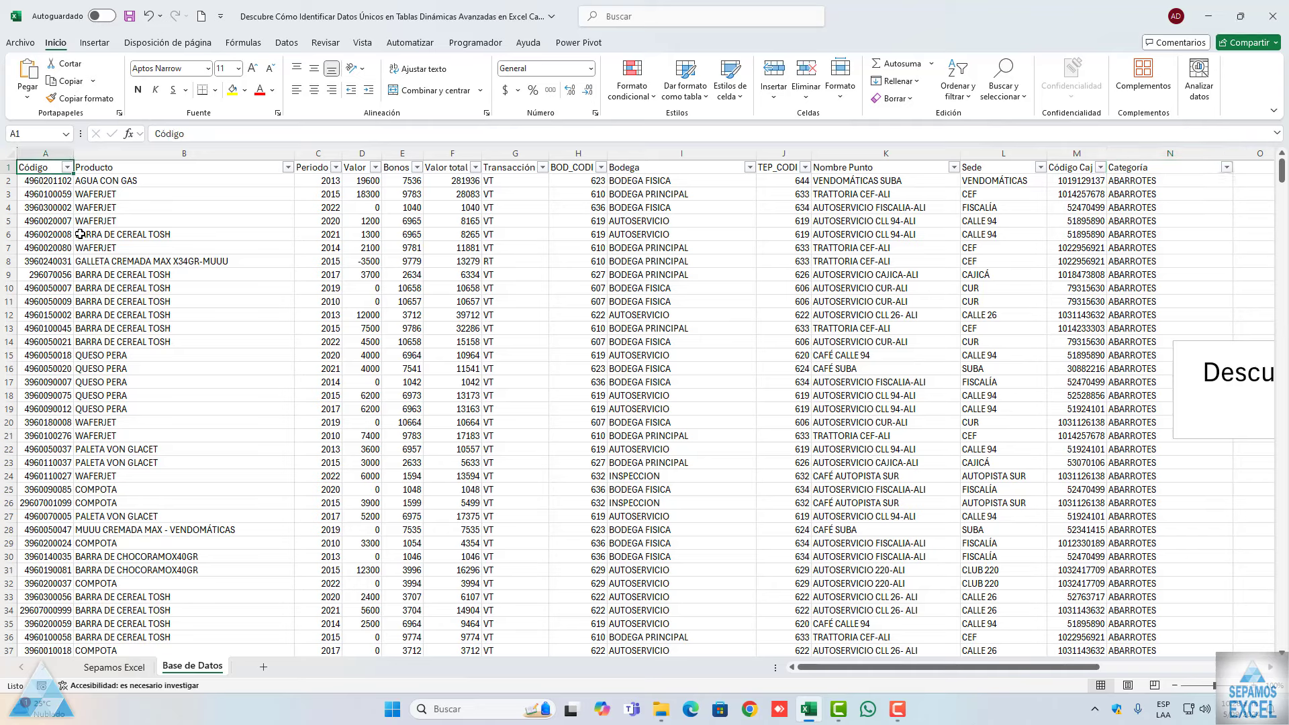
pyautogui.press('Right')
pyautogui.press('Left')
pyautogui.press('Down')
pyautogui.press('Up')
pyautogui.press('Down')
pyautogui.press('Down')
pyautogui.press('Up')
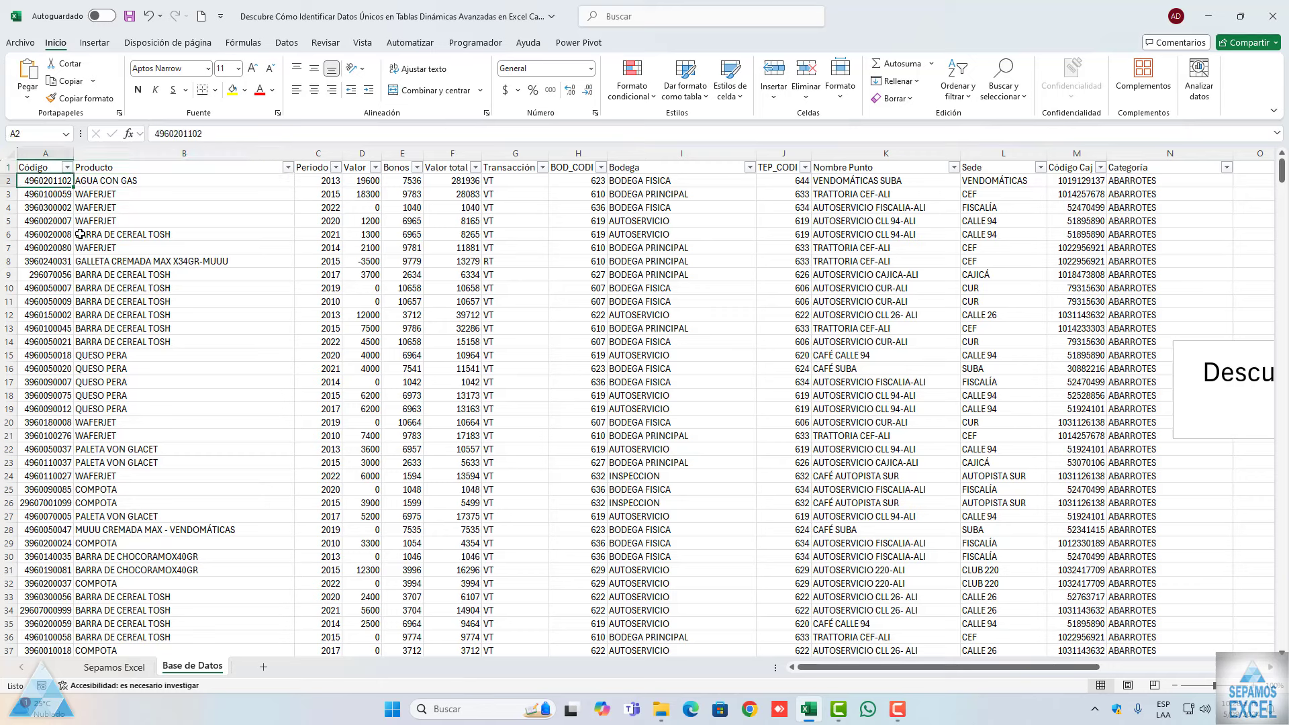
pyautogui.press('Up')
pyautogui.press('Down')
pyautogui.press('Down')
pyautogui.press('Up')
pyautogui.press('Up')
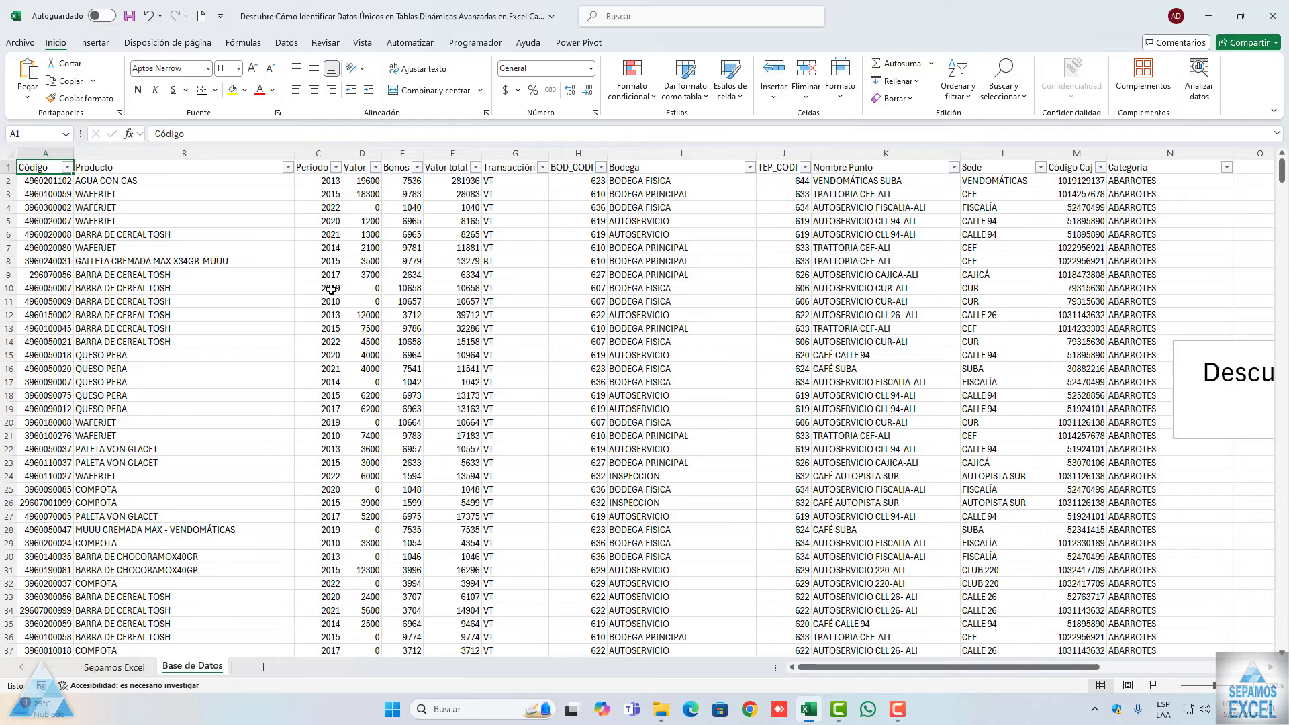
pyautogui.scroll(-5, 333, 320)
pyautogui.scroll(5, 201, 282)
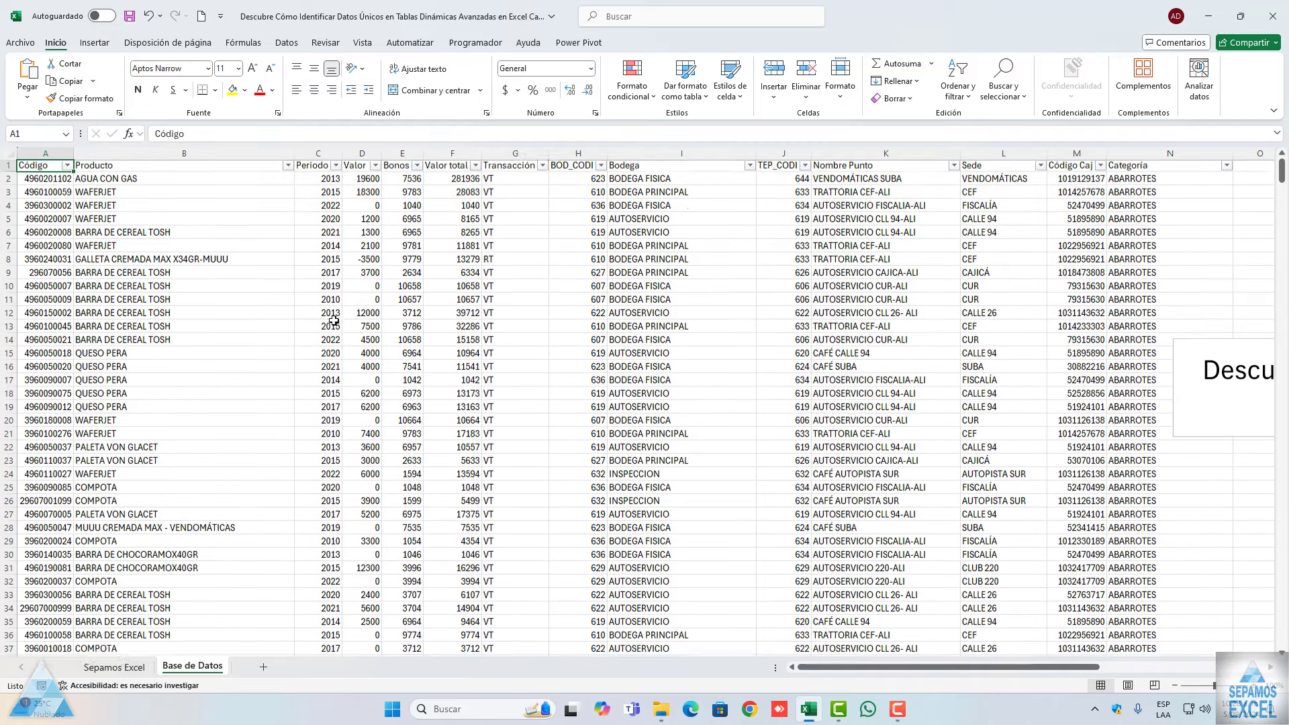
# Insert a pivot table from 'Base de Datos'!$A$1:$N$727 onto a new worksheet
pyautogui.click(94, 43)
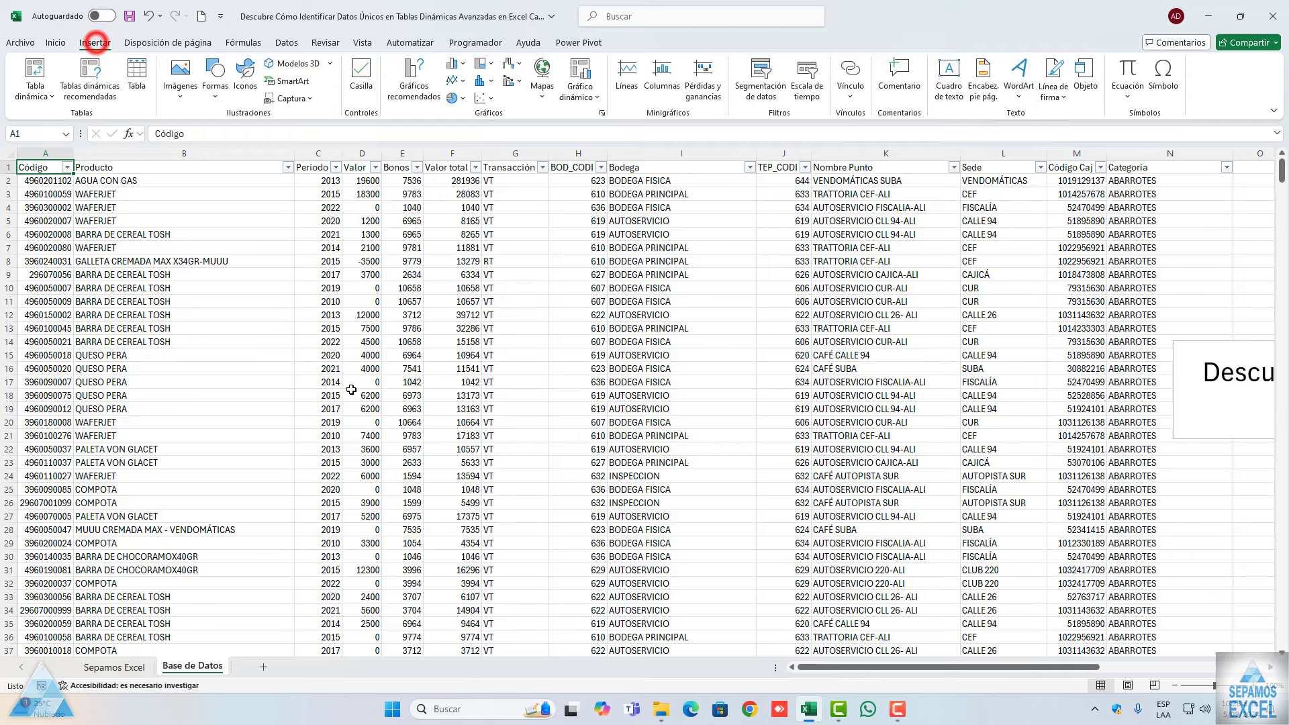
pyautogui.click(35, 70)
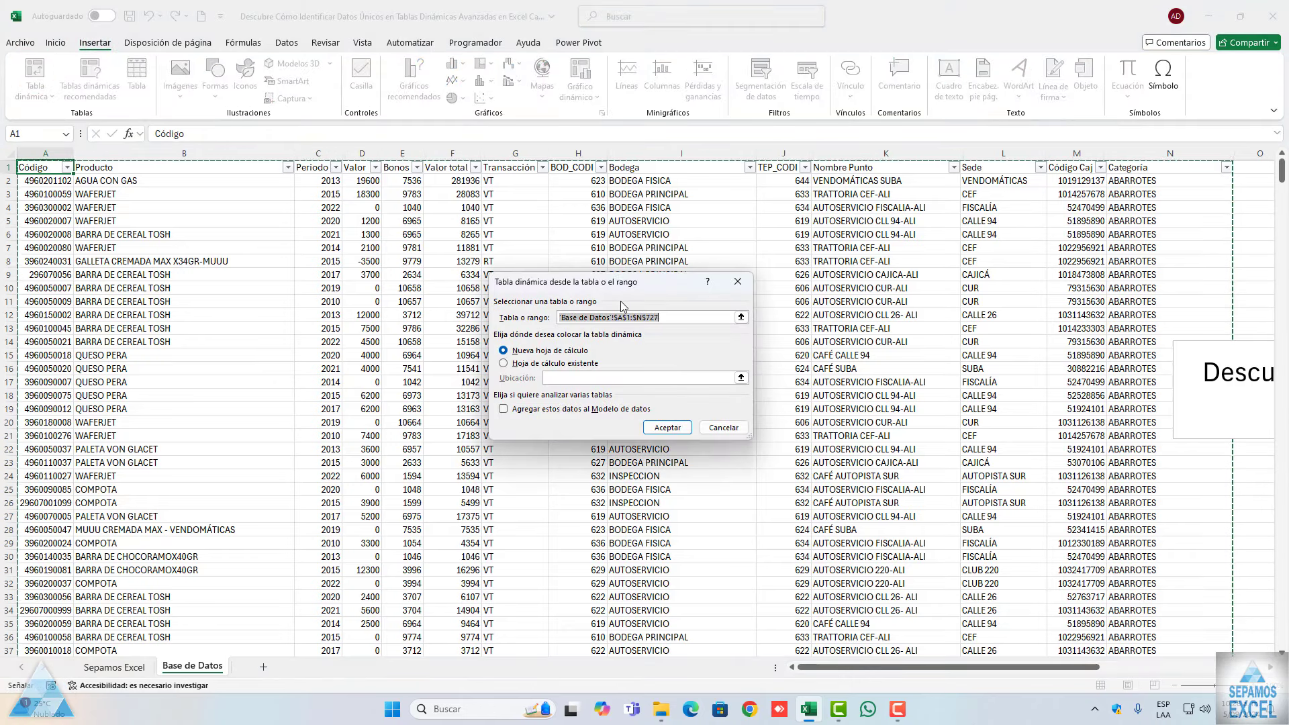
pyautogui.click(667, 428)
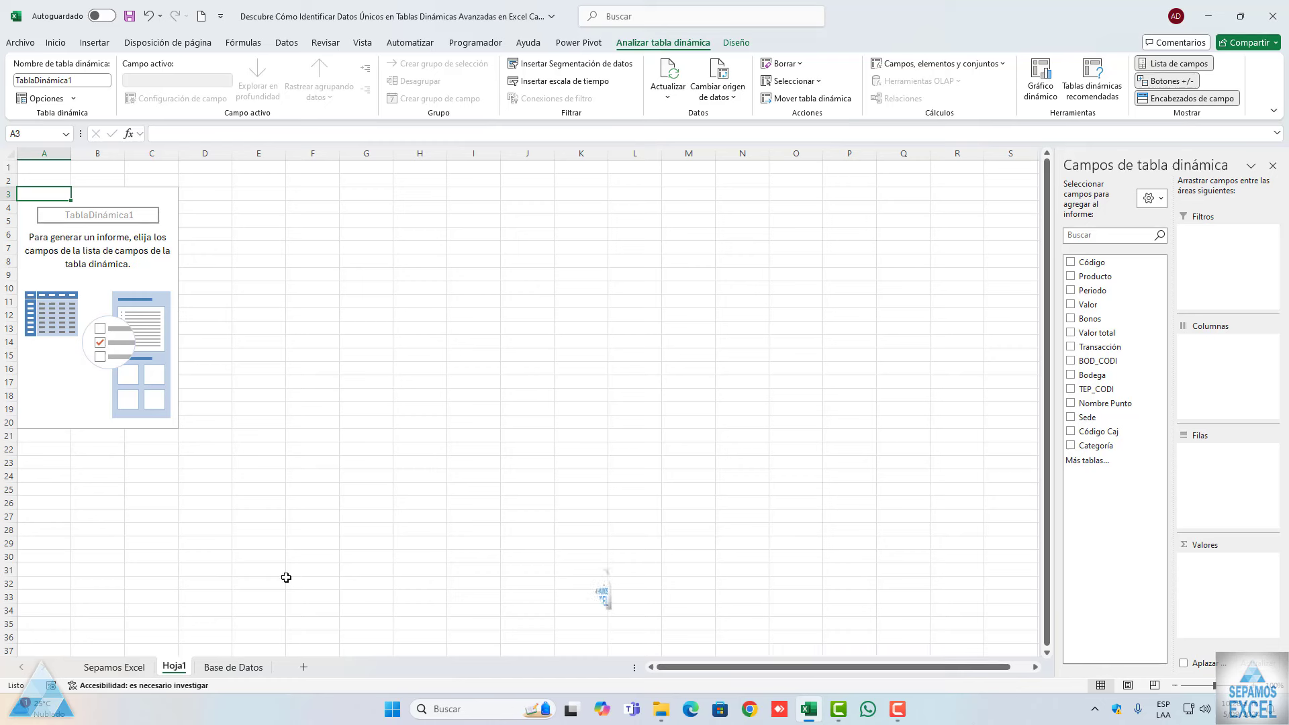
pyautogui.moveTo(1092, 263)
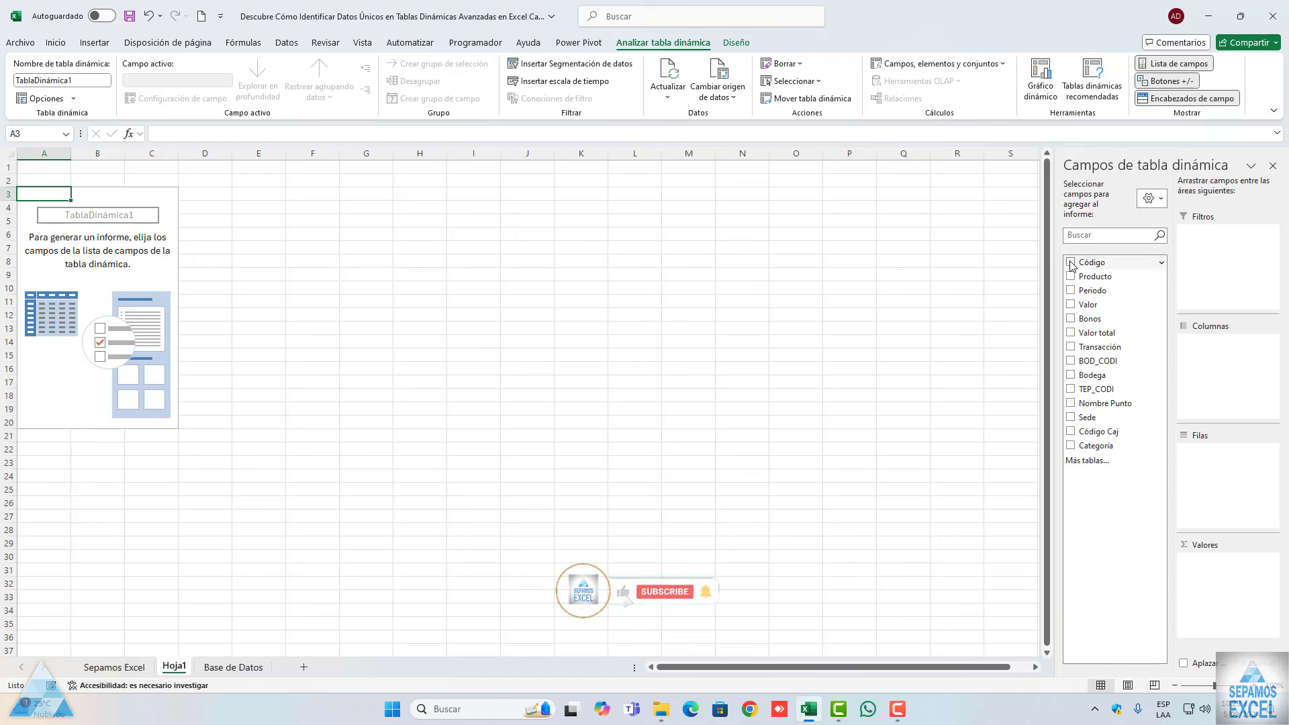
# Add Código to the pivot and move it from Values to Rows, listing each code
pyautogui.click(1070, 263)
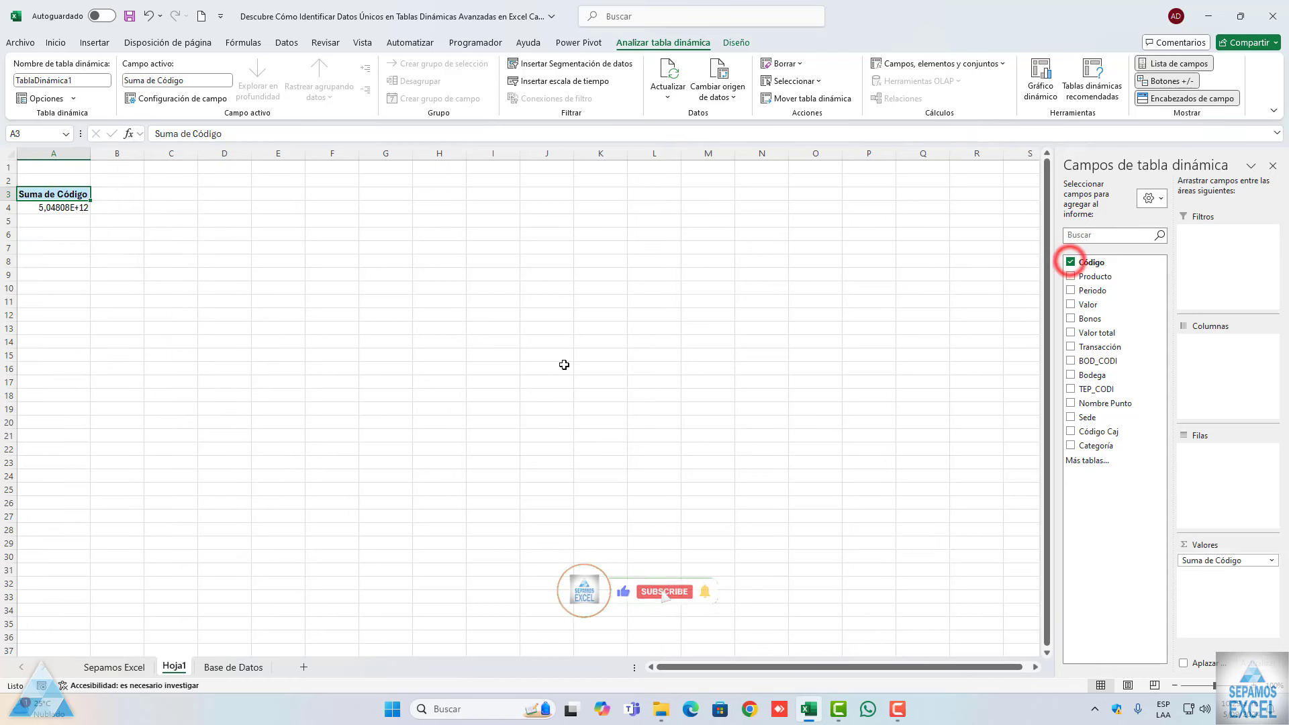
pyautogui.click(68, 207)
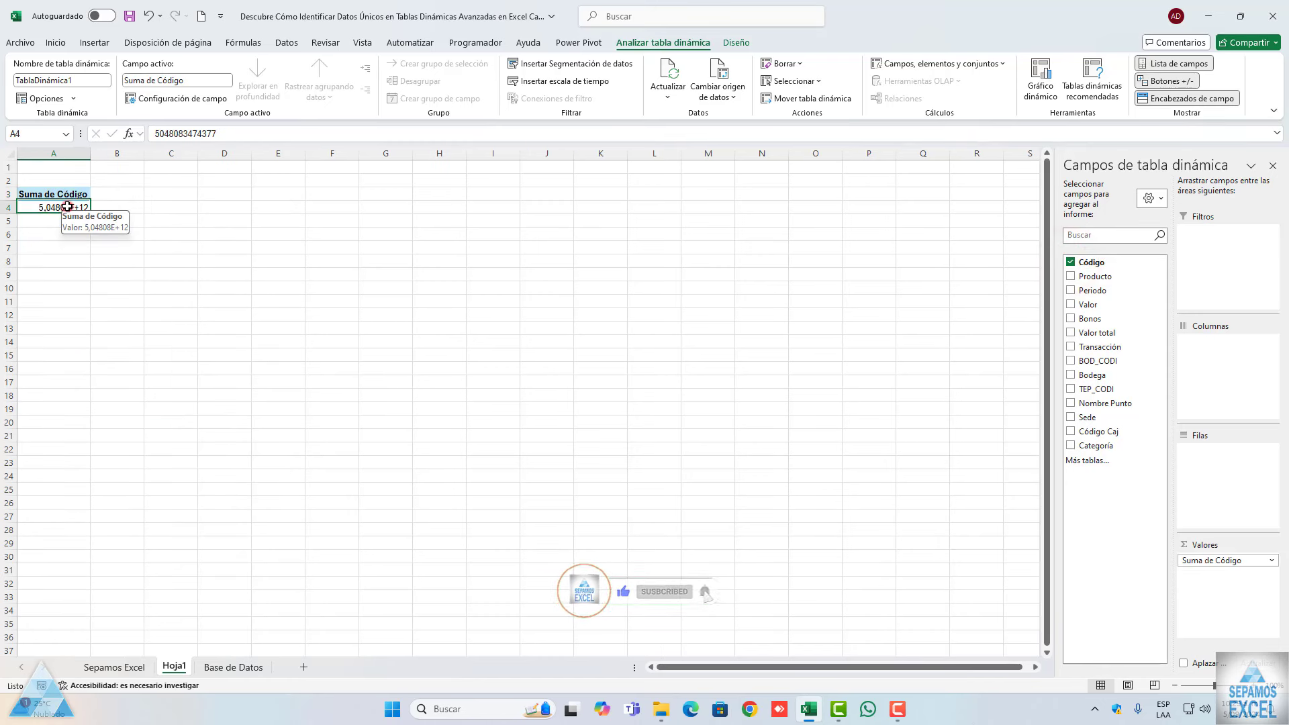
pyautogui.click(235, 667)
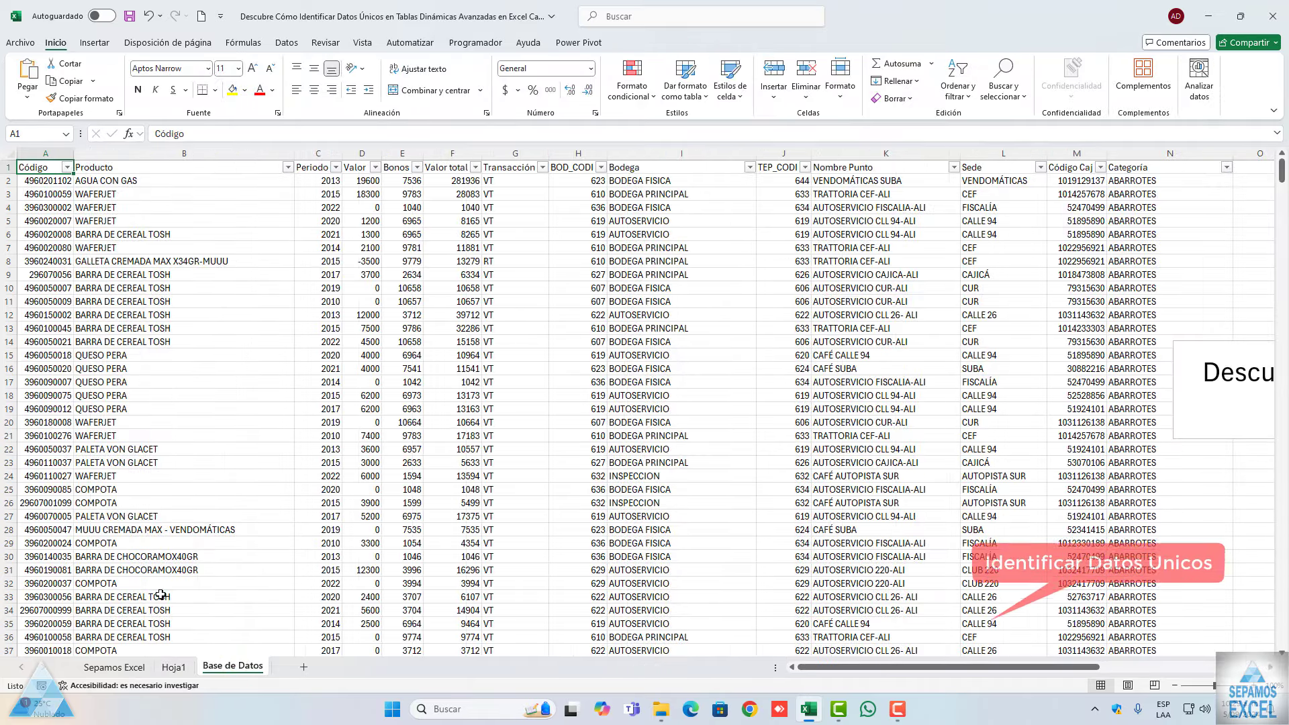
pyautogui.click(174, 666)
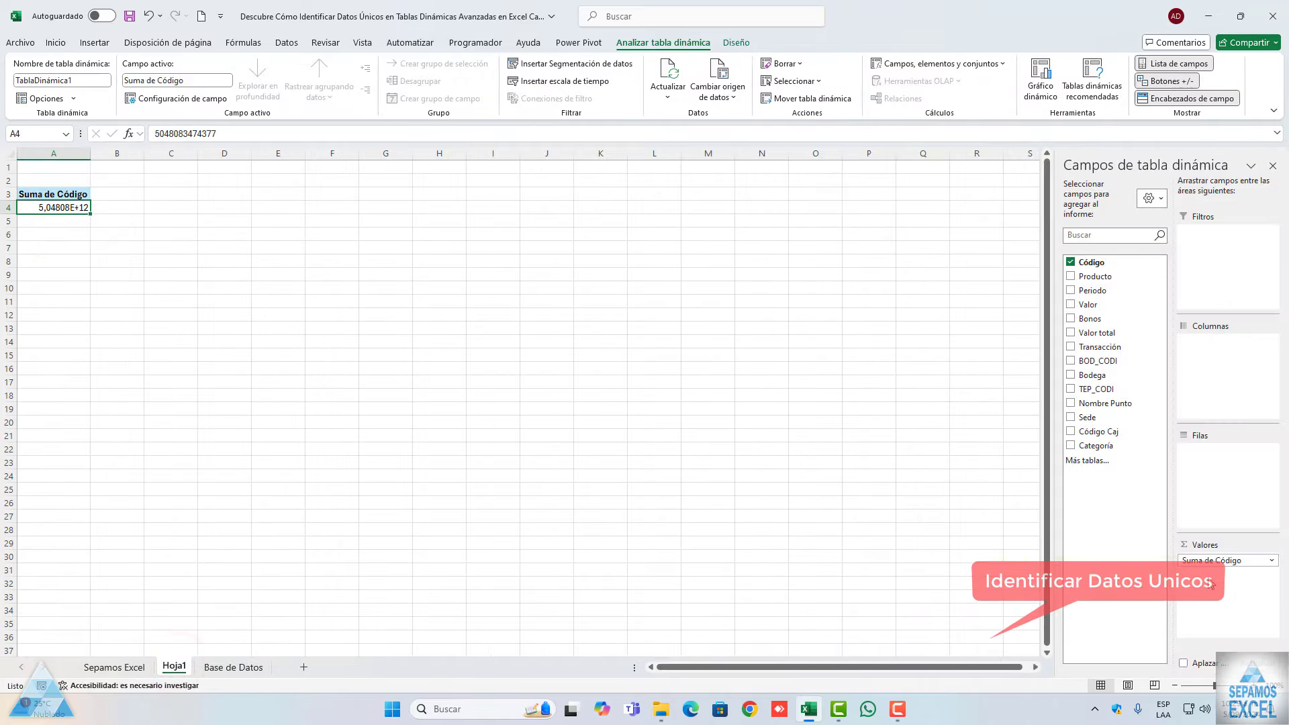
pyautogui.moveTo(1208, 560); pyautogui.dragTo(1194, 480)
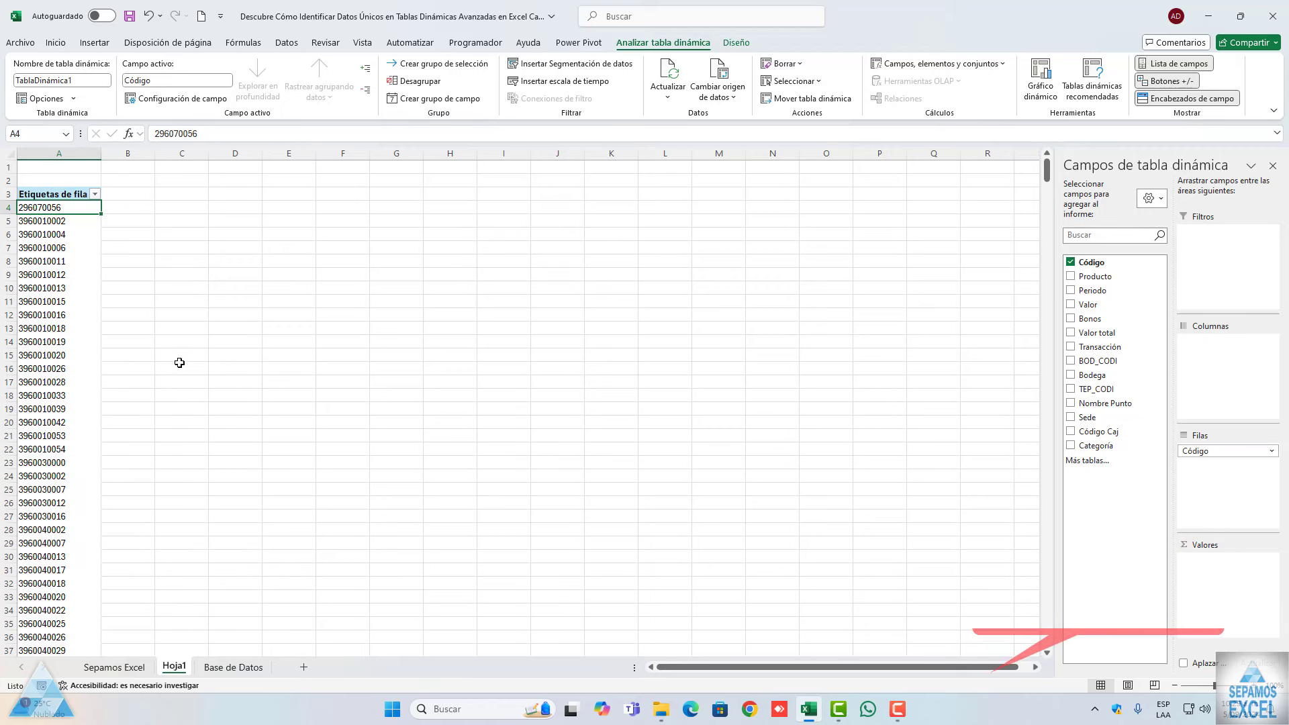
pyautogui.scroll(-6, 64, 308)
pyautogui.scroll(-6, 64, 308)
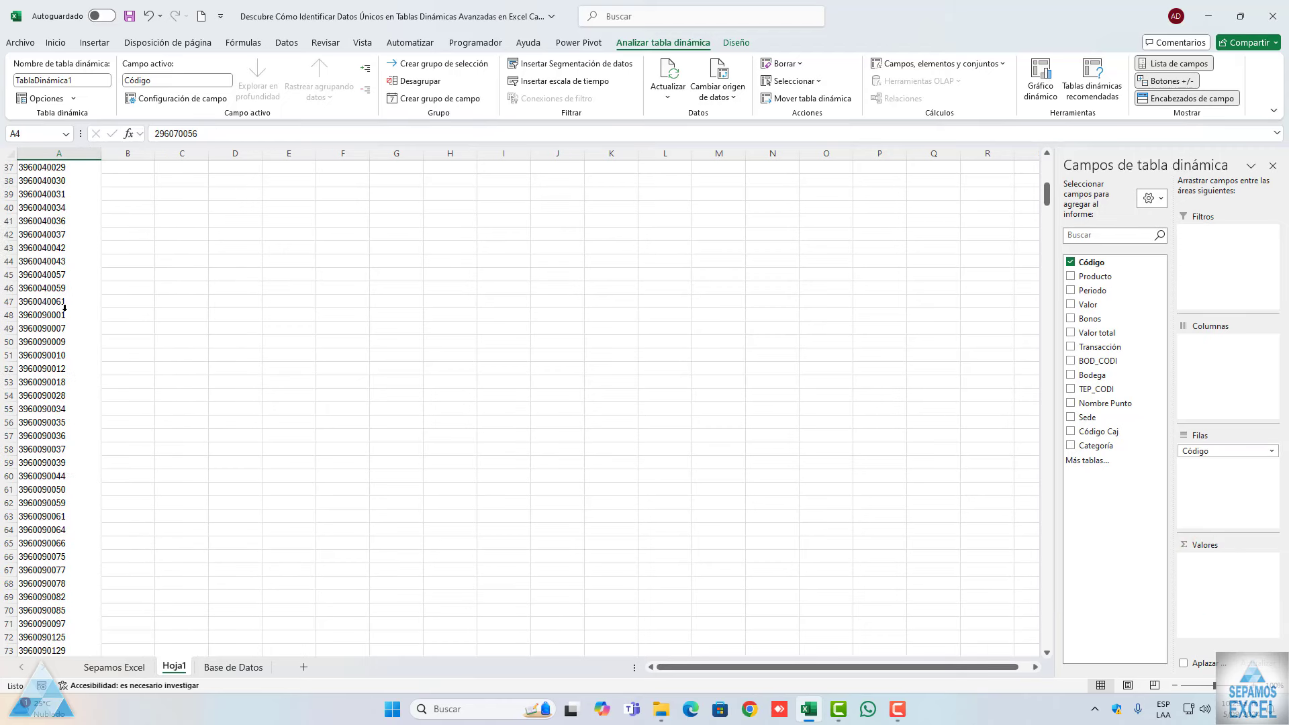
pyautogui.scroll(-6, 65, 308)
pyautogui.scroll(-6, 65, 307)
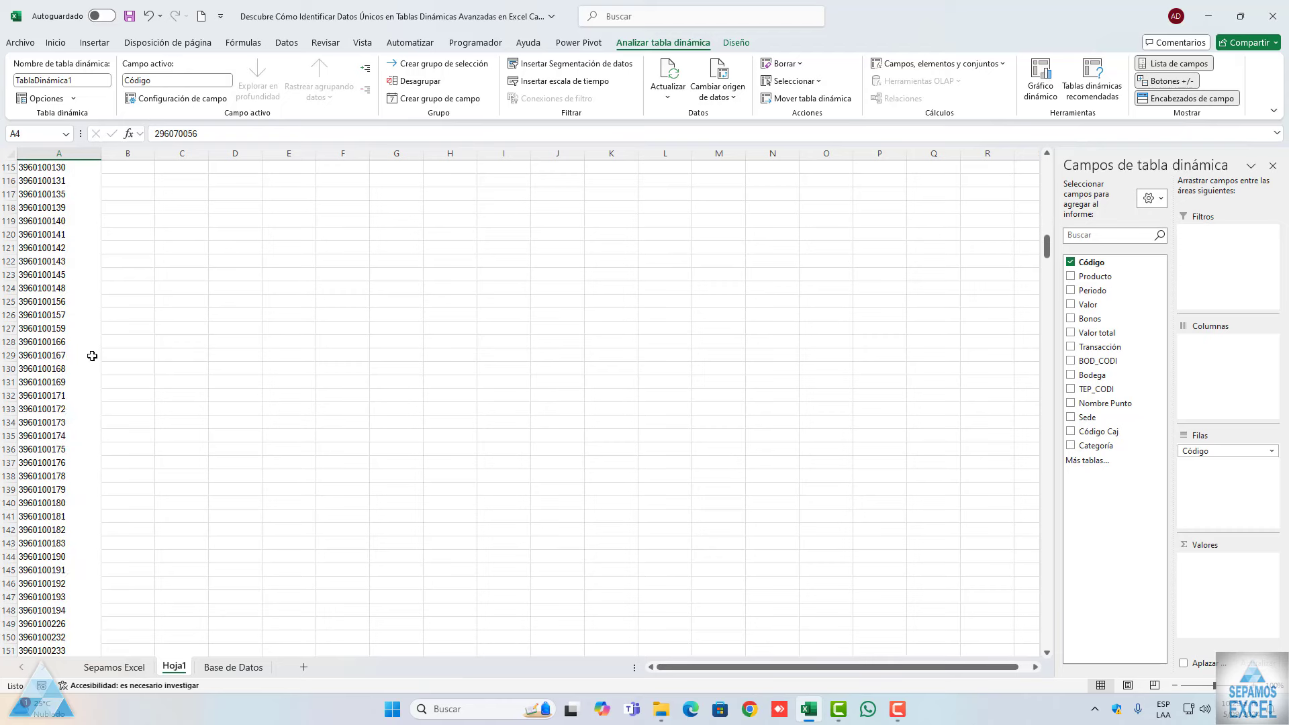
pyautogui.scroll(3, 229, 343)
pyautogui.scroll(7, 229, 342)
pyautogui.scroll(7, 229, 343)
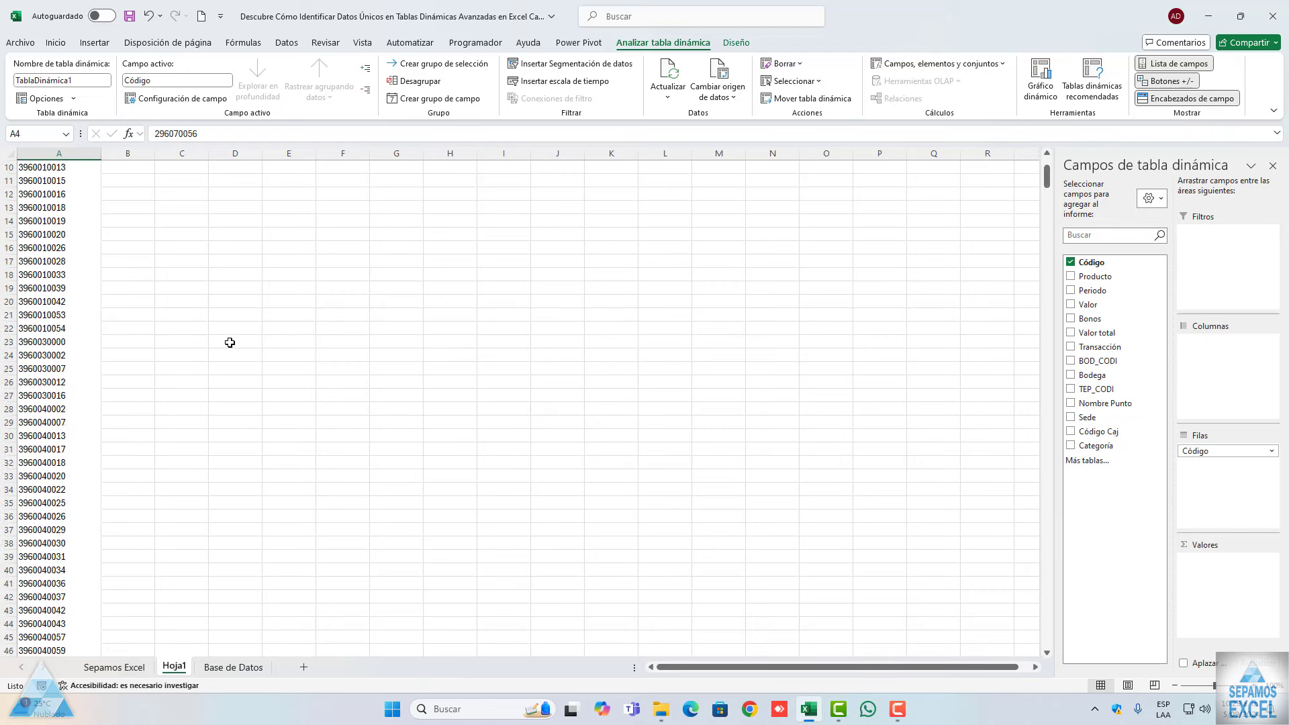
pyautogui.scroll(7, 229, 342)
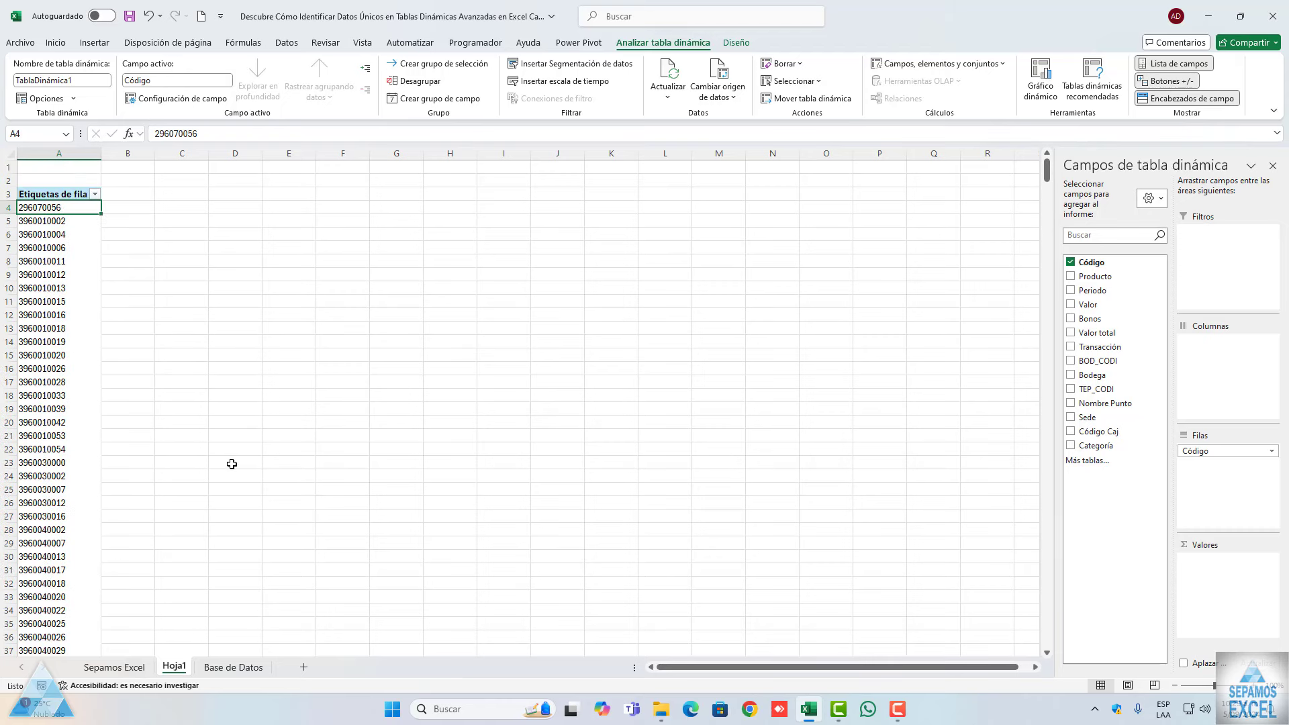
# Check the distinct Bodega values in the Base de Datos filter list, then return to Hoja1
pyautogui.click(233, 667)
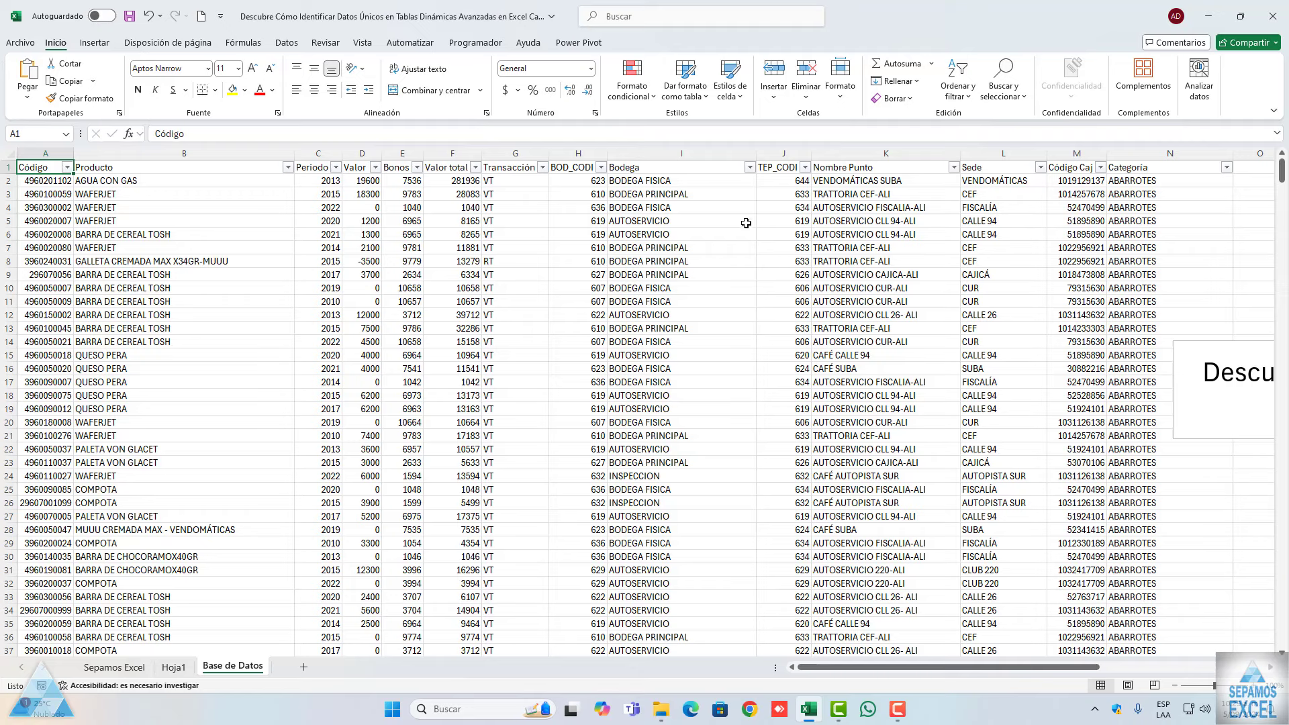
pyautogui.click(750, 167)
pyautogui.click(513, 287)
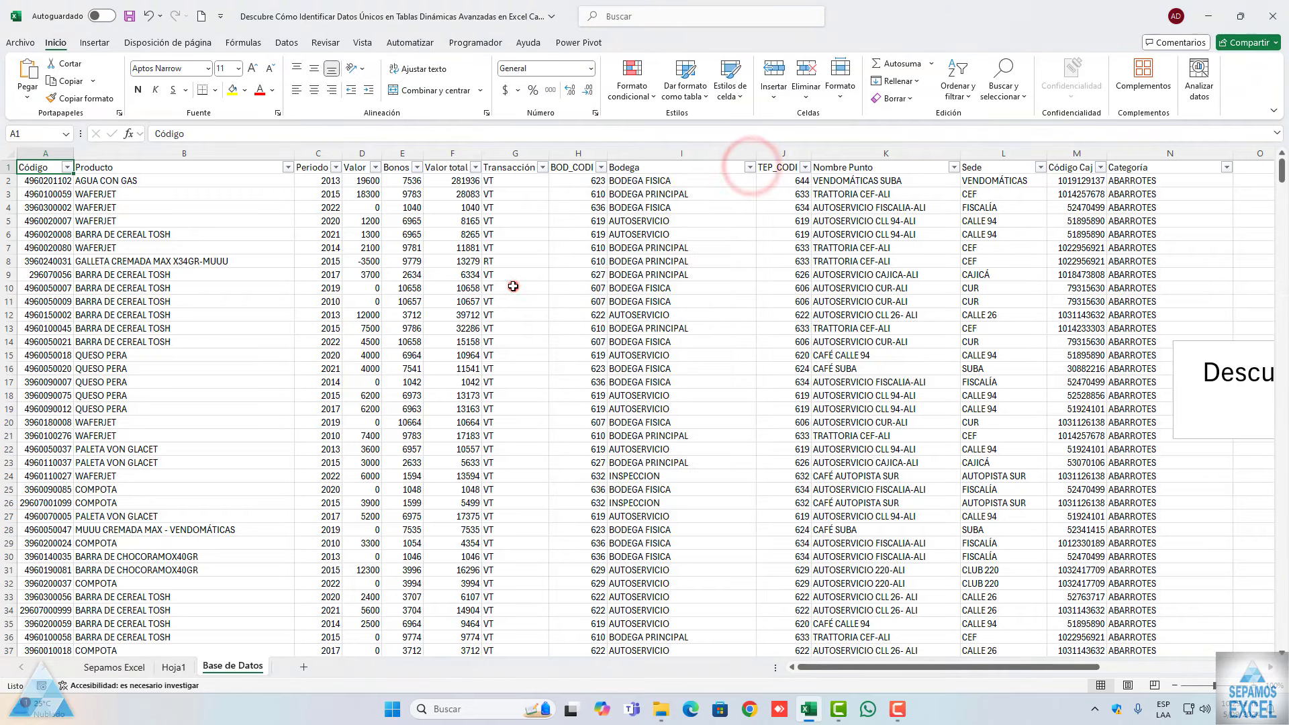
pyautogui.click(174, 666)
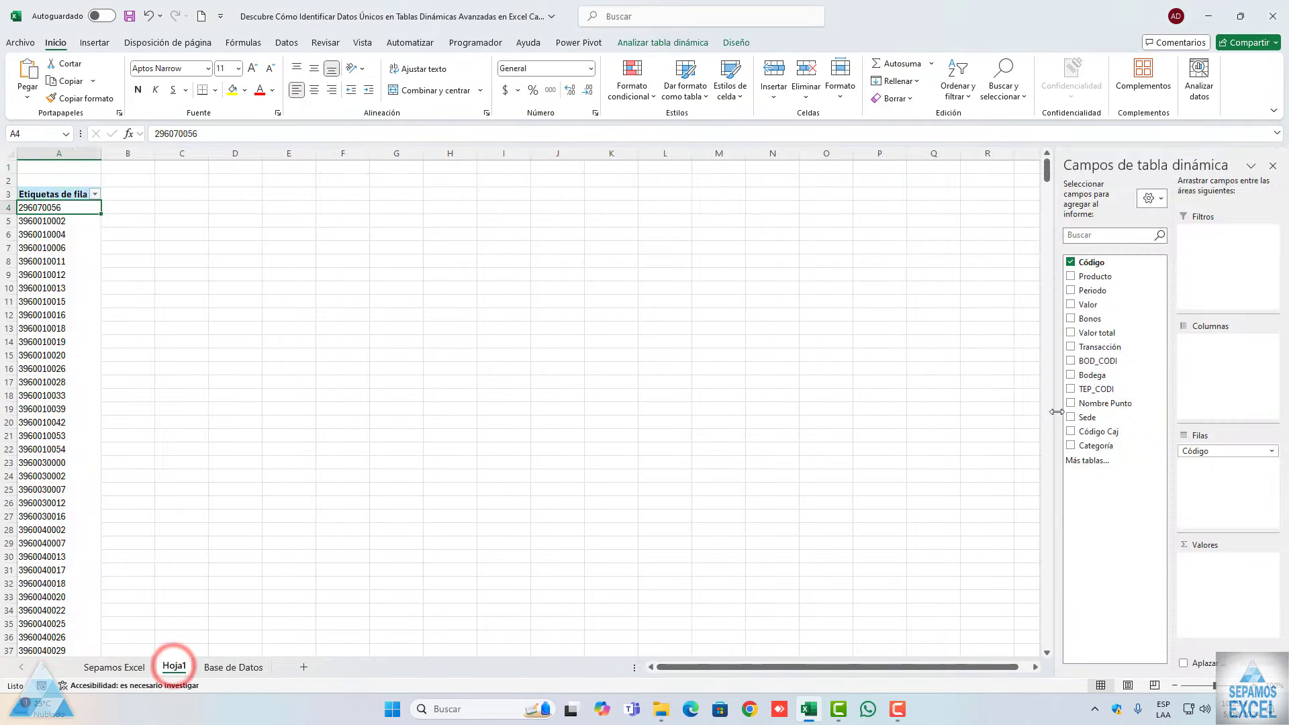
# Add Bodega as pivot columns and count it per Código as Cuenta de Bodega
pyautogui.click(1072, 375)
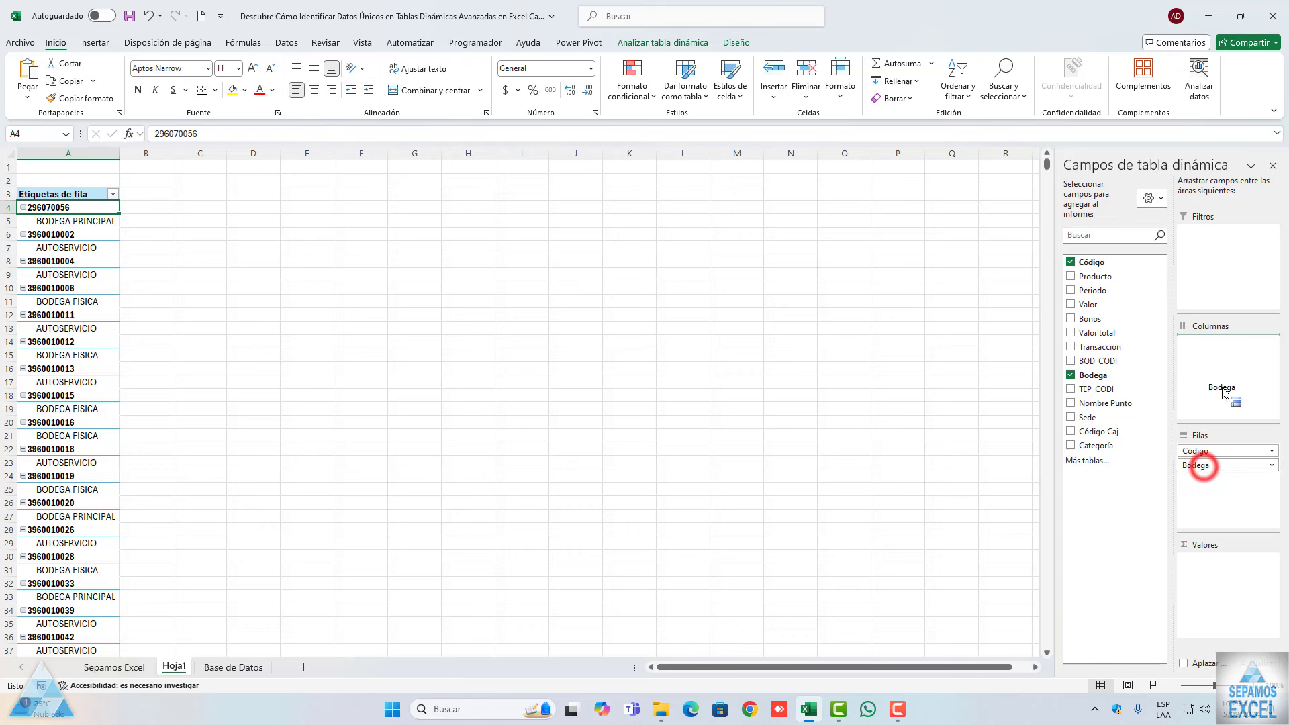
pyautogui.moveTo(1202, 465); pyautogui.dragTo(1222, 344)
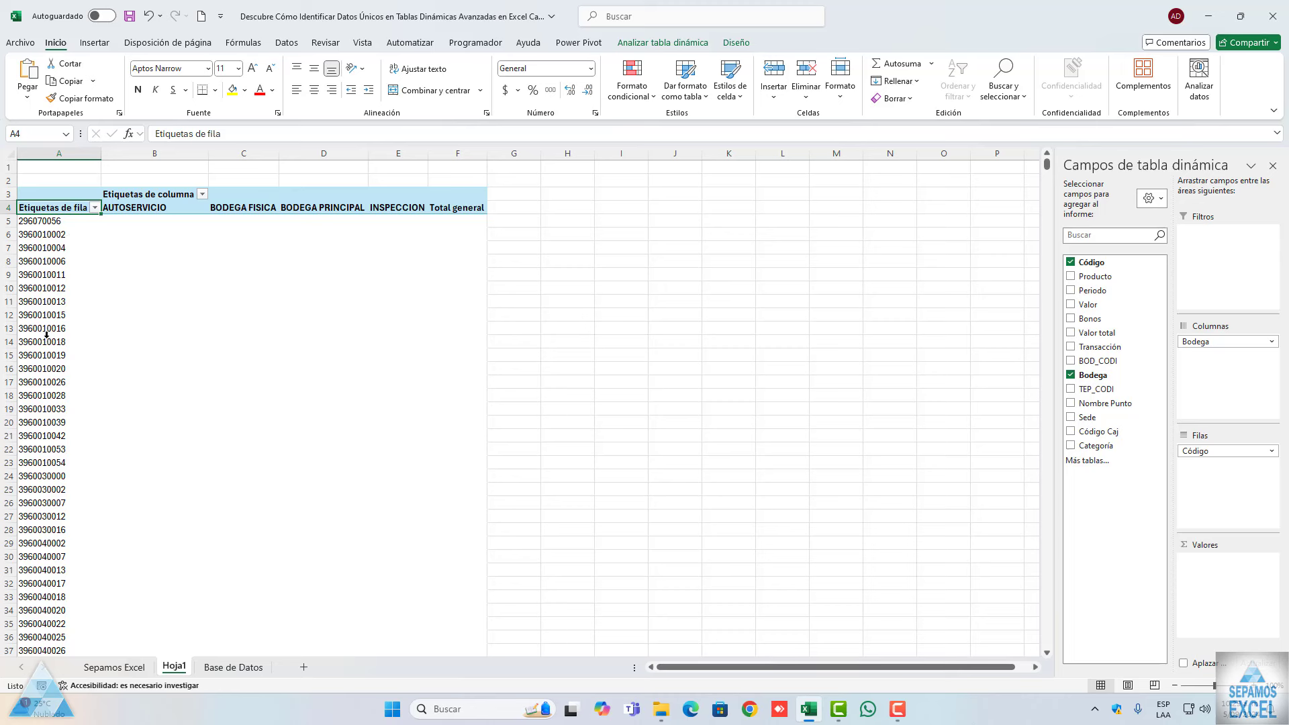
pyautogui.moveTo(1093, 375); pyautogui.dragTo(1222, 571)
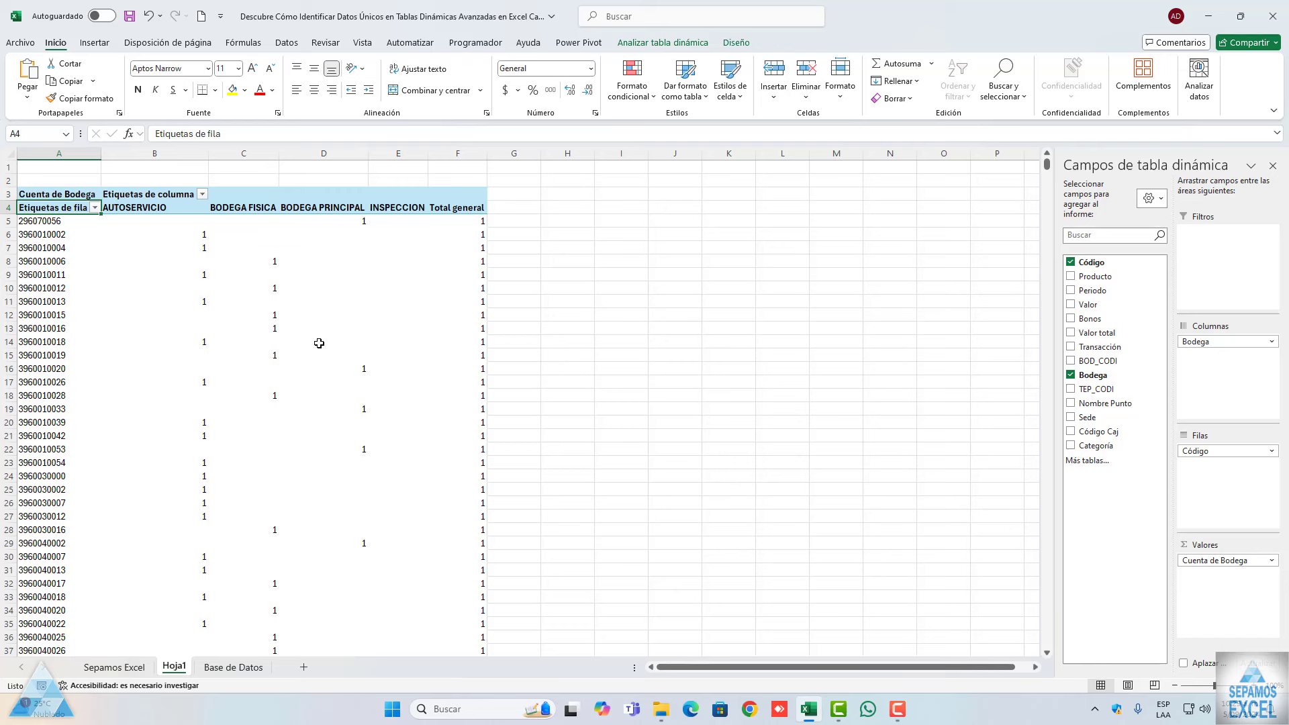
pyautogui.click(58, 225)
pyautogui.press('Down')
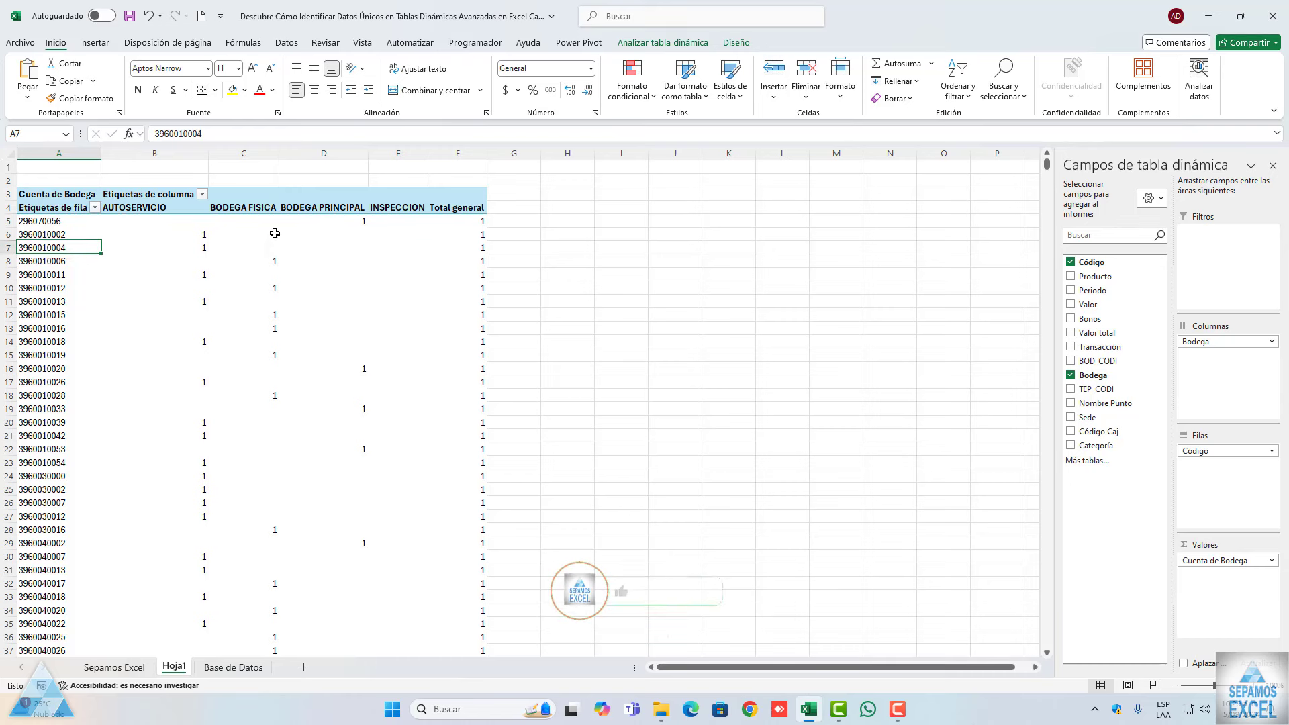
pyautogui.press('Down')
pyautogui.press('Down')
pyautogui.press('Down')
pyautogui.press('Down')
pyautogui.press('Down')
pyautogui.press('Down')
pyautogui.press('Down')
pyautogui.press('Down')
pyautogui.press('Down')
pyautogui.press('Down')
pyautogui.press('Down')
pyautogui.press('Down')
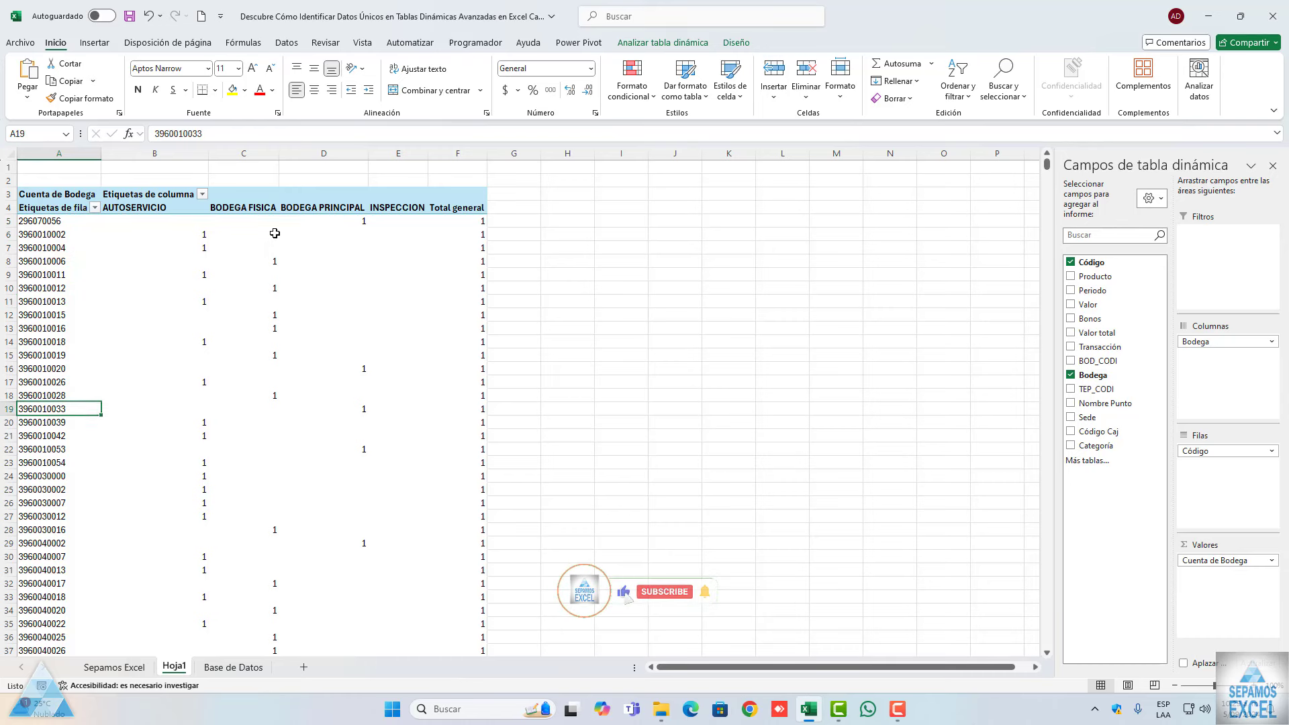
pyautogui.press('Down')
pyautogui.press('Down')
pyautogui.press('Down')
pyautogui.press('Down')
pyautogui.press('Down')
pyautogui.press('Down')
pyautogui.press('Down')
pyautogui.press('Down')
pyautogui.press('Down')
pyautogui.press('Down')
pyautogui.press('Down')
pyautogui.press('Down')
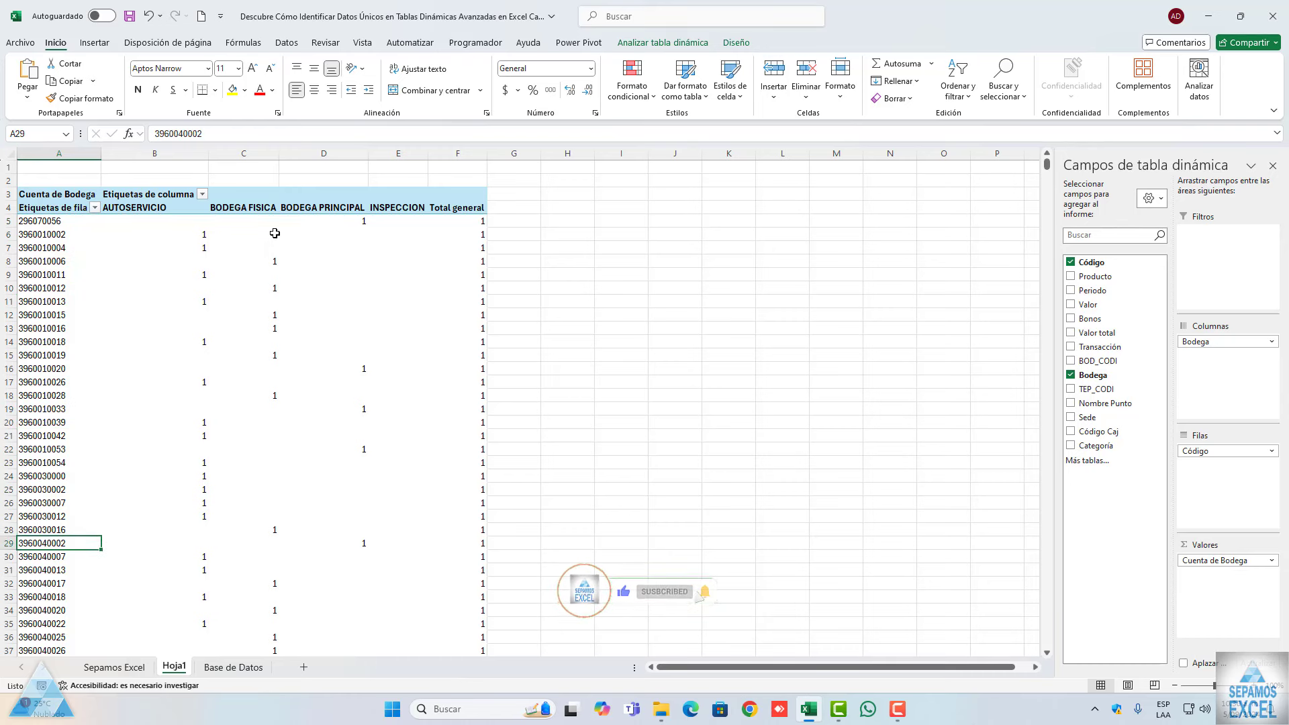
pyautogui.press('Down')
pyautogui.press('Down')
pyautogui.press('Down')
pyautogui.press('Down')
pyautogui.press('Down')
pyautogui.press('Down')
pyautogui.press('Down')
pyautogui.press('Down')
pyautogui.press('Down')
pyautogui.press('Up')
pyautogui.press('Up')
pyautogui.press('Up')
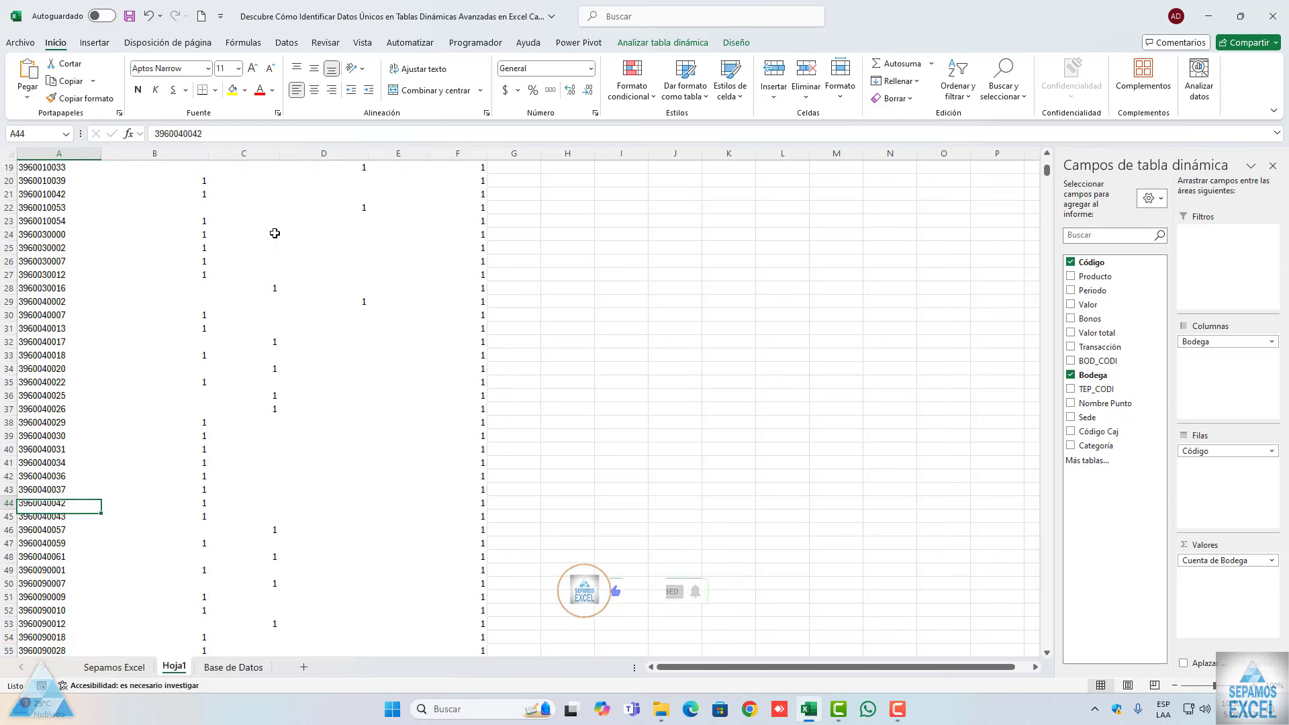
pyautogui.press('Up')
pyautogui.press('Up')
pyautogui.press('Up')
pyautogui.press('Up')
pyautogui.press('Up')
pyautogui.press('Up')
pyautogui.press('Up')
pyautogui.press('Up')
pyautogui.press('Up')
pyautogui.press('Down')
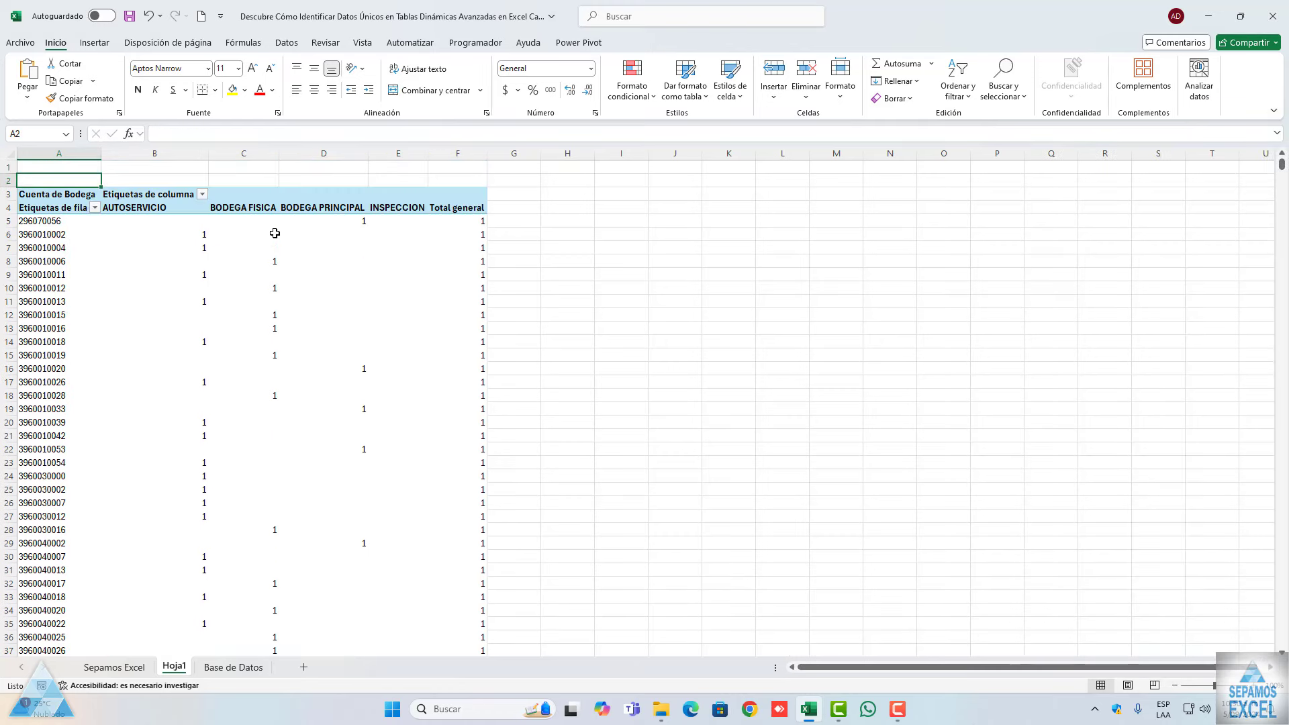
pyautogui.press('Down')
pyautogui.press('Down')
pyautogui.press('Down')
pyautogui.press('Down')
pyautogui.press('Down')
pyautogui.press('Down')
pyautogui.press('Down')
pyautogui.press('Down')
pyautogui.press('Down')
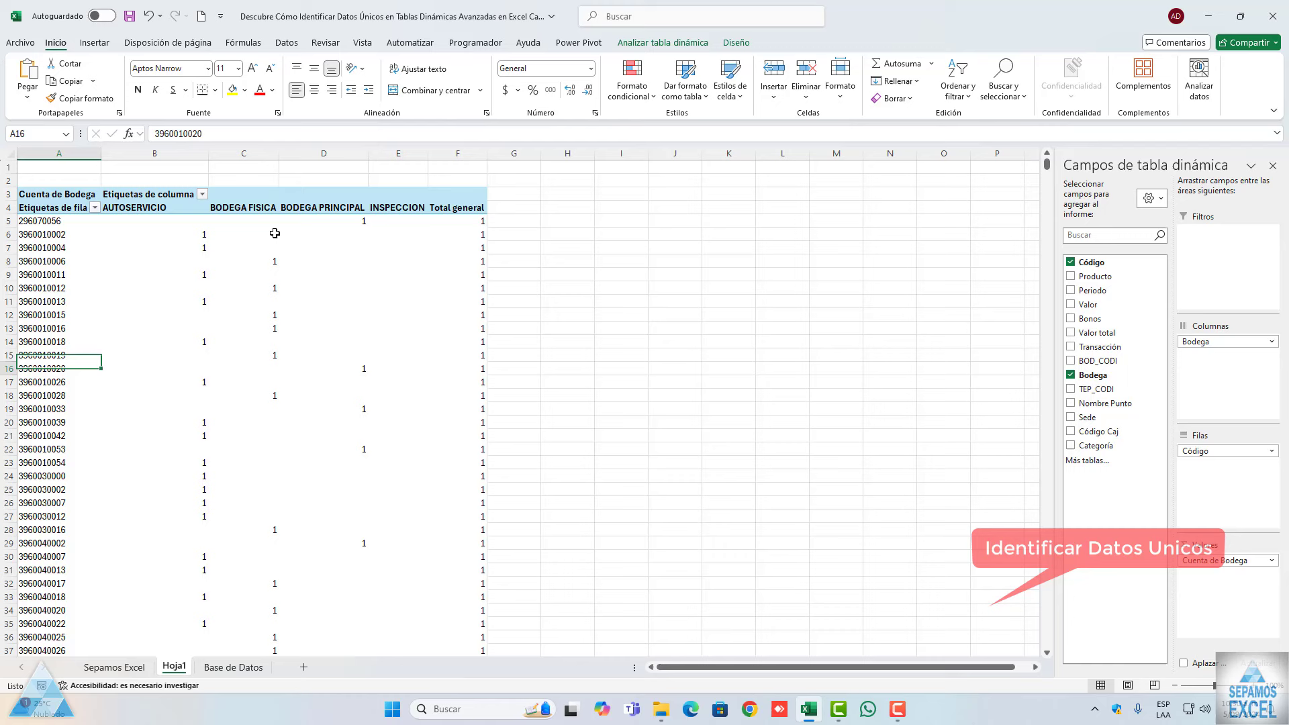
pyautogui.press('Down')
pyautogui.press('Down')
pyautogui.press('Down')
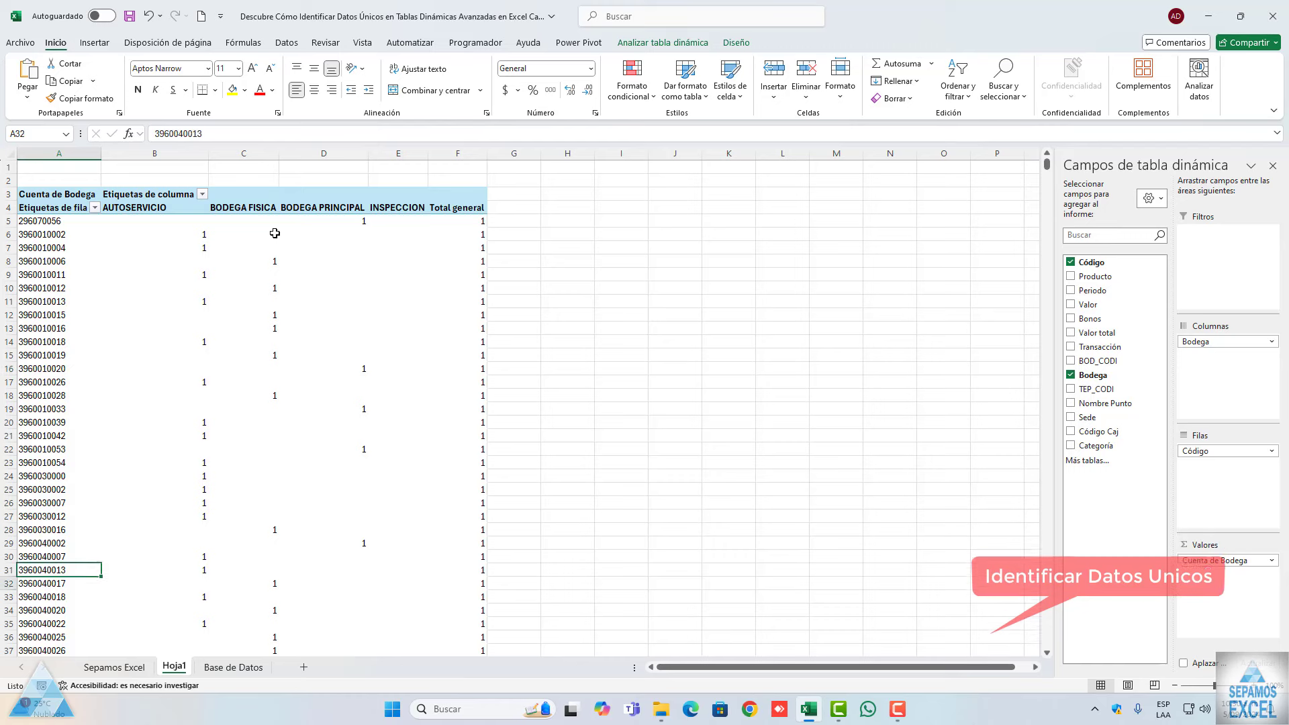
pyautogui.press('Down')
pyautogui.press('Down')
pyautogui.press('Down')
pyautogui.press('Down')
pyautogui.press('Down')
pyautogui.press('Down')
pyautogui.press('Down')
pyautogui.press('Down')
pyautogui.press('Down')
pyautogui.press('Down')
pyautogui.press('Down')
pyautogui.press('Down')
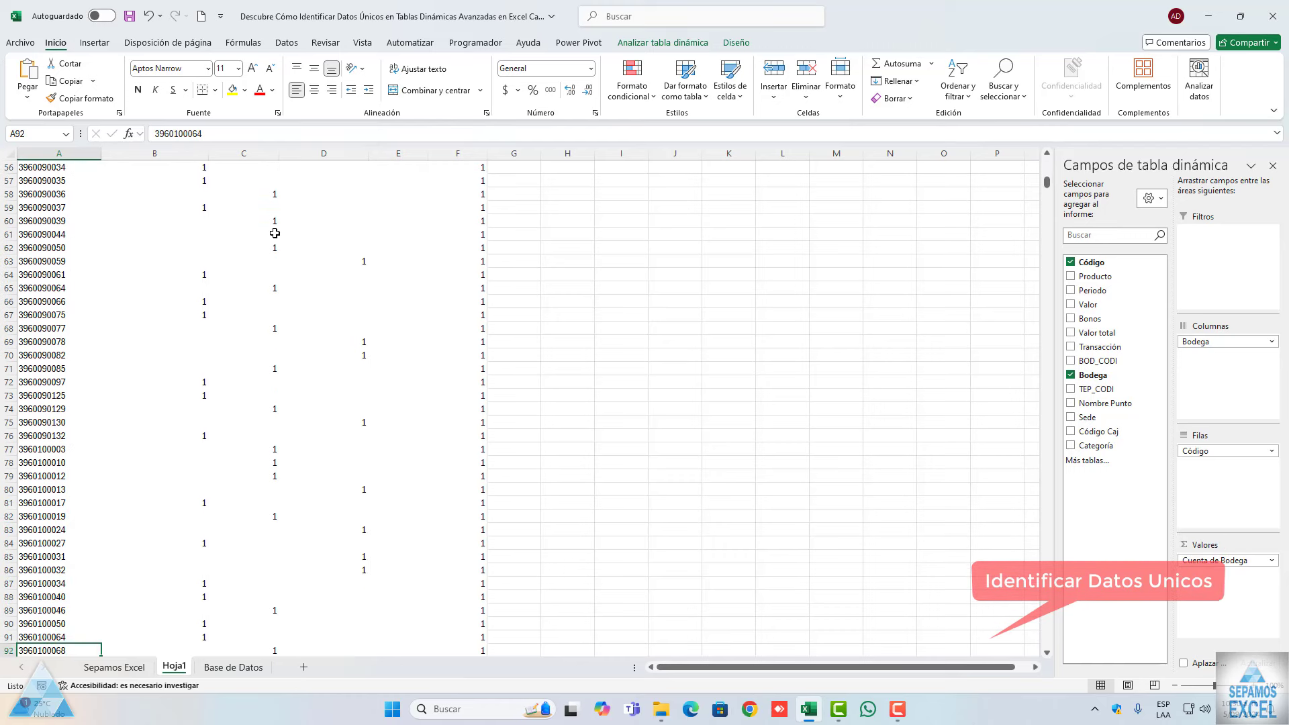
pyautogui.press('Down')
pyautogui.press('Down')
pyautogui.press('Down')
pyautogui.press('Down')
pyautogui.press('Down')
pyautogui.press('Down')
pyautogui.scroll(13, 275, 233)
pyautogui.scroll(6, 275, 233)
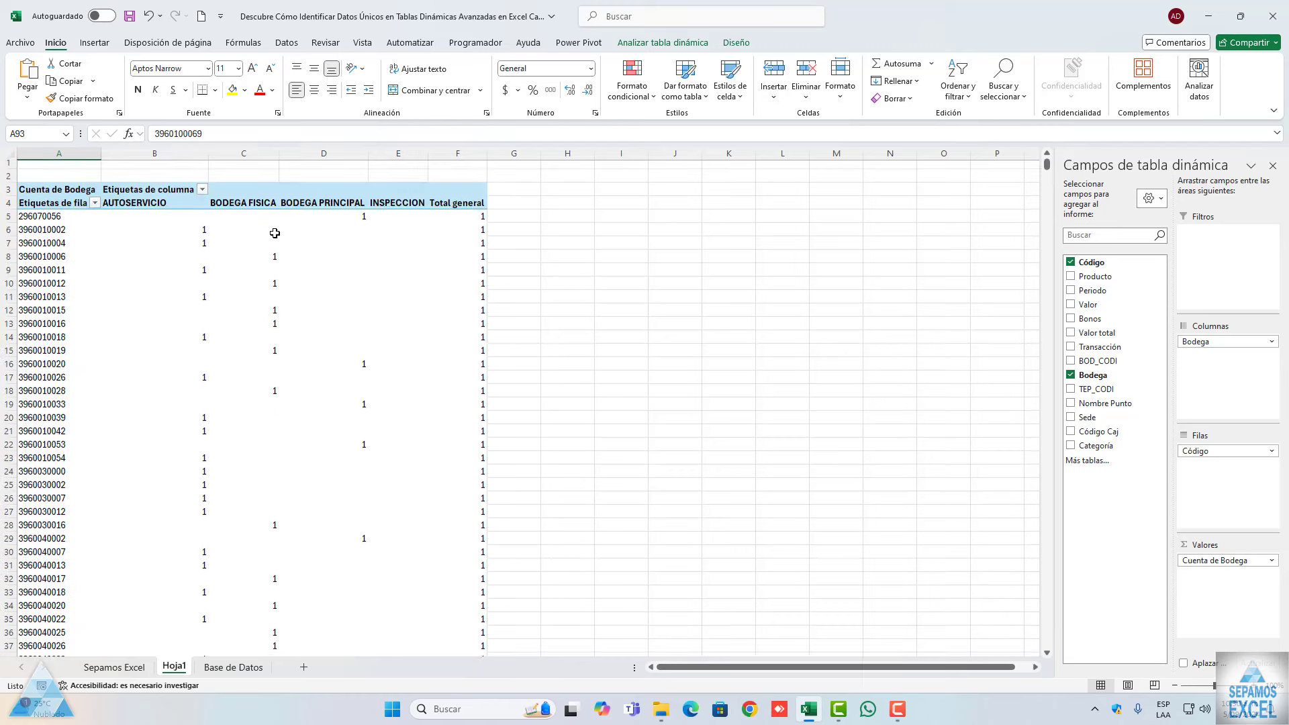
# Show the pivot in outline layout and turn off grand totals for rows and columns
pyautogui.click(736, 44)
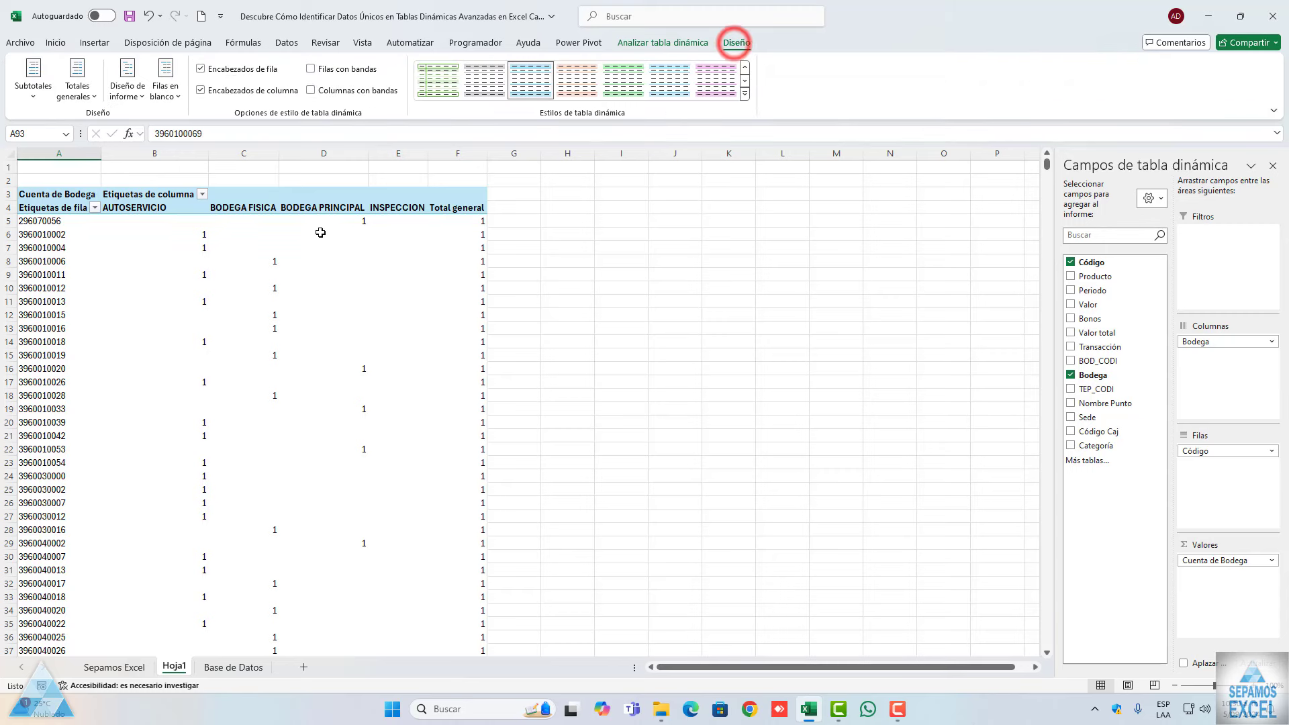
pyautogui.click(134, 99)
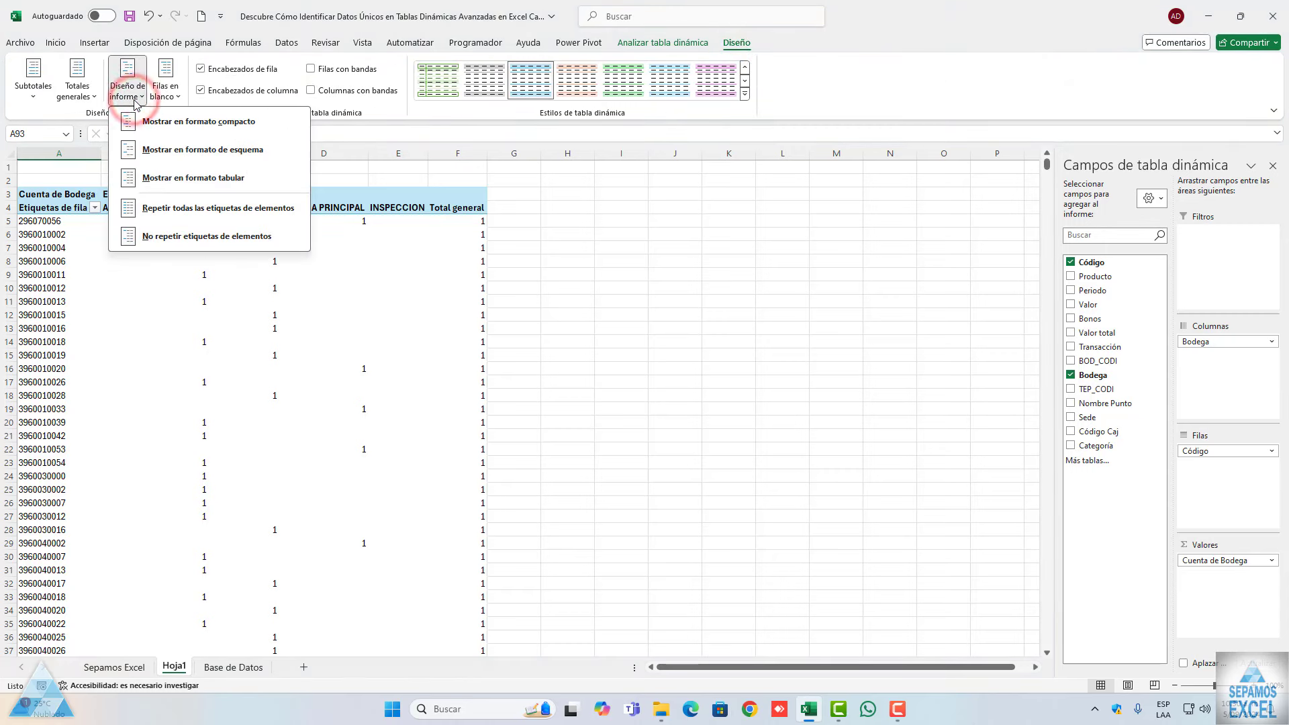
pyautogui.click(253, 157)
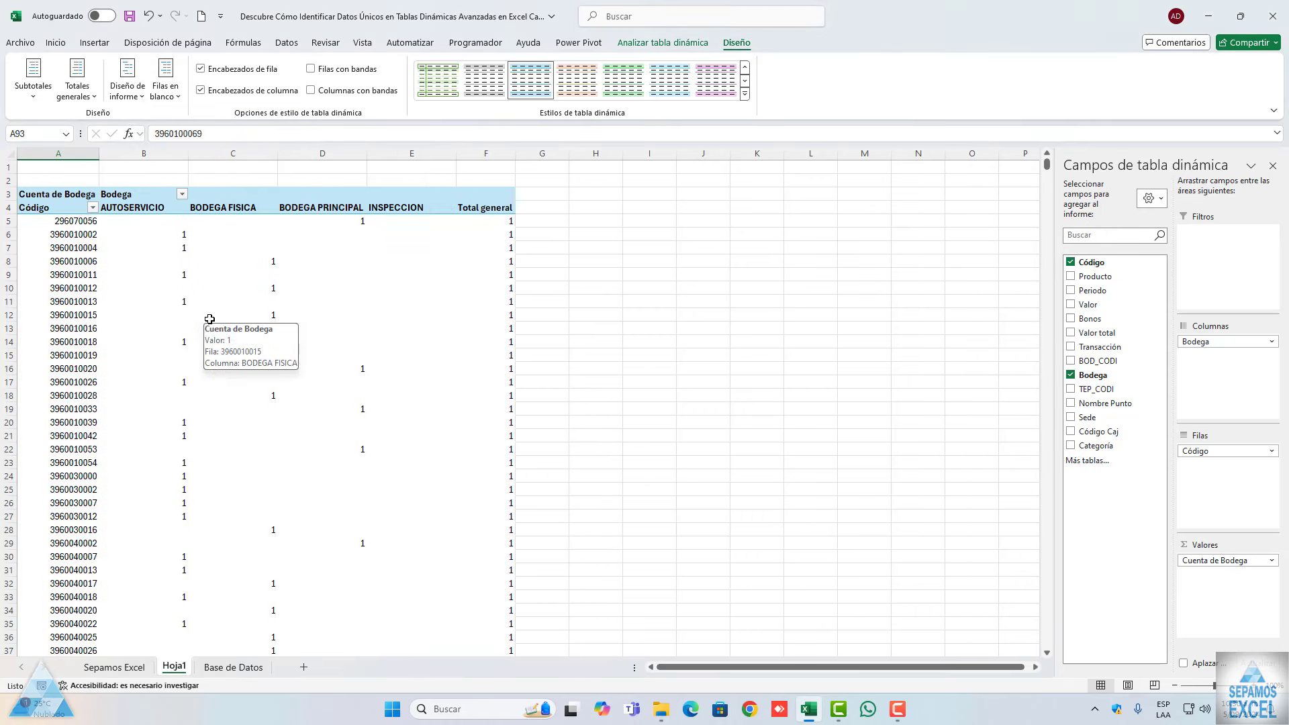
pyautogui.click(81, 100)
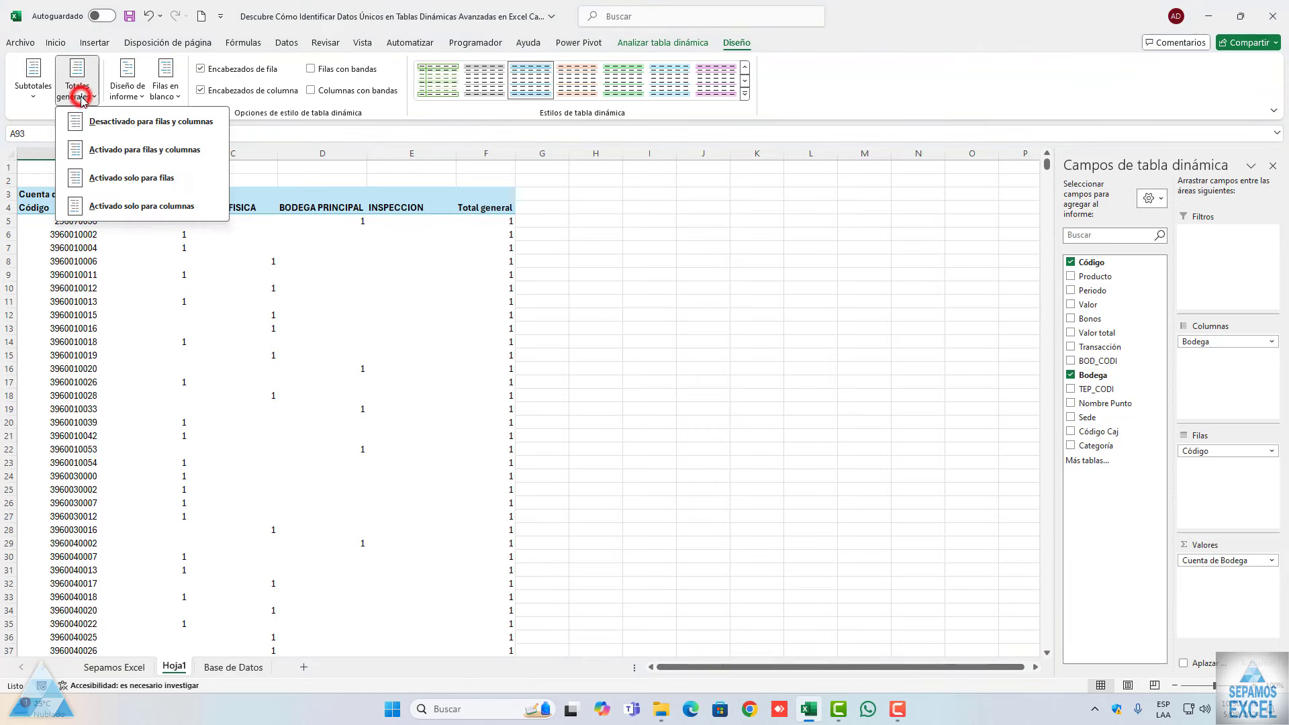
pyautogui.click(94, 120)
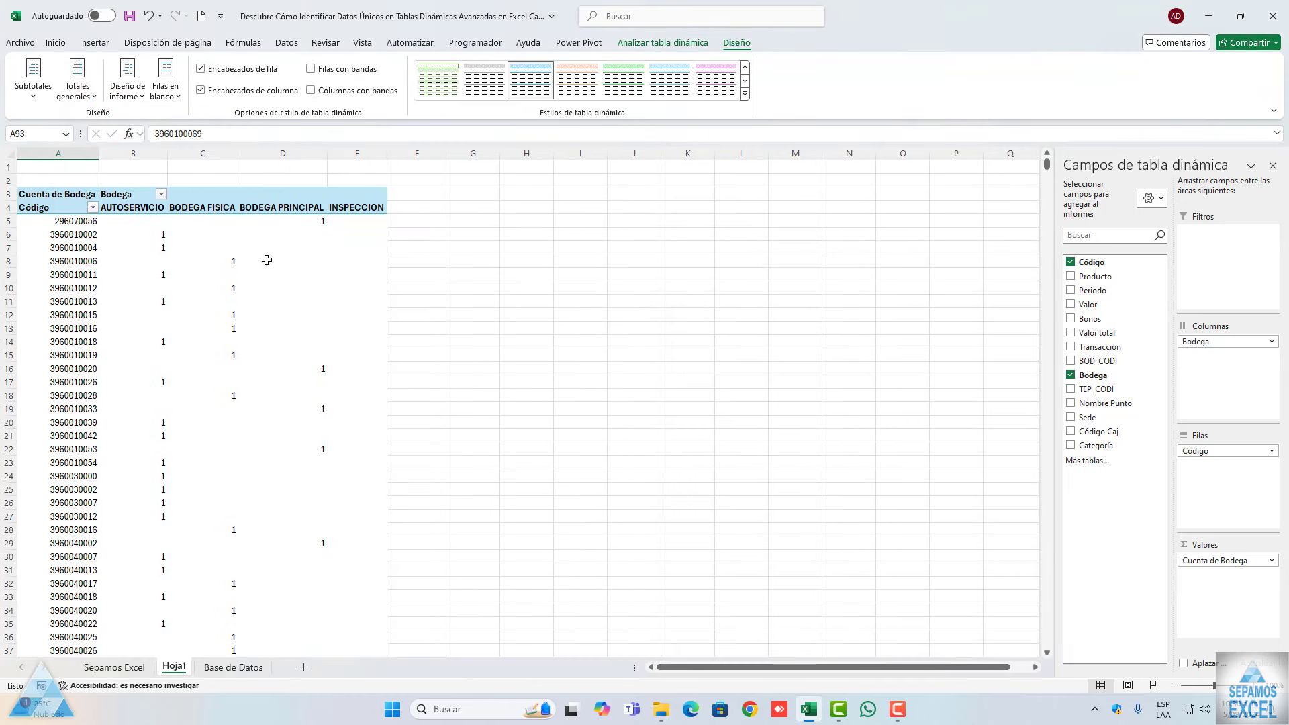
# Review the Código list down to its last code in A730, then return to the top
pyautogui.scroll(-1, 264, 317)
pyautogui.scroll(-5, 264, 318)
pyautogui.scroll(-6, 264, 317)
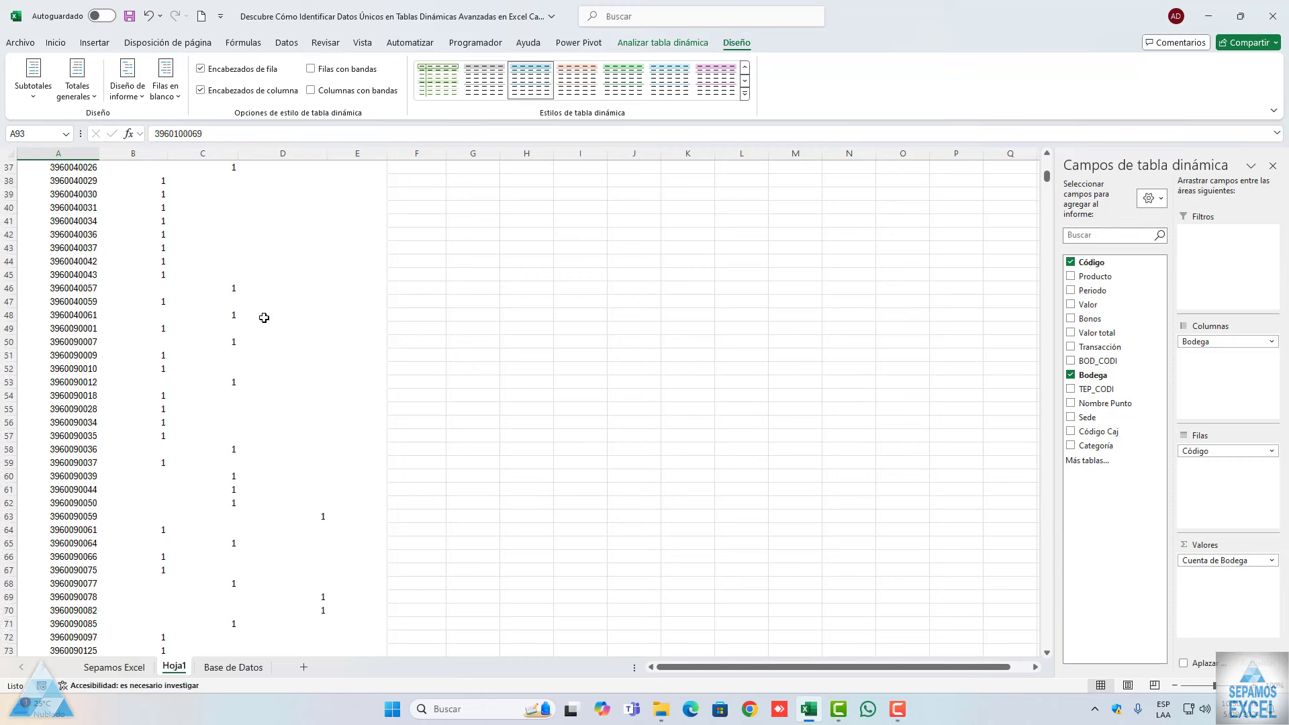
pyautogui.scroll(-6, 264, 317)
pyautogui.scroll(-8, 263, 318)
pyautogui.scroll(-11, 264, 318)
pyautogui.scroll(-6, 265, 317)
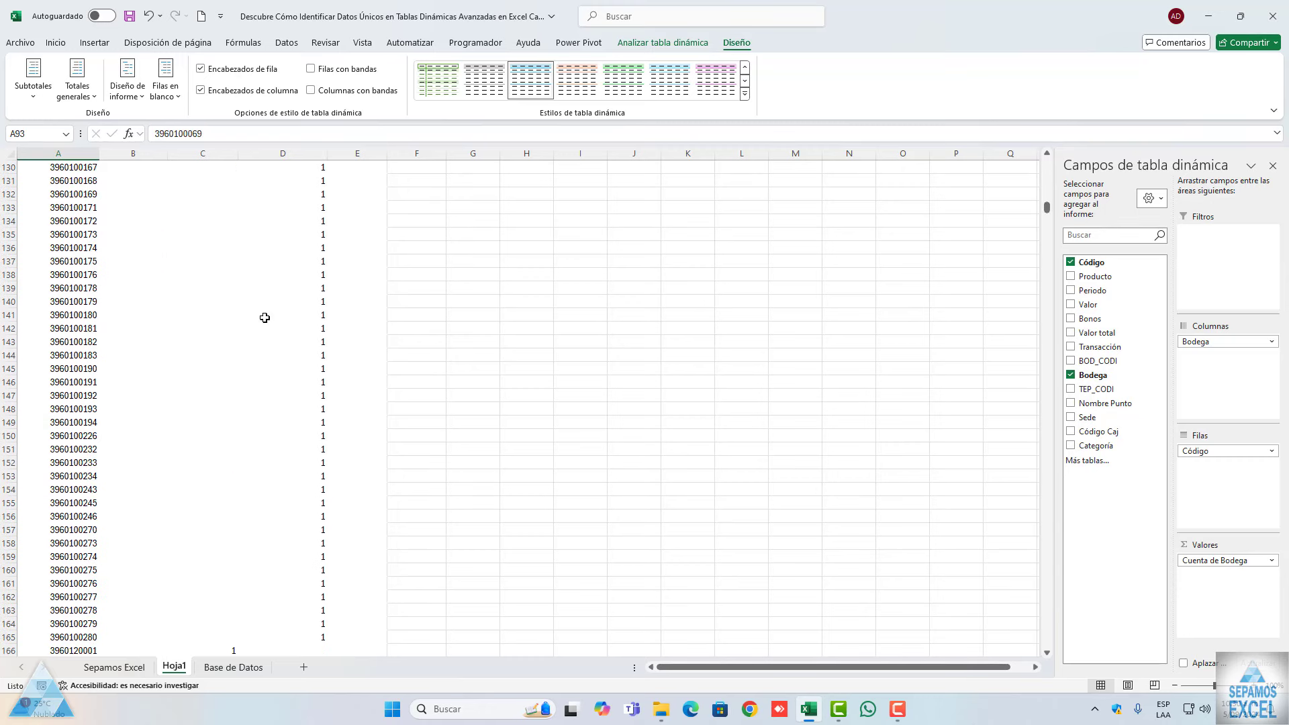
pyautogui.scroll(-8, 264, 318)
pyautogui.scroll(-8, 265, 318)
pyautogui.scroll(-8, 264, 318)
pyautogui.scroll(-8, 265, 317)
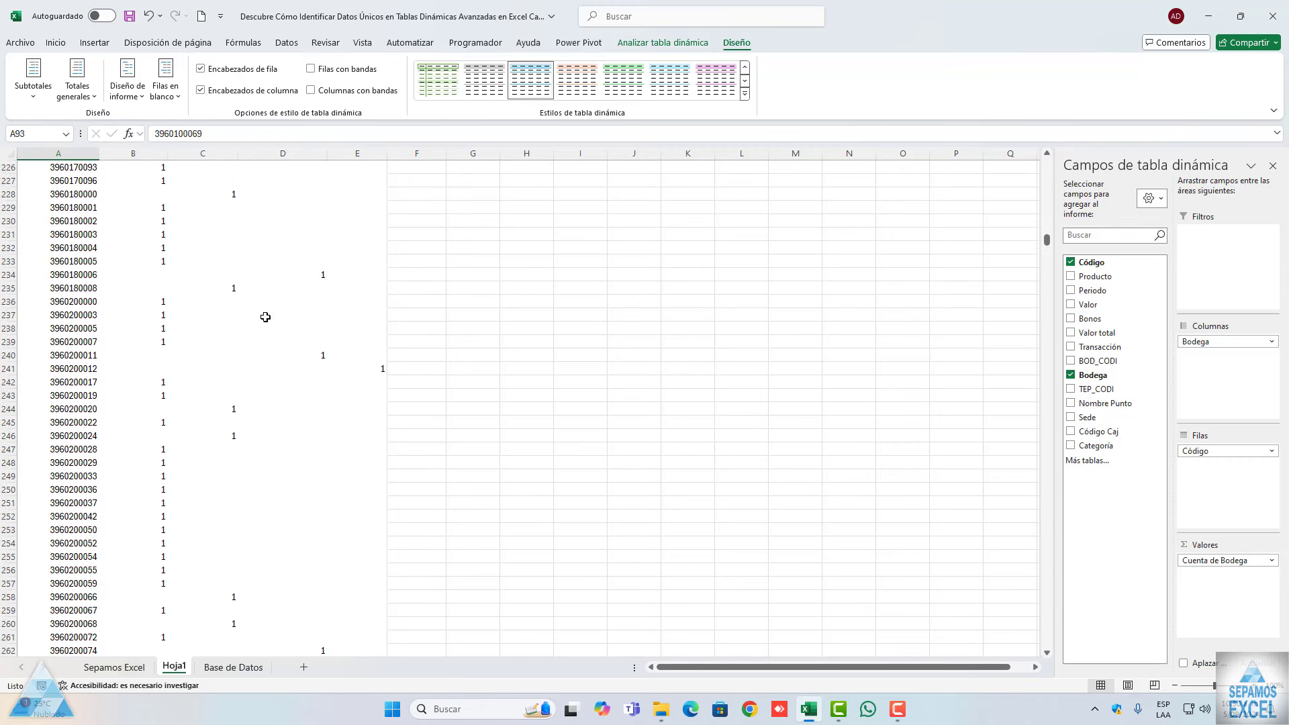
pyautogui.scroll(-9, 265, 317)
pyautogui.scroll(-9, 266, 316)
pyautogui.scroll(-7, 266, 315)
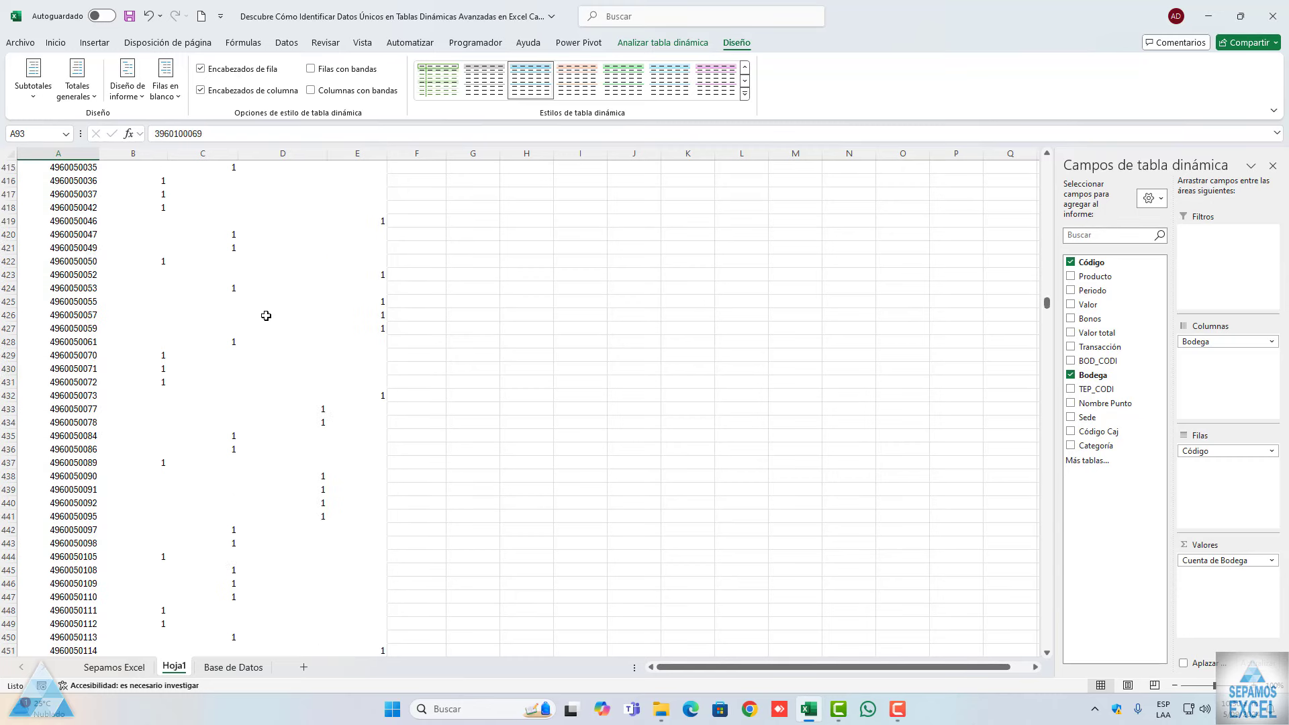
pyautogui.scroll(-11, 265, 315)
pyautogui.scroll(-11, 265, 316)
pyautogui.scroll(-11, 264, 317)
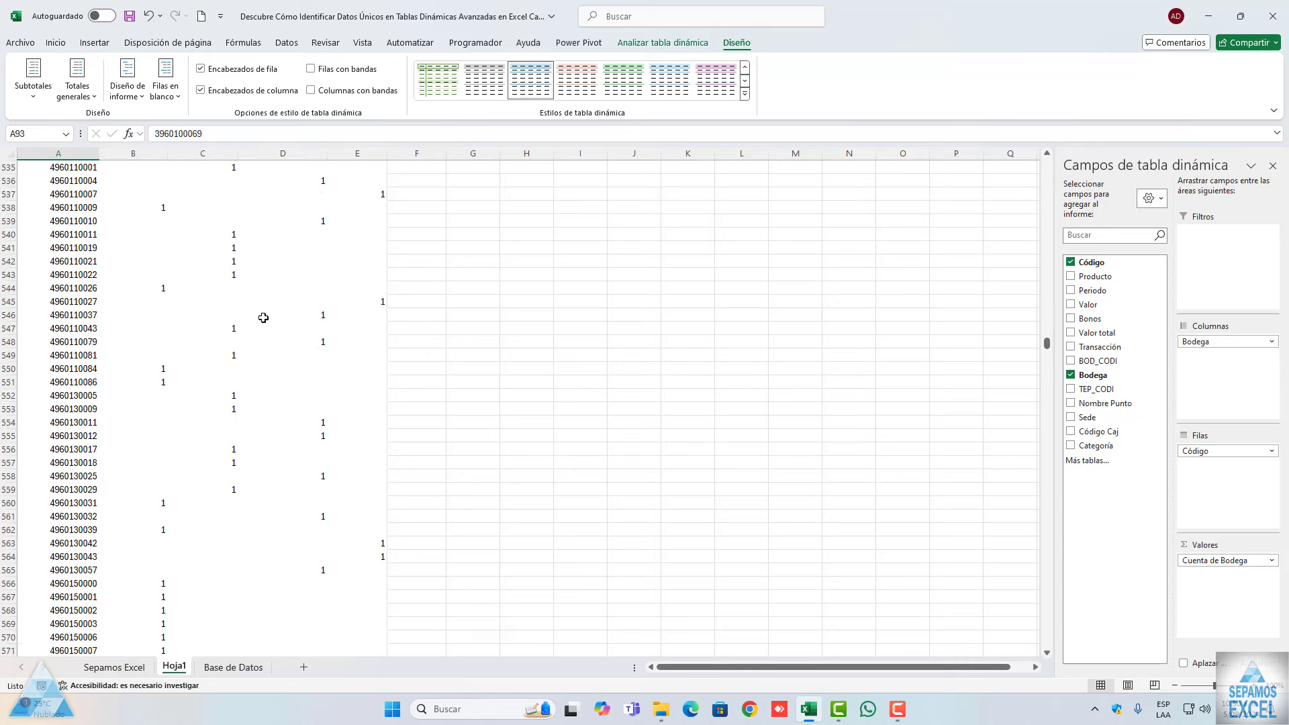
pyautogui.scroll(-10, 263, 318)
pyautogui.scroll(-9, 264, 318)
pyautogui.scroll(-9, 263, 318)
pyautogui.scroll(-9, 262, 319)
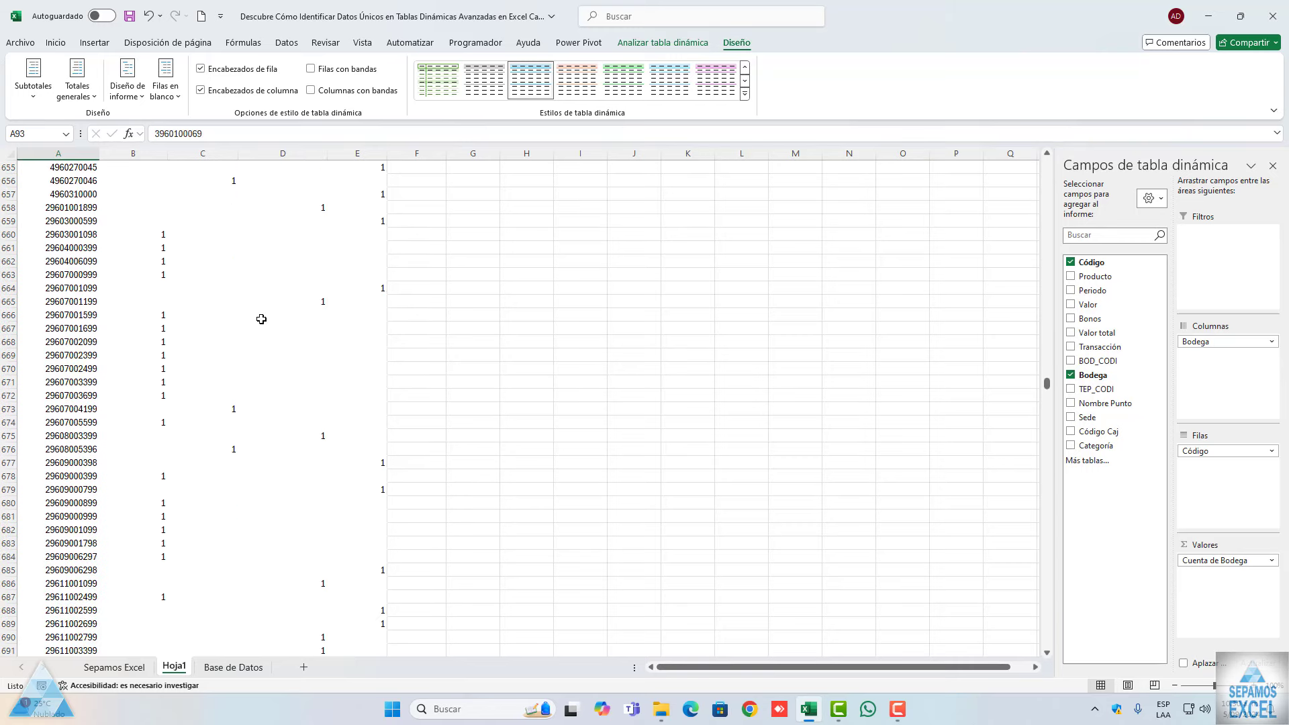
pyautogui.scroll(-8, 261, 319)
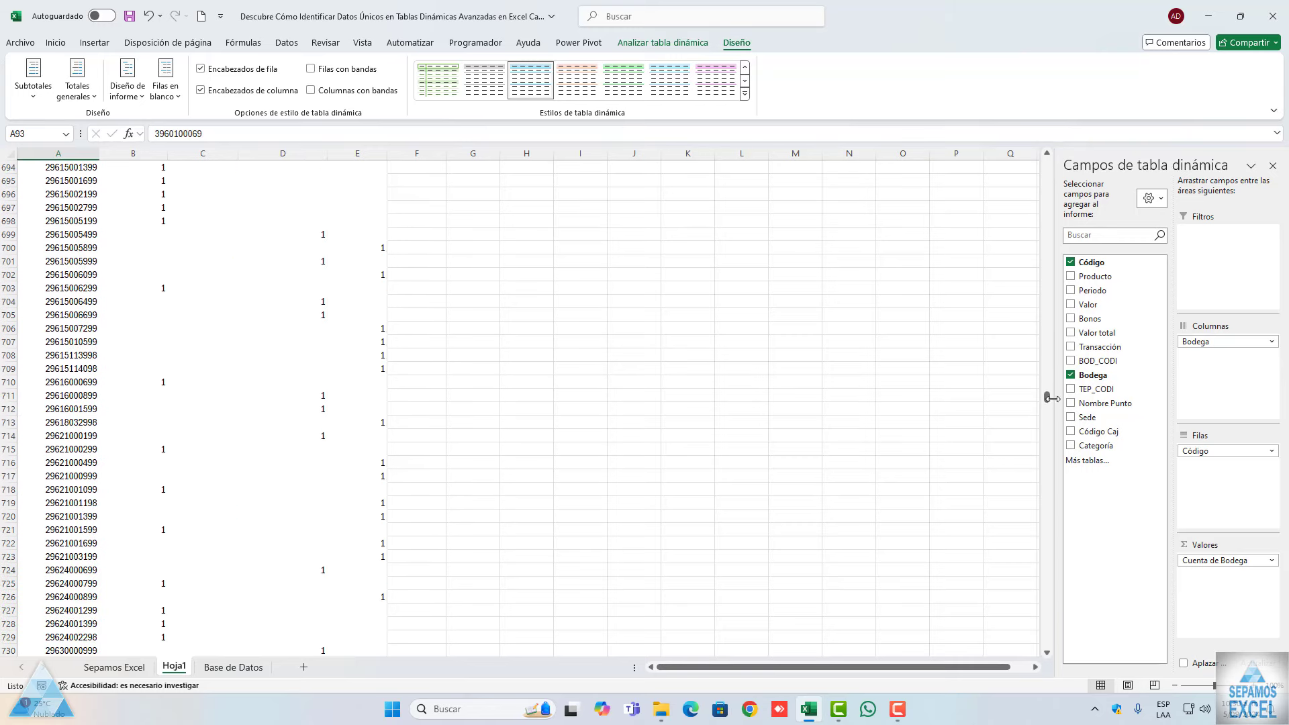
pyautogui.moveTo(1050, 399); pyautogui.dragTo(1049, 444)
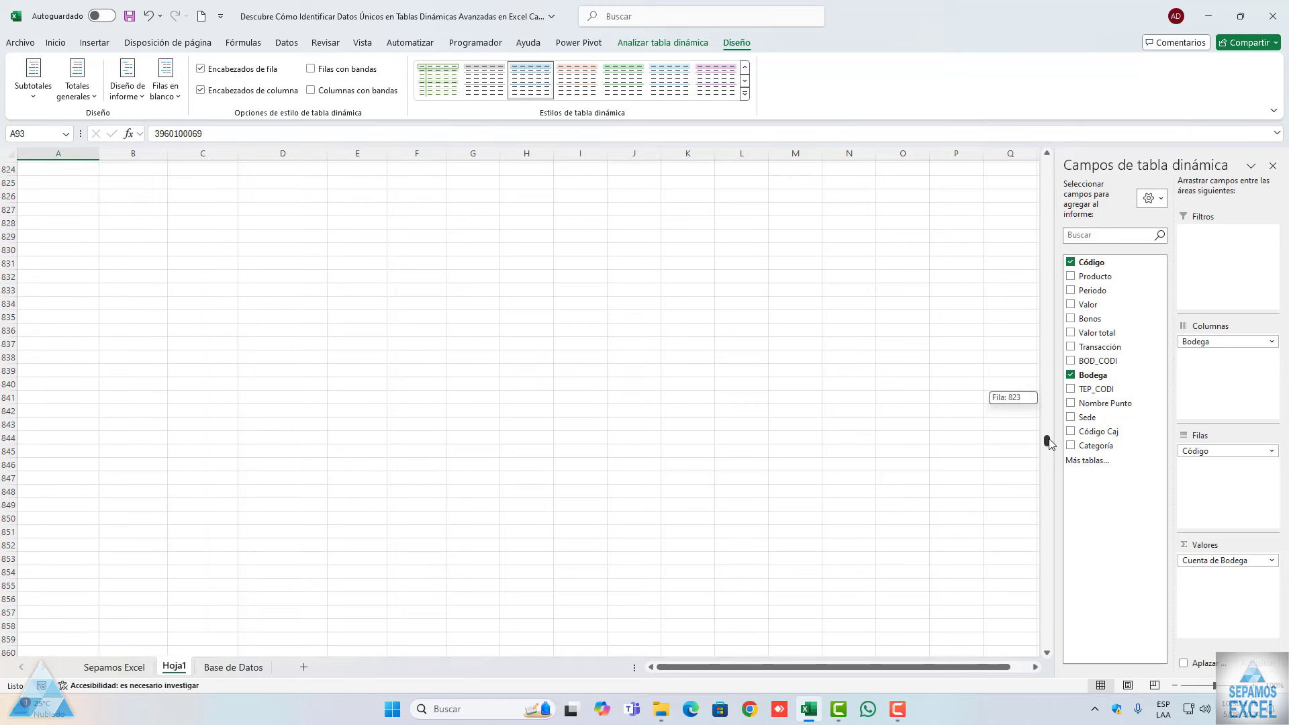
pyautogui.moveTo(1049, 443); pyautogui.dragTo(1047, 403)
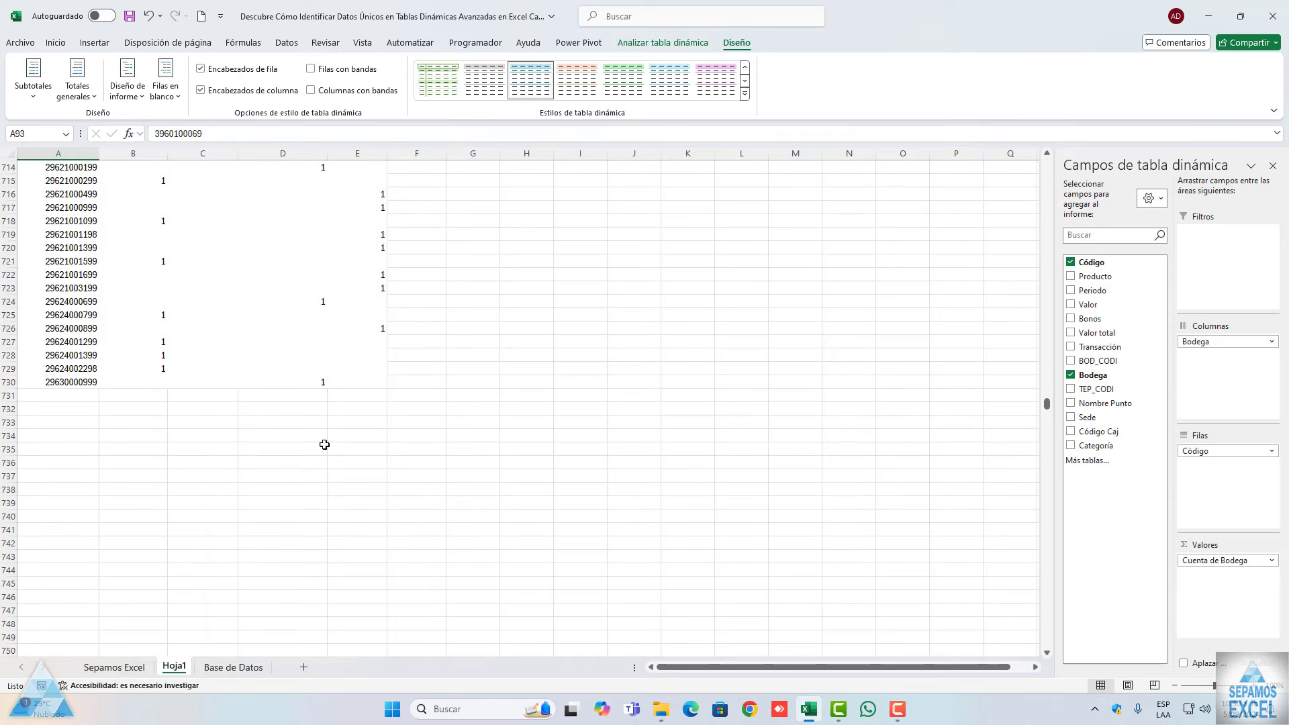
pyautogui.click(79, 382)
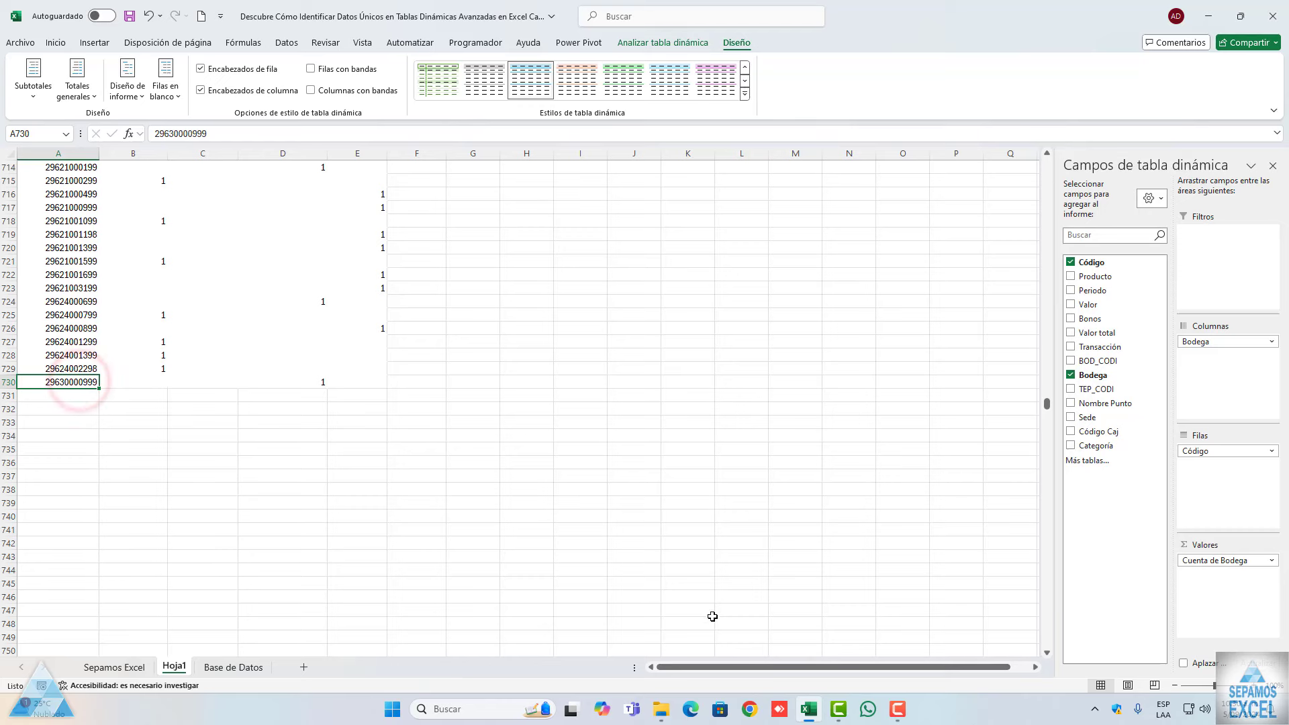
pyautogui.moveTo(1050, 405); pyautogui.dragTo(1047, 164)
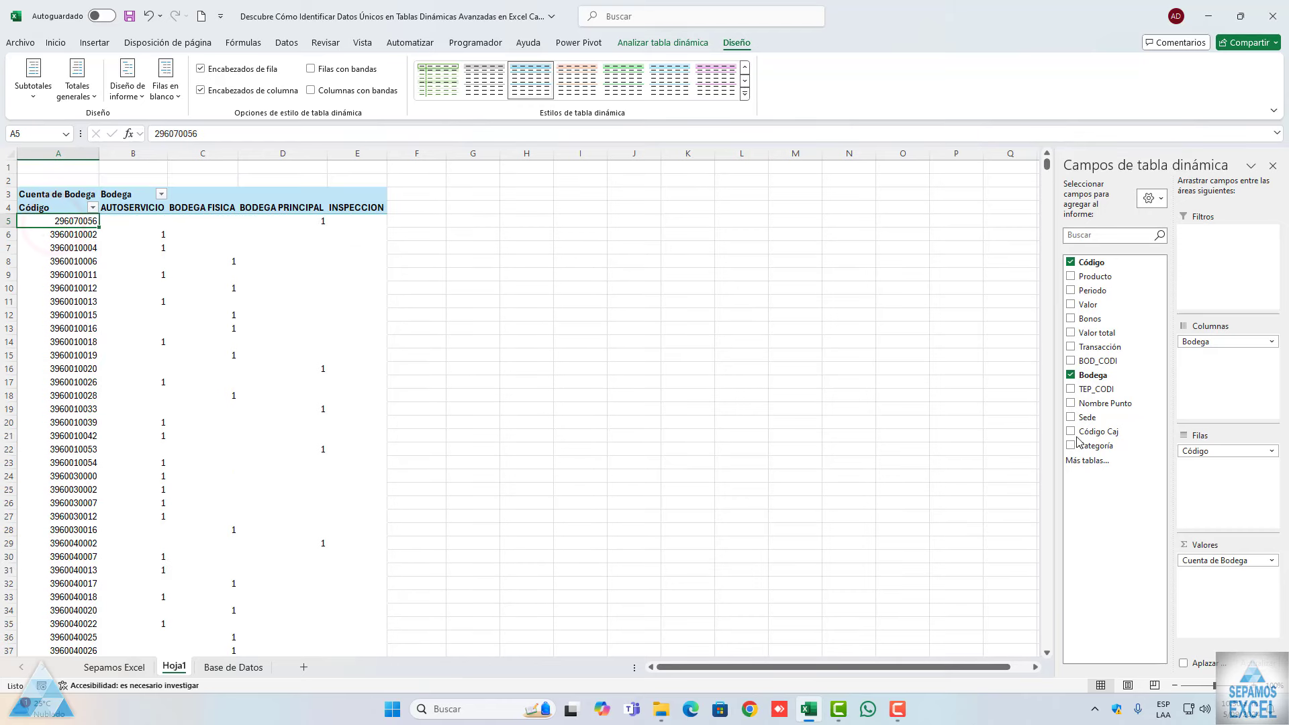
# Remove Bodega and Código from the pivot and review the Bodega values in Base de Datos
pyautogui.click(1070, 374)
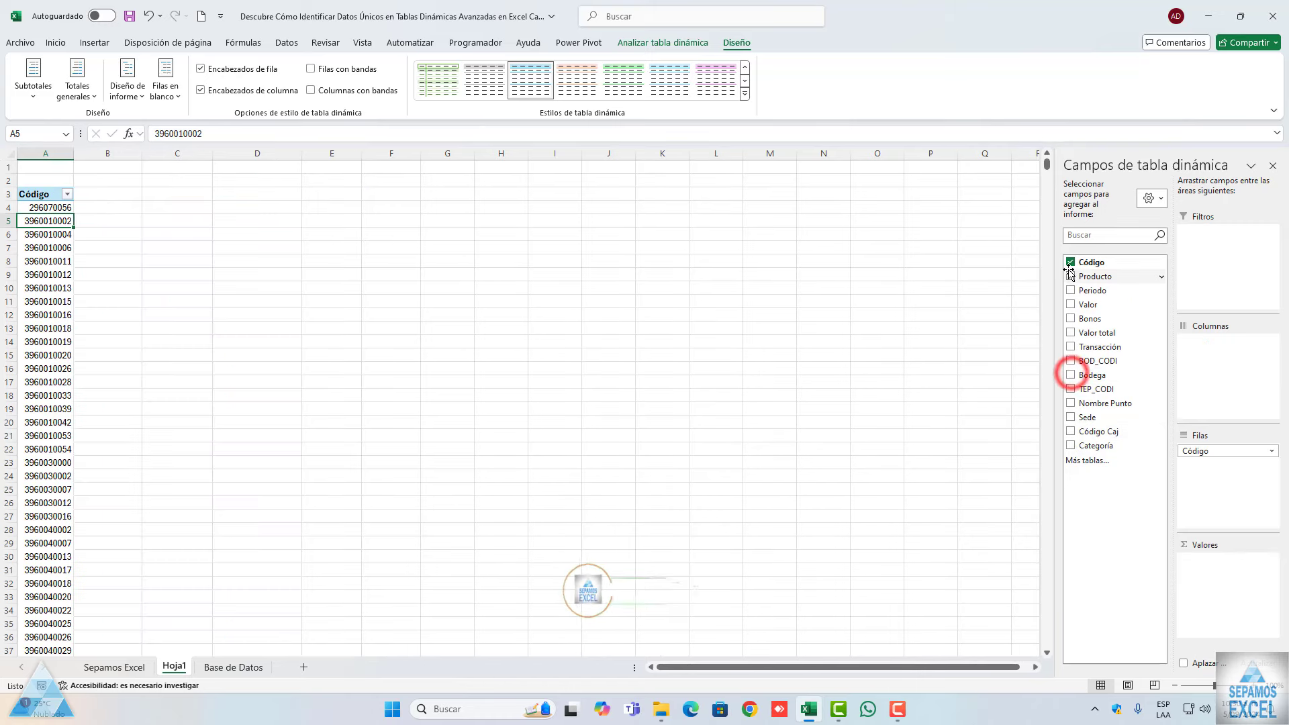
pyautogui.click(1070, 262)
pyautogui.click(233, 666)
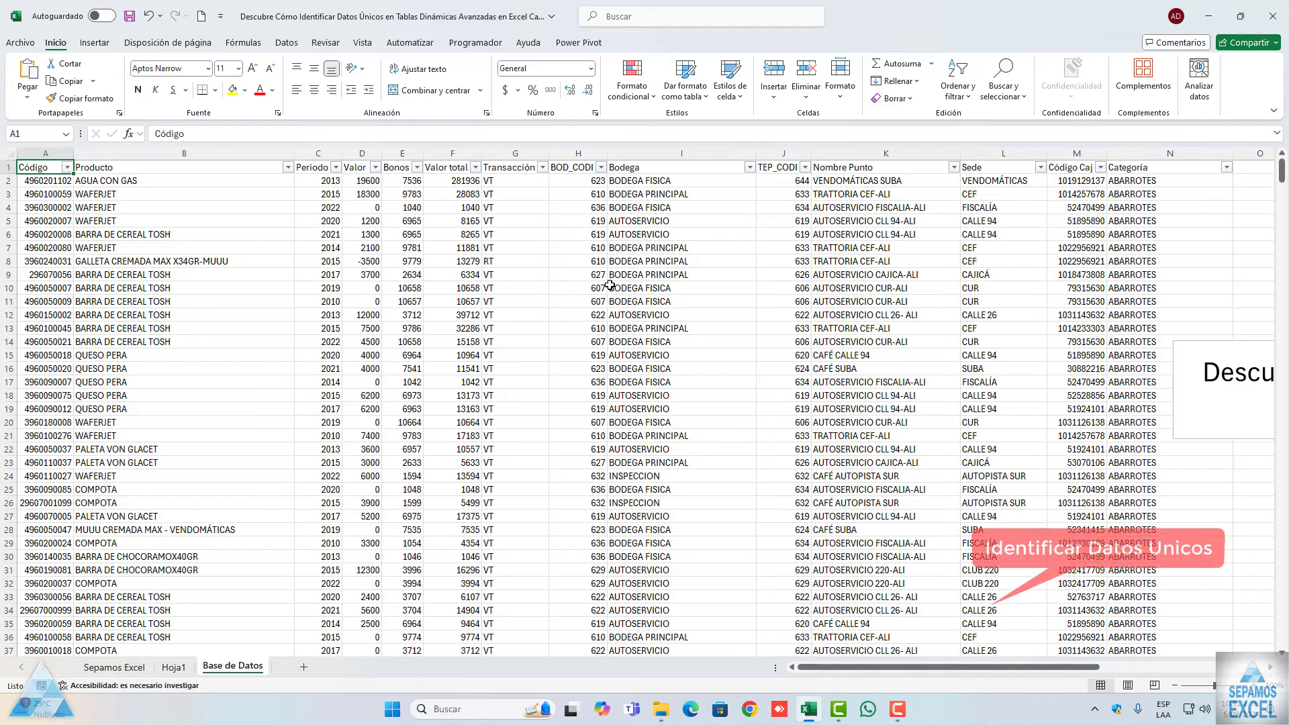
pyautogui.click(751, 167)
pyautogui.click(480, 277)
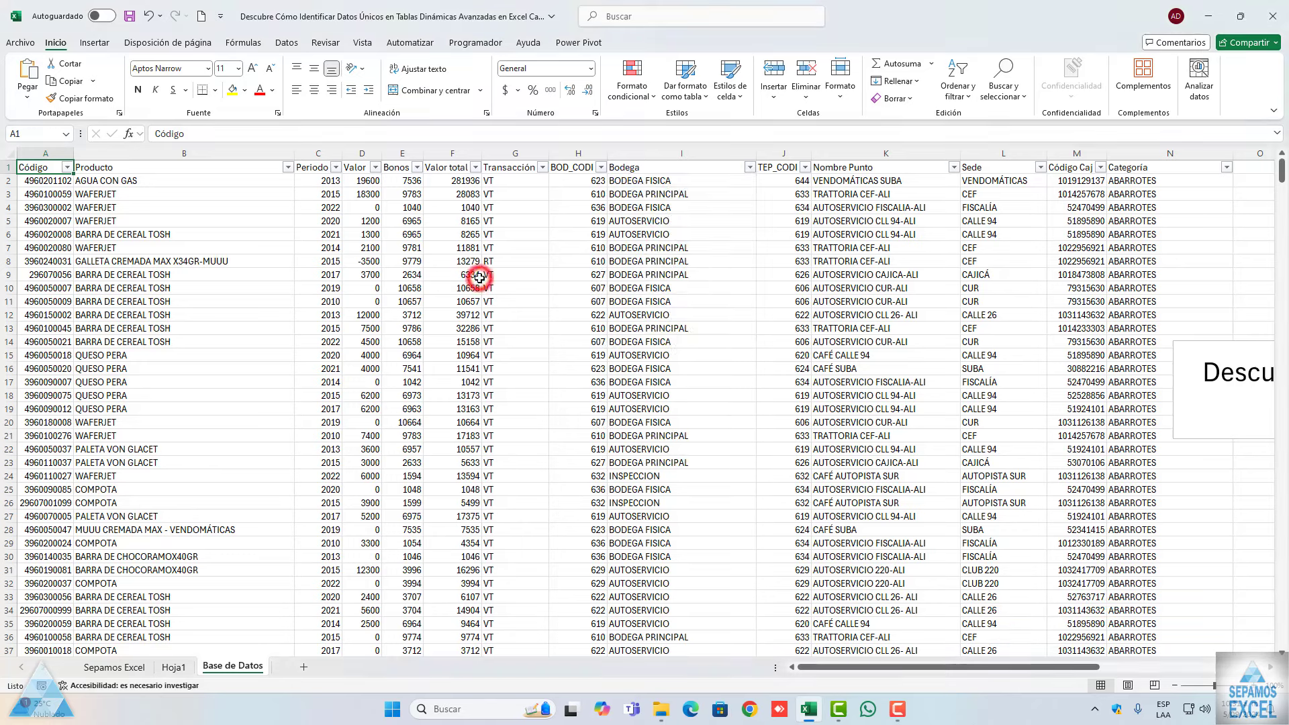
pyautogui.click(172, 667)
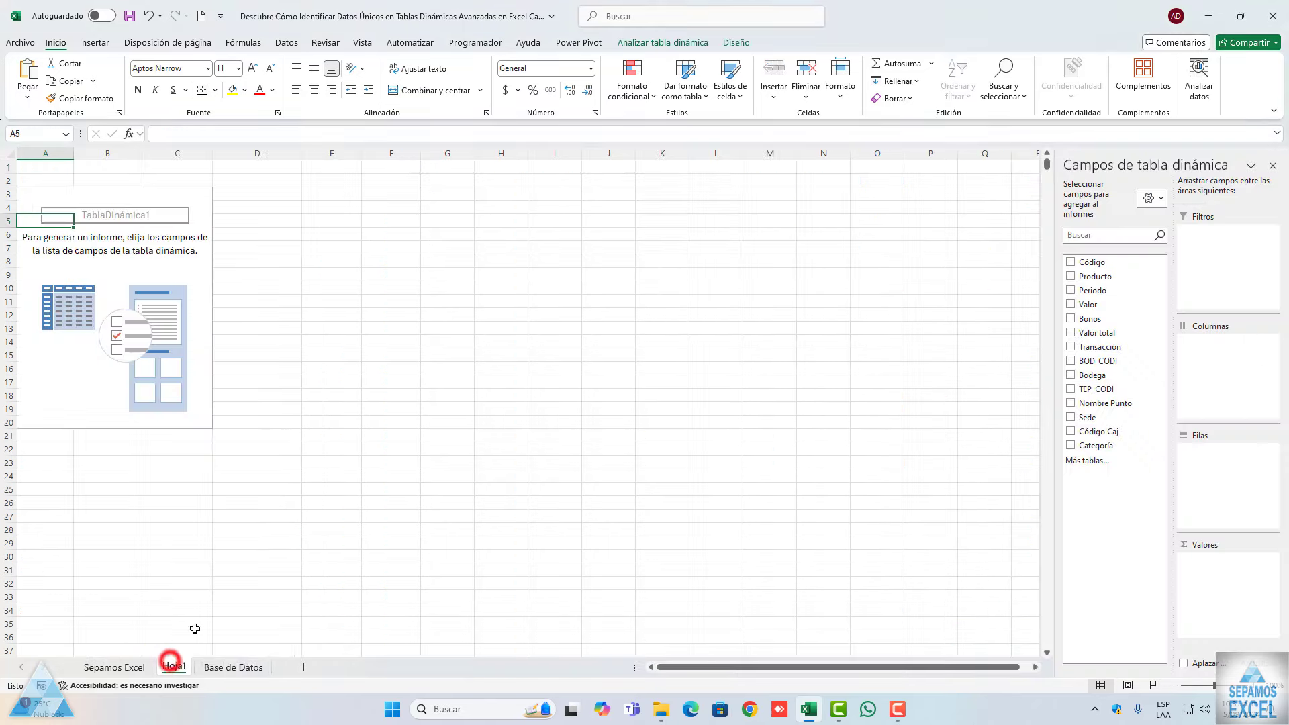
# Add Bodega as rows and Periodo as columns, showing years 2010–2022
pyautogui.click(1071, 375)
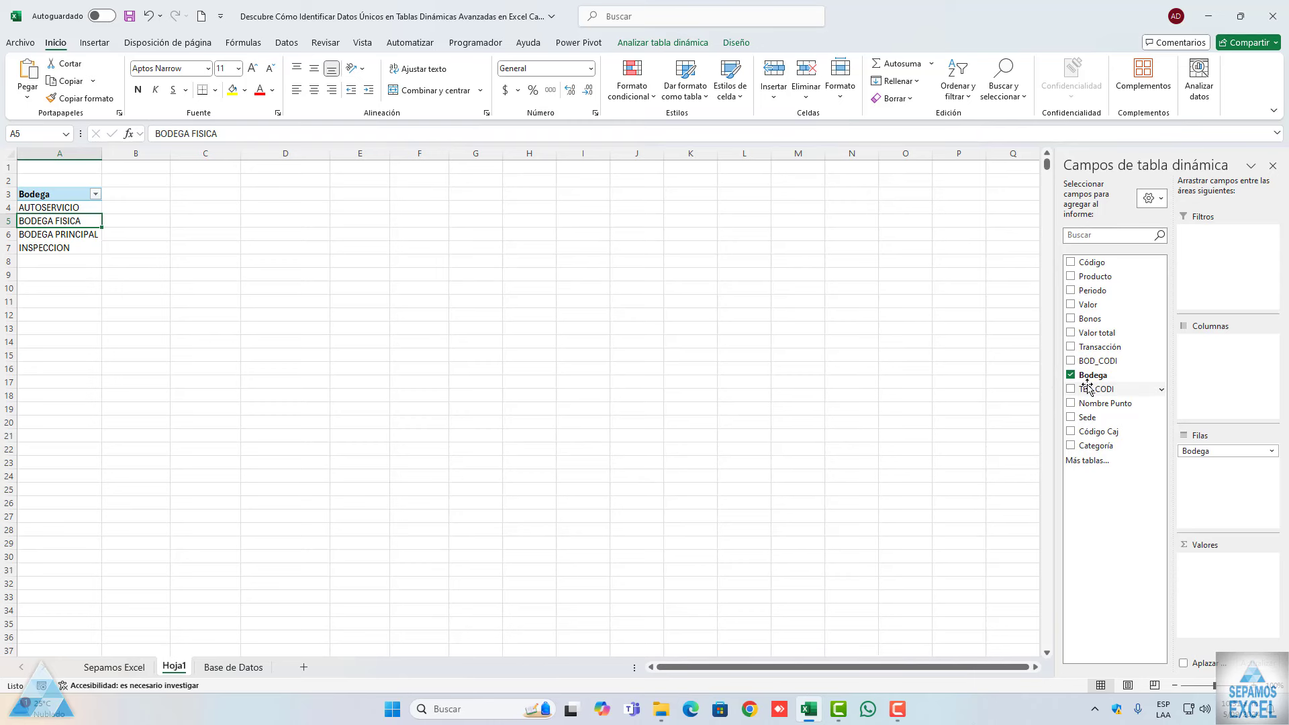
pyautogui.click(1071, 290)
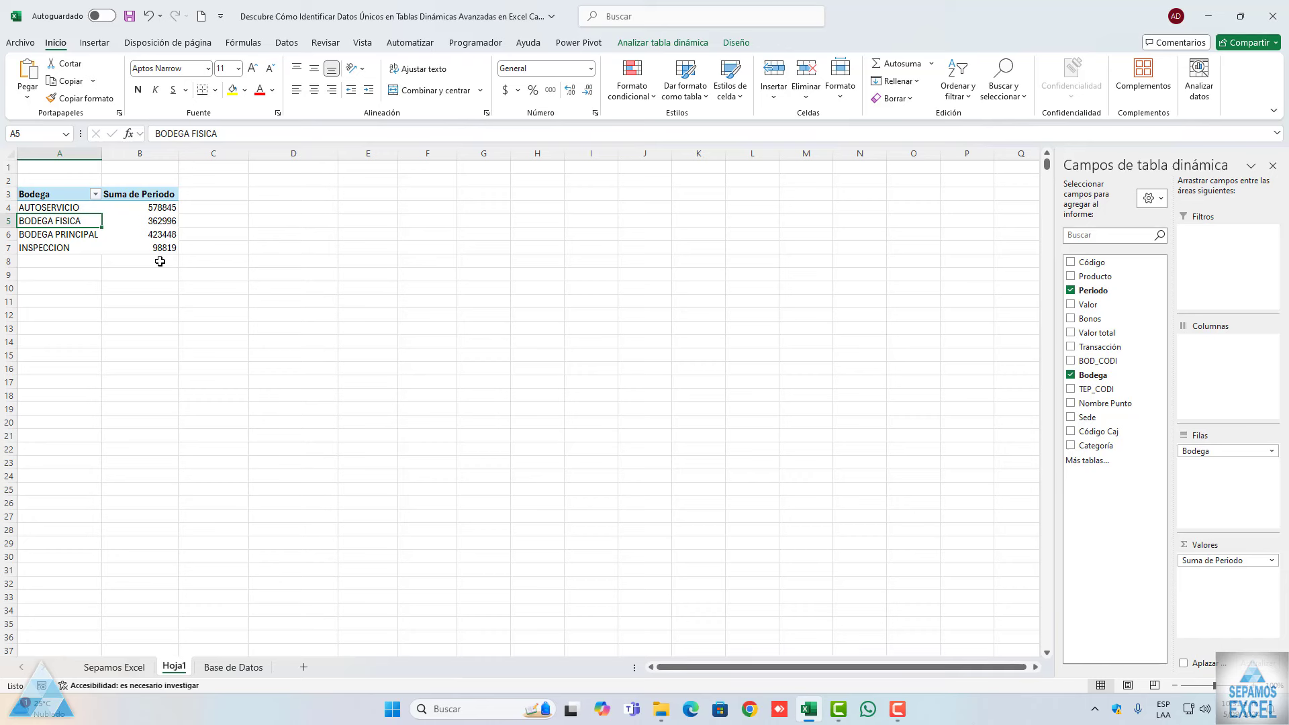
pyautogui.moveTo(64, 208); pyautogui.dragTo(163, 246)
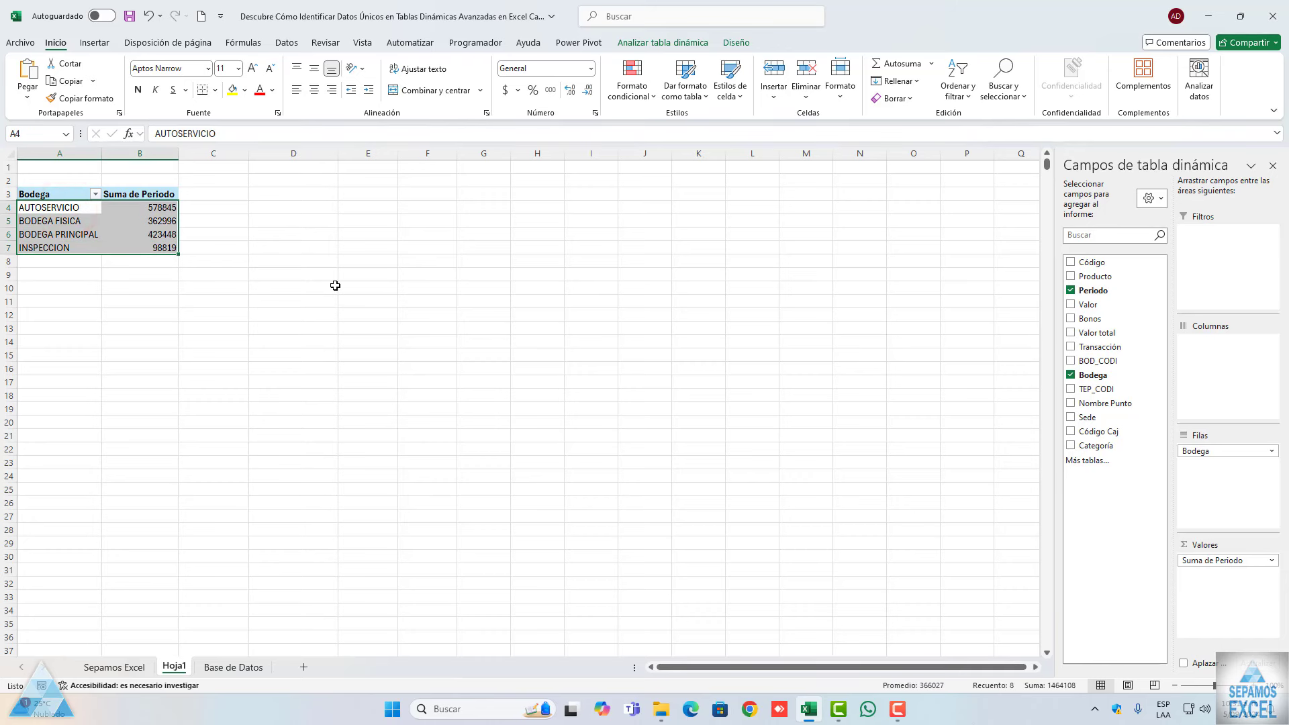
pyautogui.click(335, 285)
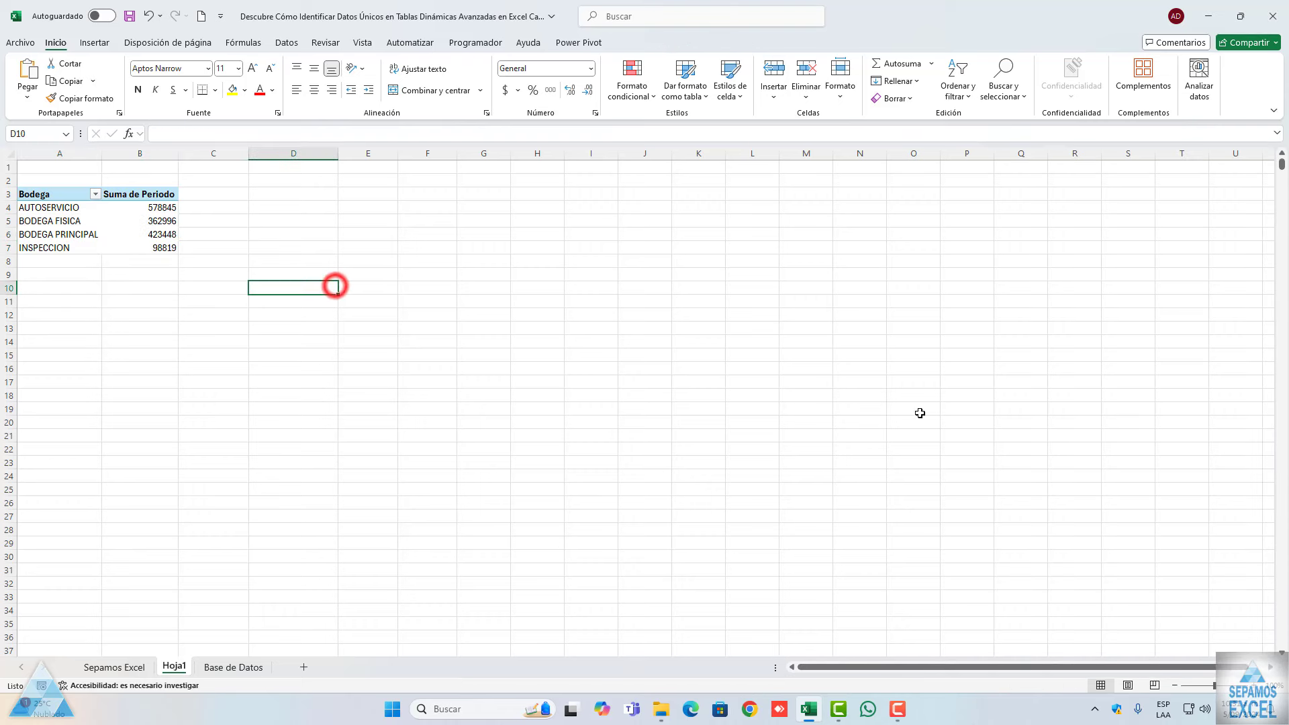
pyautogui.click(173, 231)
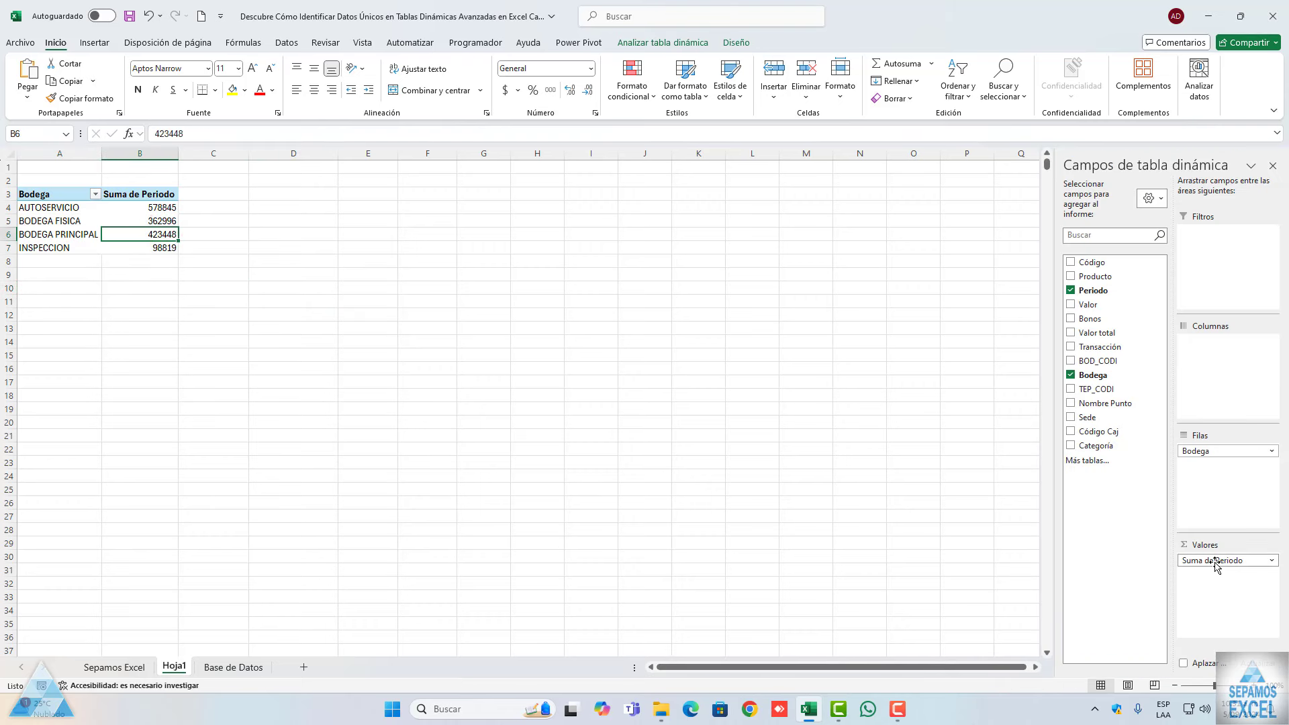
pyautogui.moveTo(1216, 560); pyautogui.dragTo(1192, 401)
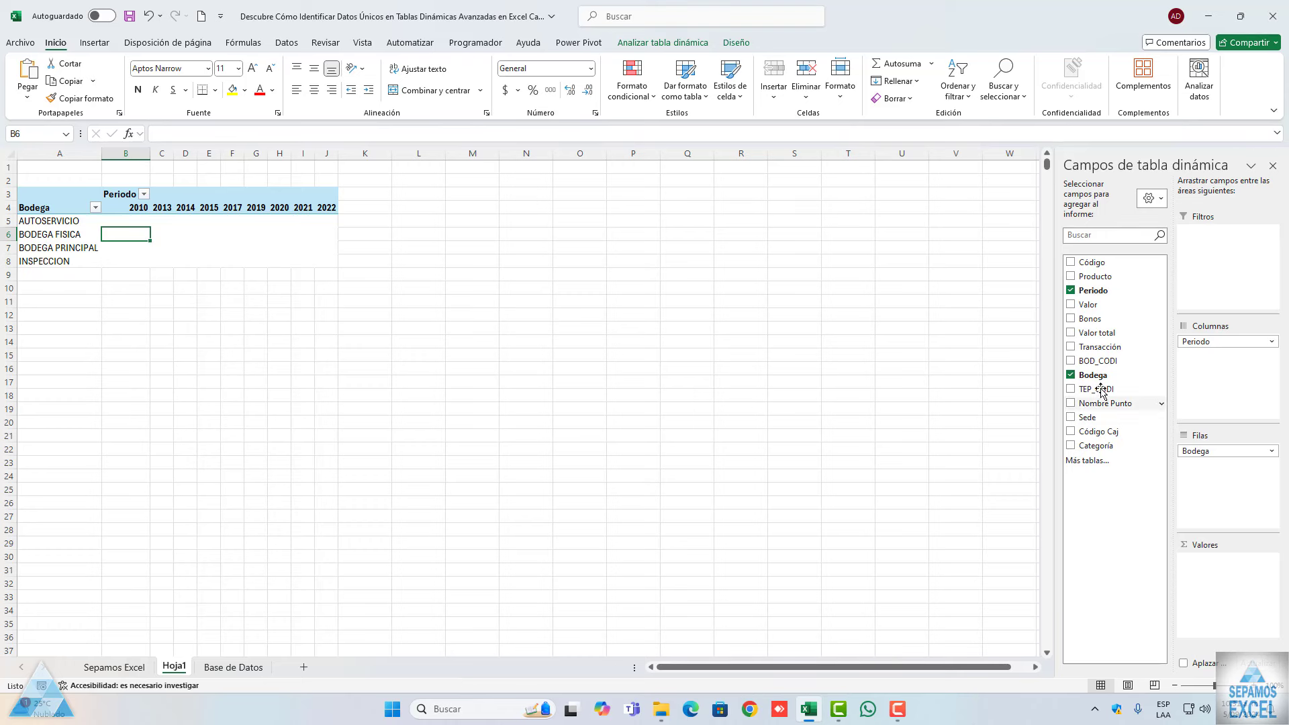
# Fill the year columns with Suma de Periodo, check AUTOSERVICIO's yearly sums, then open Base de Datos
pyautogui.moveTo(1212, 556); pyautogui.dragTo(1220, 582)
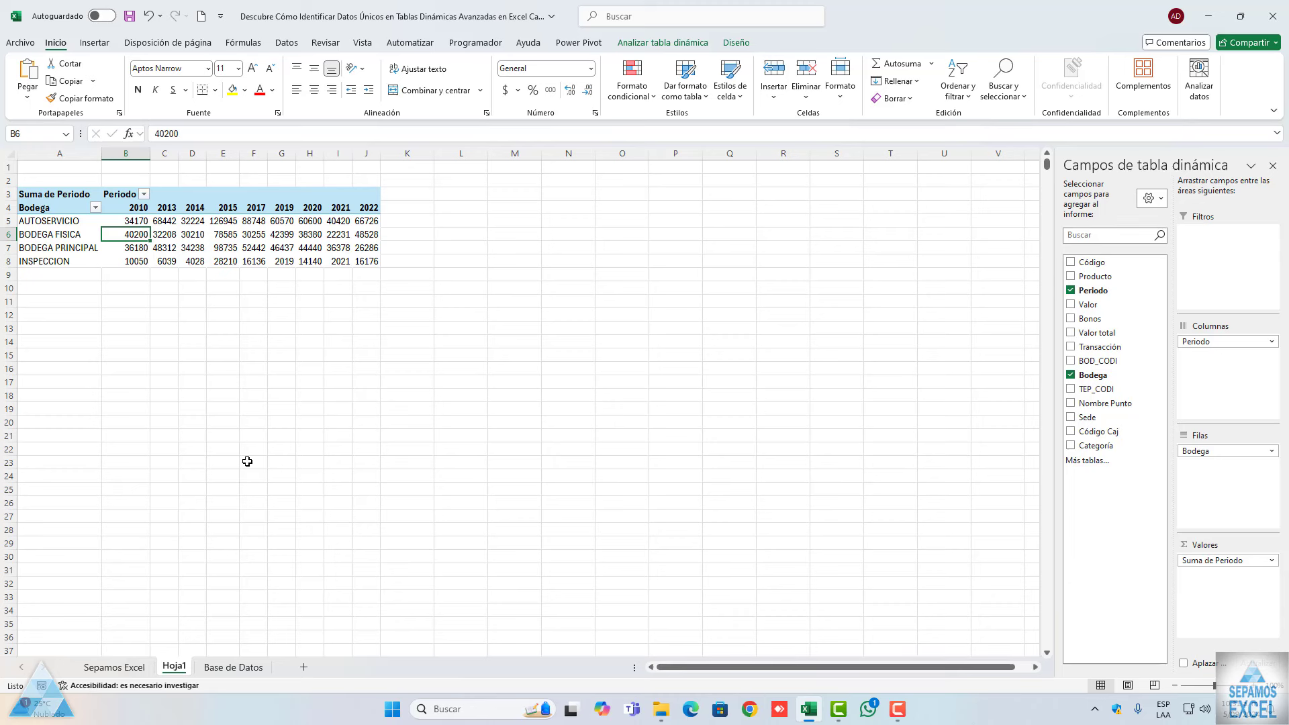
pyautogui.click(164, 221)
pyautogui.click(193, 221)
pyautogui.click(223, 221)
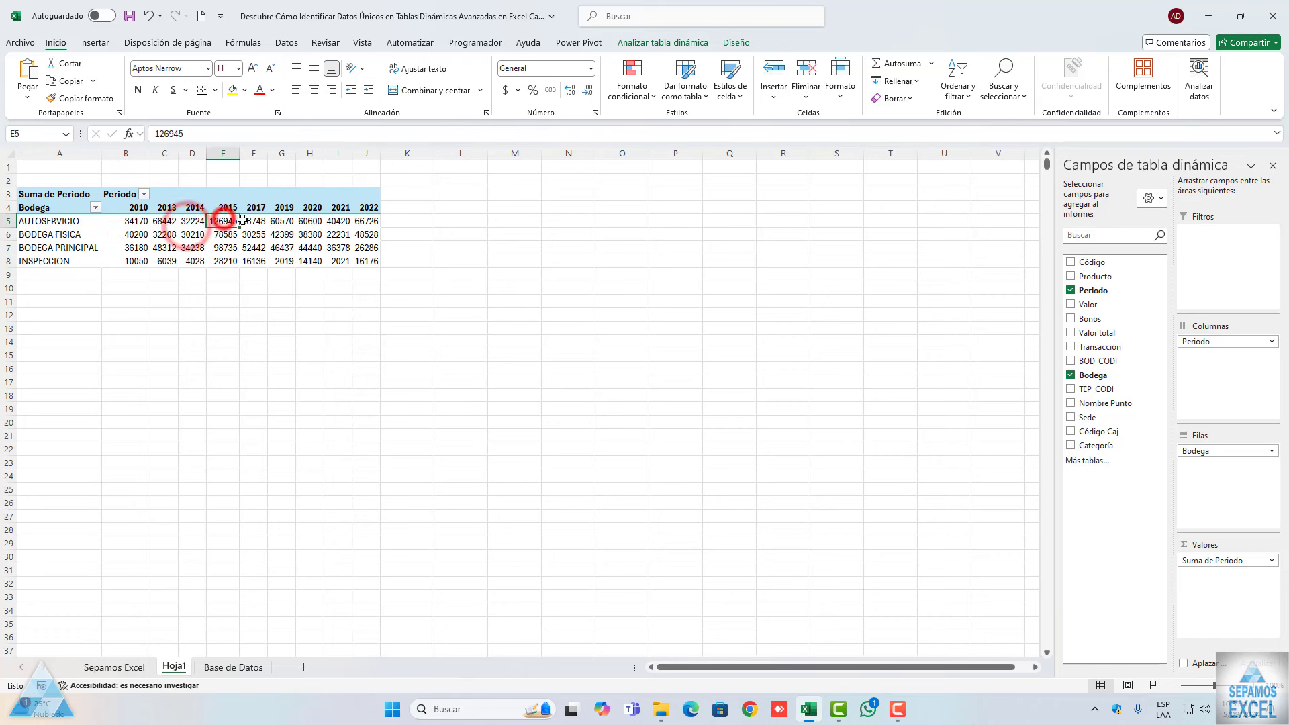
pyautogui.click(254, 221)
pyautogui.click(282, 221)
pyautogui.click(310, 221)
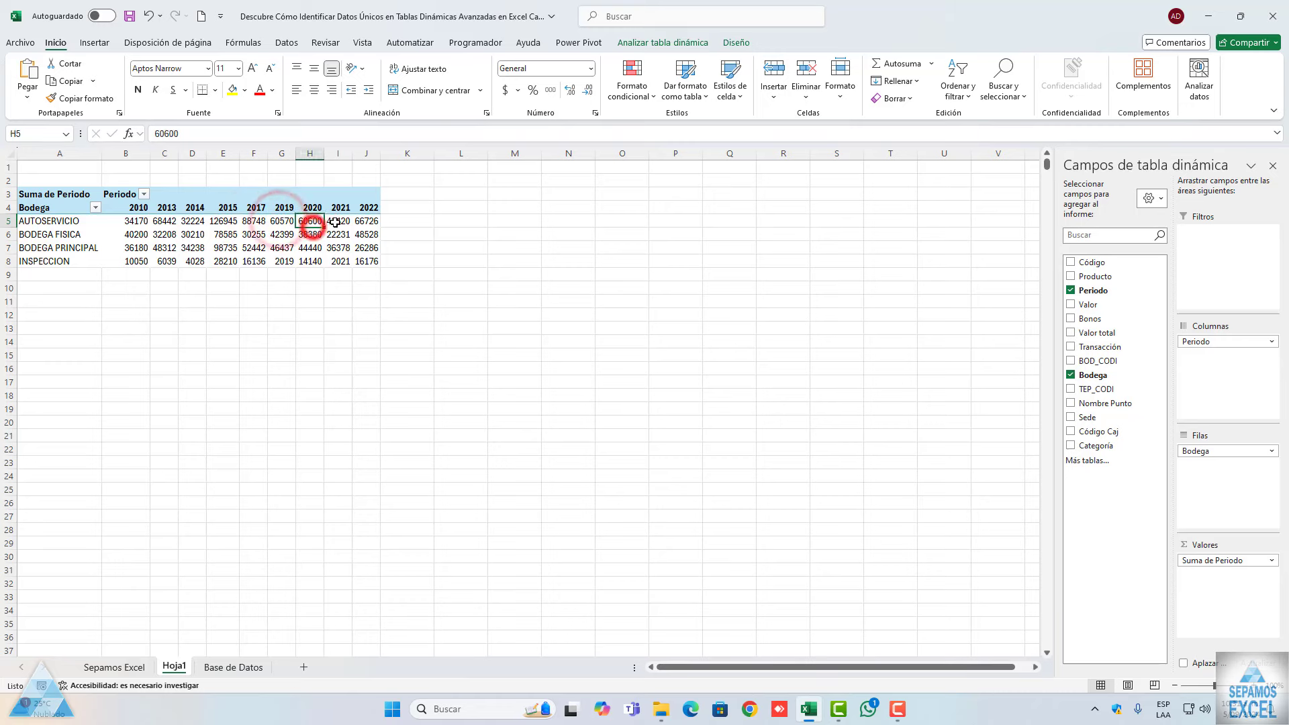
pyautogui.click(338, 221)
pyautogui.click(366, 221)
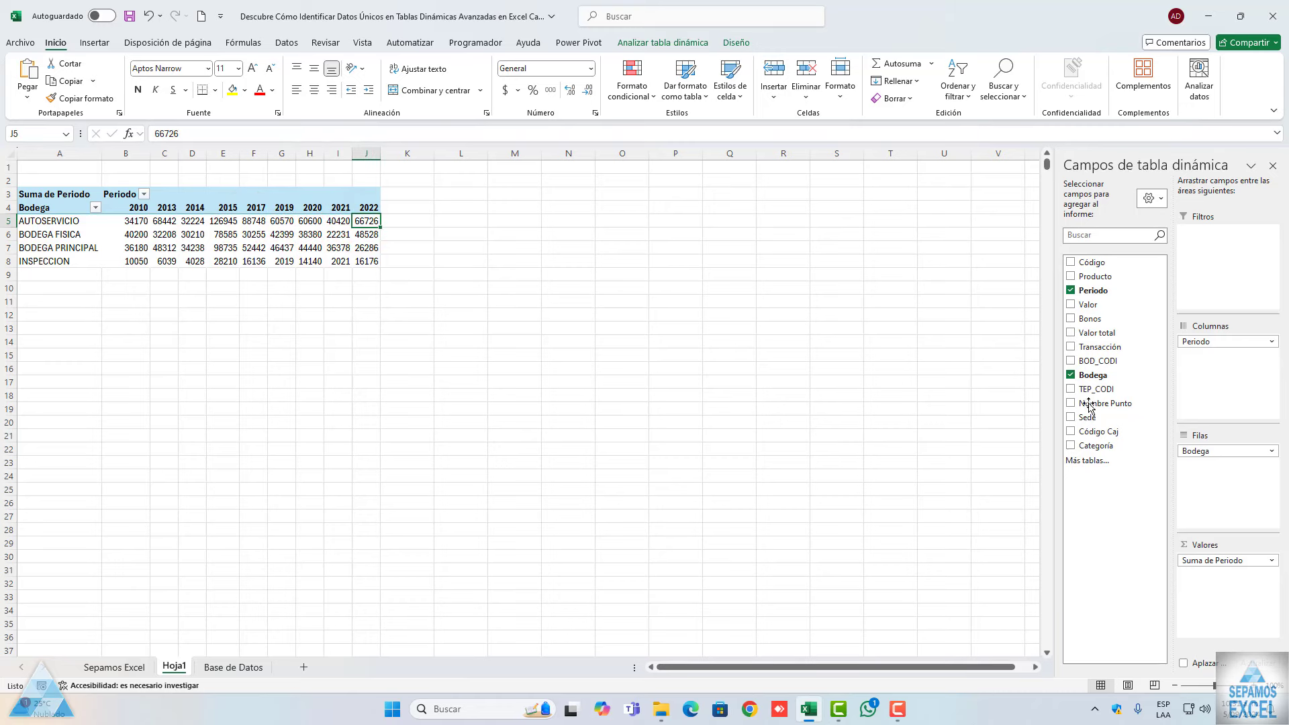
pyautogui.click(257, 667)
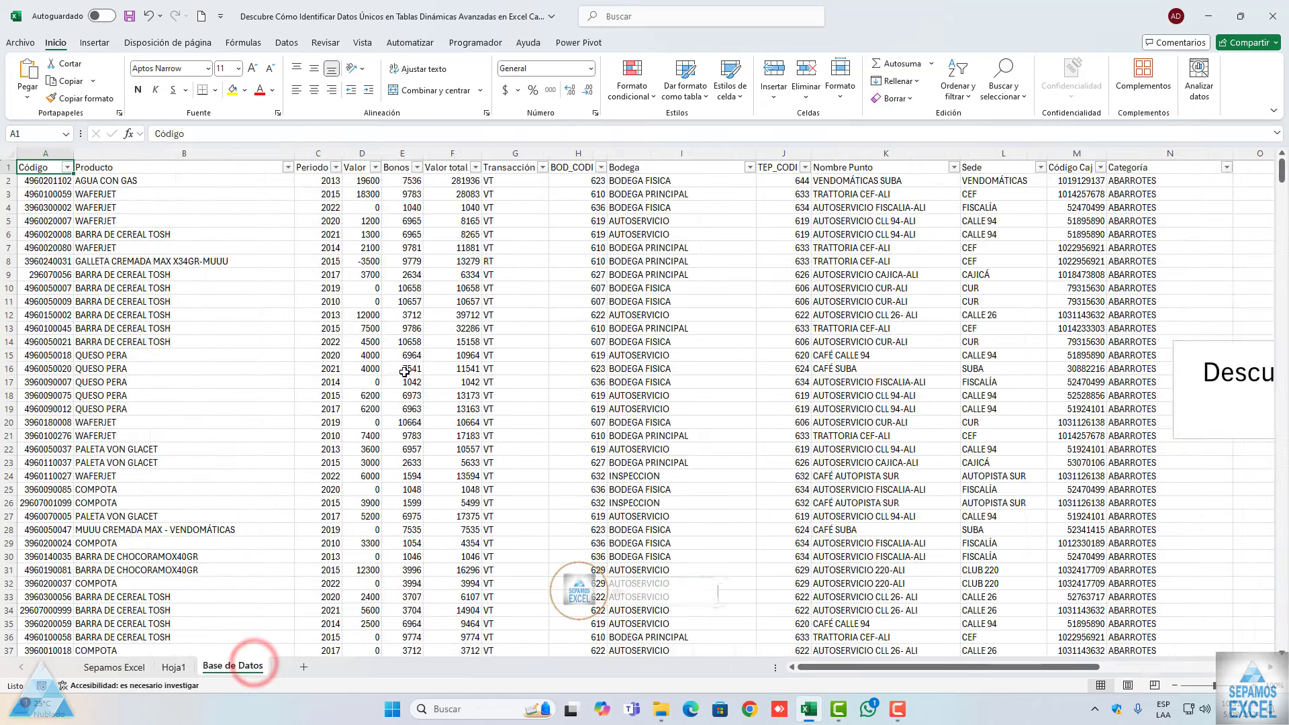
# Look over the Sede and Nombre Punto values without filtering, then go back to Hoja1
pyautogui.click(1039, 168)
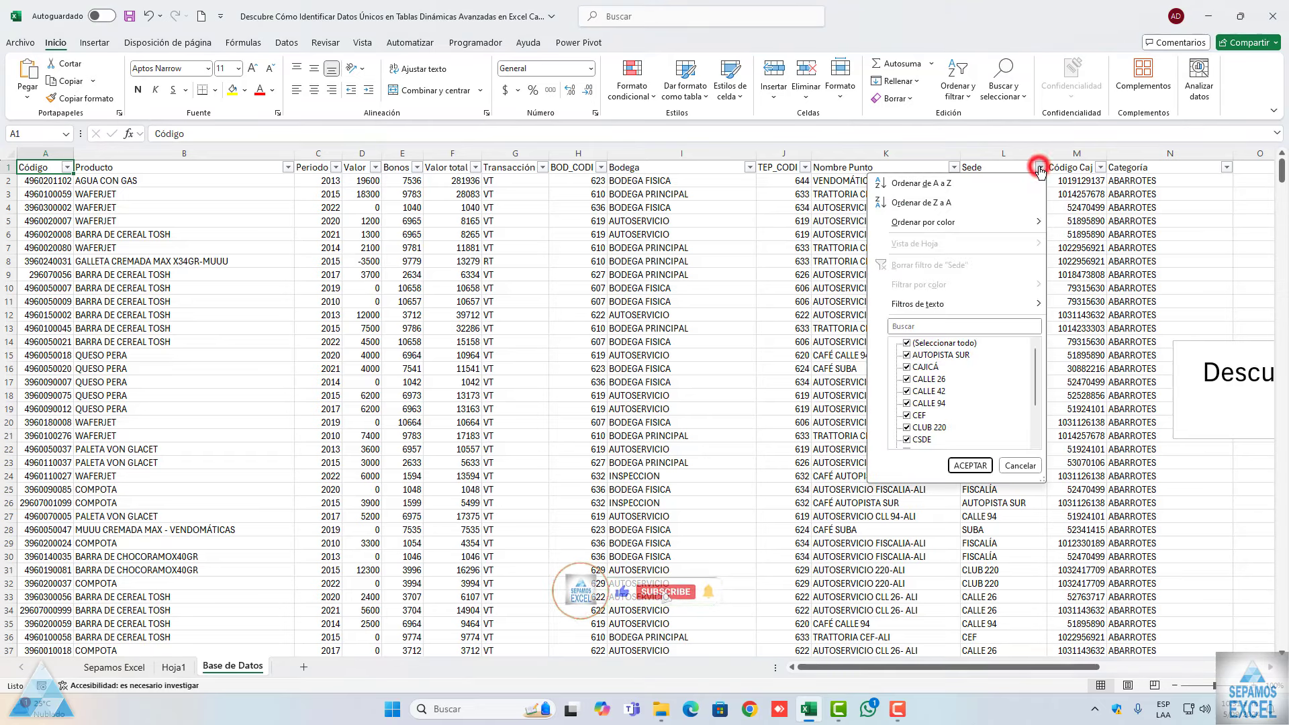
pyautogui.click(1033, 374)
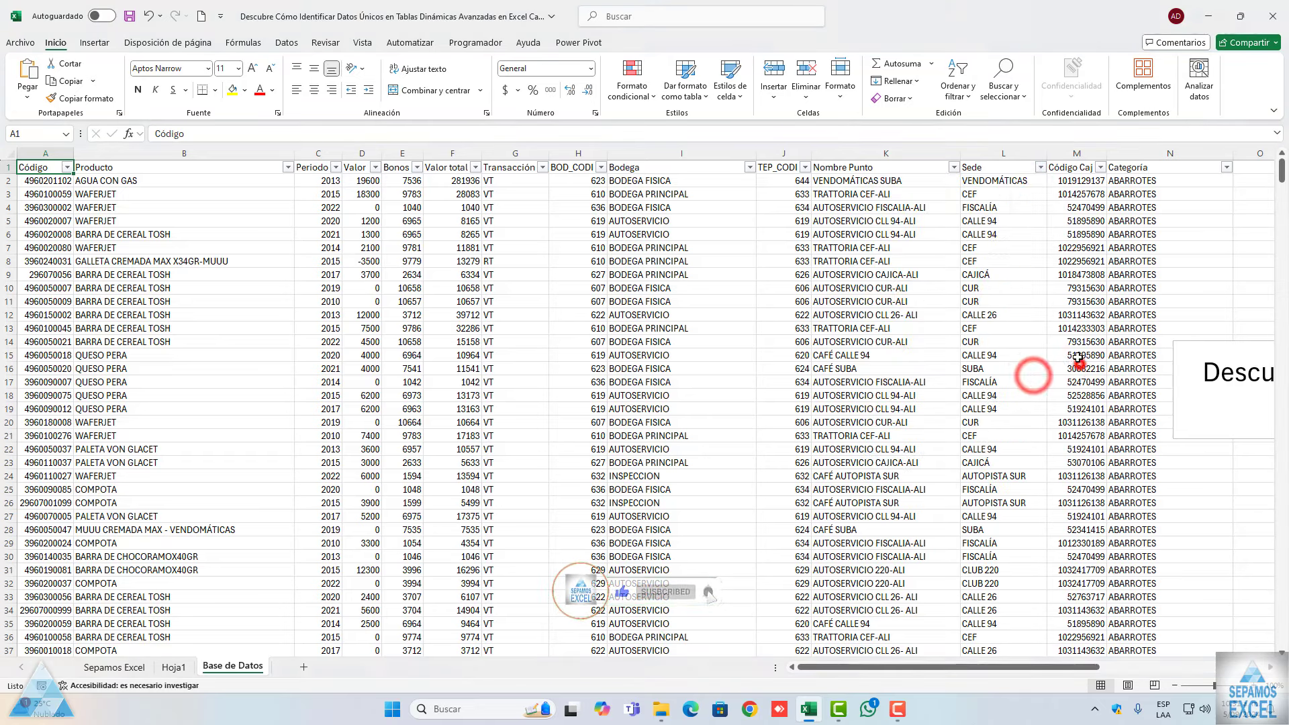
pyautogui.click(954, 167)
pyautogui.scroll(-5, 950, 372)
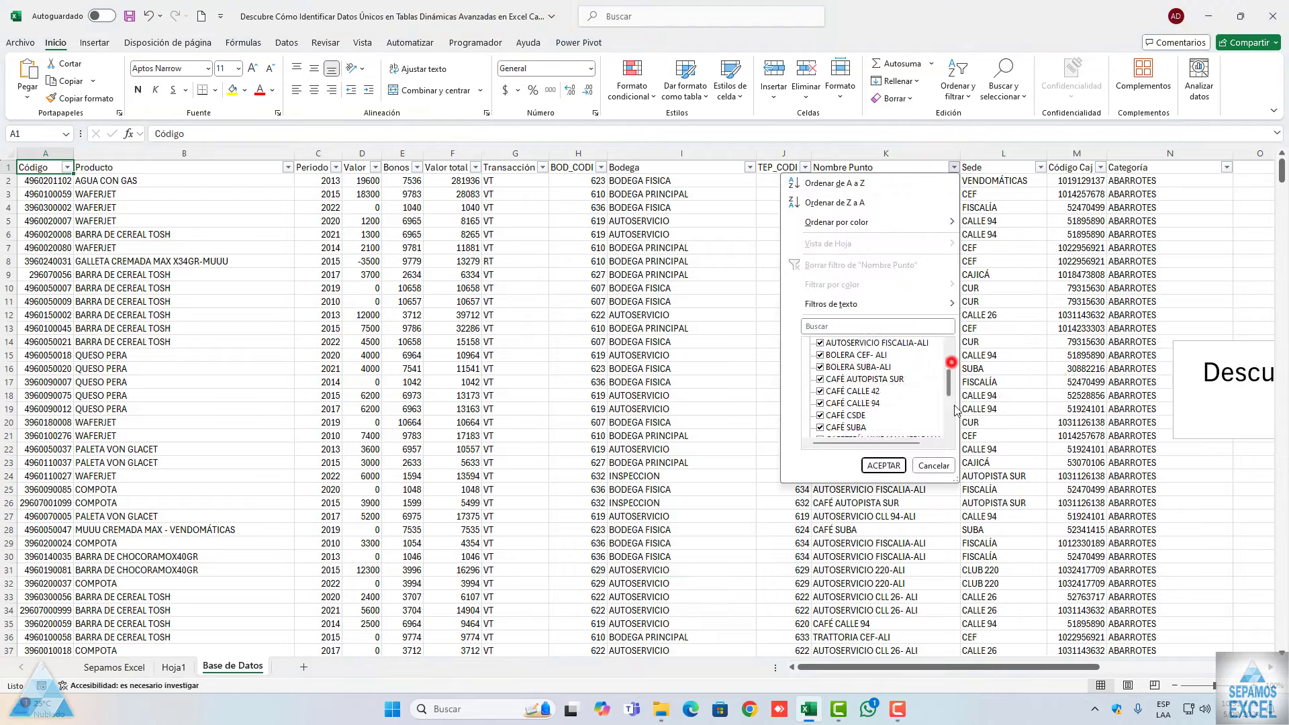
pyautogui.click(1021, 362)
pyautogui.click(178, 667)
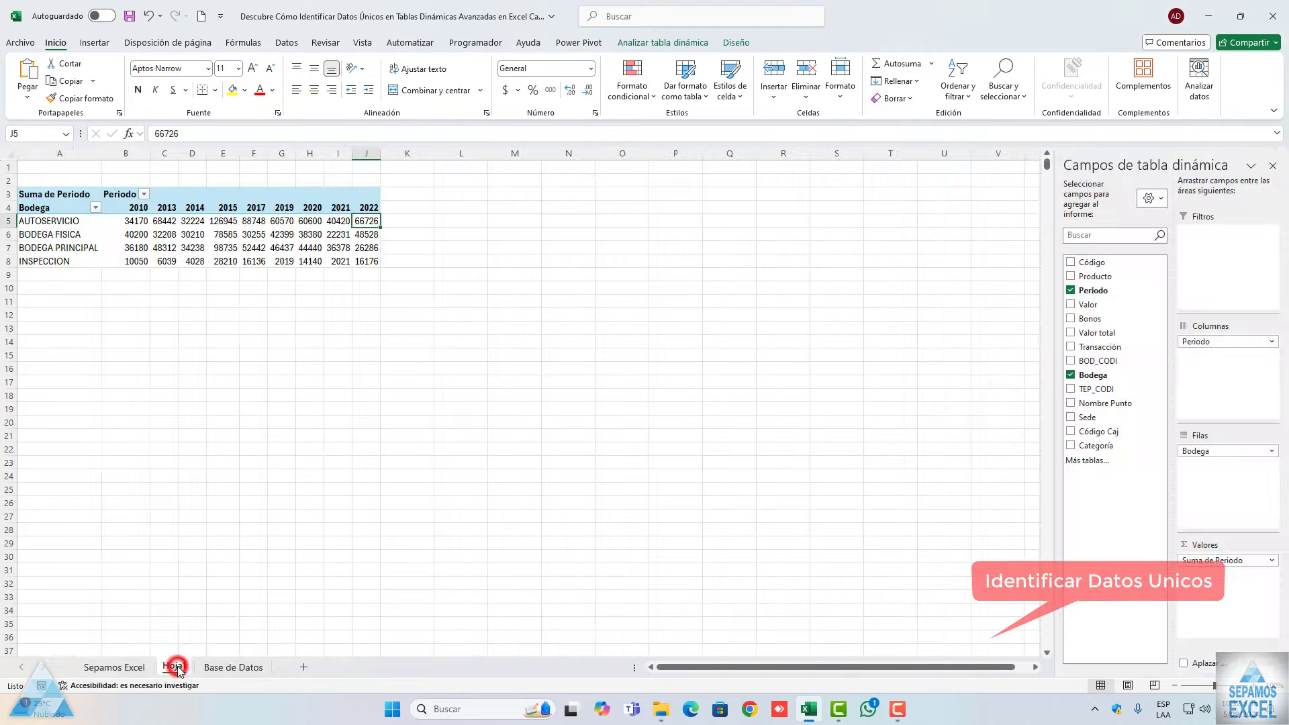
# Add Sede to the pivot rows, remove Bodega, then add and remove Categoría
pyautogui.click(224, 235)
pyautogui.click(1070, 417)
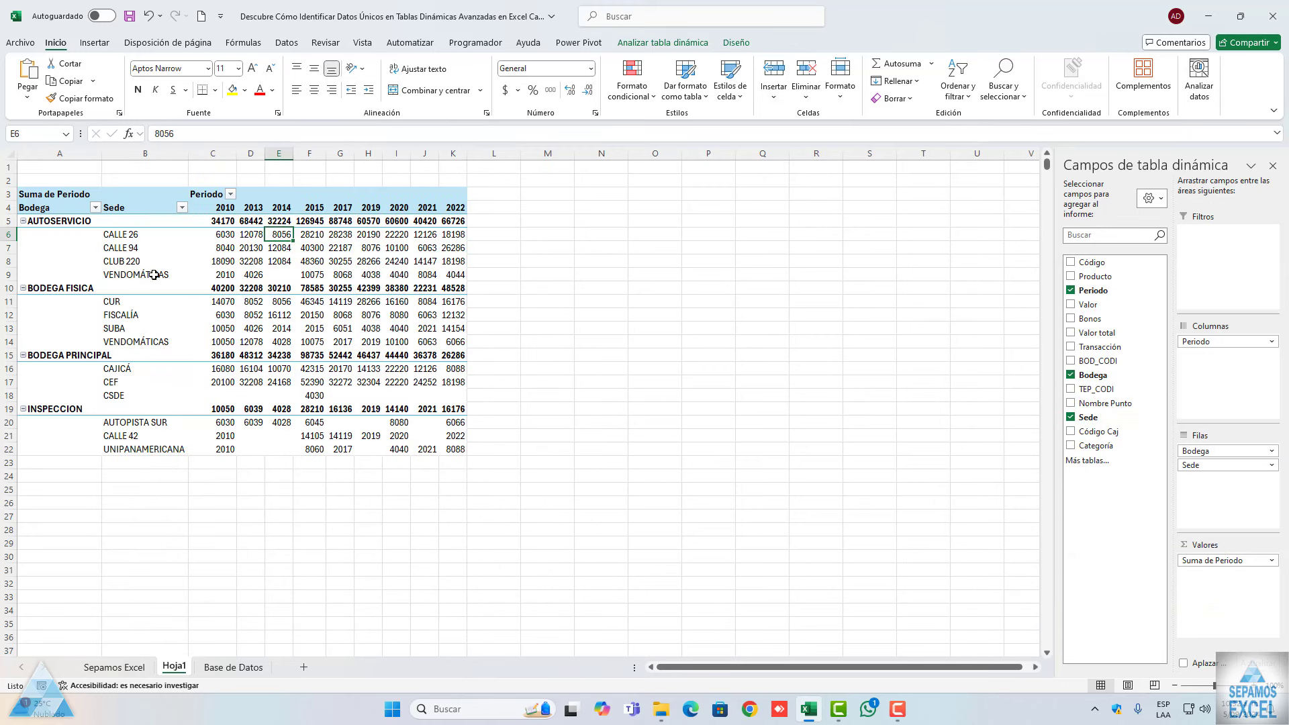
pyautogui.click(1071, 375)
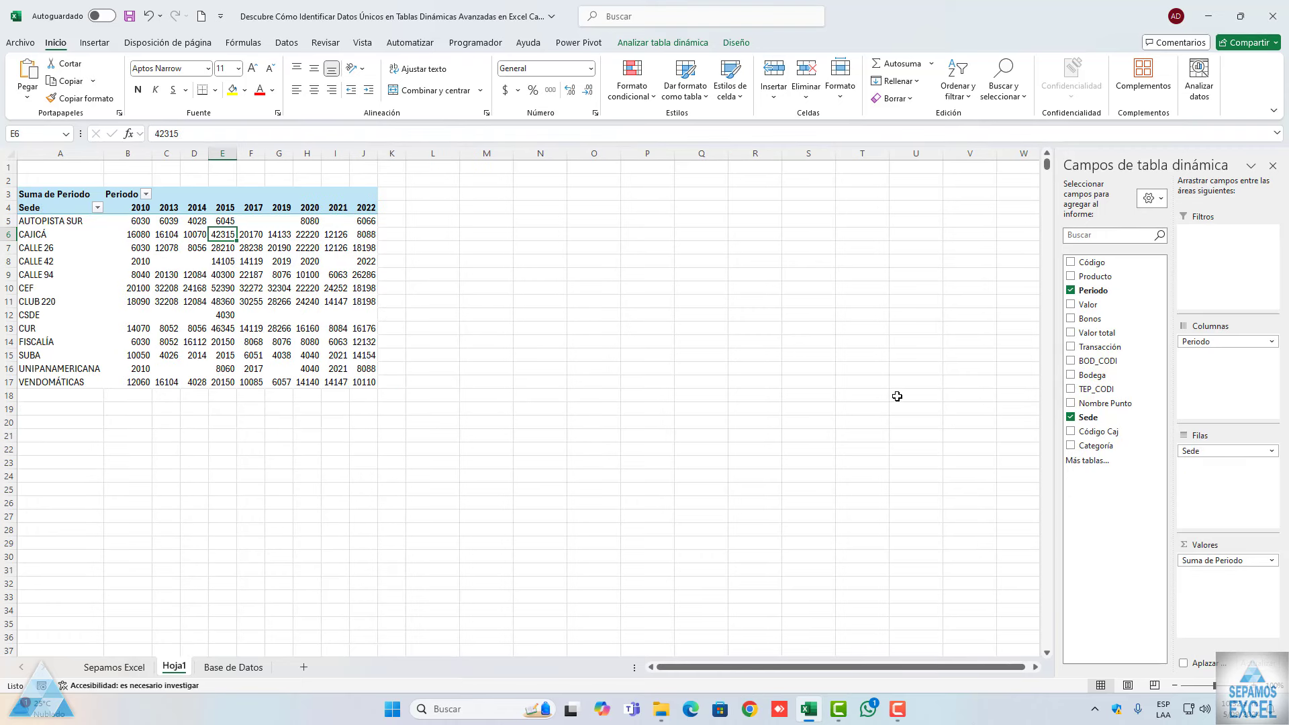
pyautogui.click(1071, 446)
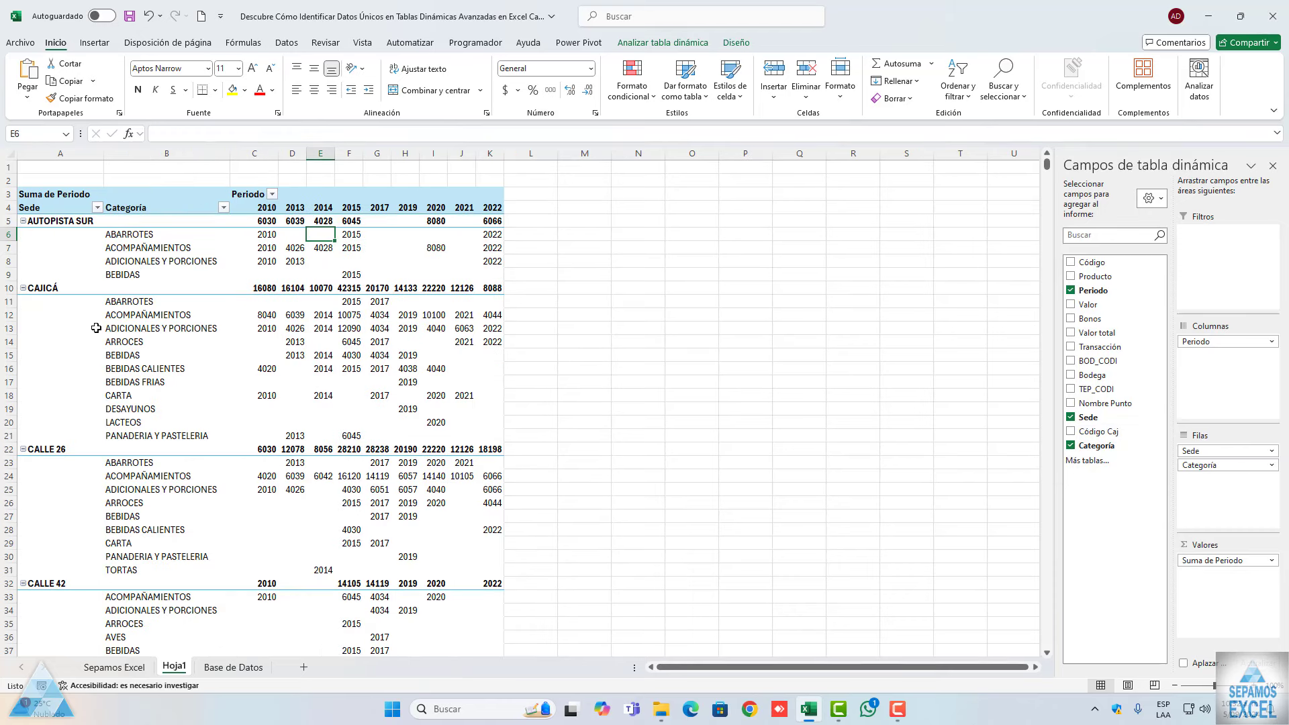
pyautogui.scroll(-3, 188, 392)
pyautogui.scroll(3, 186, 397)
pyautogui.click(1071, 445)
# Remove Sede, briefly add and remove Código as a value, then drag Código into Filas
pyautogui.click(1071, 416)
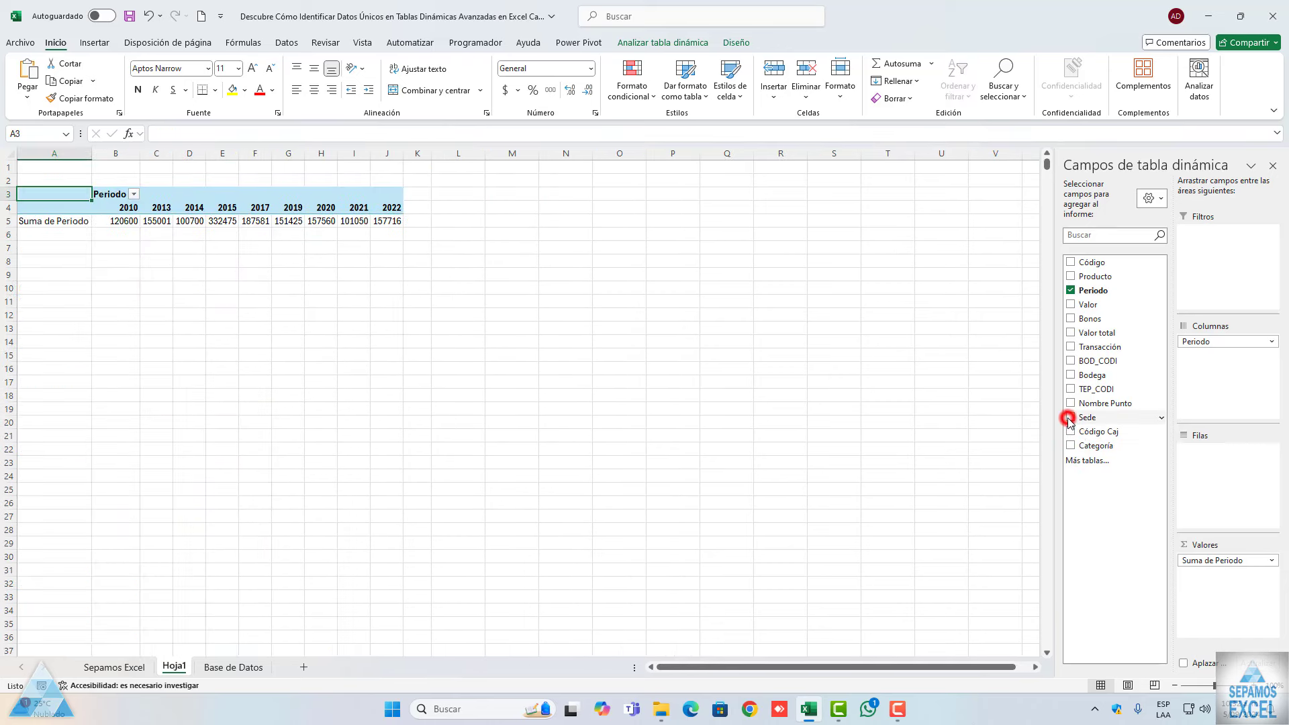
pyautogui.click(1071, 262)
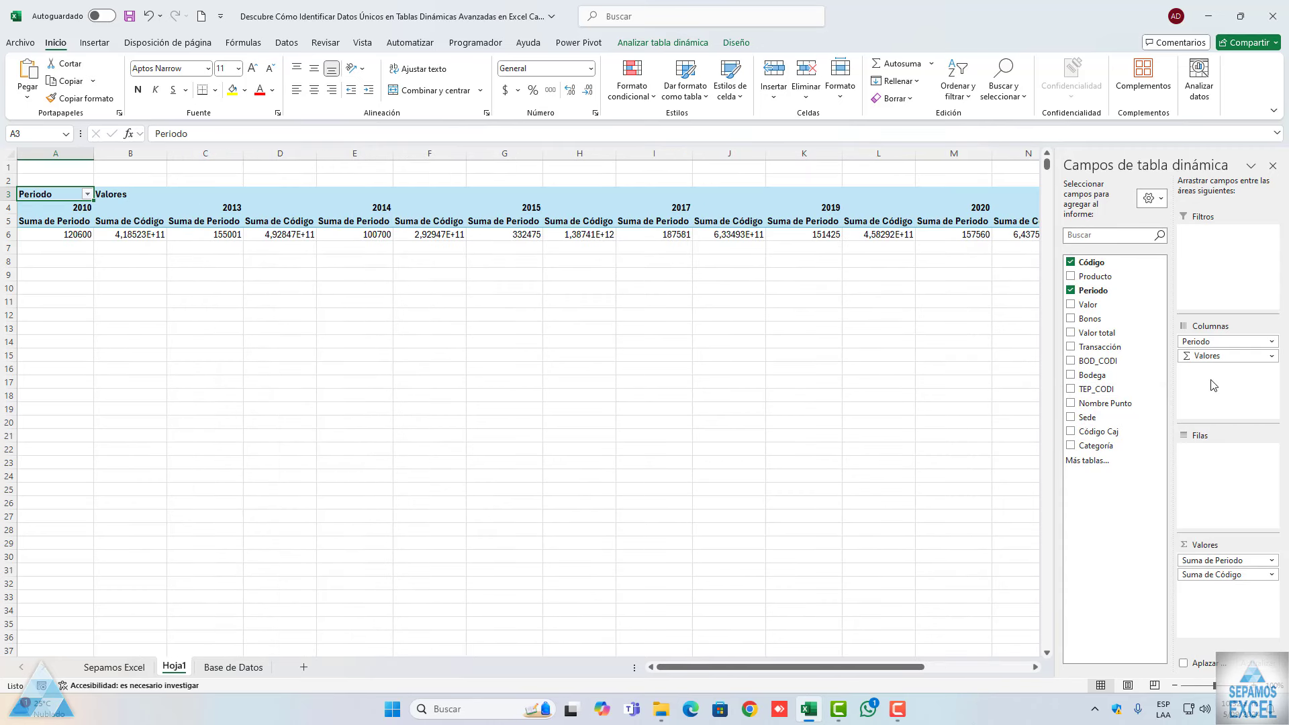
pyautogui.click(1071, 262)
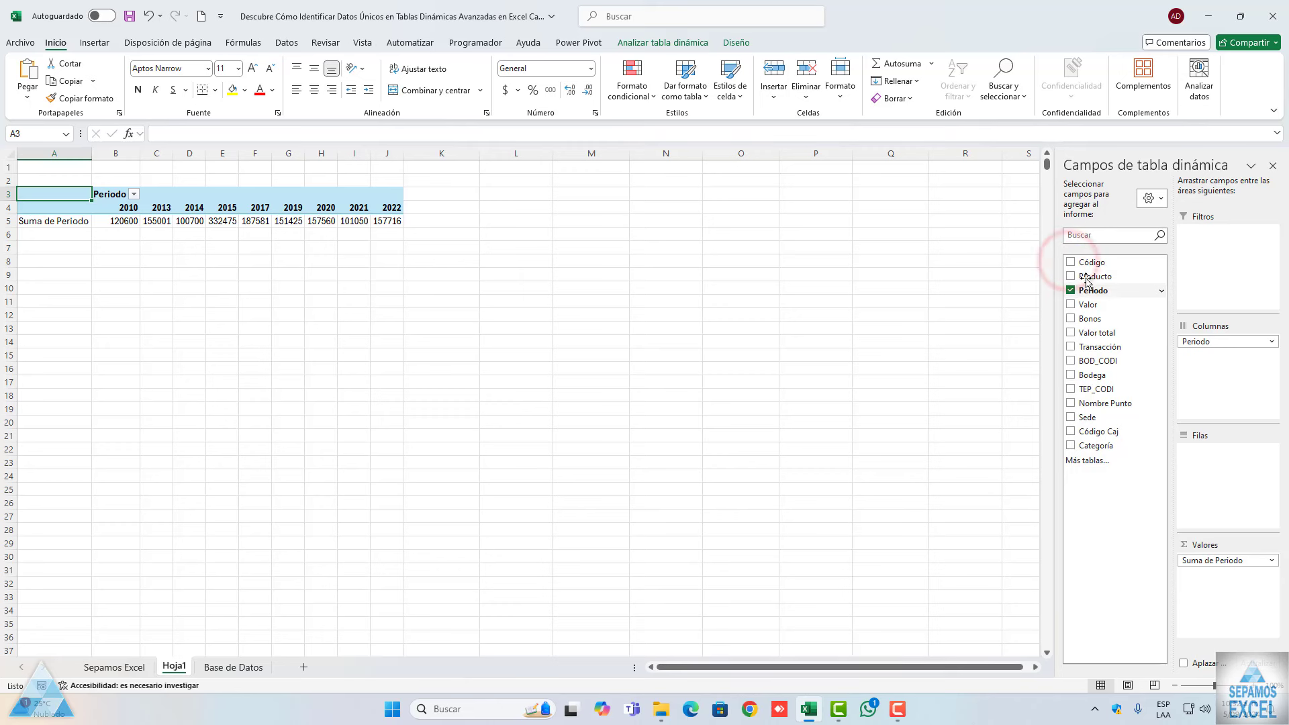
pyautogui.moveTo(1086, 269); pyautogui.dragTo(1208, 470)
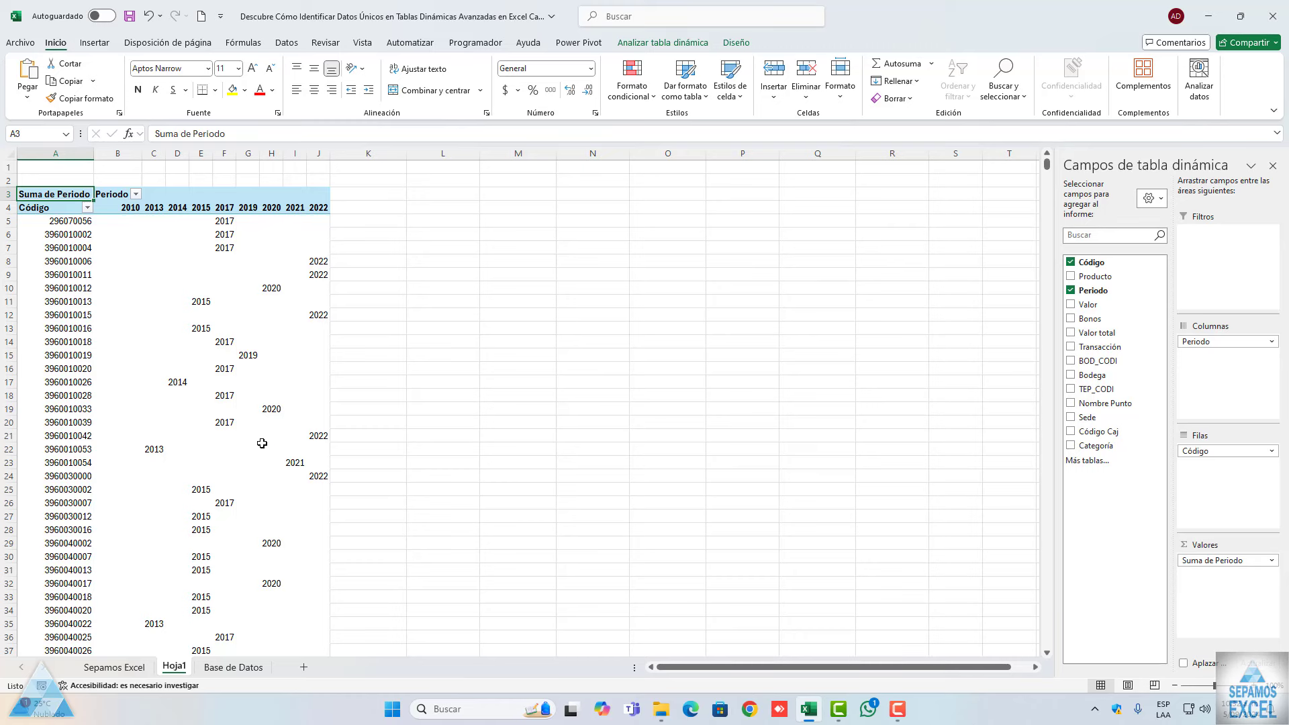
pyautogui.scroll(-2, 254, 439)
pyautogui.scroll(-5, 252, 435)
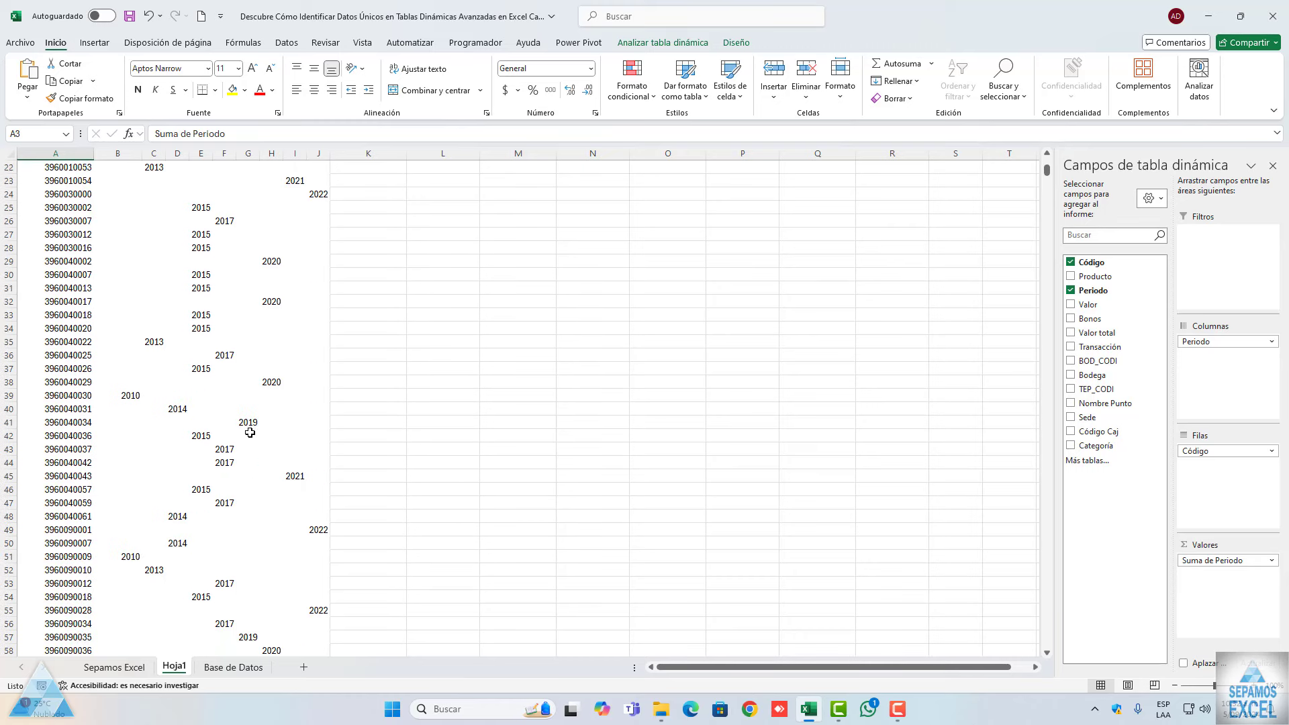
pyautogui.scroll(-3, 250, 433)
pyautogui.scroll(3, 250, 432)
pyautogui.scroll(4, 249, 432)
pyautogui.scroll(3, 249, 432)
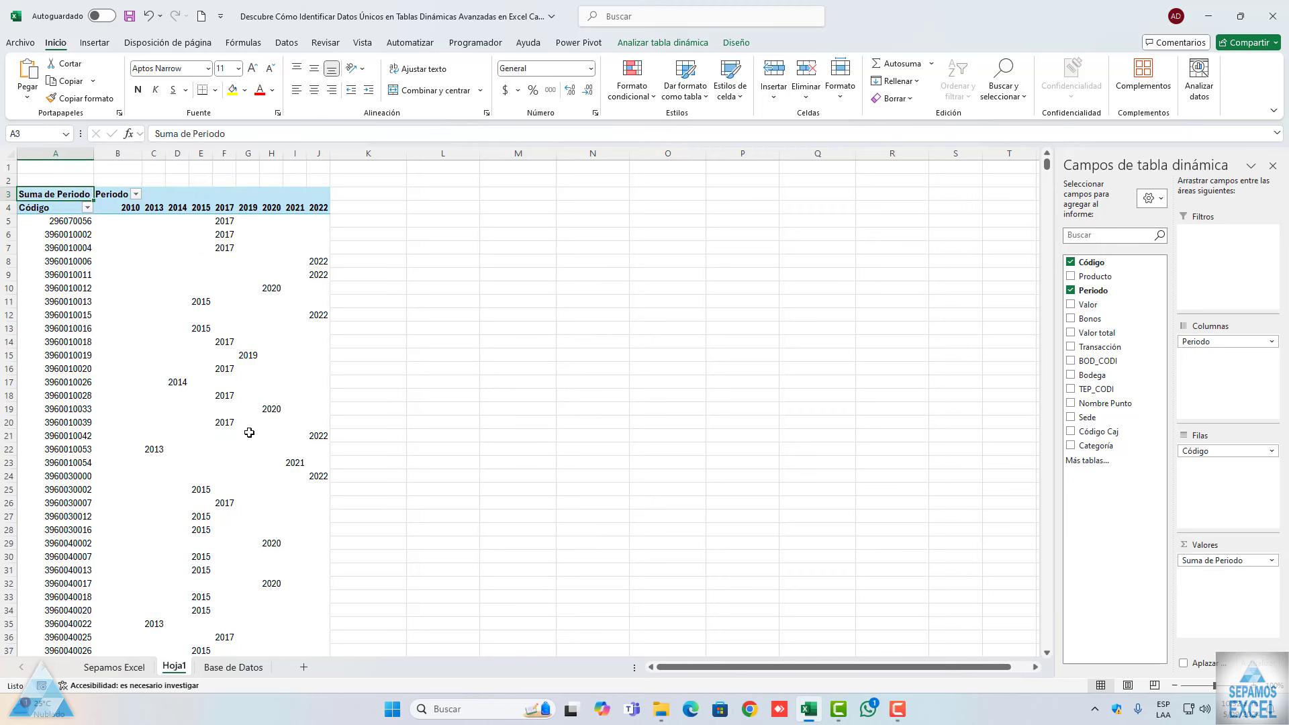
pyautogui.press('Down')
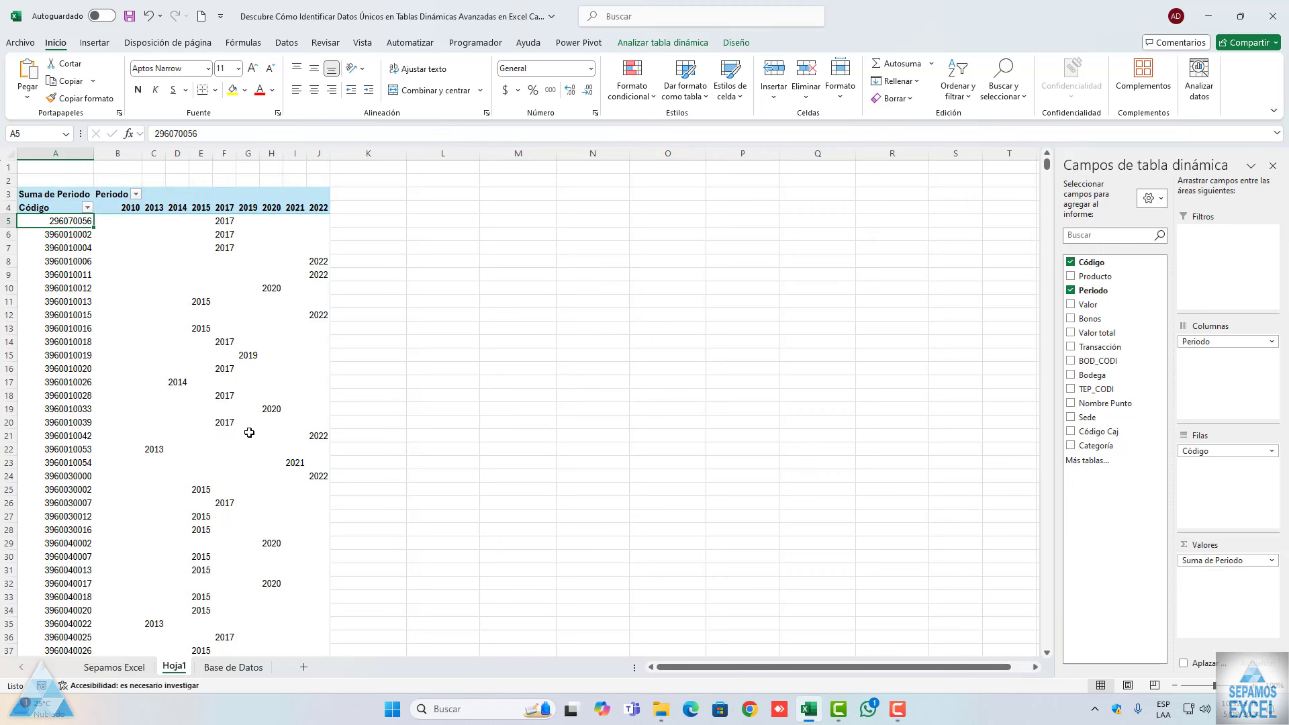
pyautogui.press('Down')
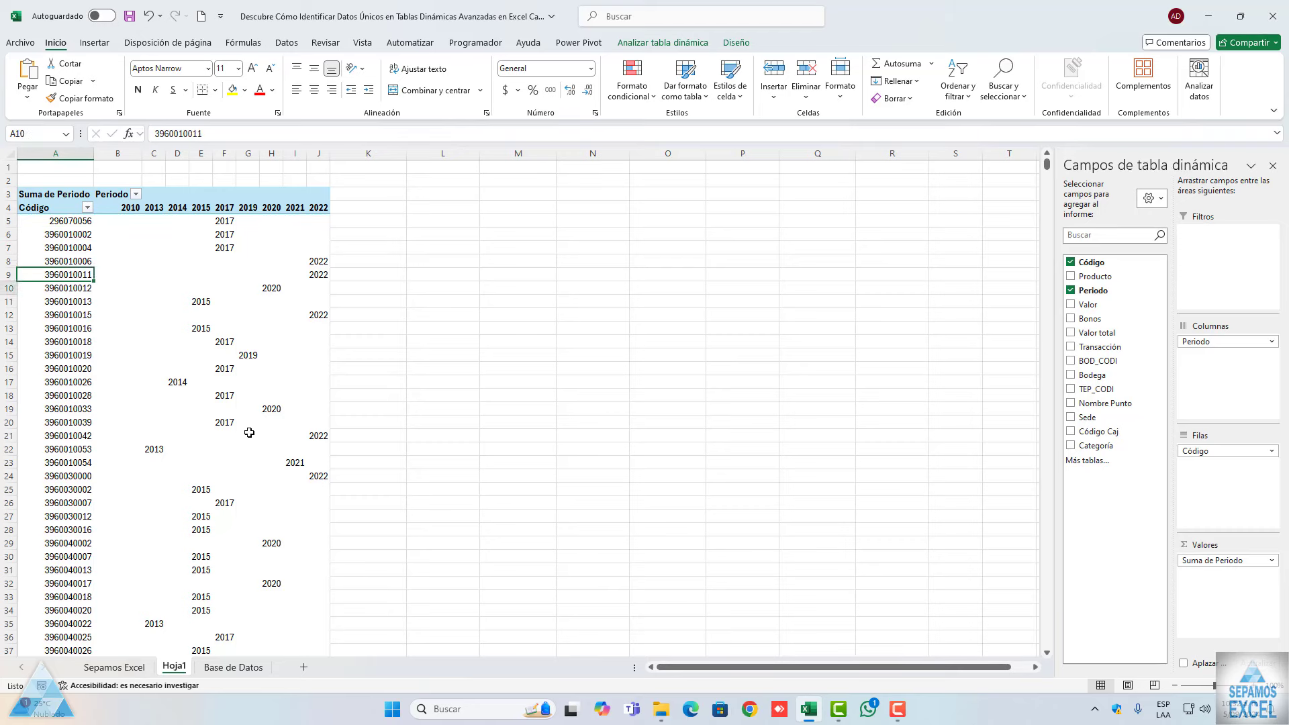
pyautogui.press('Down')
pyautogui.press('Down')
pyautogui.press('Down')
pyautogui.press('Down')
pyautogui.press('Down')
pyautogui.press('Down')
pyautogui.press('Down')
pyautogui.press('Down')
pyautogui.press('Down')
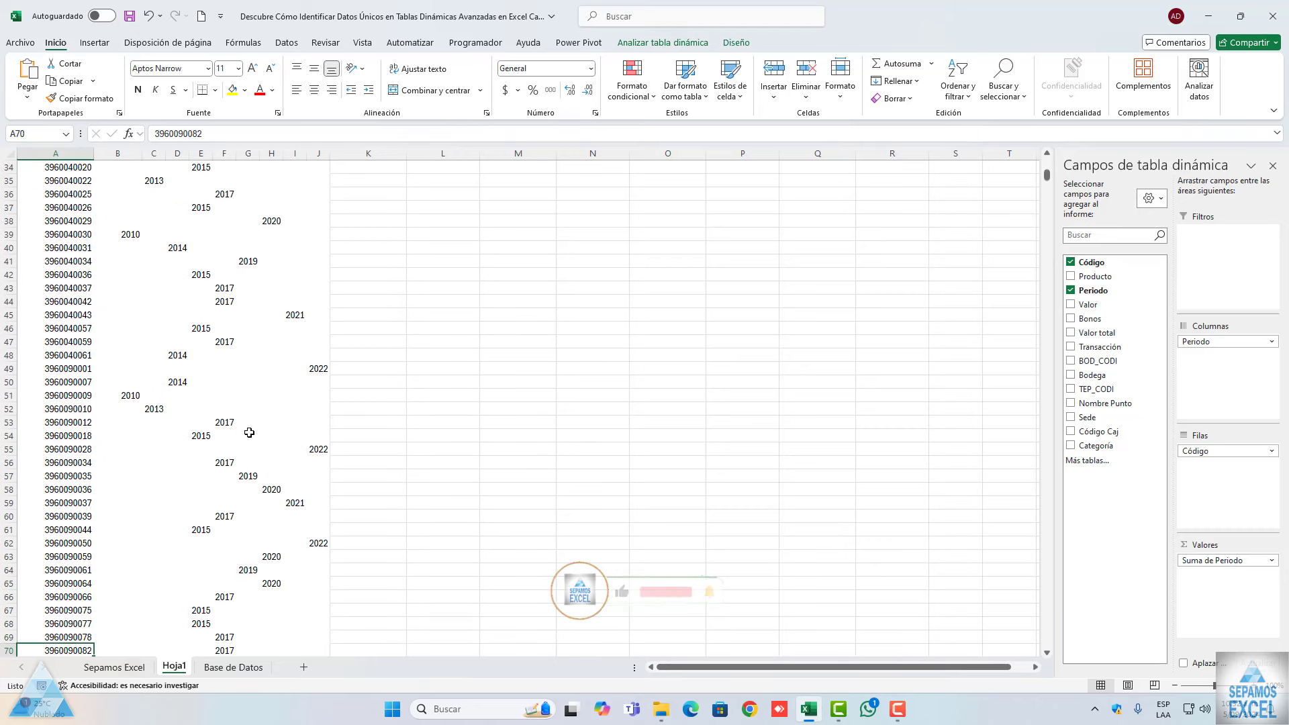
pyautogui.press('Down')
pyautogui.press('Down')
pyautogui.press('Down')
pyautogui.press('Down')
pyautogui.press('Down')
pyautogui.press('Down')
pyautogui.press('Up')
pyautogui.press('Up')
pyautogui.press('Up')
pyautogui.press('Up')
pyautogui.press('Up')
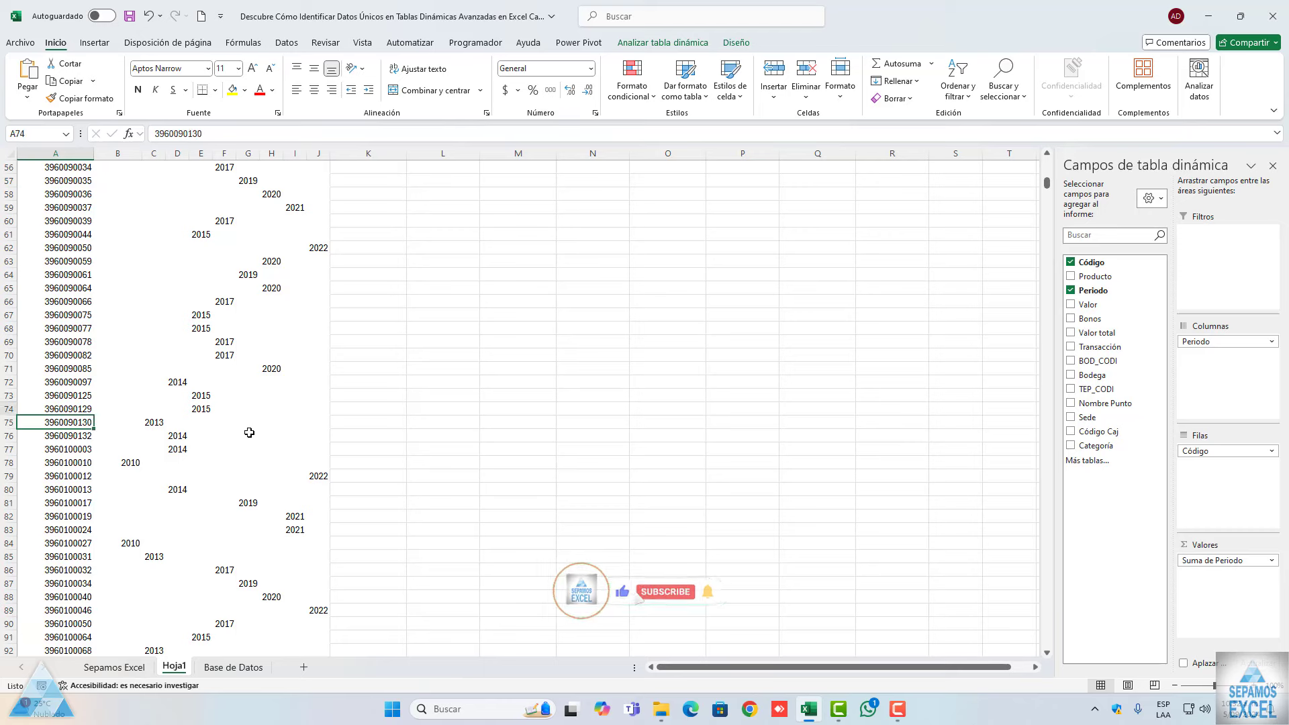
pyautogui.press('Up')
pyautogui.press('Up')
pyautogui.press('Up')
pyautogui.press('Up')
pyautogui.press('Up')
pyautogui.press('Up')
pyautogui.press('Up')
pyautogui.press('Up')
pyautogui.press('Up')
pyautogui.press('Up')
pyautogui.press('Up')
pyautogui.press('Up')
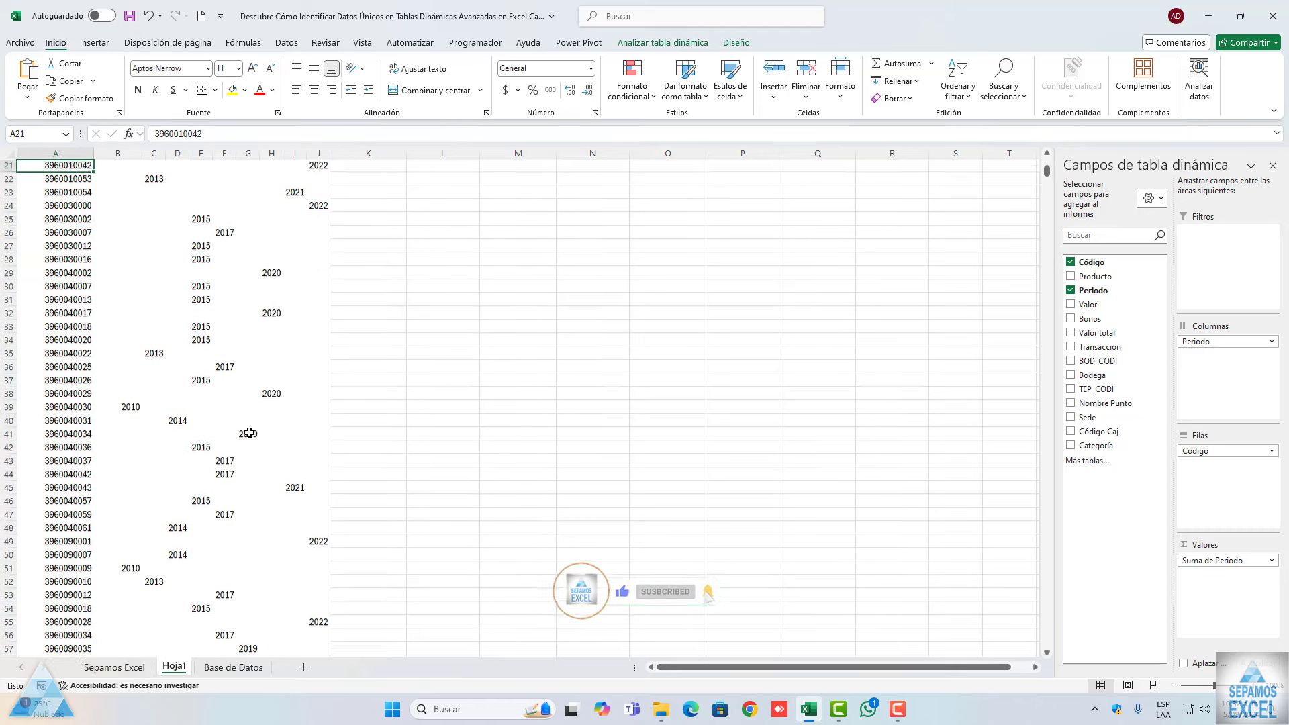
pyautogui.press('Up')
pyautogui.press('Up')
pyautogui.press('Up')
pyautogui.press('Up')
pyautogui.press('Up')
pyautogui.press('Up')
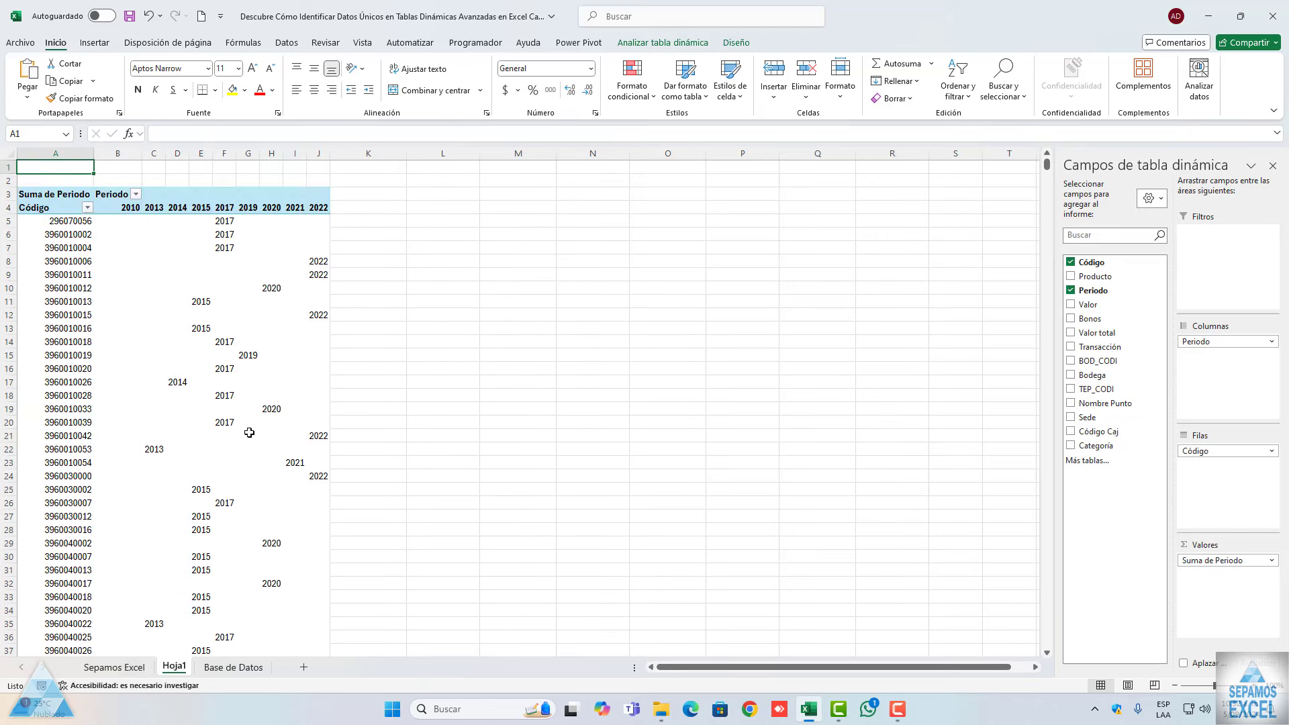
pyautogui.press('Up')
pyautogui.press('Right')
pyautogui.press('Right')
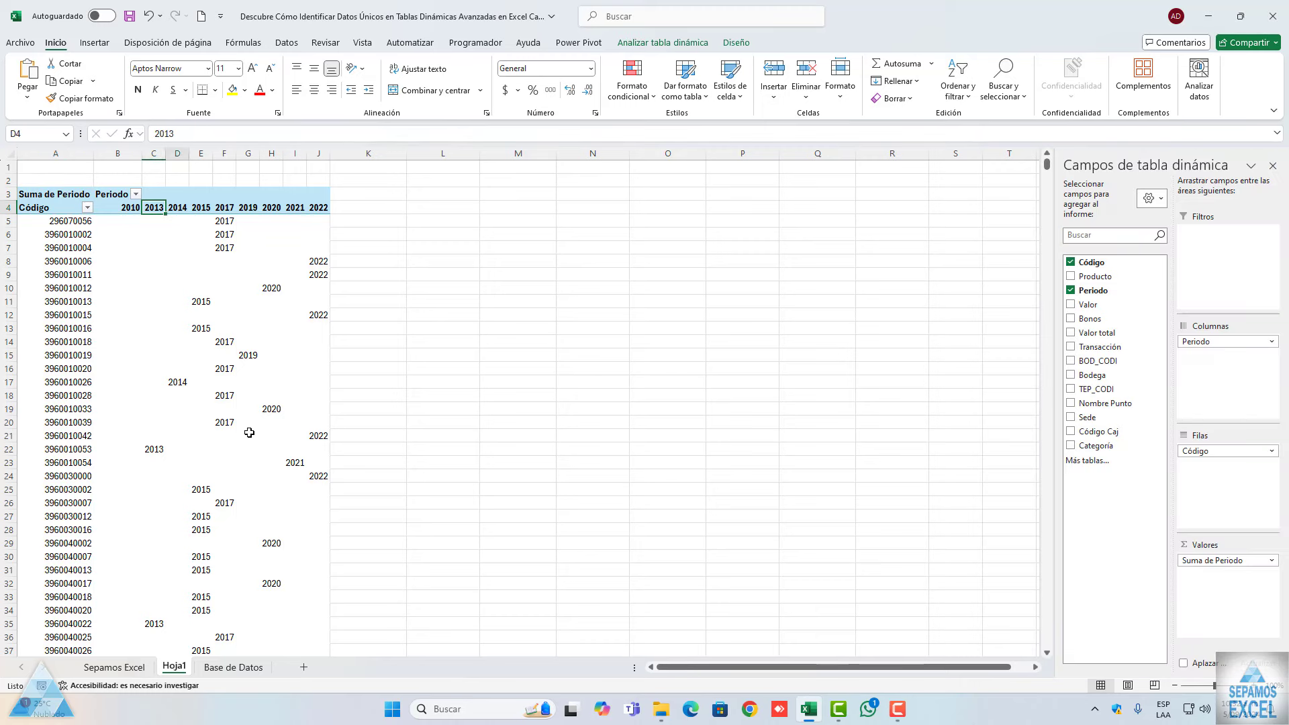
pyautogui.press('Right')
pyautogui.press('Right')
pyautogui.press('Right')
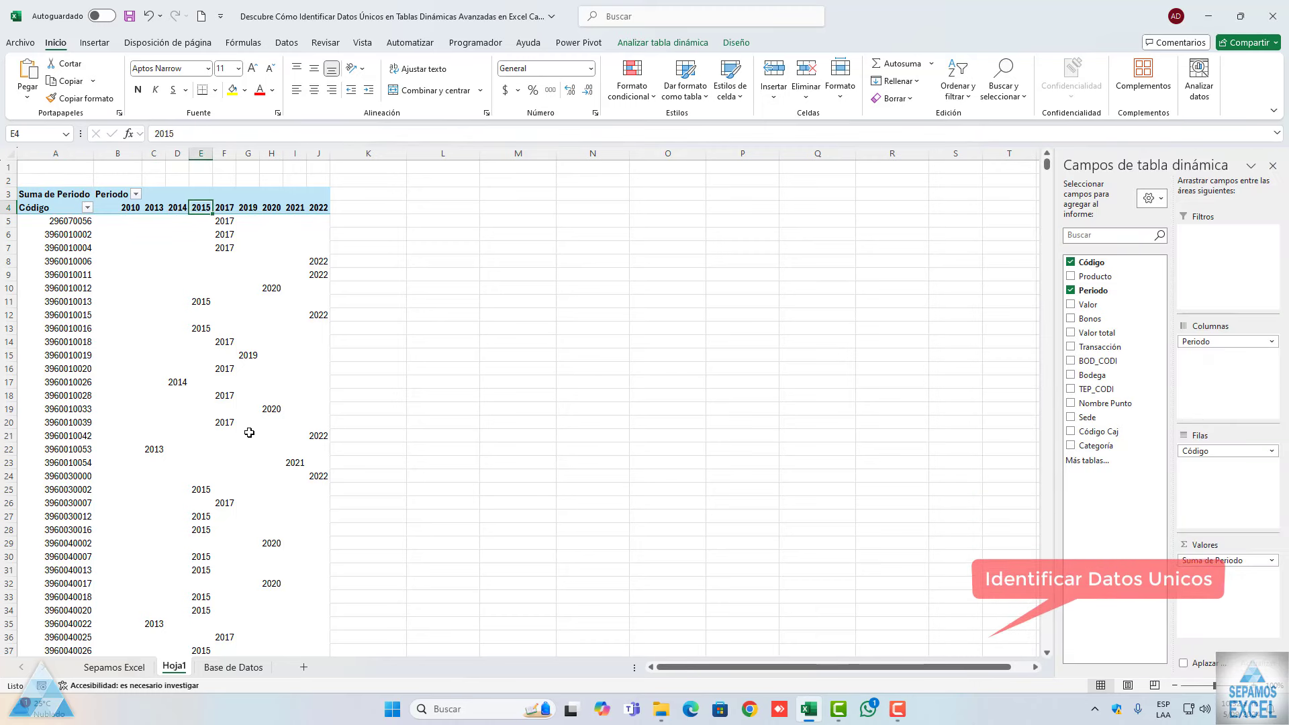
pyautogui.press('Left')
pyautogui.press('Left')
pyautogui.press('Left')
pyautogui.press('Left')
pyautogui.press('Down')
pyautogui.press('Right')
pyautogui.press('Right')
pyautogui.press('Right')
pyautogui.press('Right')
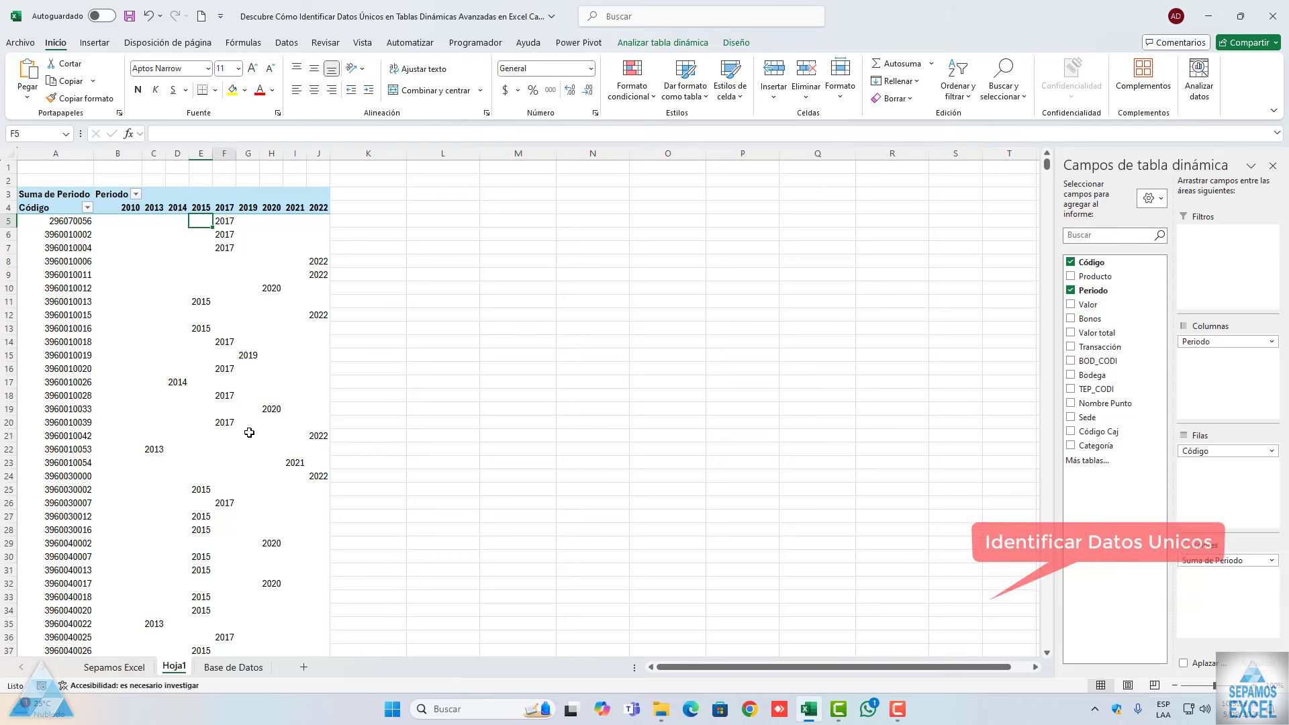
pyautogui.press('Right')
pyautogui.press('Left')
pyautogui.press('Left')
pyautogui.press('Left')
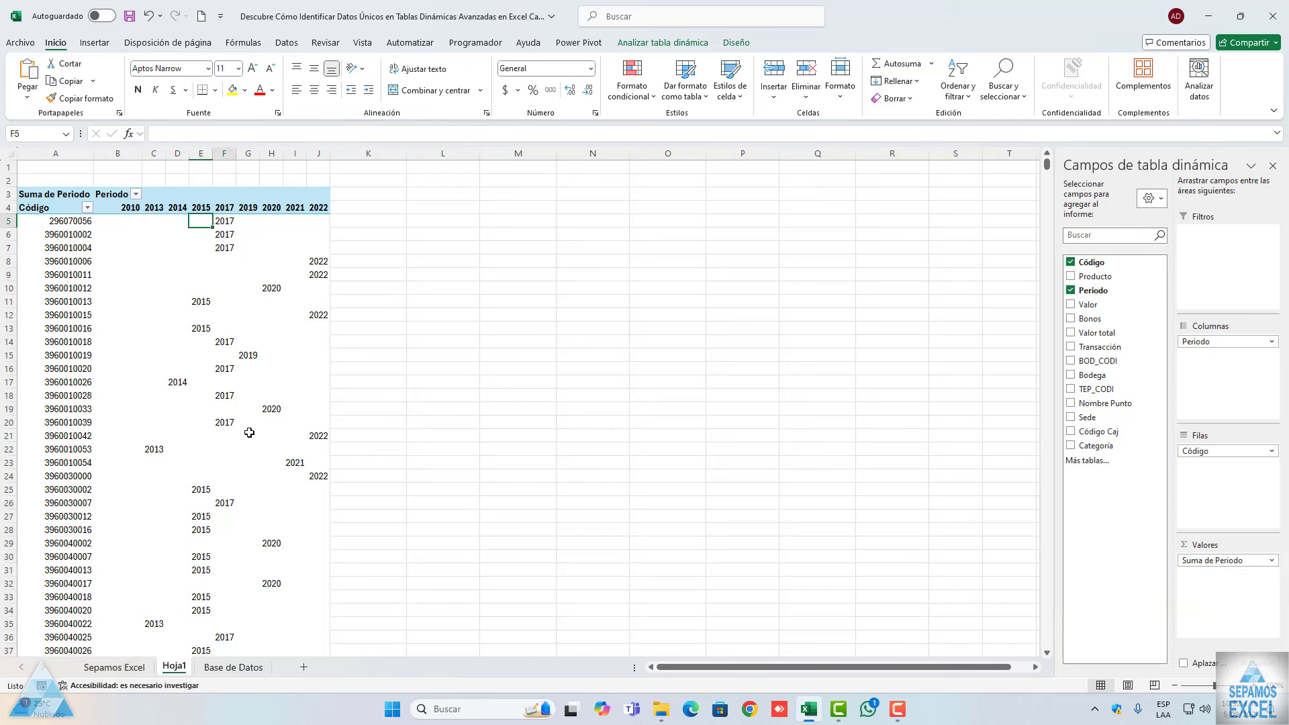
pyautogui.press('Right')
pyautogui.press('Right')
pyautogui.press('Right')
pyautogui.press('Right')
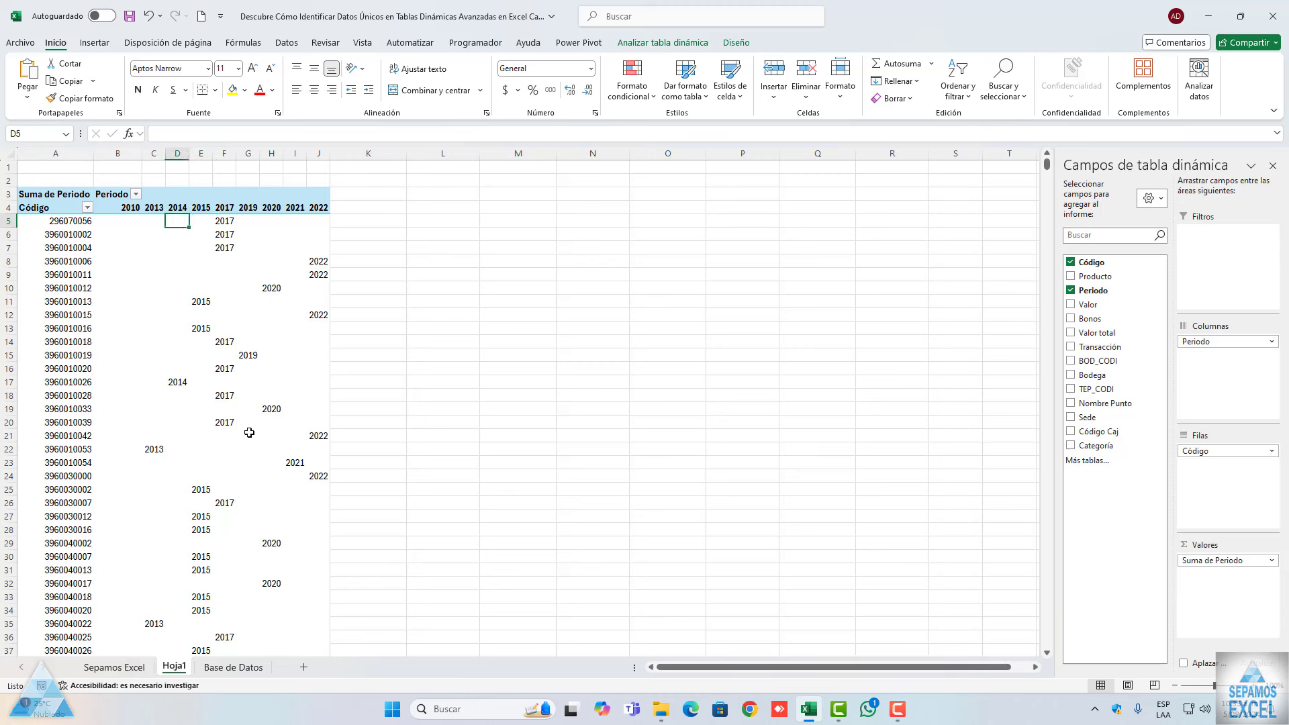
pyautogui.press('Left')
pyautogui.press('Right')
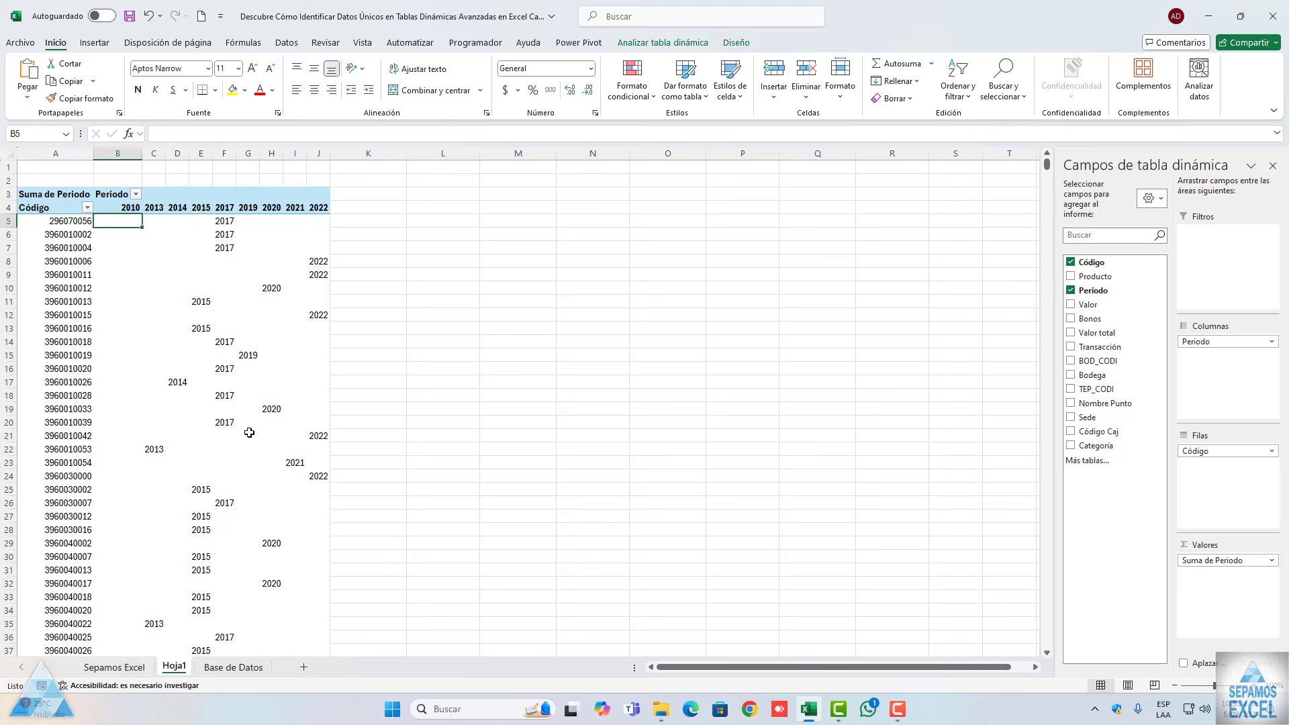
pyautogui.press('Left')
pyautogui.press('Down')
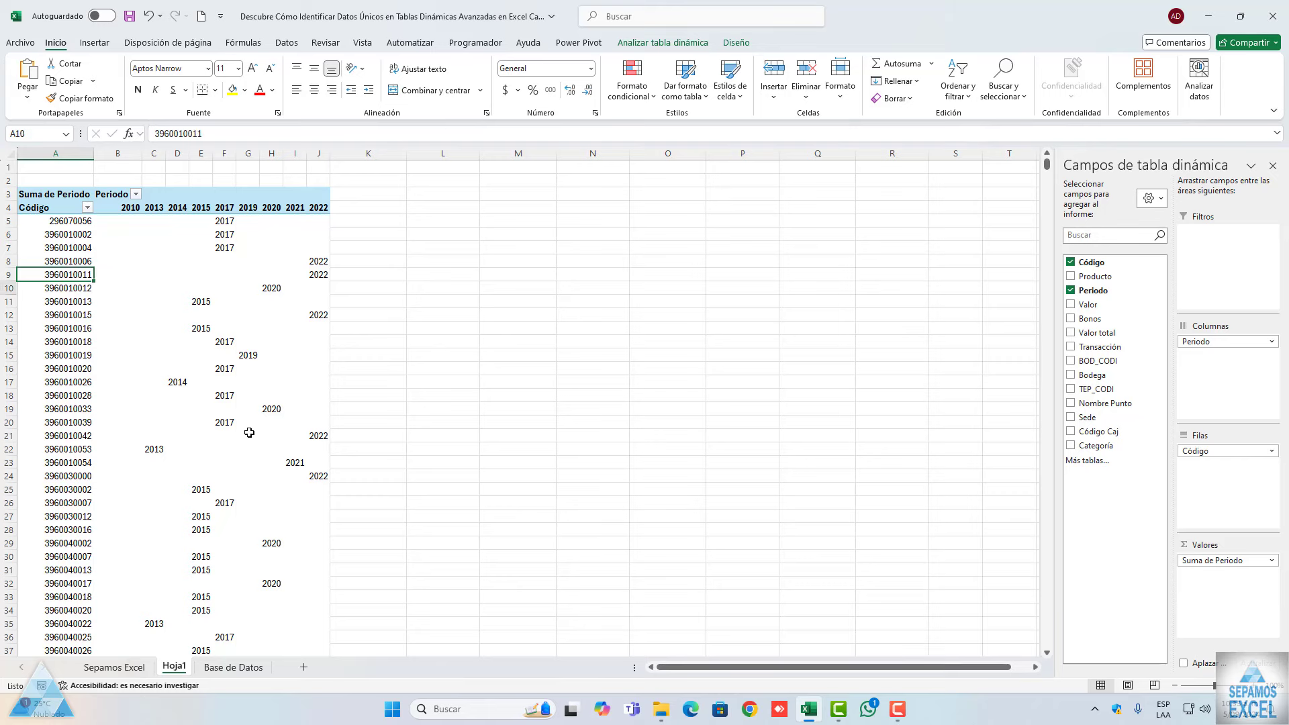
pyautogui.press('Down')
pyautogui.press('Down')
pyautogui.press('Down')
pyautogui.press('Down')
pyautogui.press('Down')
pyautogui.press('Down')
pyautogui.press('Down')
pyautogui.press('Down')
pyautogui.press('Down')
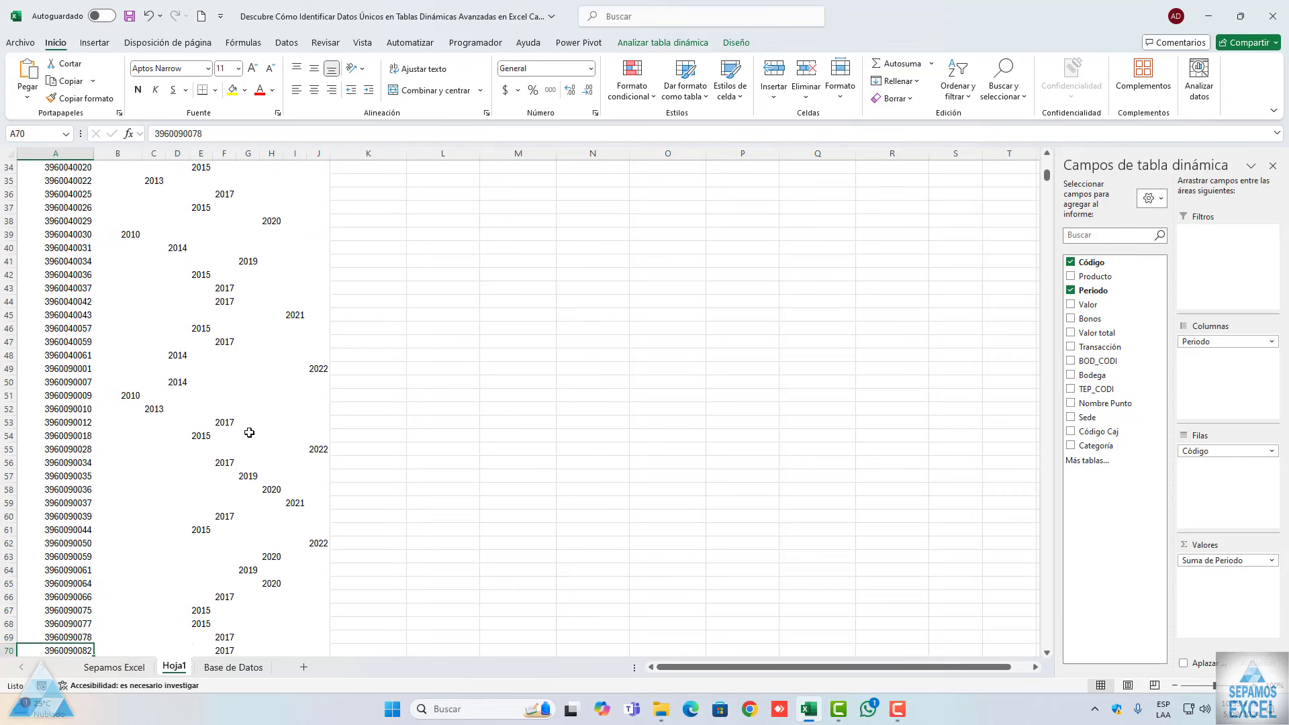
pyautogui.press('Down')
pyautogui.press('Down')
pyautogui.press('Down')
pyautogui.press('Down')
pyautogui.press('Down')
pyautogui.press('Down')
pyautogui.press('Down')
pyautogui.press('Down')
pyautogui.press('Down')
pyautogui.press('Down')
pyautogui.press('Down')
pyautogui.press('Down')
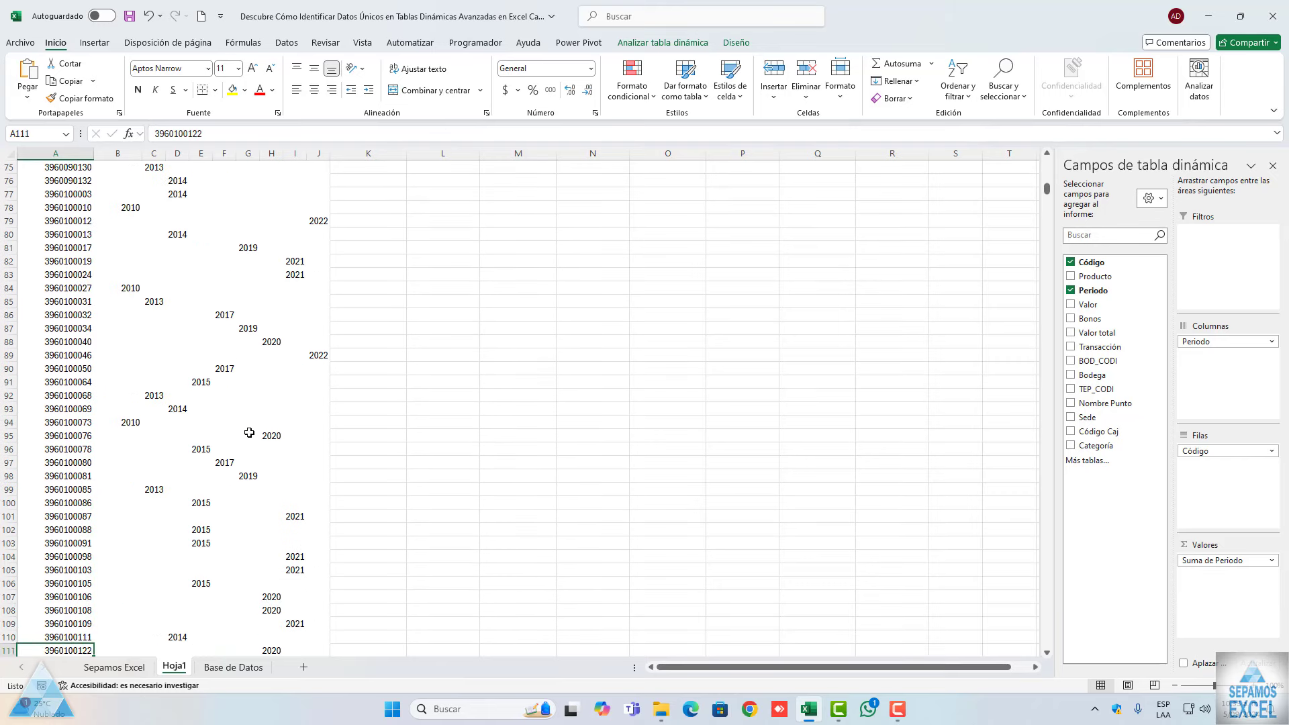
pyautogui.press('Down')
pyautogui.press('Down')
pyautogui.press('Down')
pyautogui.press('Down')
pyautogui.press('Down')
pyautogui.press('Down')
pyautogui.press('Down')
pyautogui.press('Down')
pyautogui.press('Down')
pyautogui.press('Down')
pyautogui.press('Down')
pyautogui.press('Down')
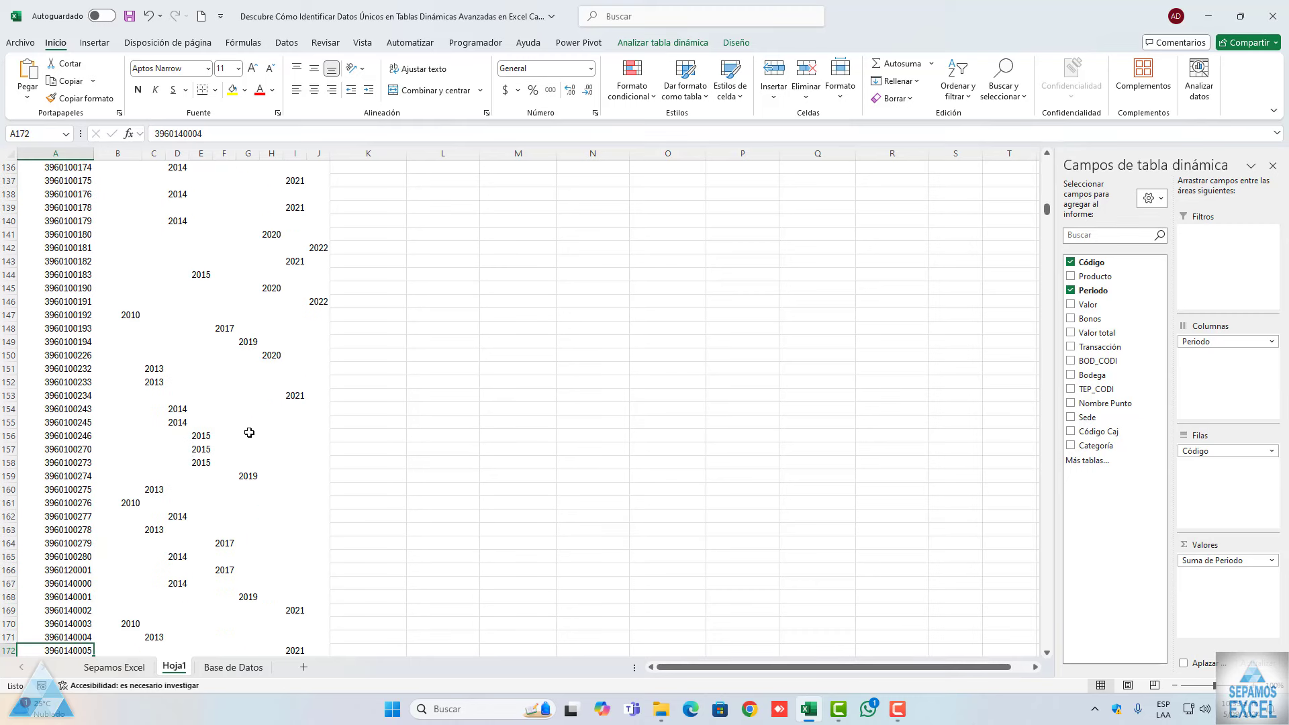
pyautogui.press('Down')
pyautogui.press('Down')
pyautogui.press('Down')
pyautogui.press('Down')
pyautogui.press('Down')
pyautogui.press('Down')
pyautogui.press('Down')
pyautogui.press('Down')
pyautogui.press('Down')
pyautogui.press('Down')
pyautogui.press('Down')
pyautogui.press('Down')
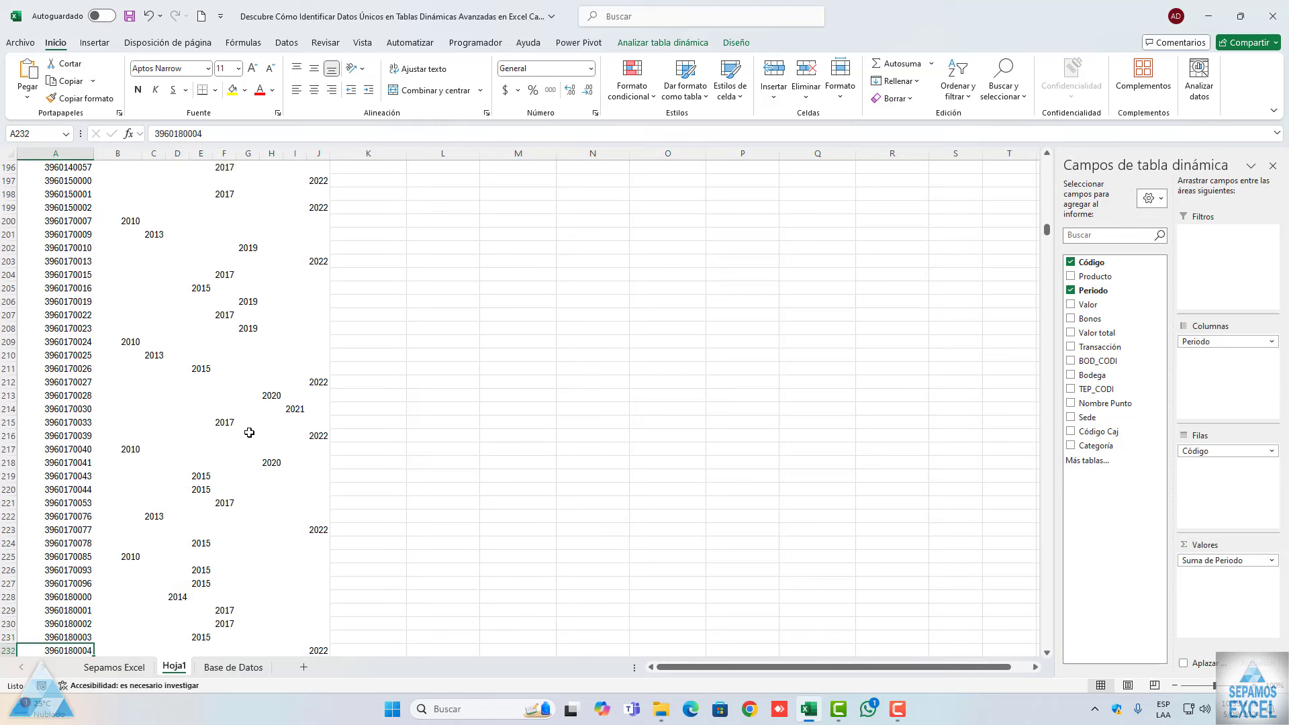
pyautogui.press('Down')
pyautogui.press('Down')
pyautogui.press('Down')
pyautogui.press('Down')
pyautogui.press('Down')
pyautogui.press('Down')
pyautogui.press('Down')
pyautogui.press('Down')
pyautogui.press('Down')
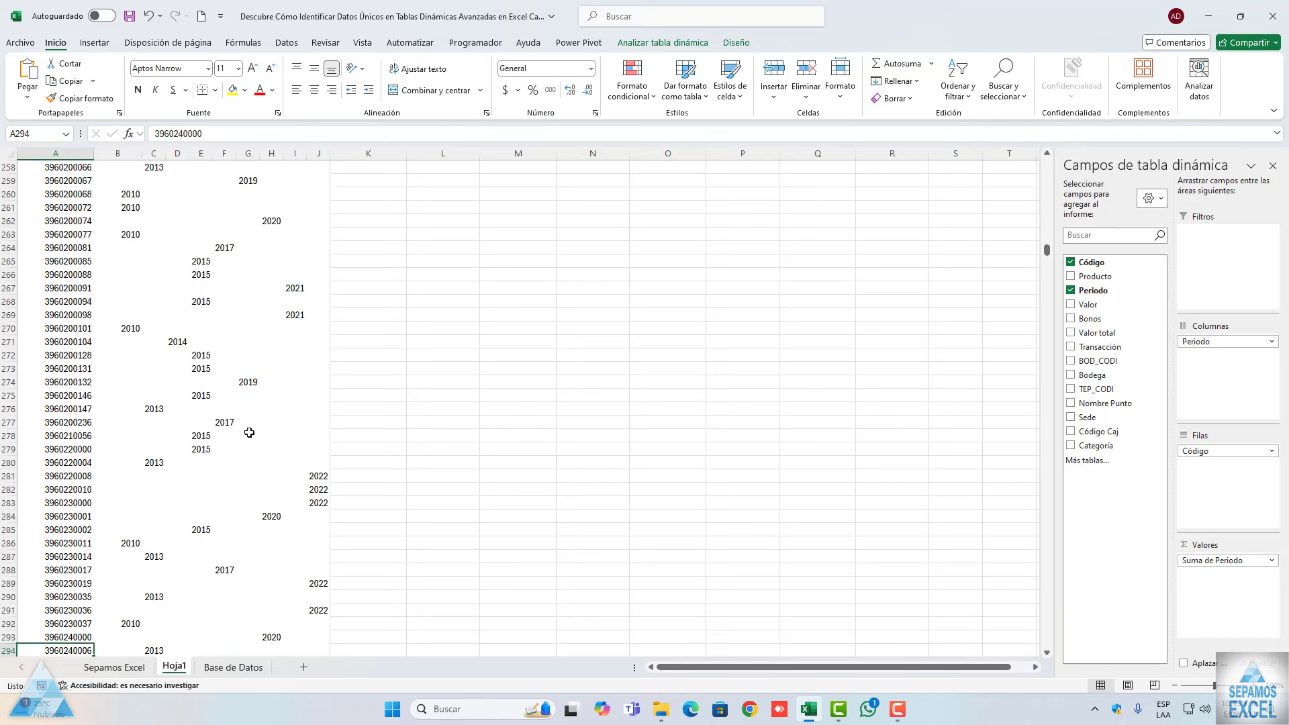
pyautogui.press('Down')
pyautogui.press('Down')
pyautogui.press('Down')
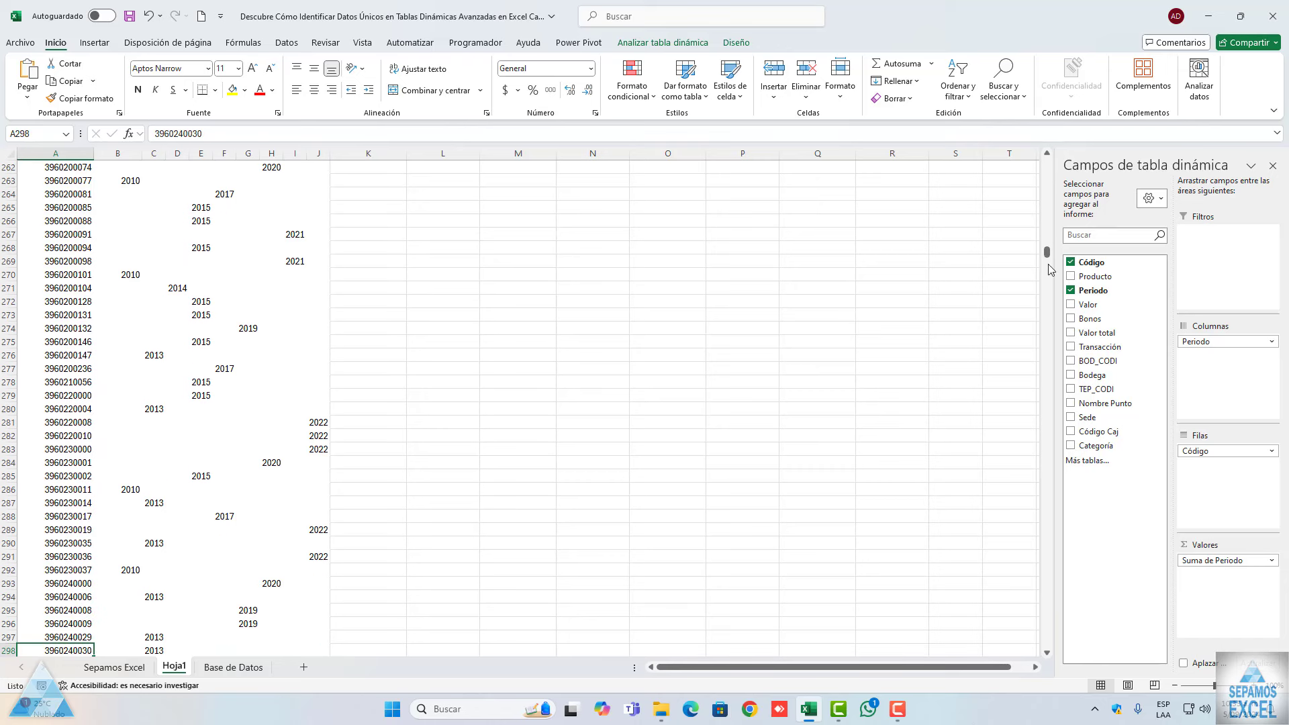
pyautogui.moveTo(1047, 254); pyautogui.dragTo(1047, 162)
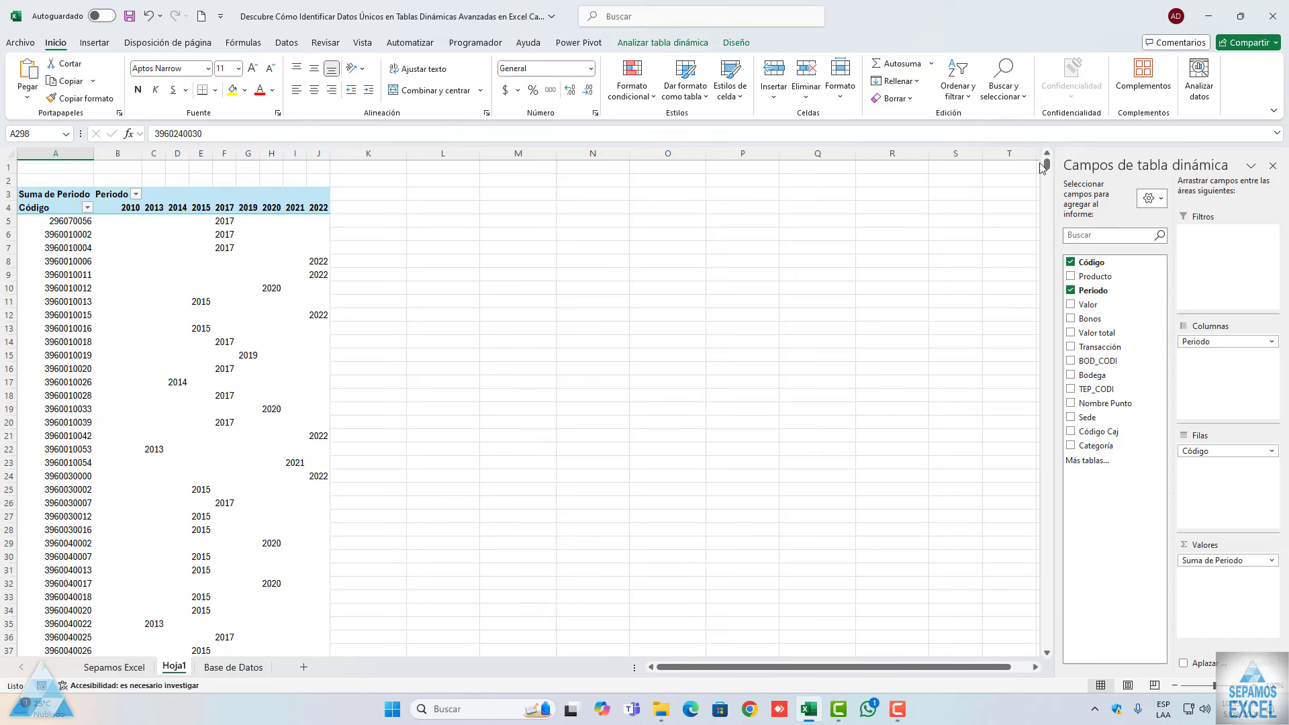
# Remove Periodo and Código from the pivot, check the Producto filter values on Base de Datos, and return to Hoja1
pyautogui.click(1071, 290)
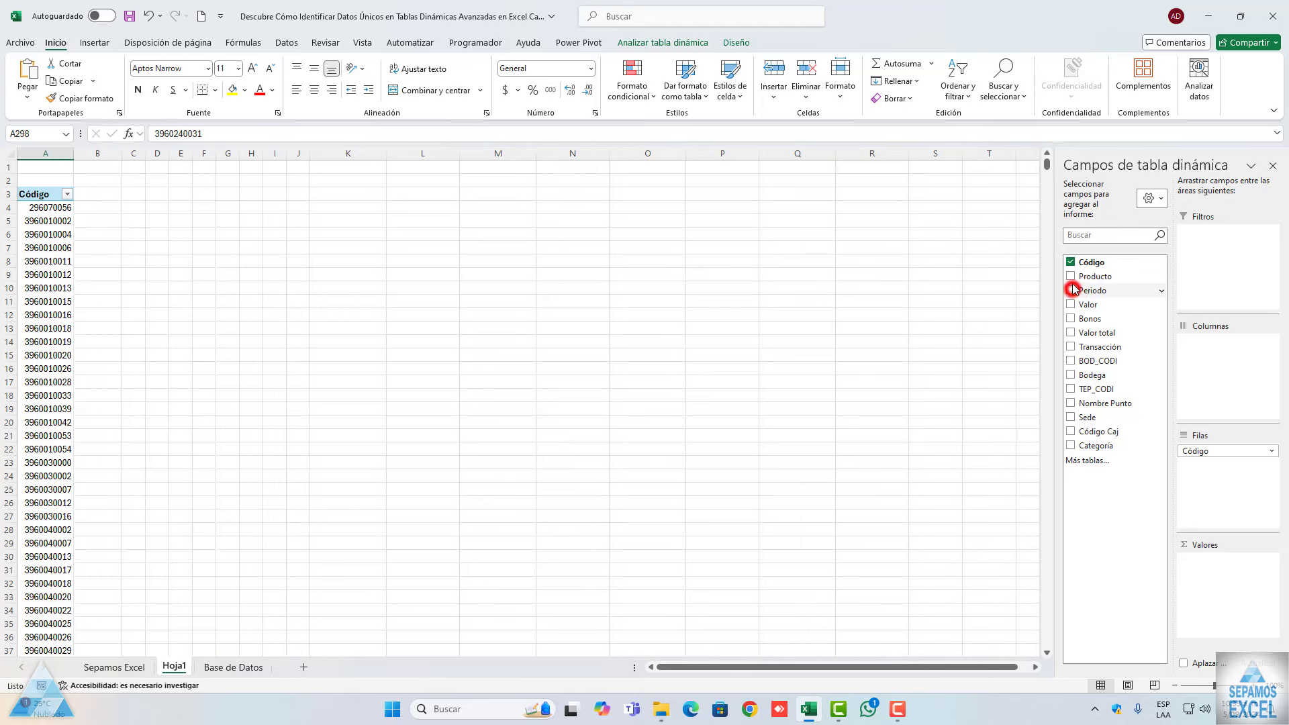
pyautogui.click(1071, 262)
pyautogui.click(235, 667)
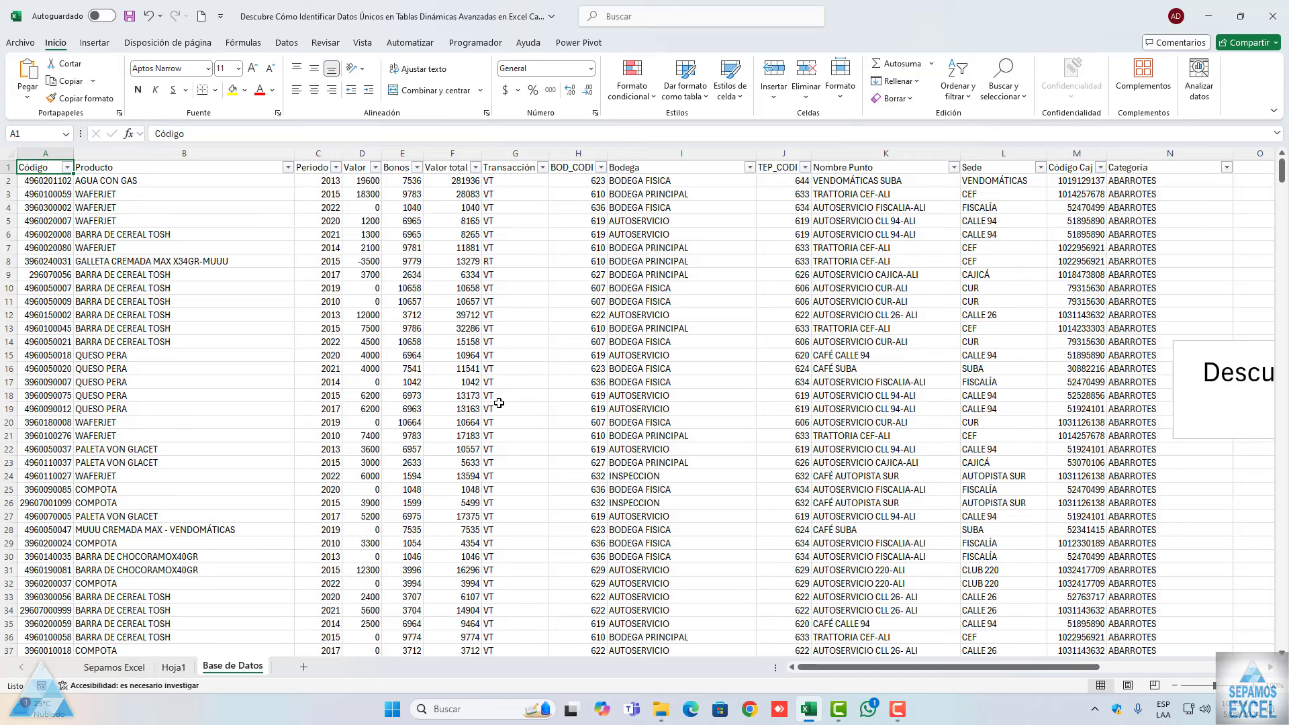
pyautogui.click(287, 168)
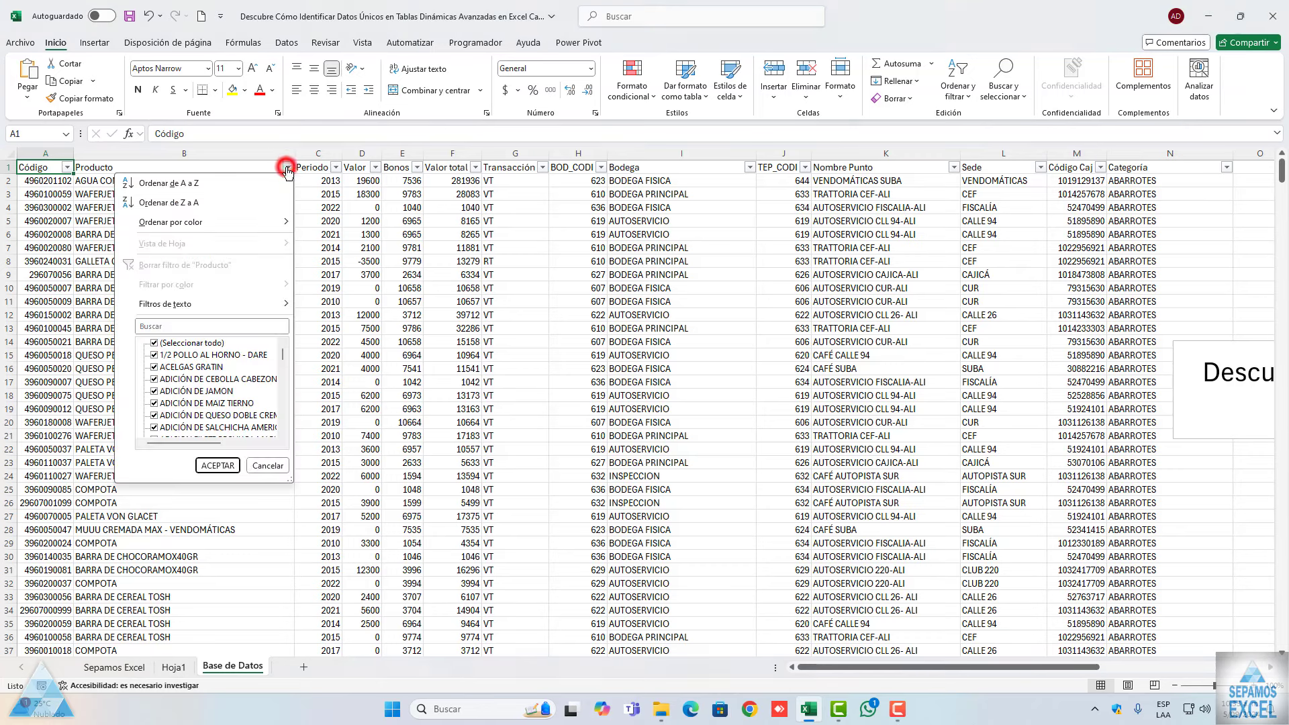
pyautogui.click(403, 296)
pyautogui.click(171, 667)
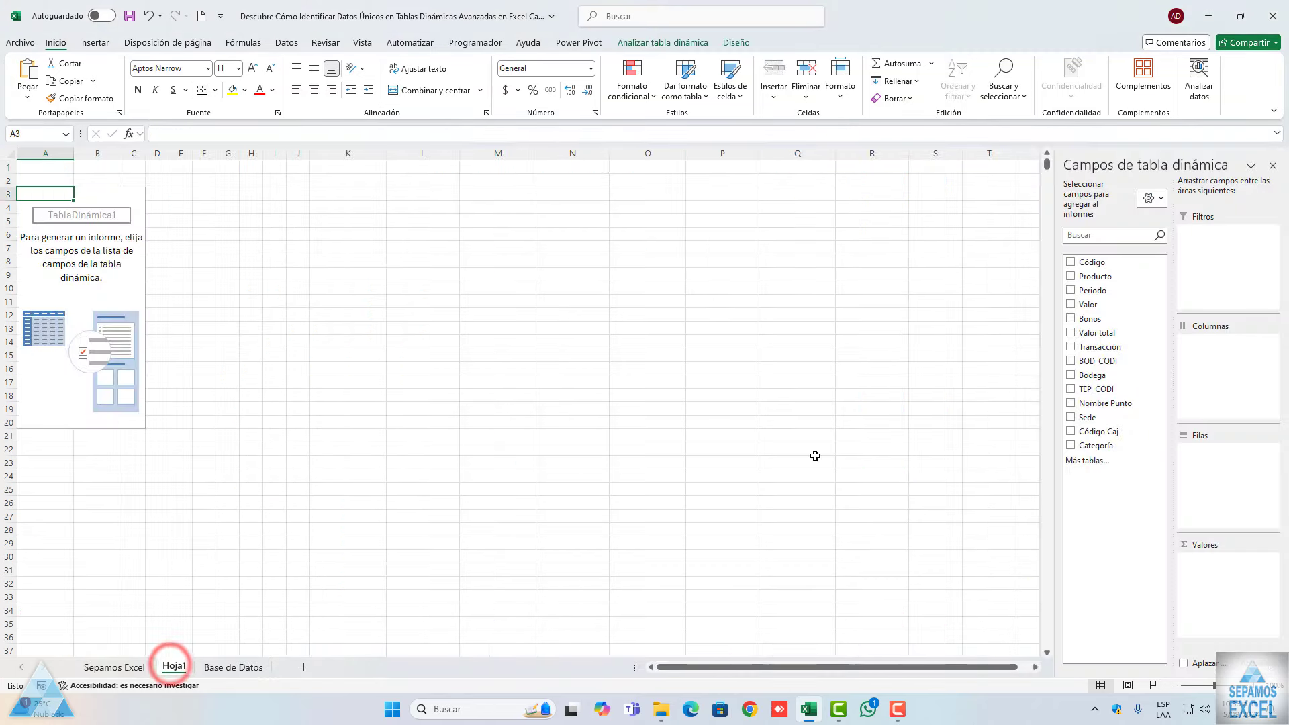
# Add Producto as the pivot rows, scroll through the product names, then switch to Base de Datos
pyautogui.click(1071, 276)
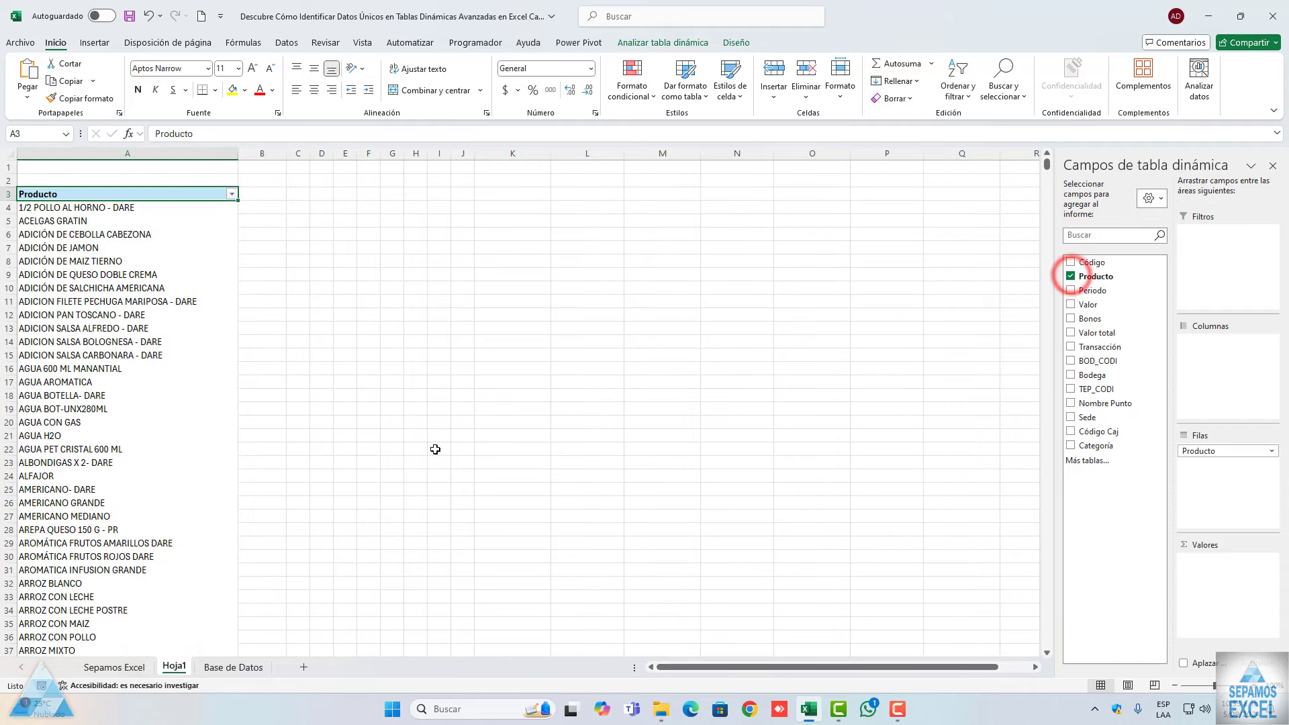
pyautogui.scroll(-5, 173, 476)
pyautogui.scroll(-6, 173, 476)
pyautogui.scroll(-8, 173, 470)
pyautogui.scroll(-10, 553, 405)
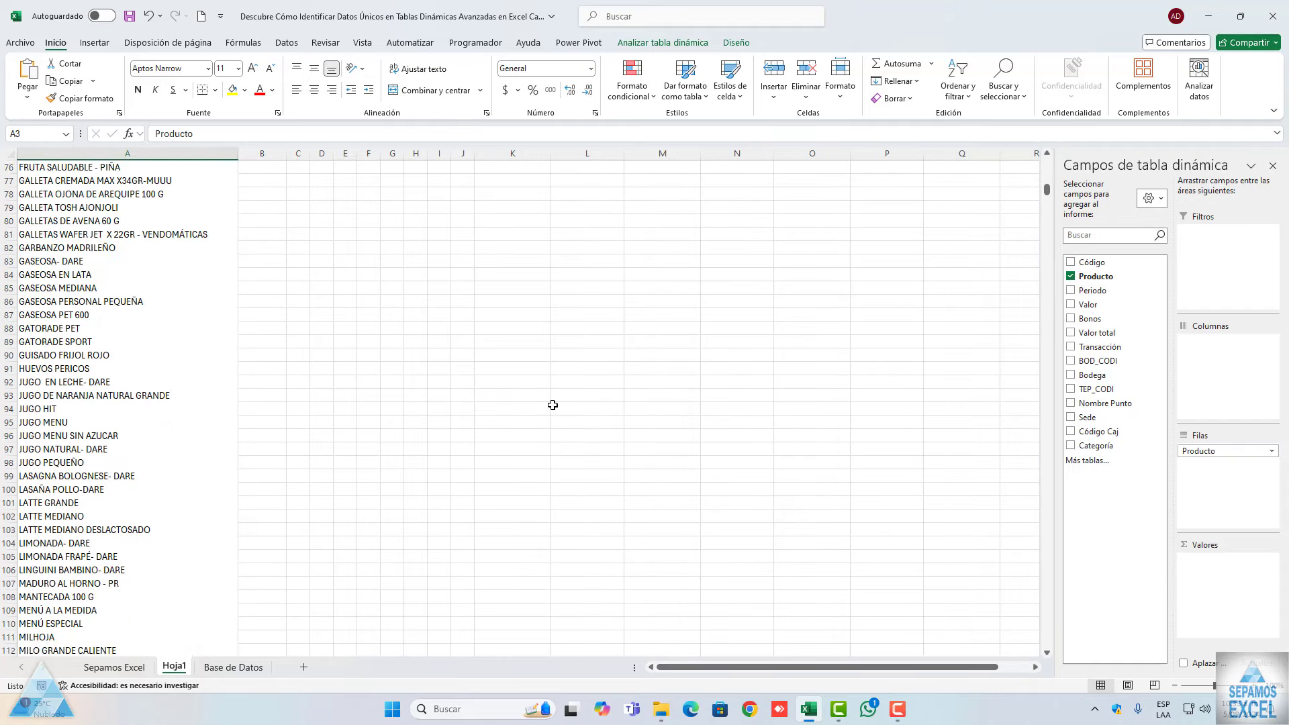
pyautogui.scroll(-11, 544, 406)
pyautogui.scroll(-11, 543, 405)
pyautogui.scroll(6, 543, 405)
pyautogui.scroll(12, 557, 403)
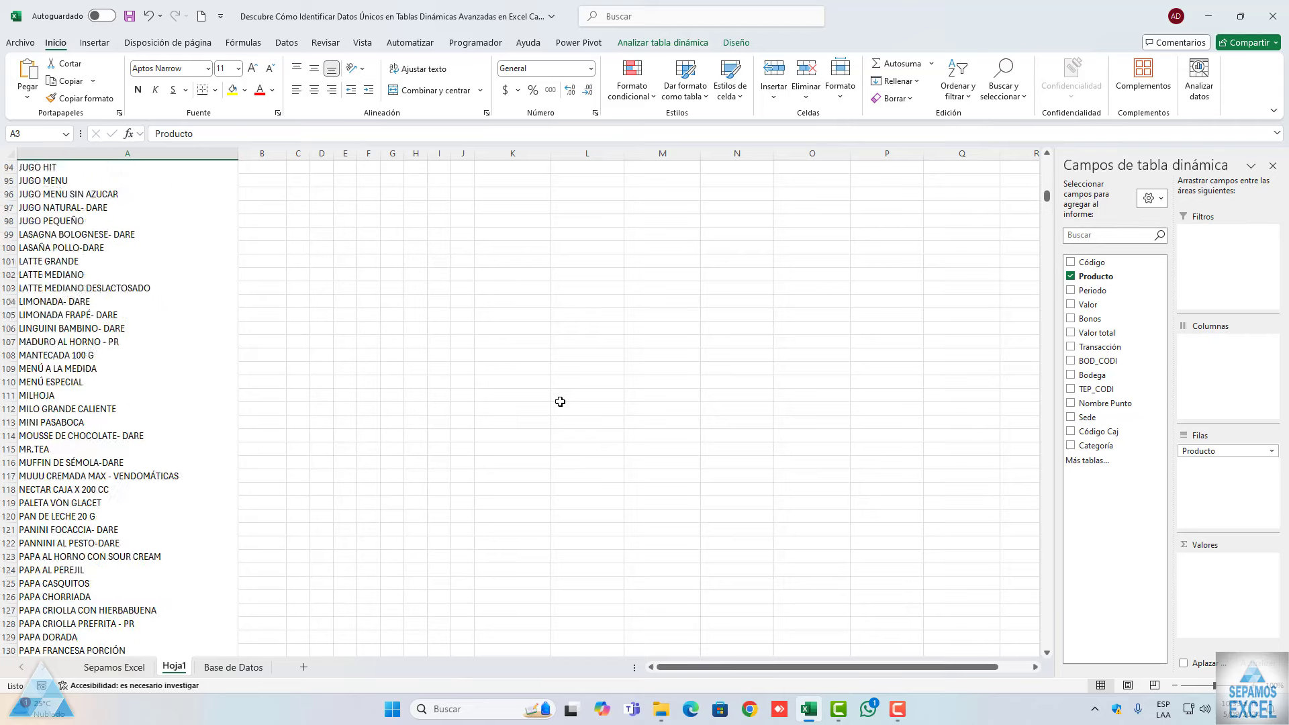
pyautogui.scroll(14, 558, 403)
pyautogui.scroll(9, 496, 413)
pyautogui.scroll(10, 496, 412)
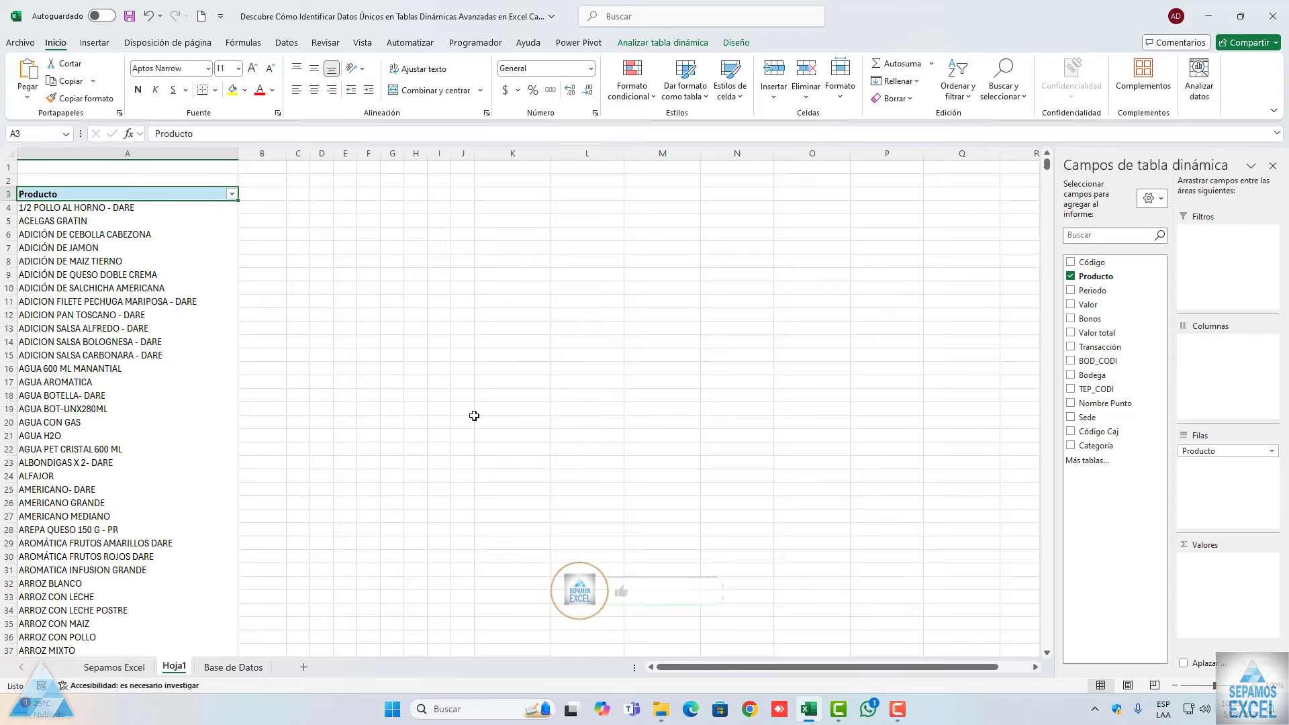
pyautogui.click(250, 668)
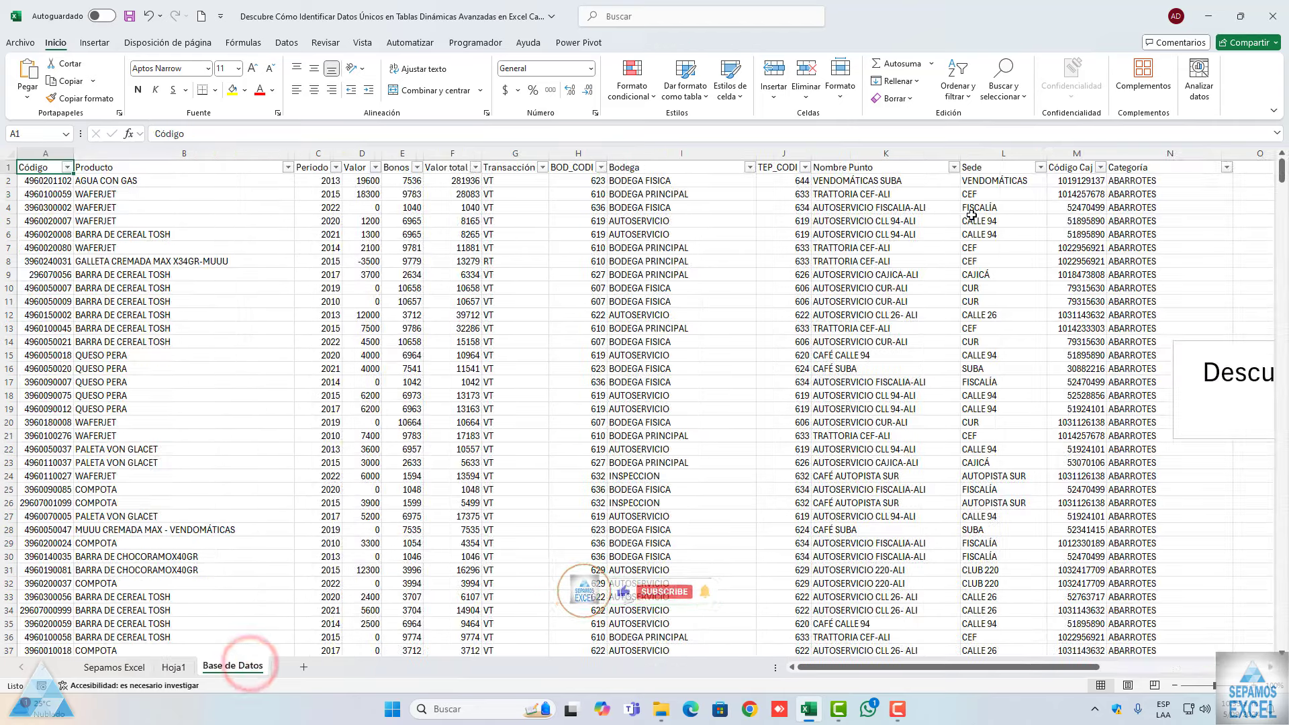
# Check the four Bodega values in the Base de Datos filter list, then go back to Hoja1
pyautogui.click(750, 167)
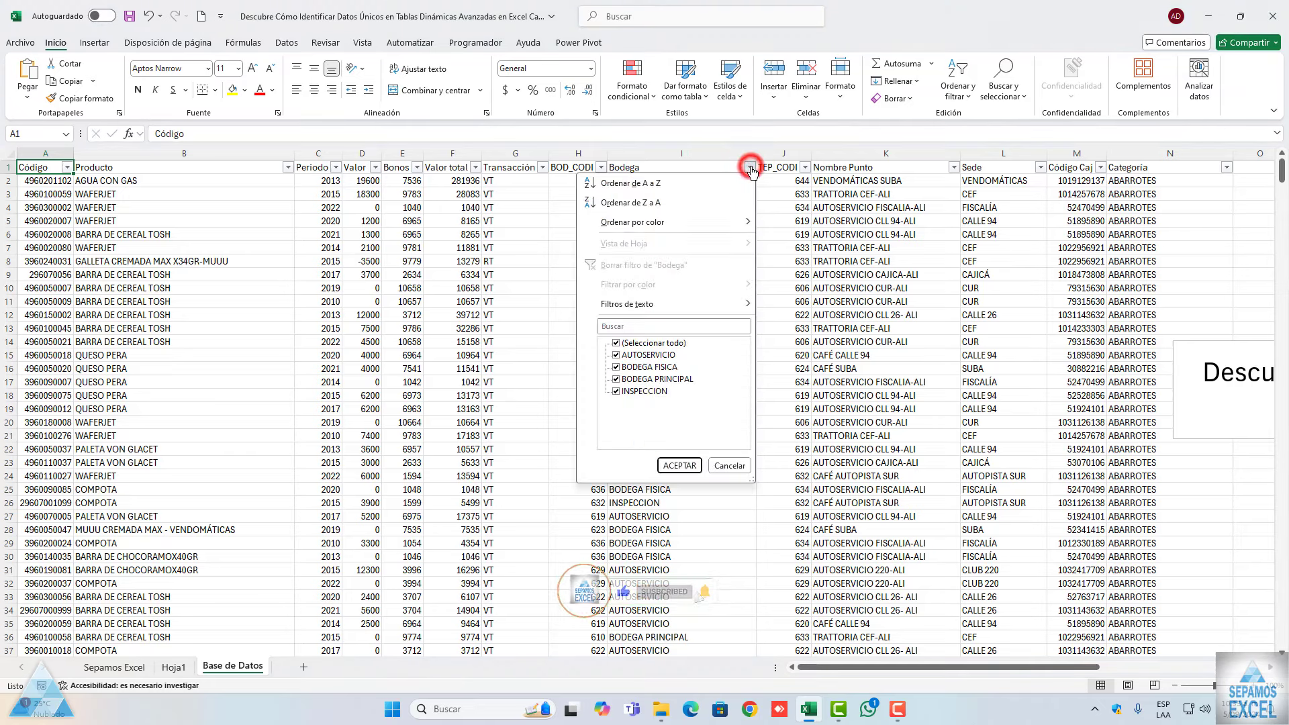
pyautogui.click(444, 283)
pyautogui.click(750, 167)
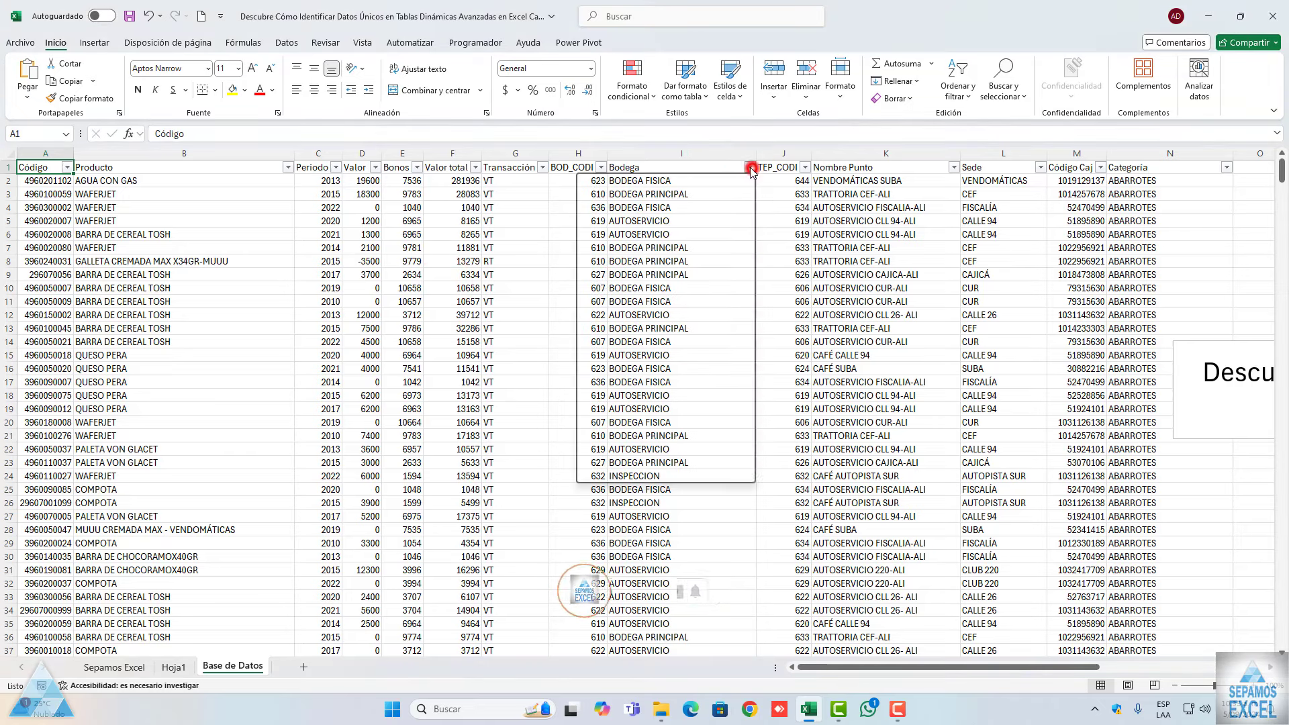
pyautogui.click(435, 267)
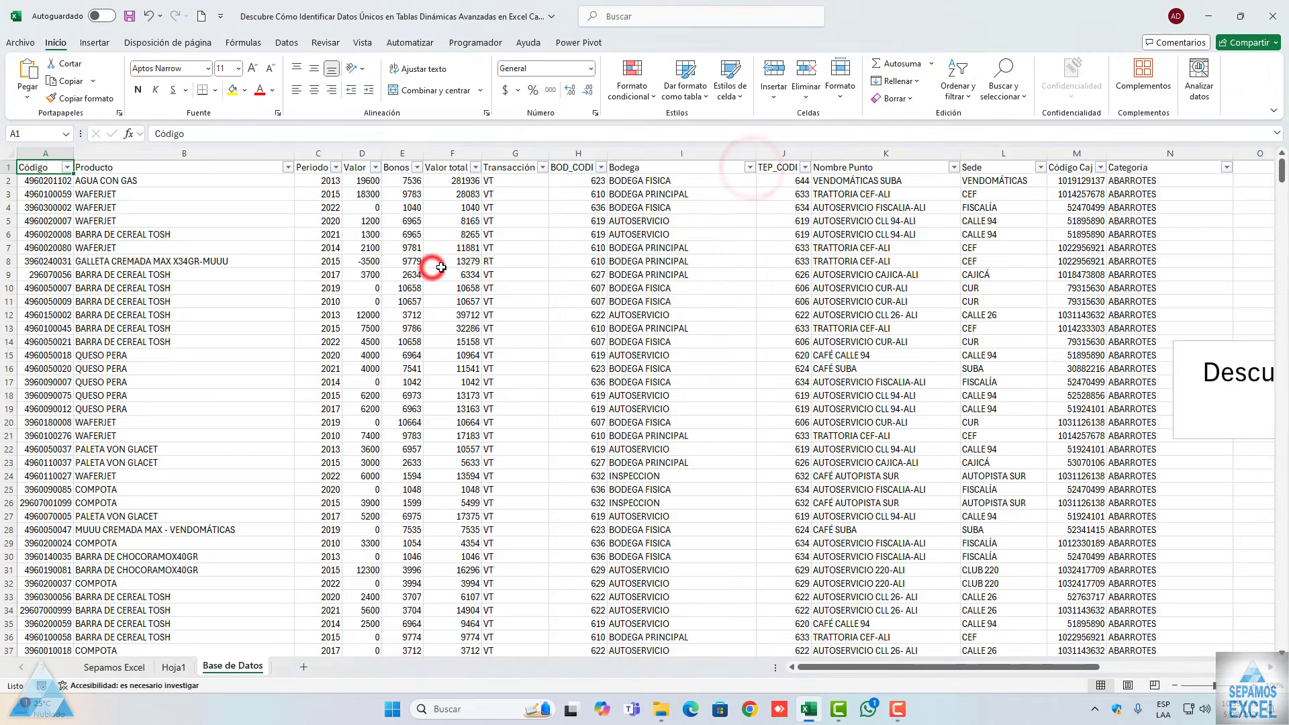
pyautogui.click(174, 666)
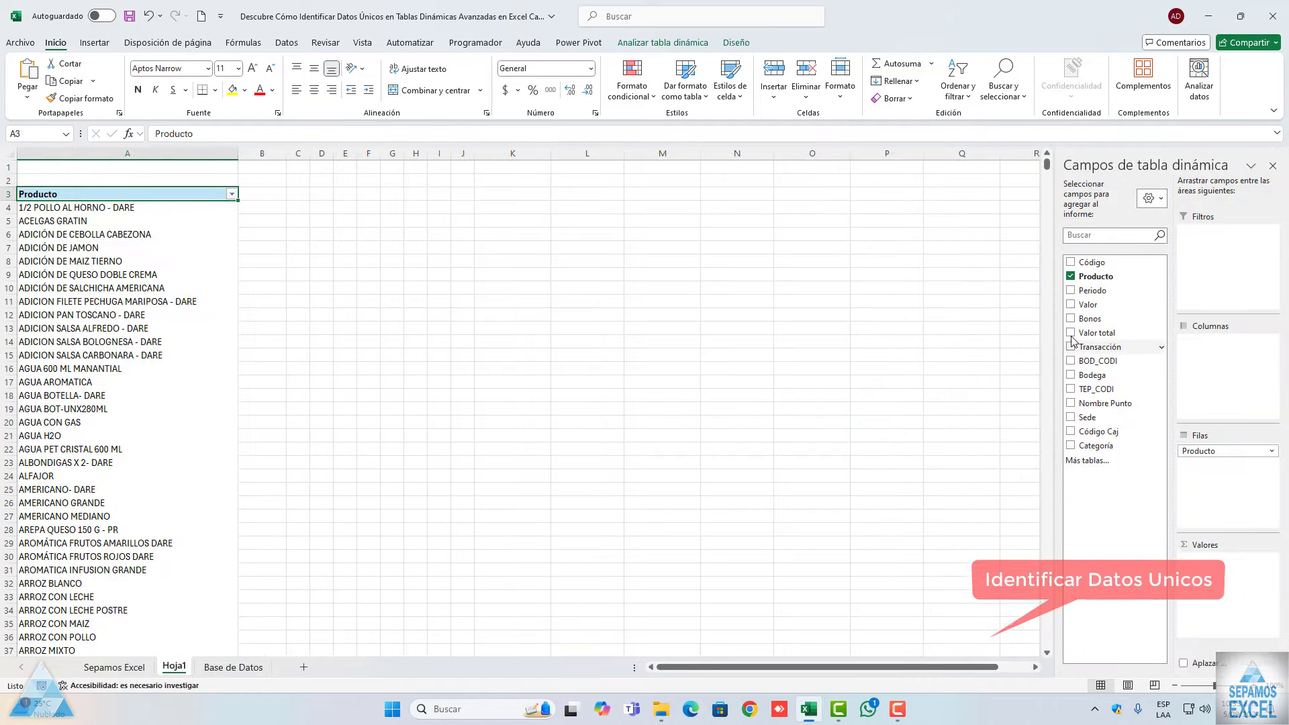
pyautogui.click(1071, 375)
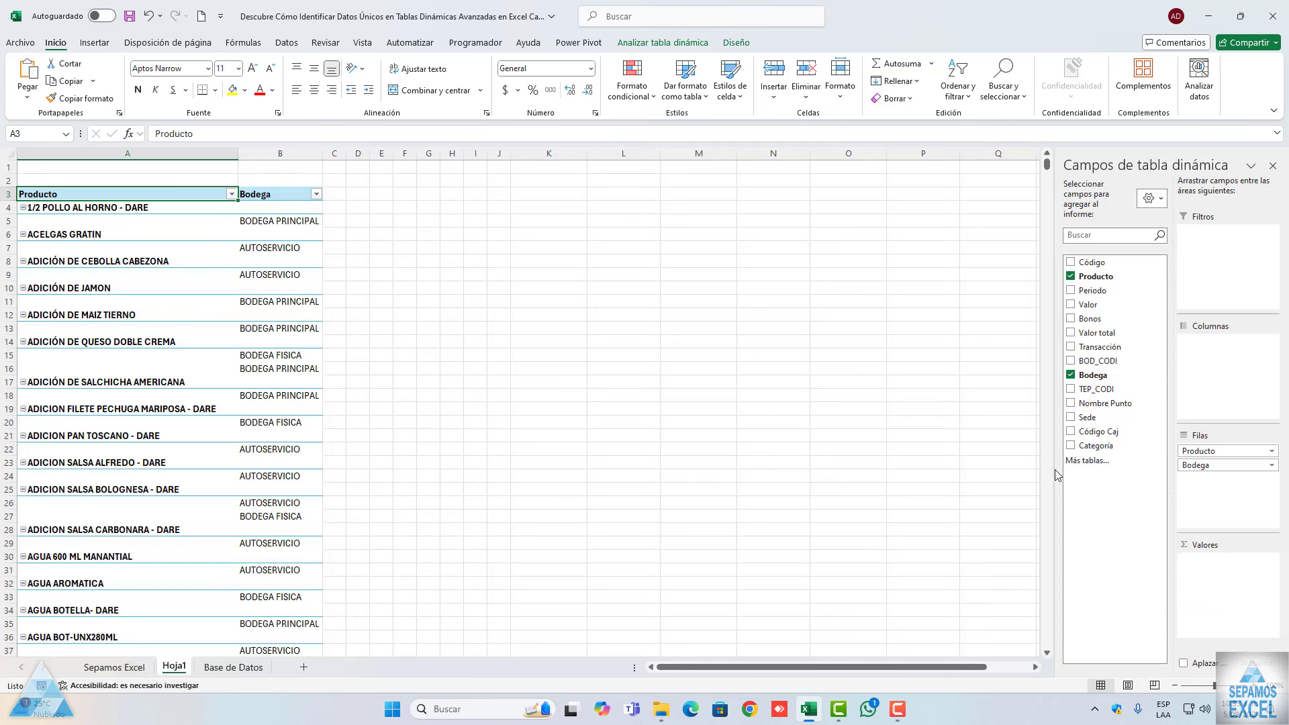
pyautogui.moveTo(1226, 468); pyautogui.dragTo(1227, 380)
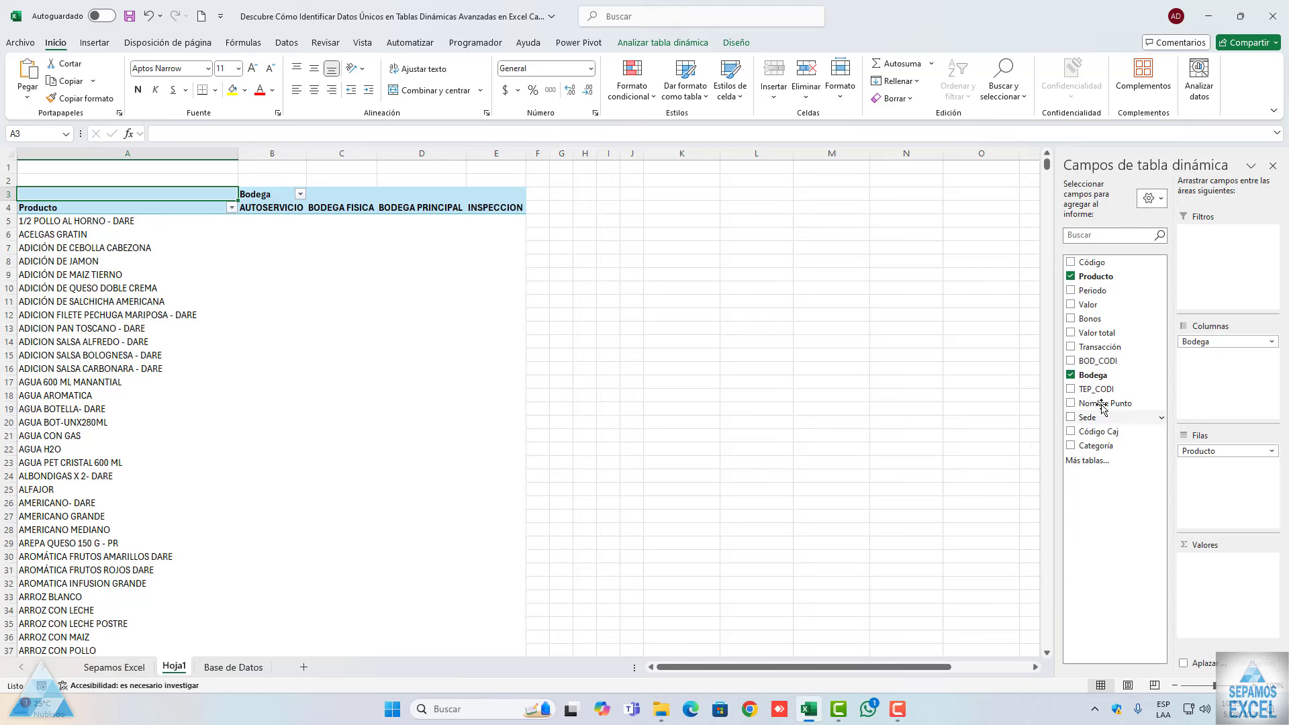
pyautogui.moveTo(1093, 374); pyautogui.dragTo(1208, 574)
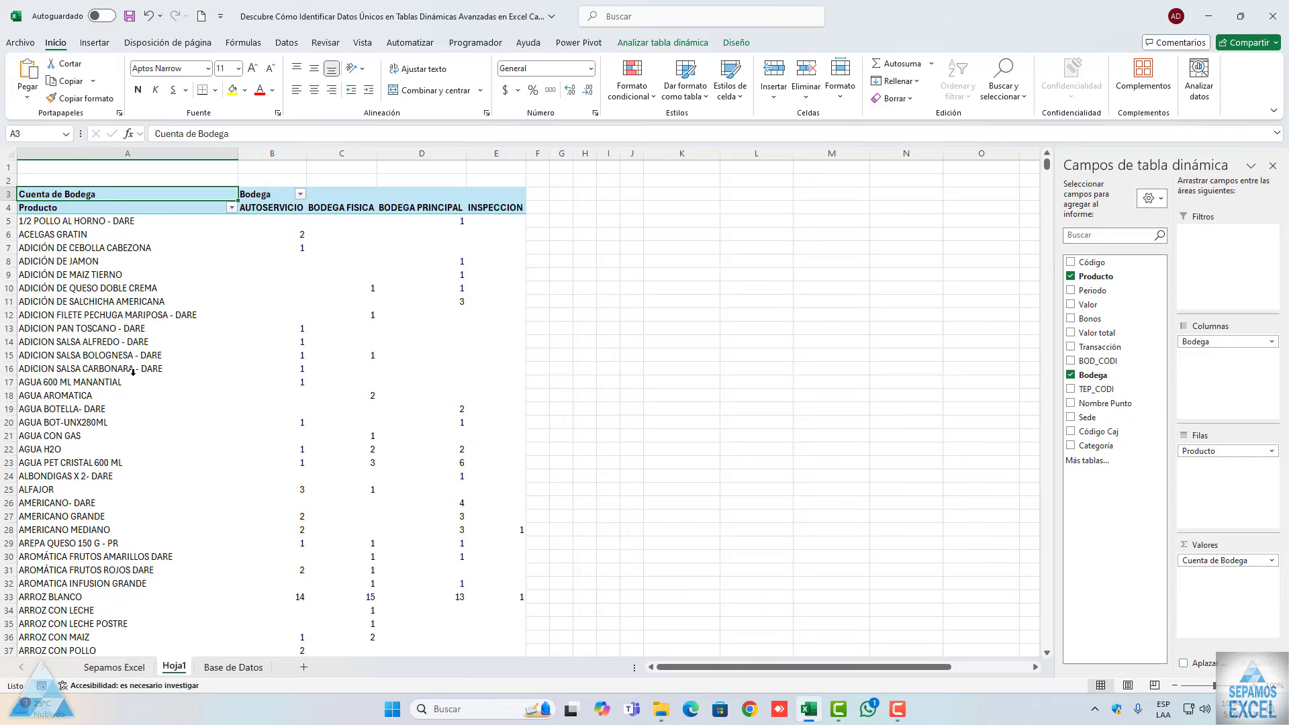
pyautogui.scroll(-6, 260, 299)
pyautogui.scroll(-1, 260, 300)
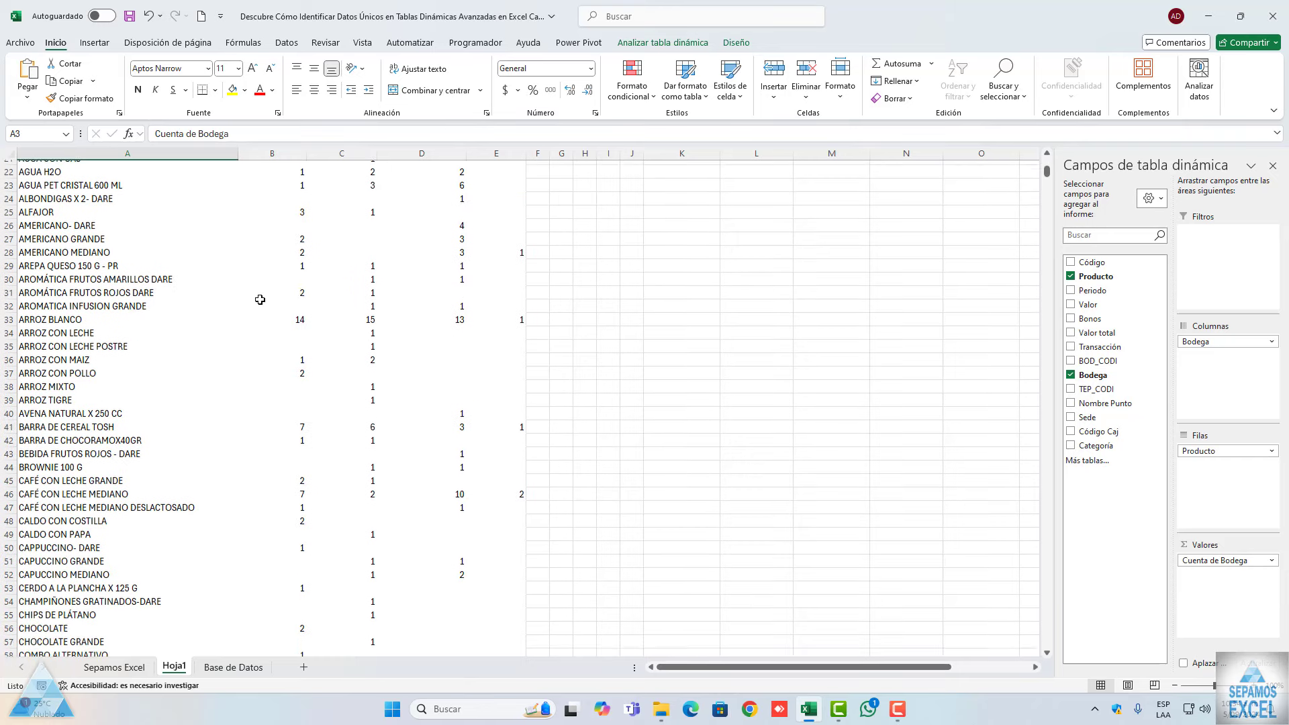
pyautogui.scroll(-6, 259, 299)
pyautogui.scroll(-8, 259, 300)
pyautogui.scroll(-7, 259, 300)
pyautogui.scroll(7, 259, 300)
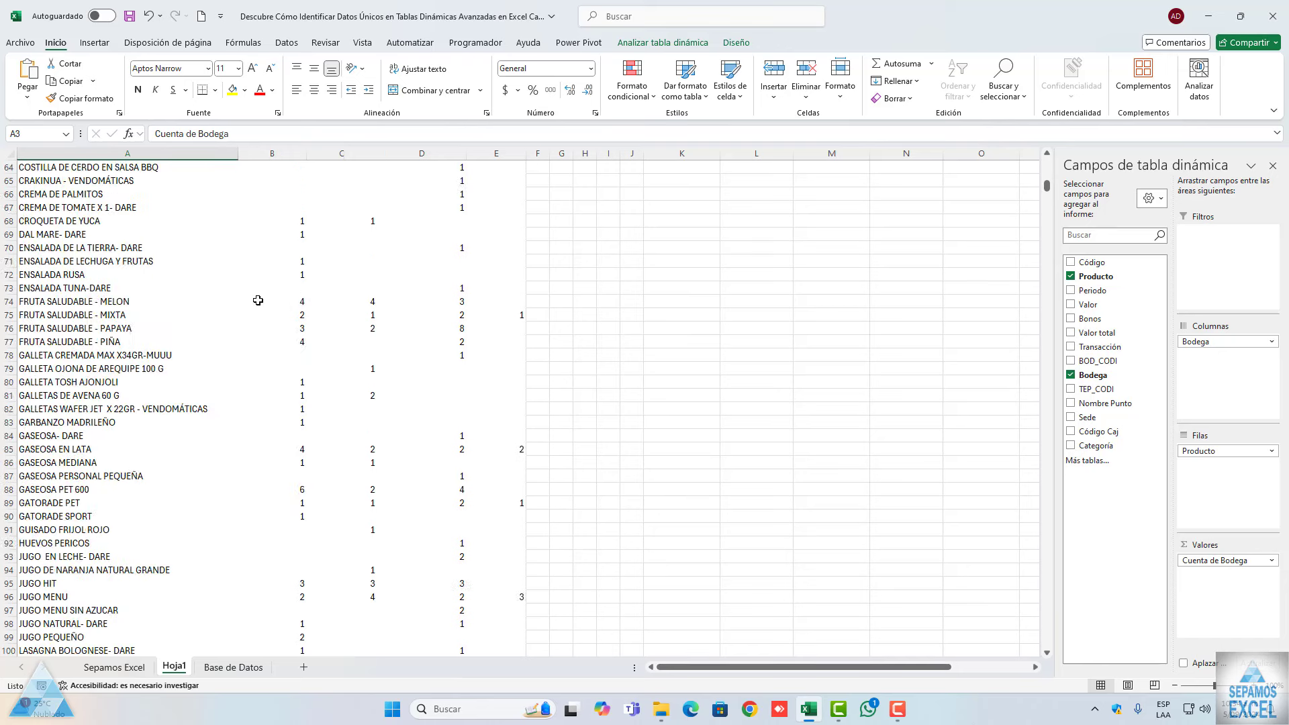
pyautogui.scroll(11, 260, 299)
pyautogui.scroll(10, 258, 300)
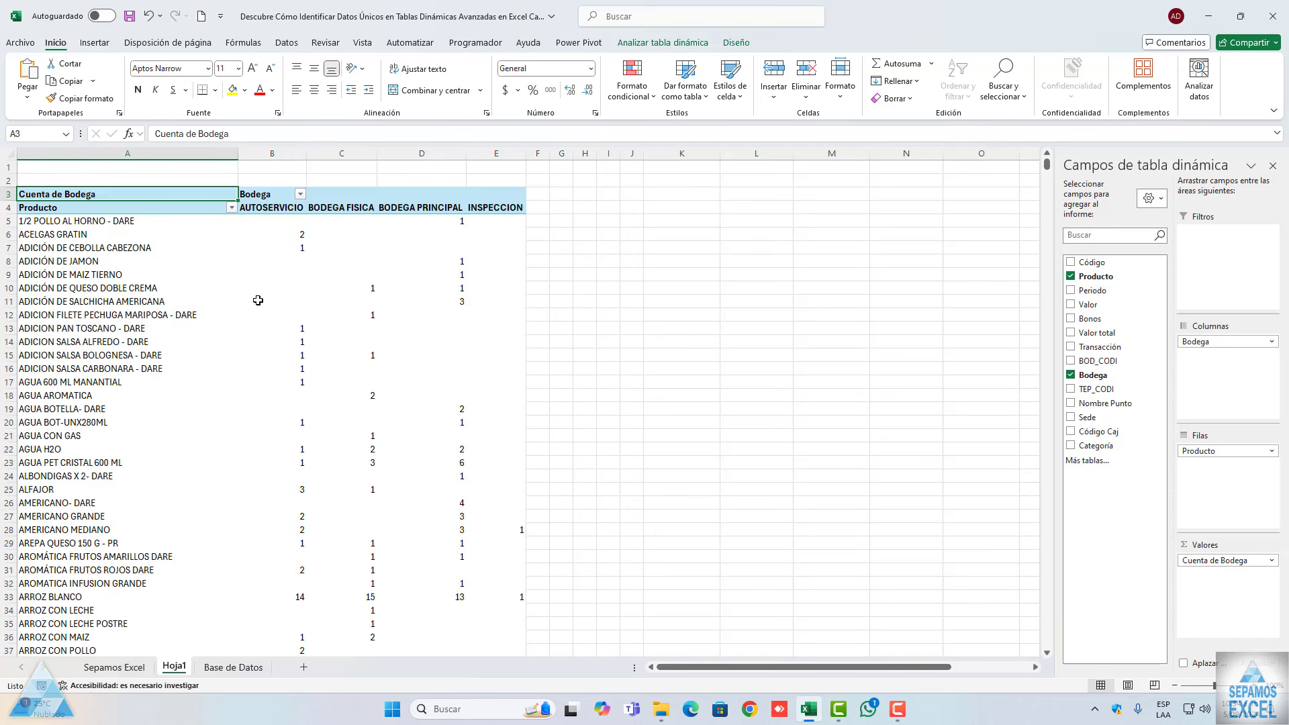
pyautogui.scroll(-4, 276, 289)
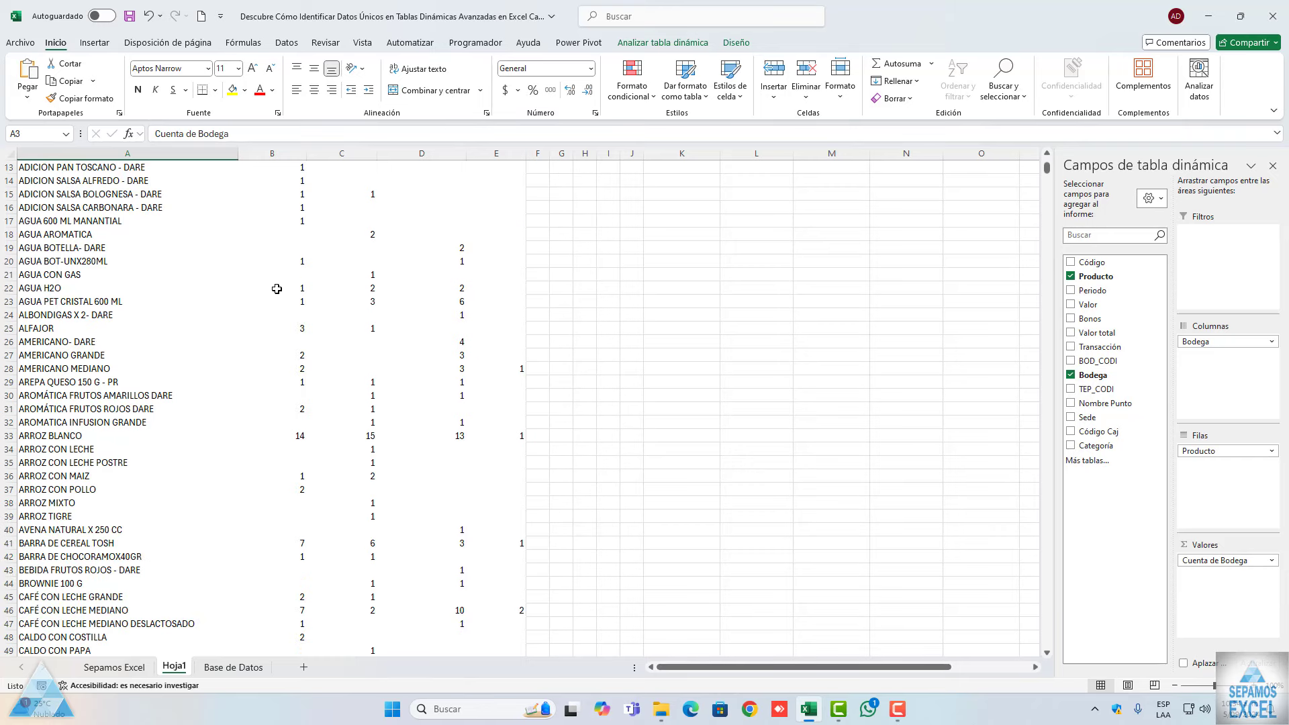
pyautogui.scroll(4, 277, 288)
pyautogui.scroll(-7, 276, 288)
pyautogui.scroll(-5, 277, 289)
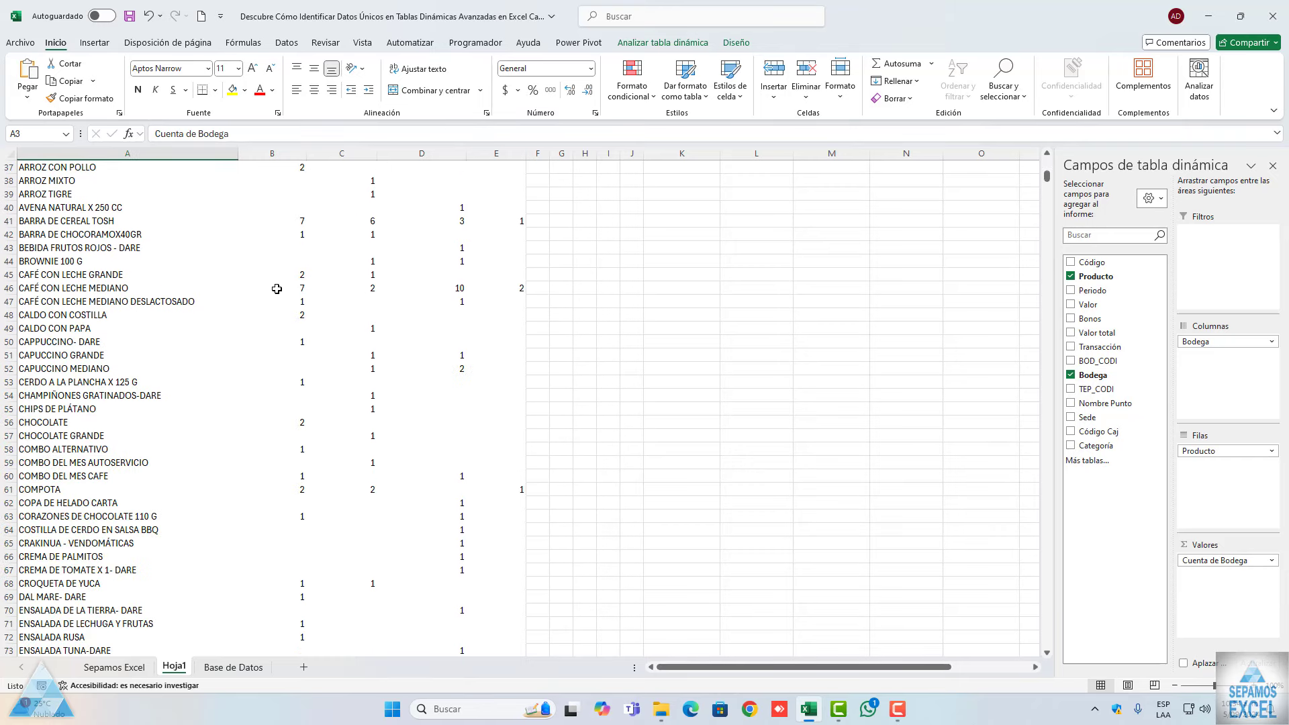
pyautogui.scroll(7, 277, 288)
pyautogui.scroll(5, 277, 289)
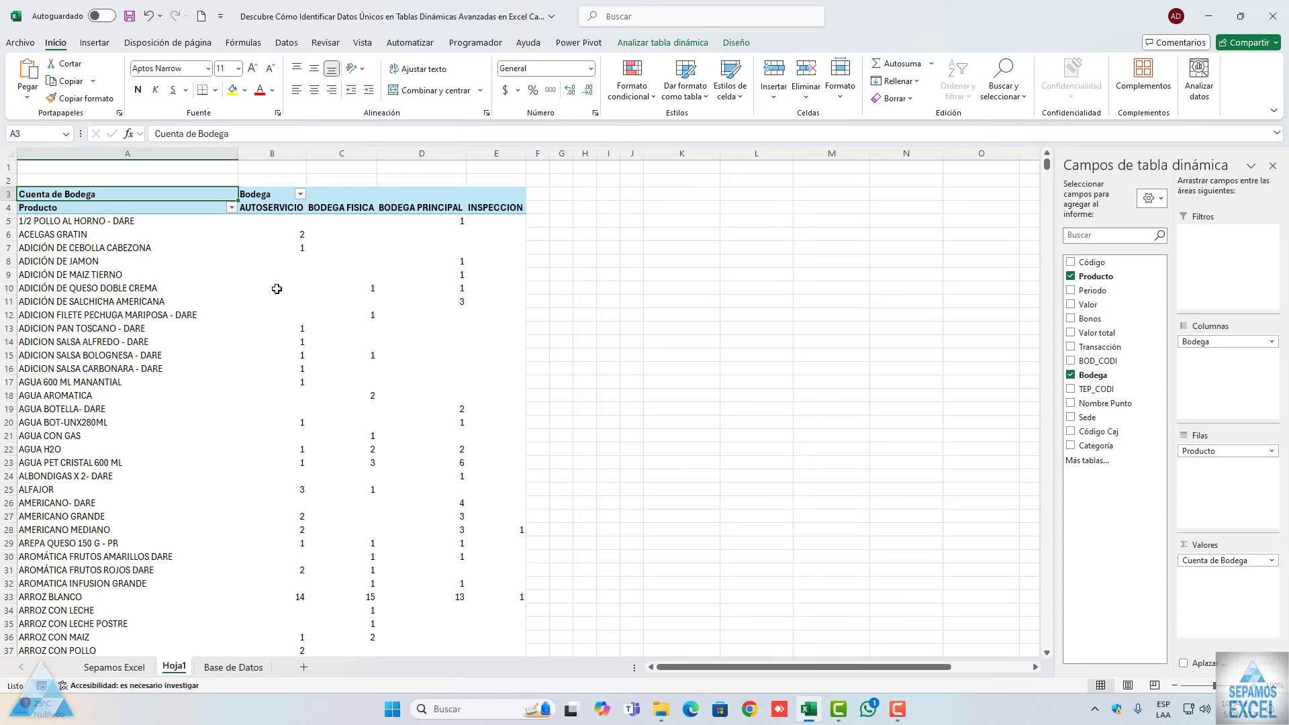
pyautogui.click(301, 232)
pyautogui.moveTo(268, 207)
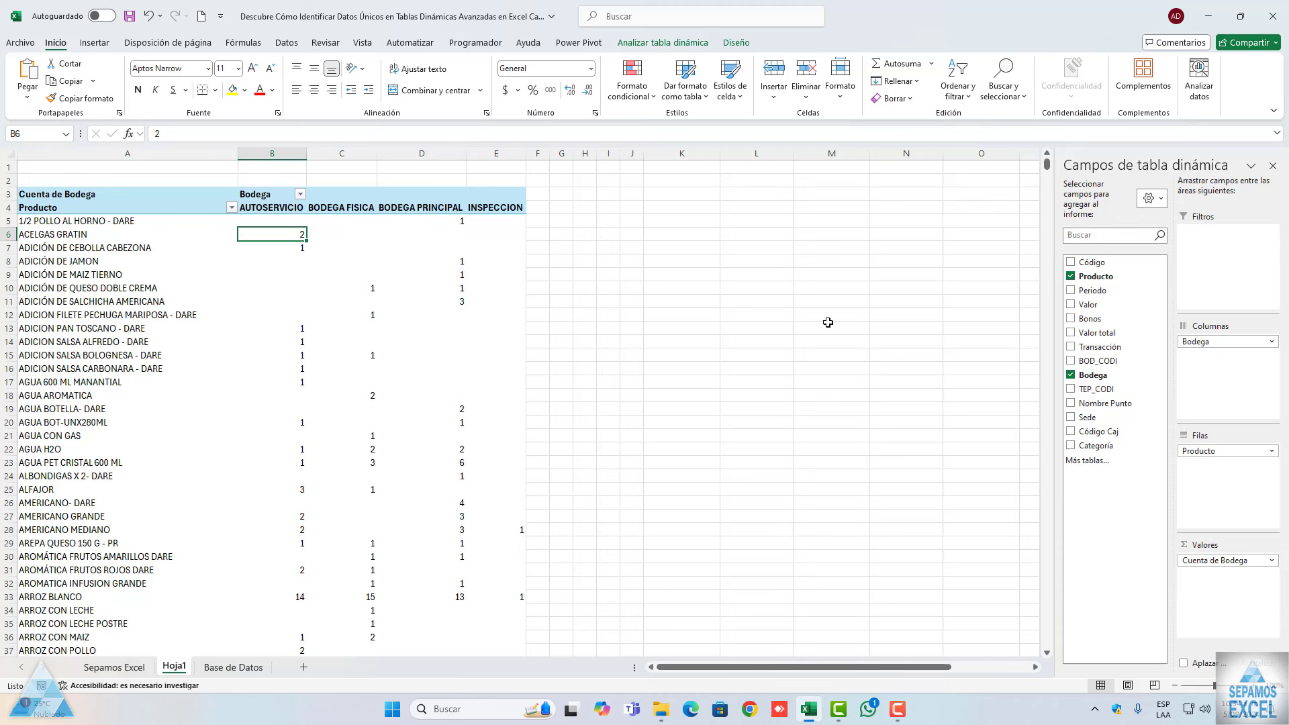
pyautogui.click(268, 210)
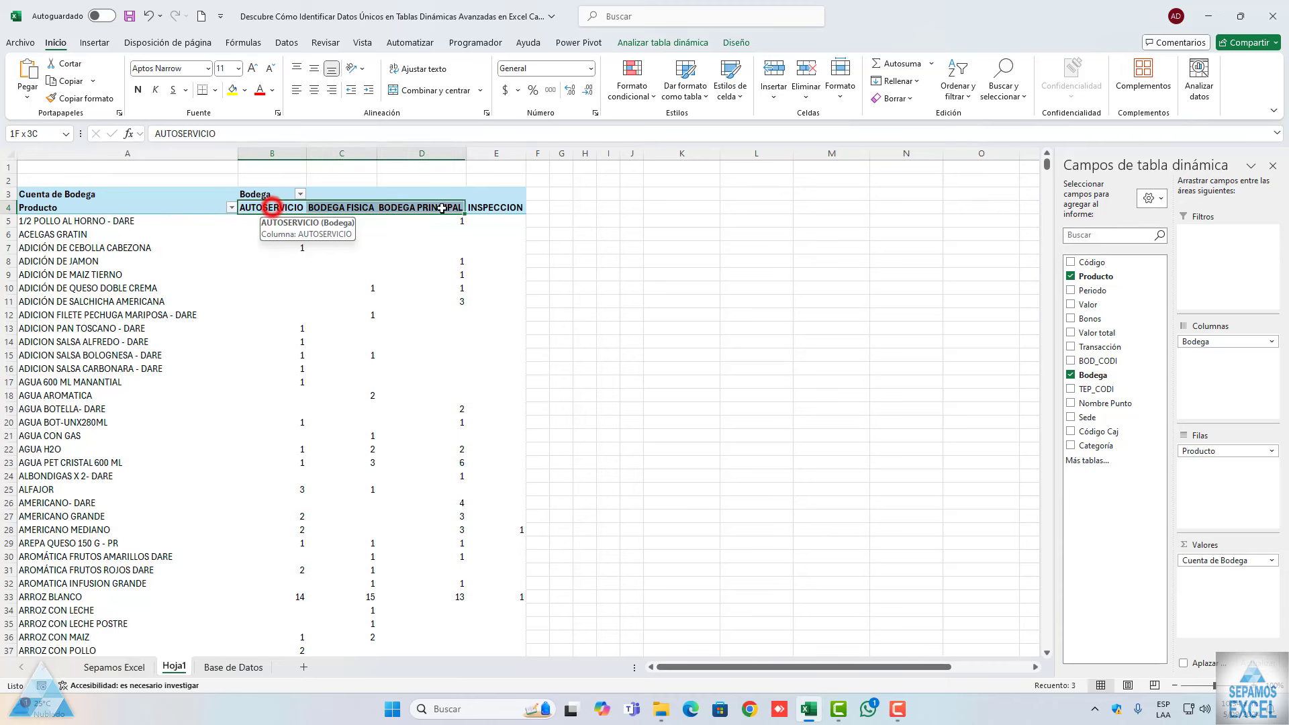
pyautogui.click(424, 284)
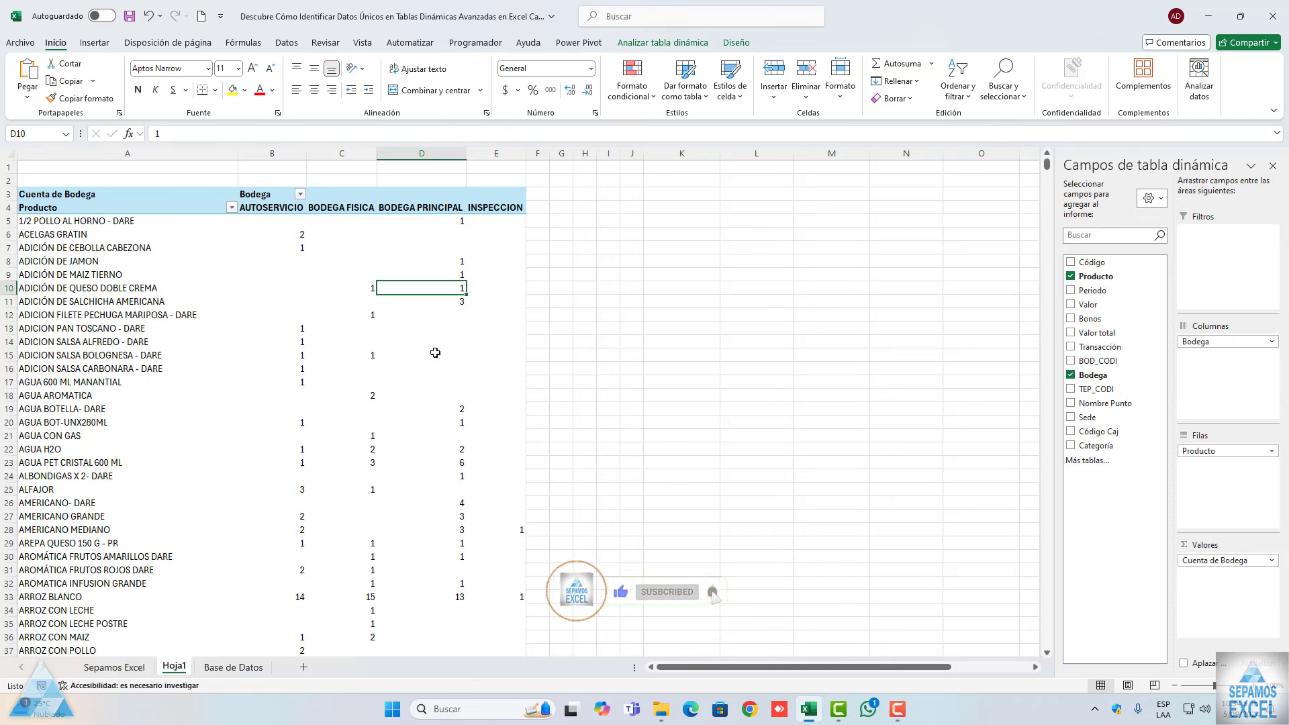
pyautogui.scroll(-6, 145, 345)
pyautogui.scroll(-7, 127, 362)
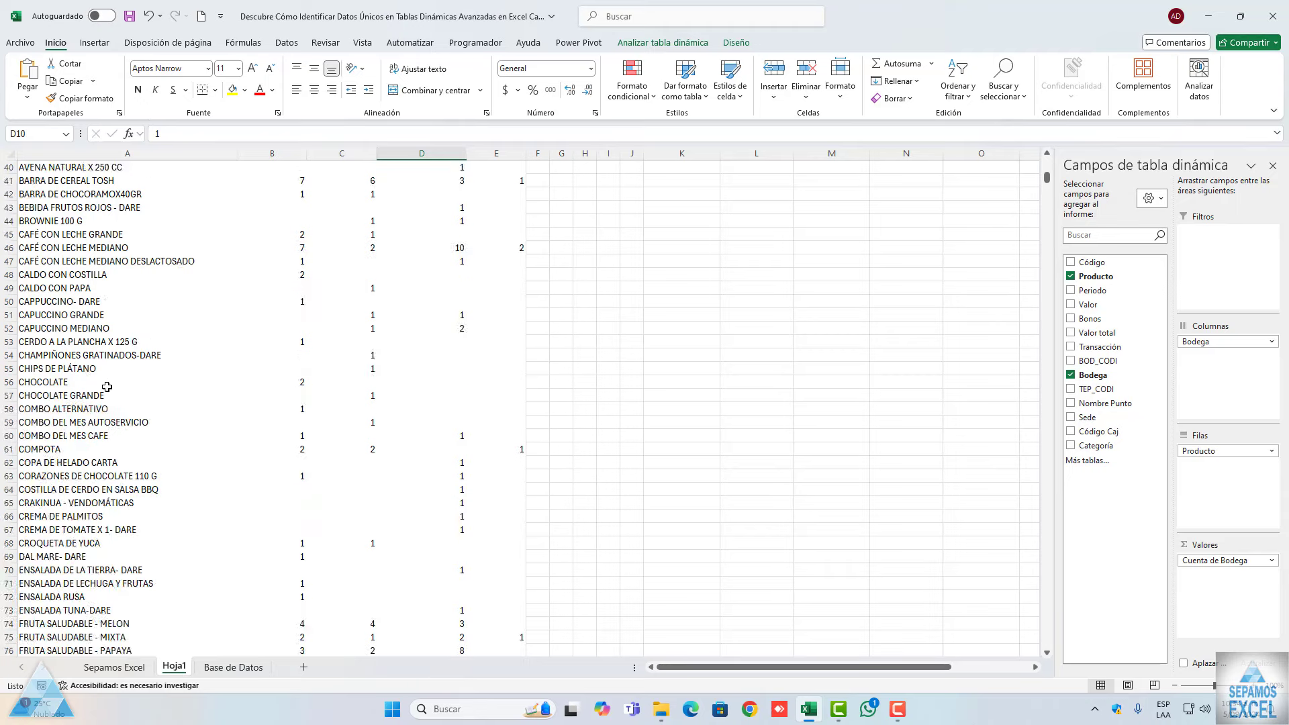
pyautogui.scroll(-7, 107, 387)
pyautogui.scroll(-12, 107, 386)
pyautogui.scroll(-9, 107, 387)
pyautogui.scroll(-7, 107, 386)
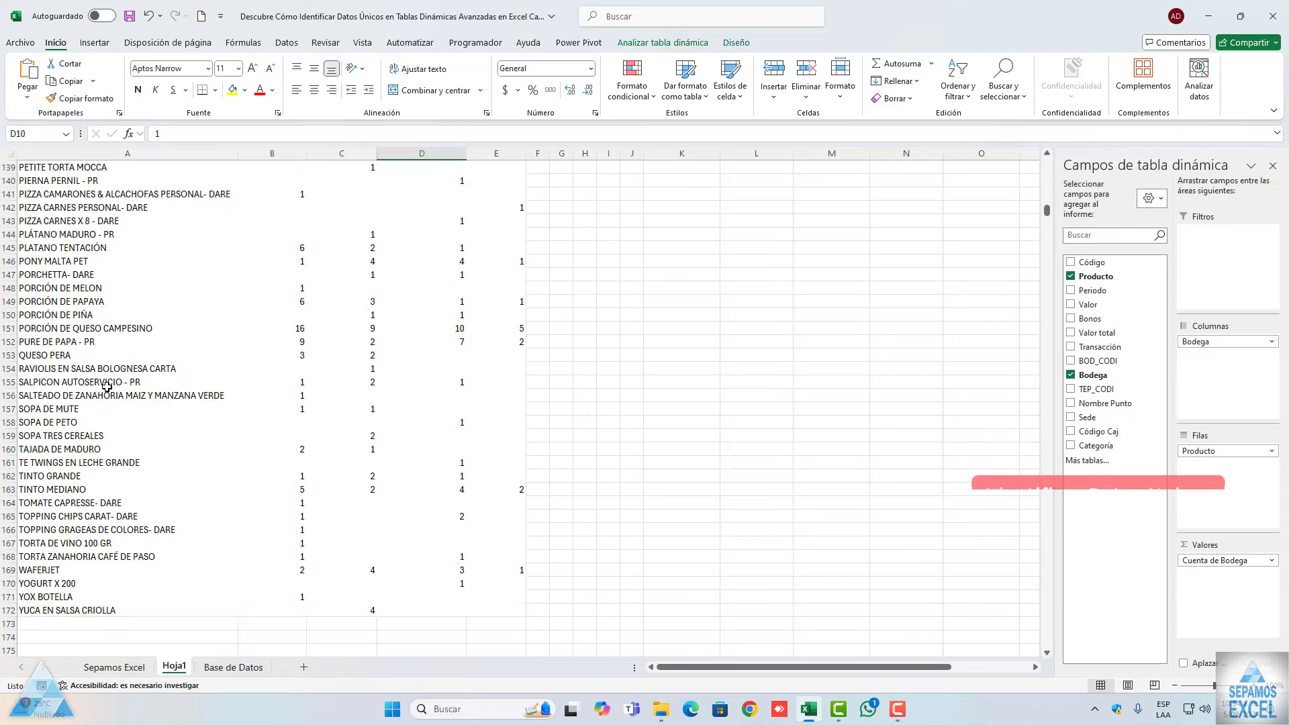
pyautogui.scroll(-5, 107, 386)
pyautogui.scroll(13, 107, 387)
pyautogui.scroll(15, 405, 419)
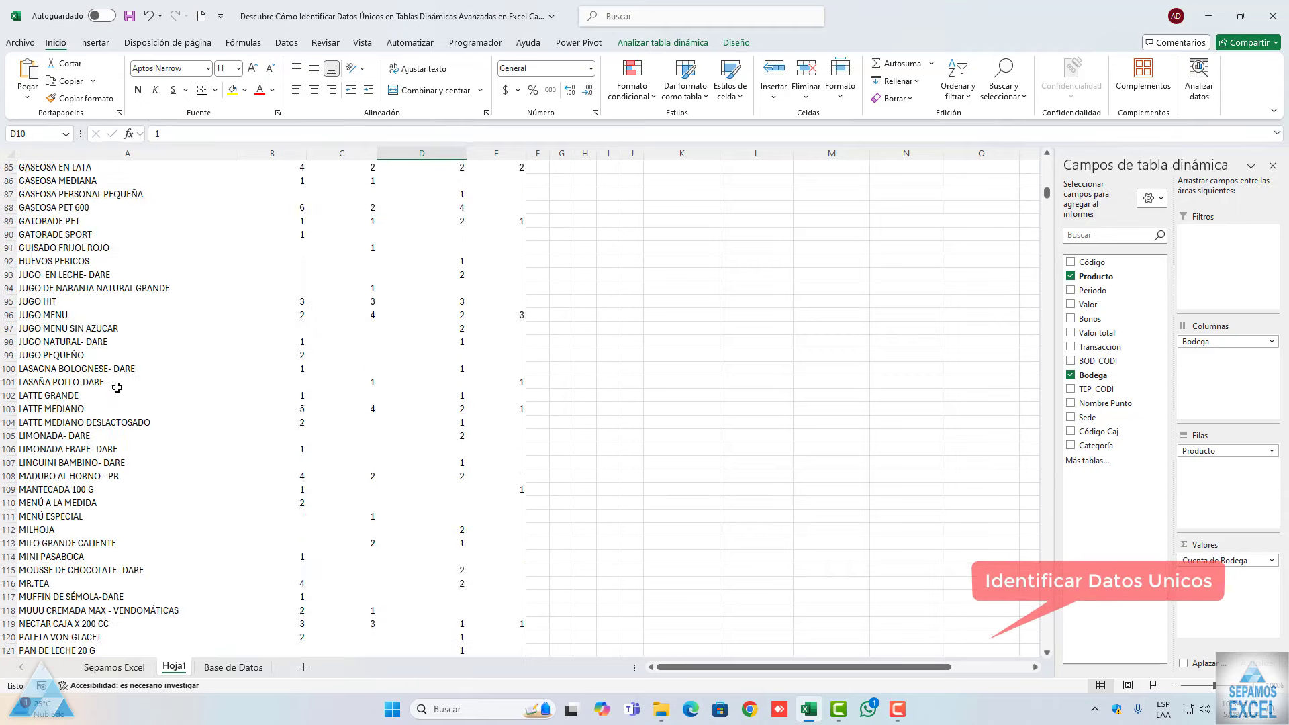
pyautogui.scroll(-8, 405, 419)
pyautogui.click(456, 435)
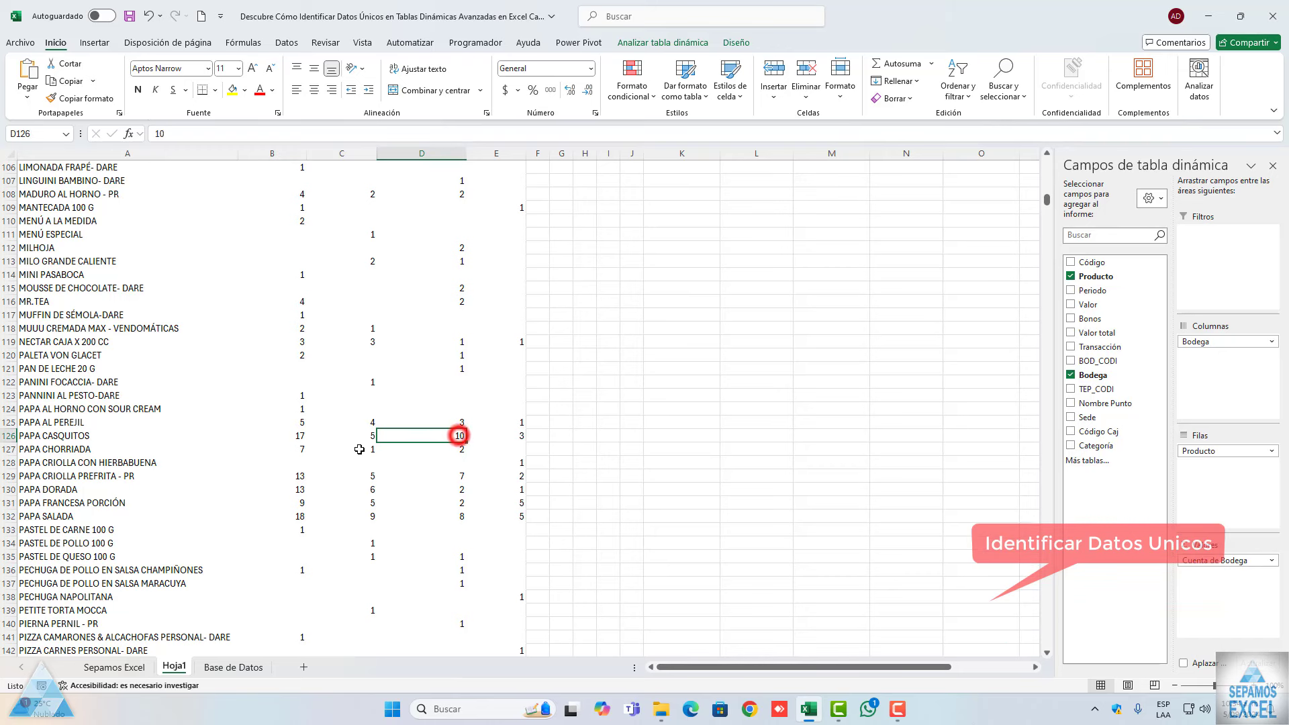
pyautogui.click(300, 435)
pyautogui.click(296, 487)
pyautogui.click(300, 515)
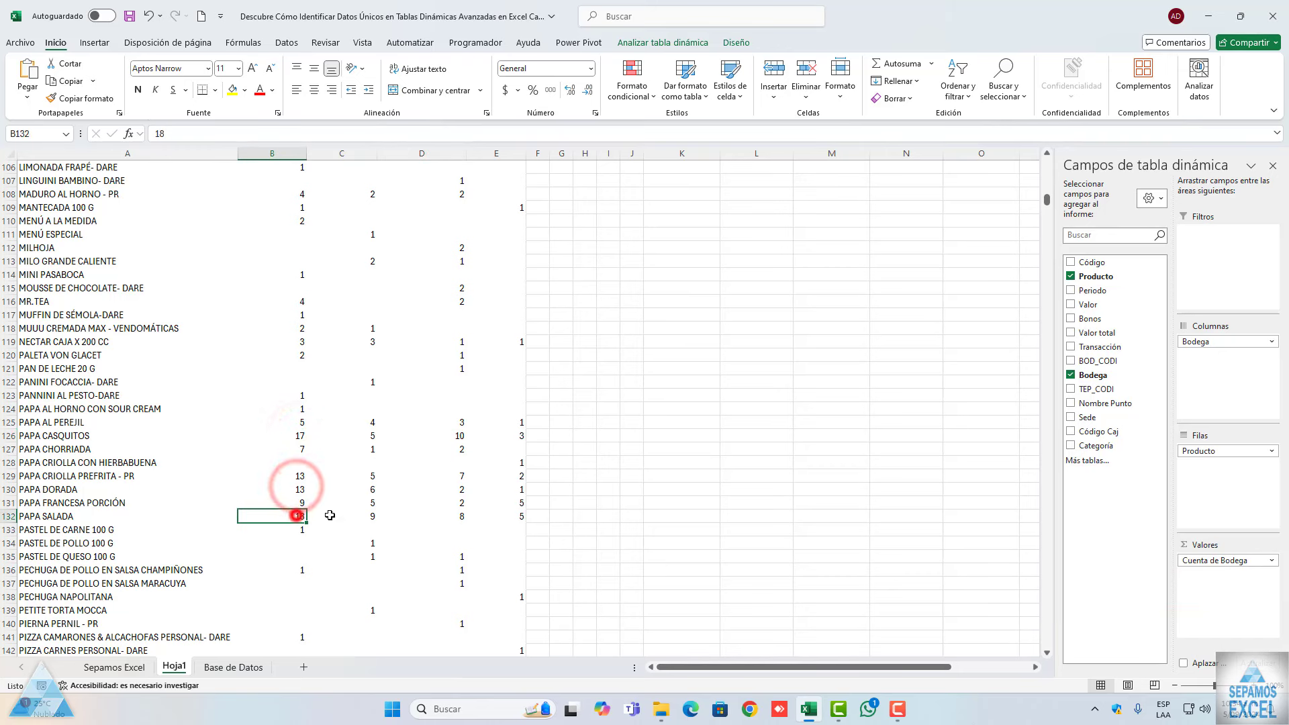
pyautogui.click(370, 515)
pyautogui.click(463, 517)
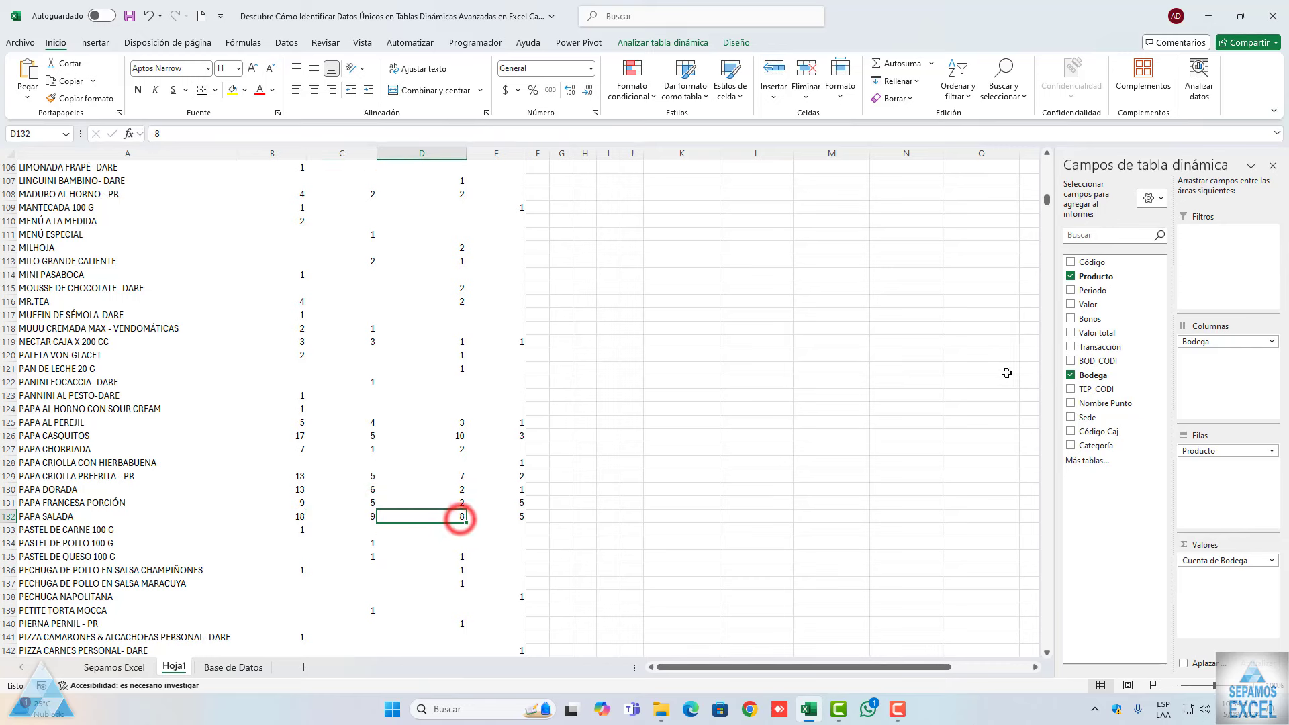
pyautogui.moveTo(1050, 203); pyautogui.dragTo(1047, 165)
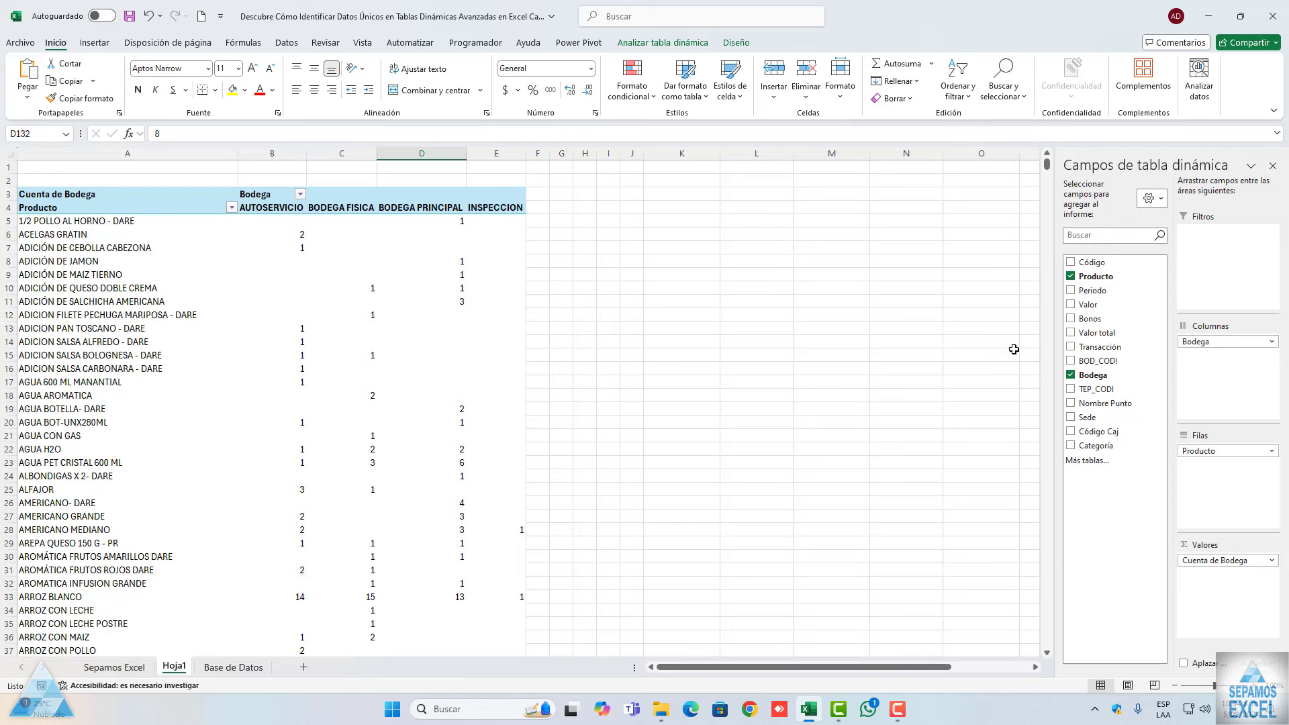
# Remove Bodega and Producto from the pivot and switch to the Base de Datos sheet
pyautogui.click(1070, 374)
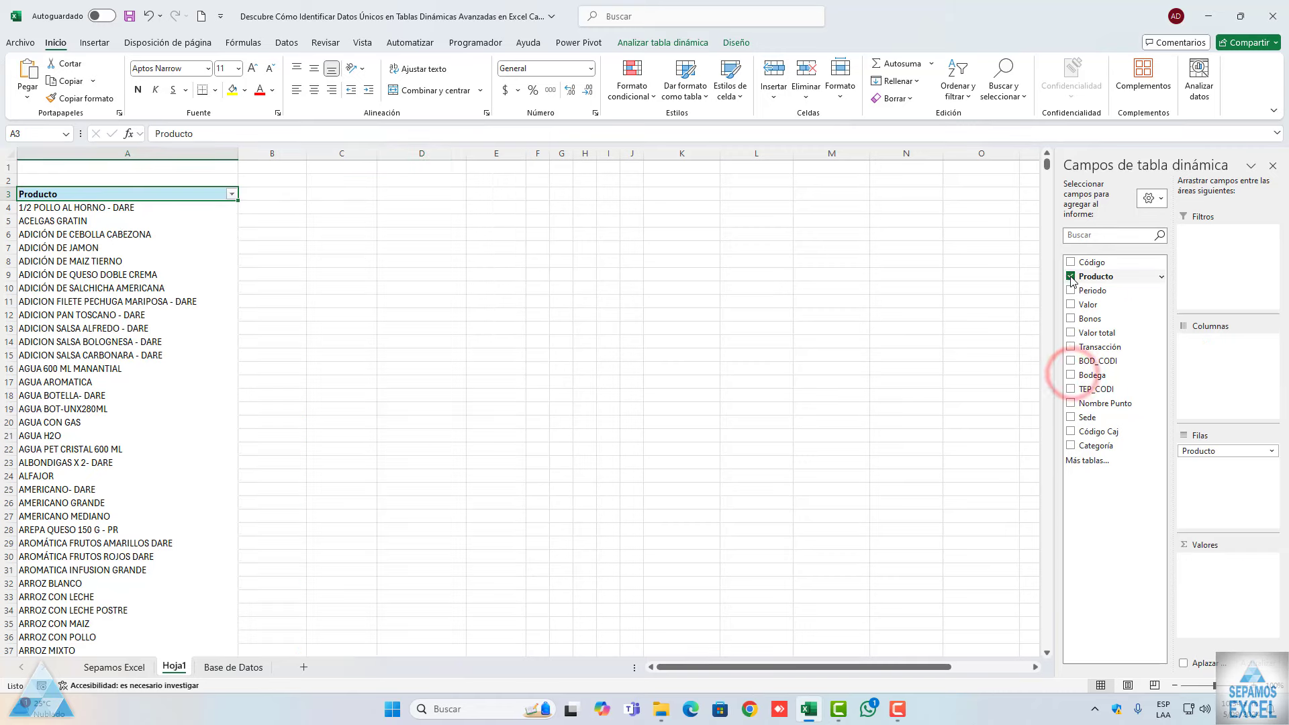
pyautogui.click(1070, 276)
pyautogui.click(249, 668)
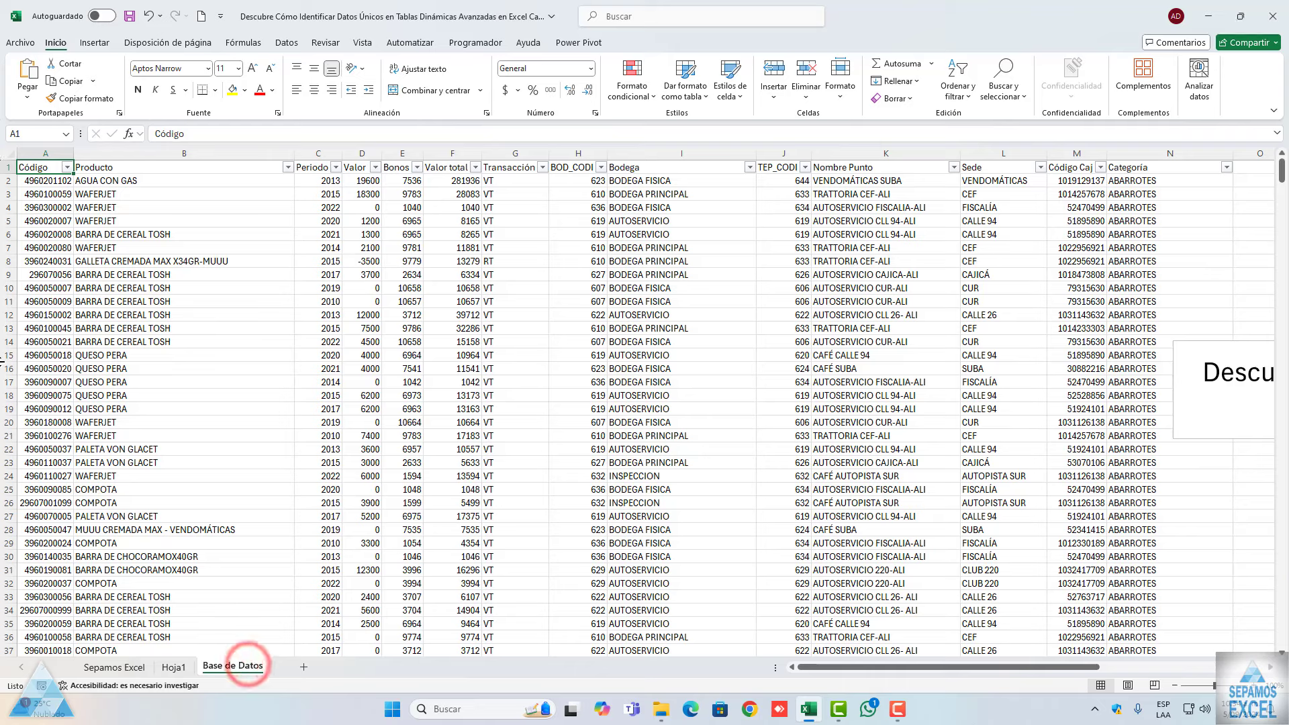
# Review the Categoría, Sede and Nombre Punto filter lists without applying any filter
pyautogui.click(1227, 168)
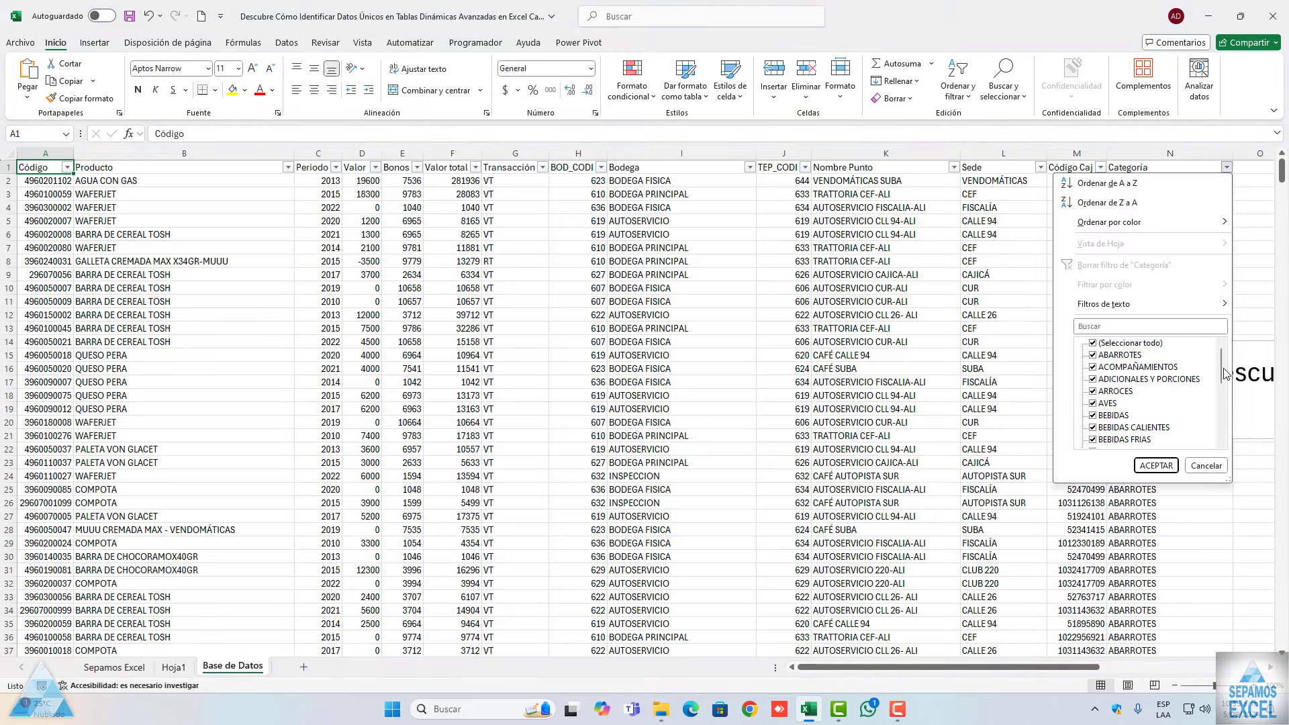
pyautogui.scroll(-2, 1223, 374)
pyautogui.scroll(2, 1219, 360)
pyautogui.moveTo(1221, 380); pyautogui.dragTo(1225, 430)
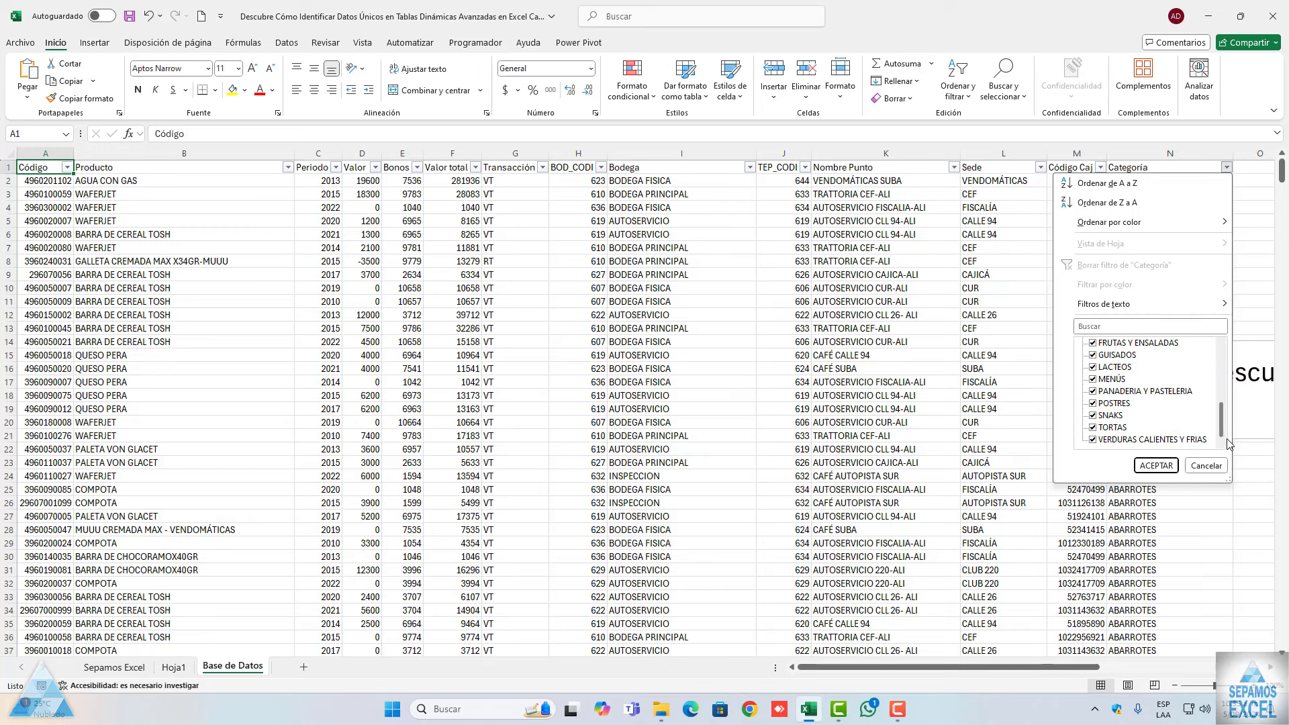
pyautogui.scroll(5, 1219, 405)
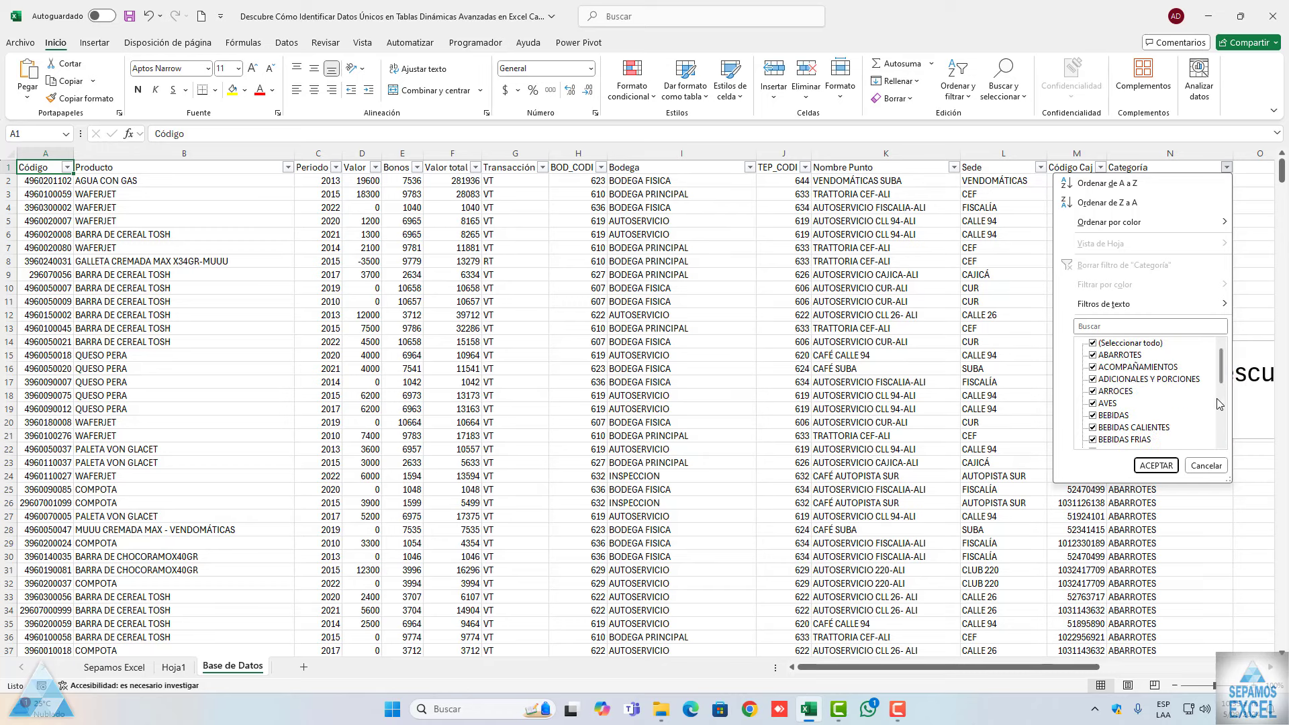
pyautogui.click(677, 390)
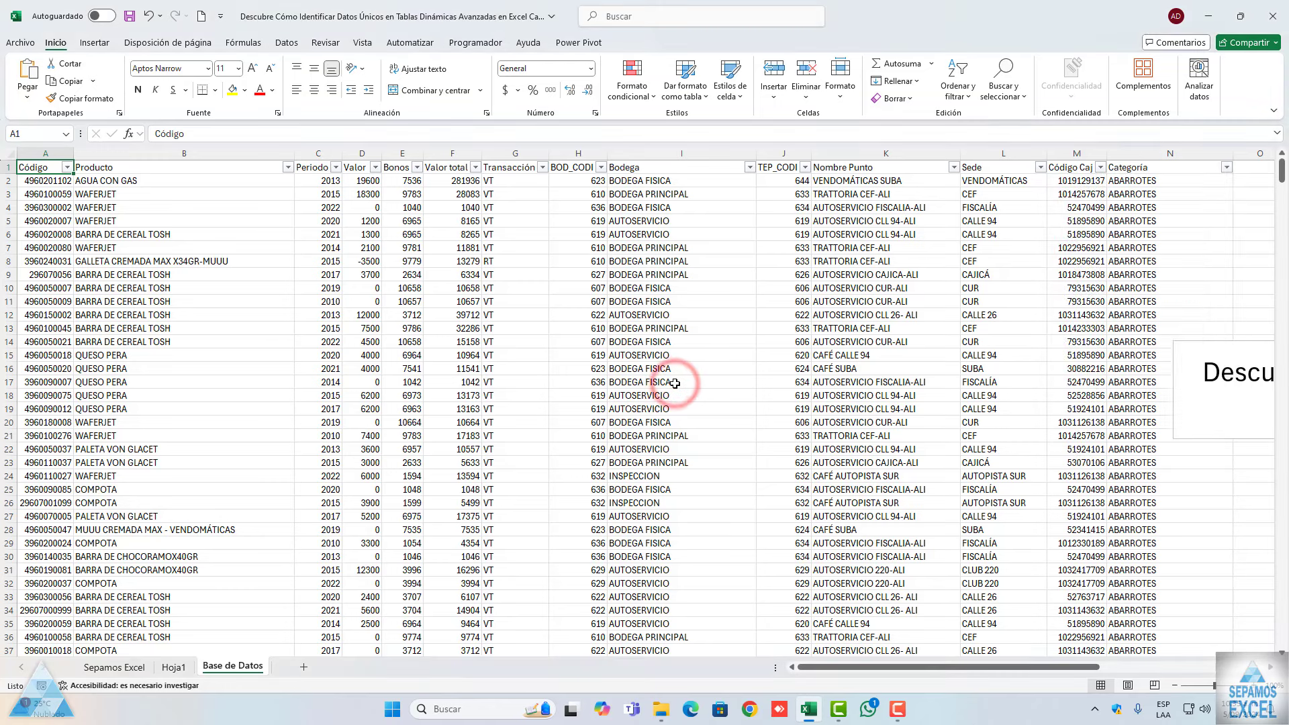
pyautogui.click(1041, 168)
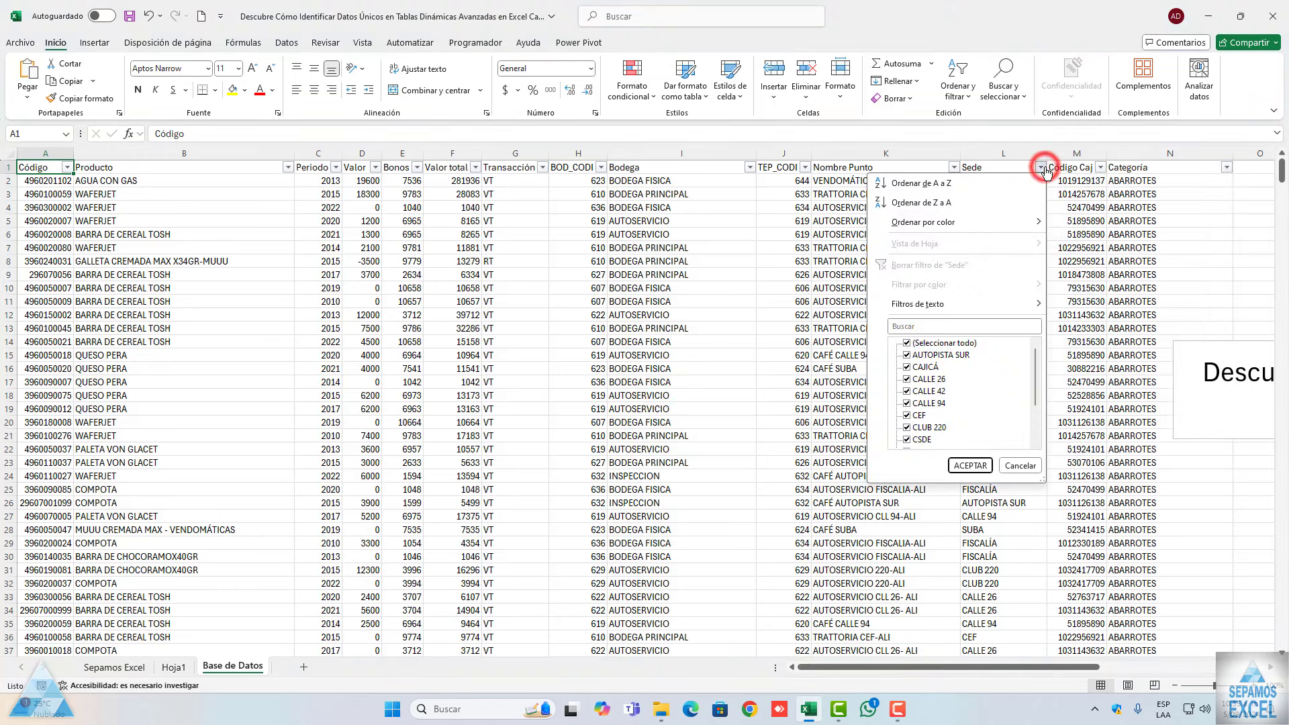
pyautogui.click(709, 287)
pyautogui.click(951, 168)
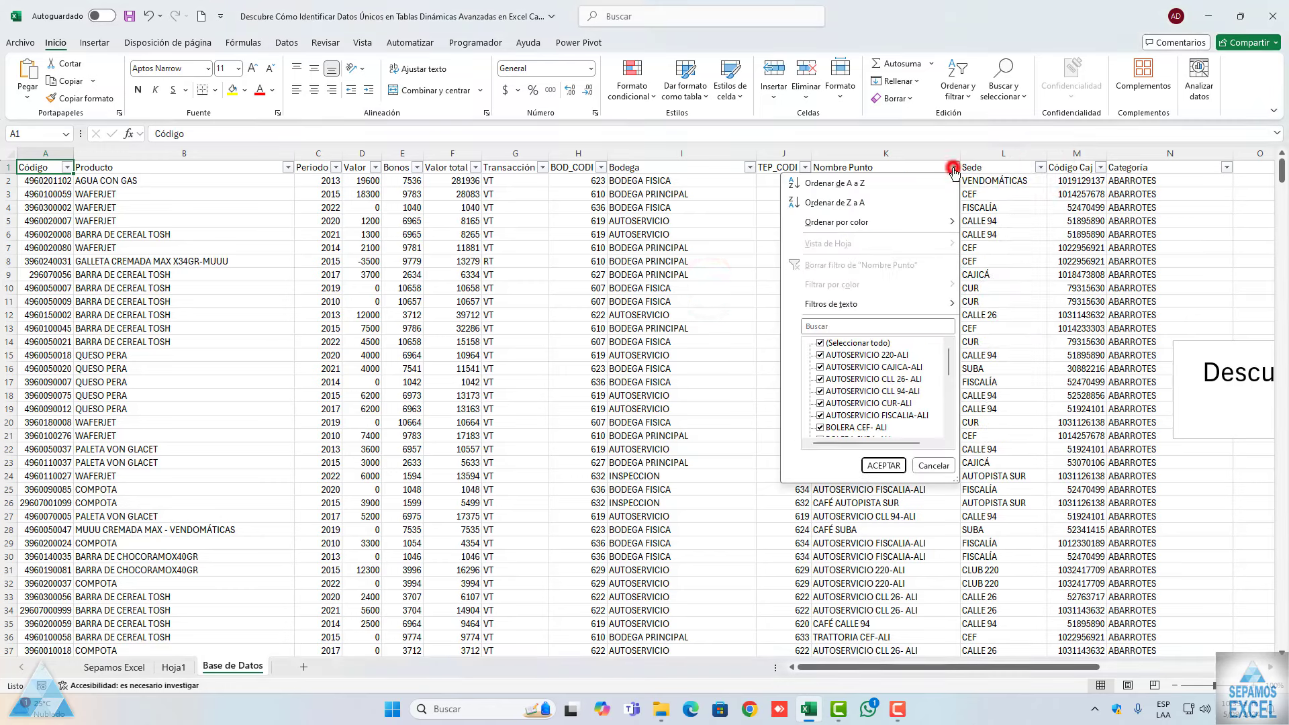
pyautogui.click(717, 257)
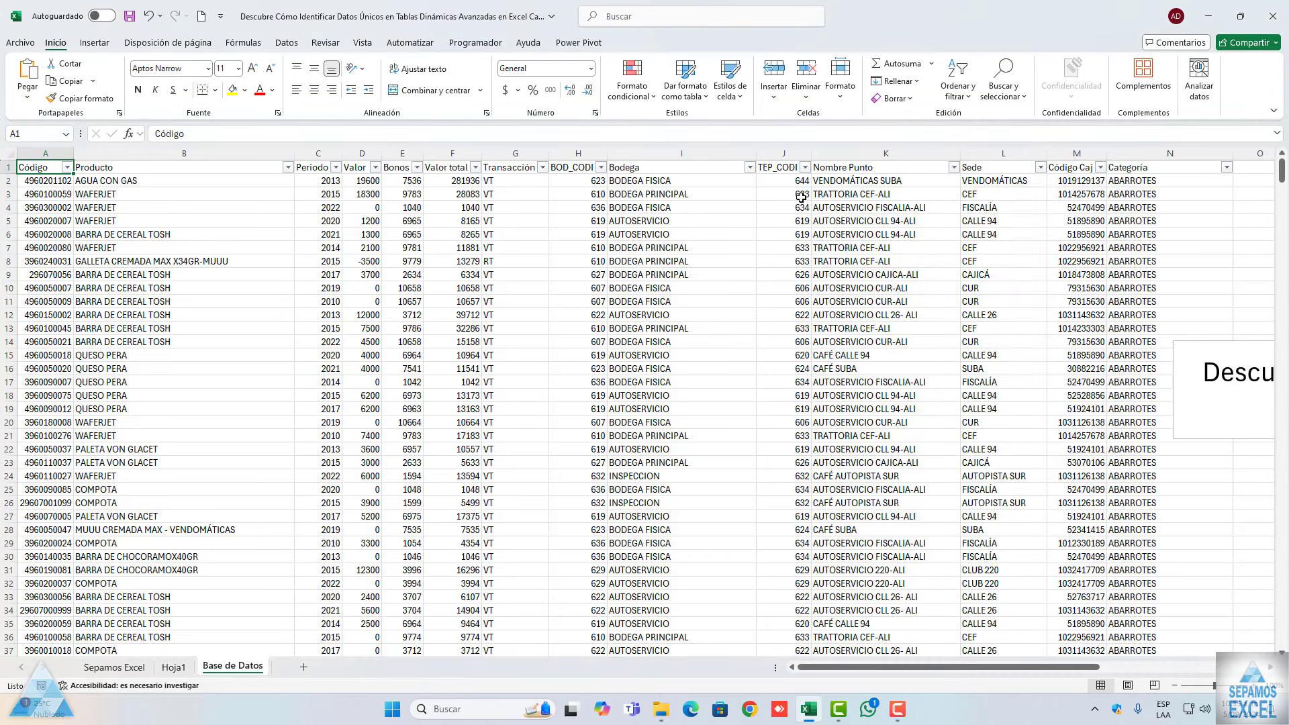
# On Hoja1, add Bodega and Categoría, move Bodega to Columnas and Categoría into Valores as Cuenta de Categoría
pyautogui.click(181, 667)
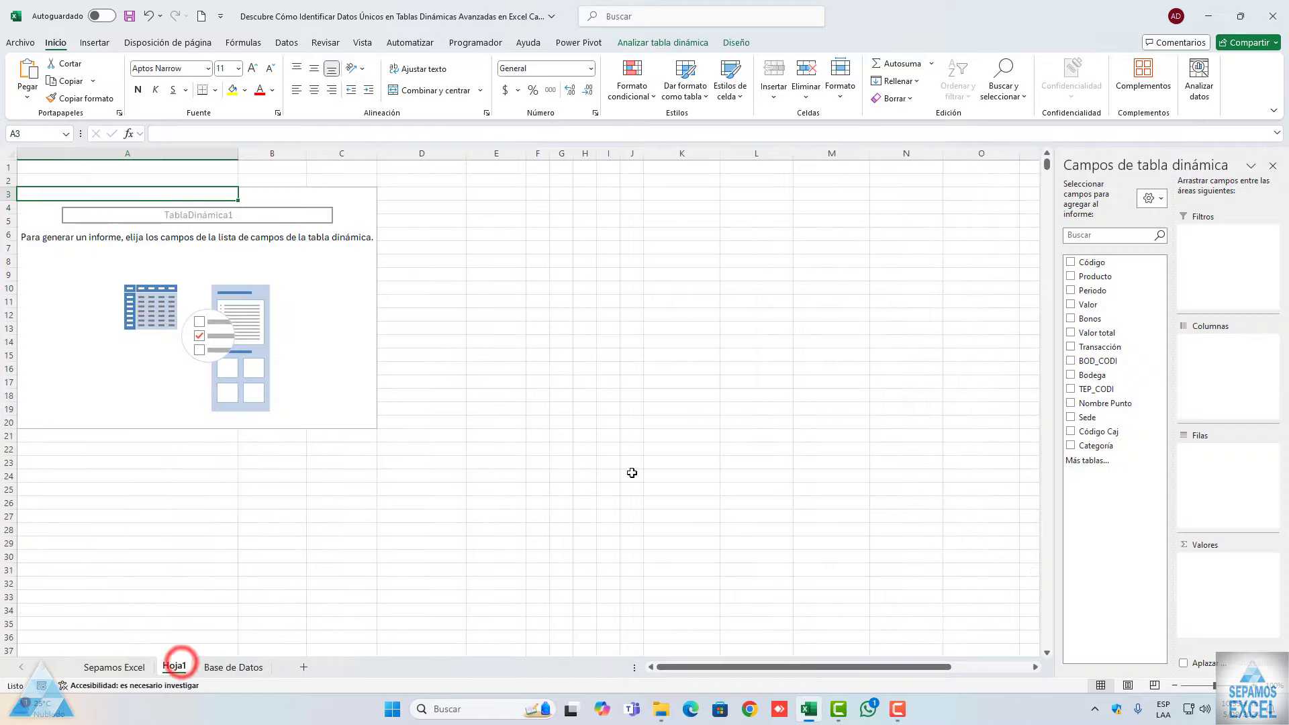
pyautogui.click(1071, 375)
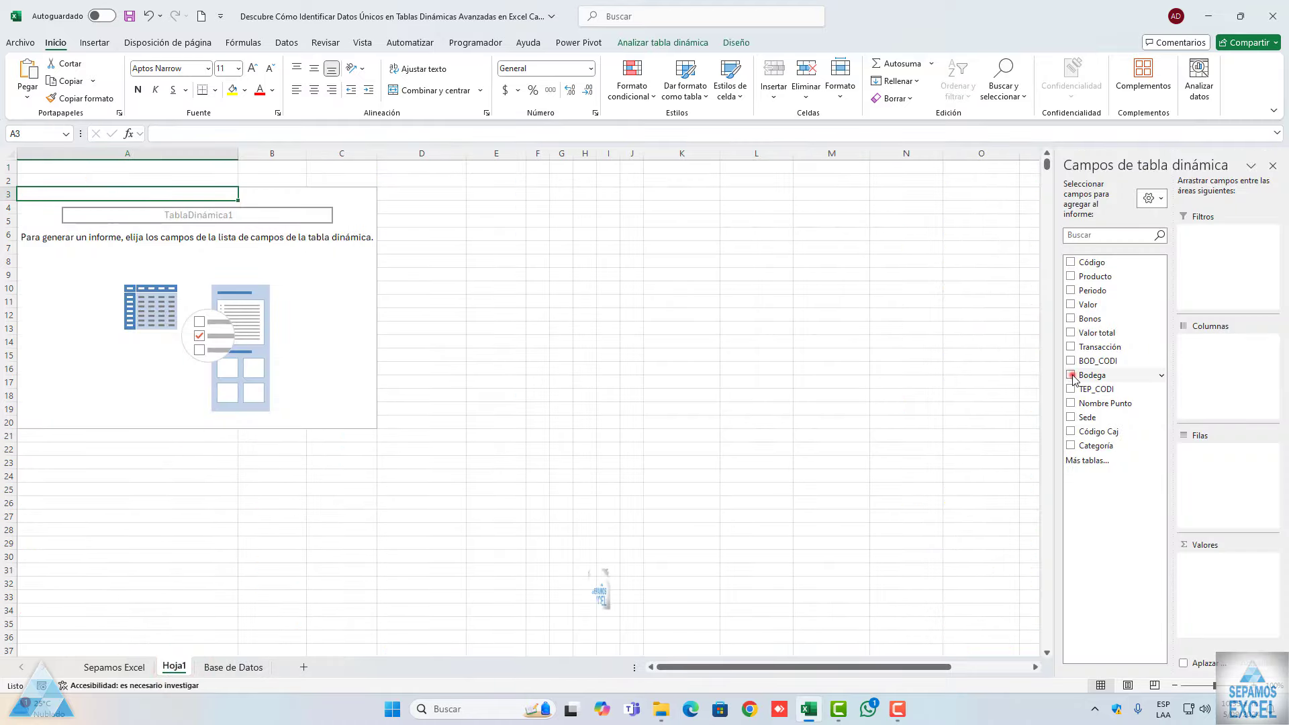
pyautogui.click(1071, 446)
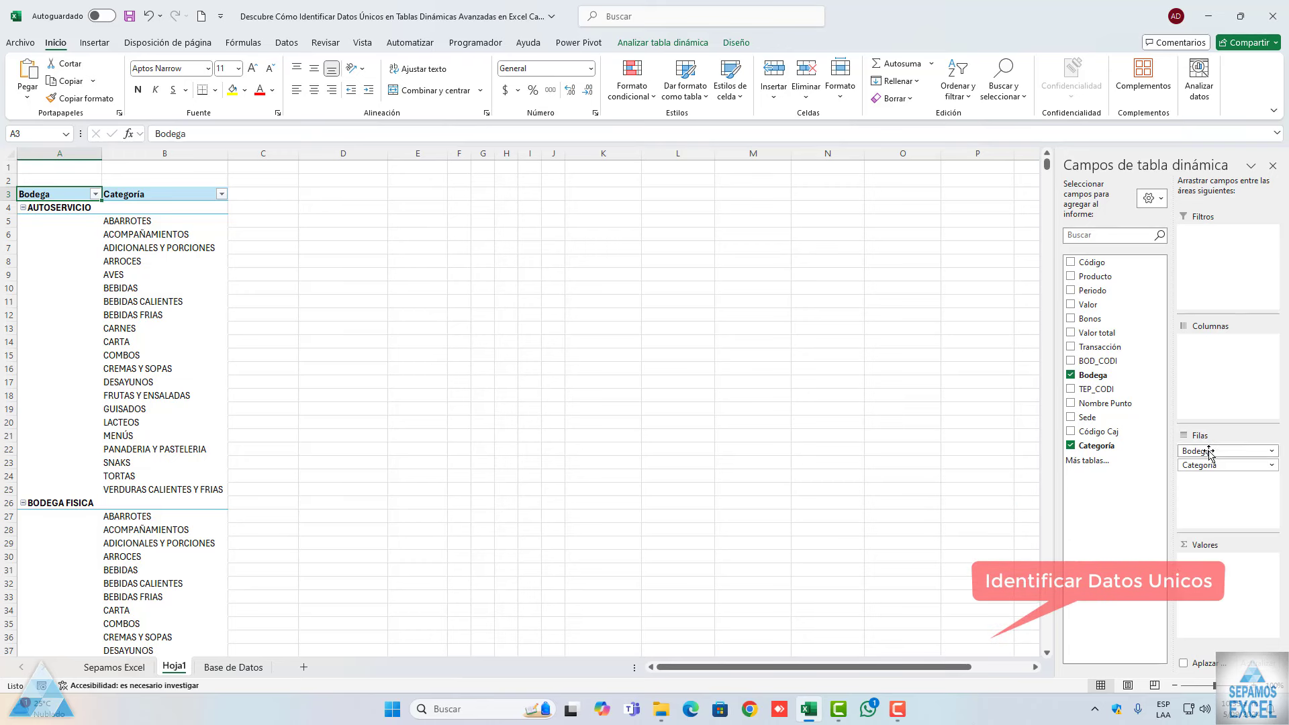
pyautogui.moveTo(1217, 402); pyautogui.dragTo(1218, 402)
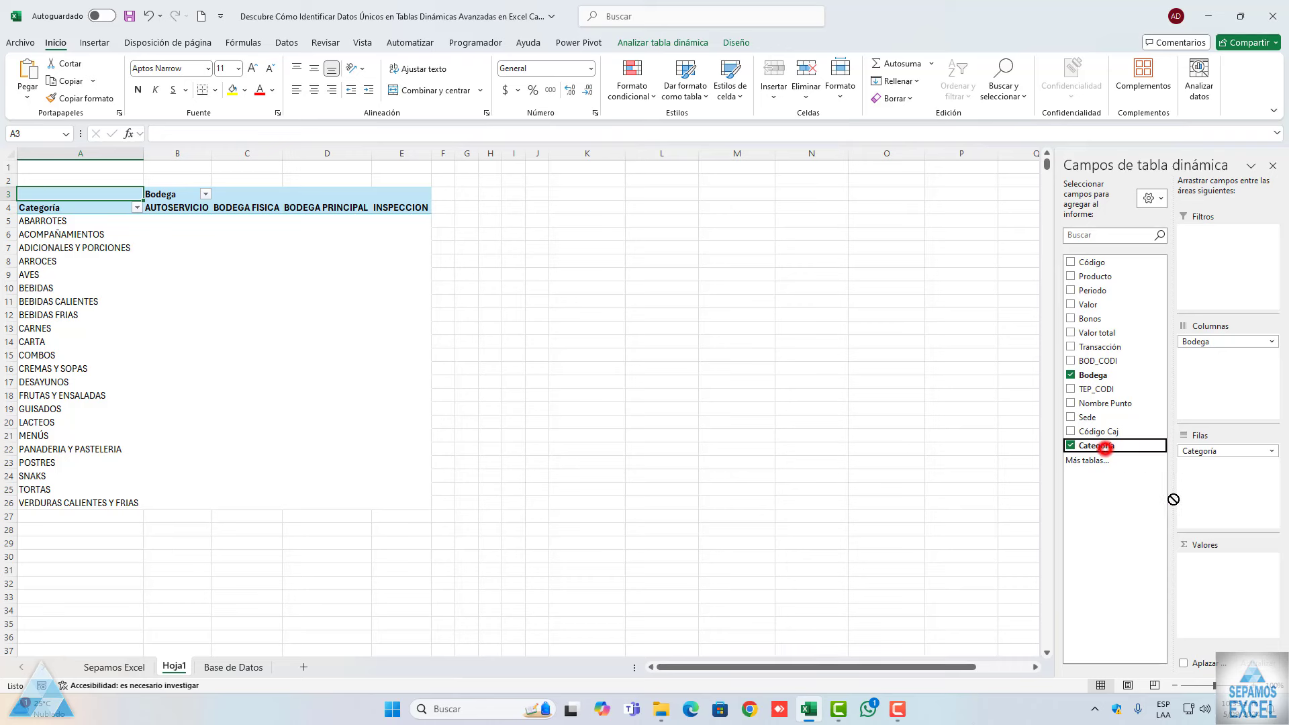
pyautogui.moveTo(1108, 445); pyautogui.dragTo(1208, 564)
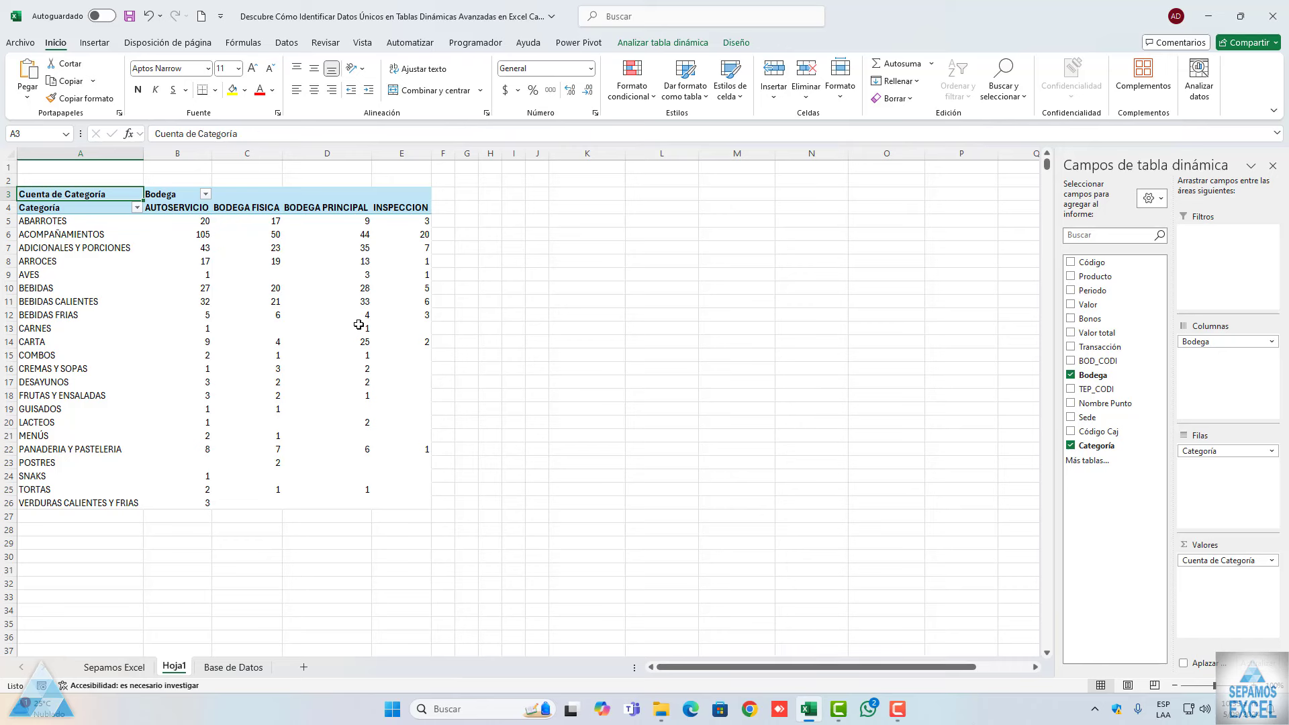
pyautogui.click(360, 290)
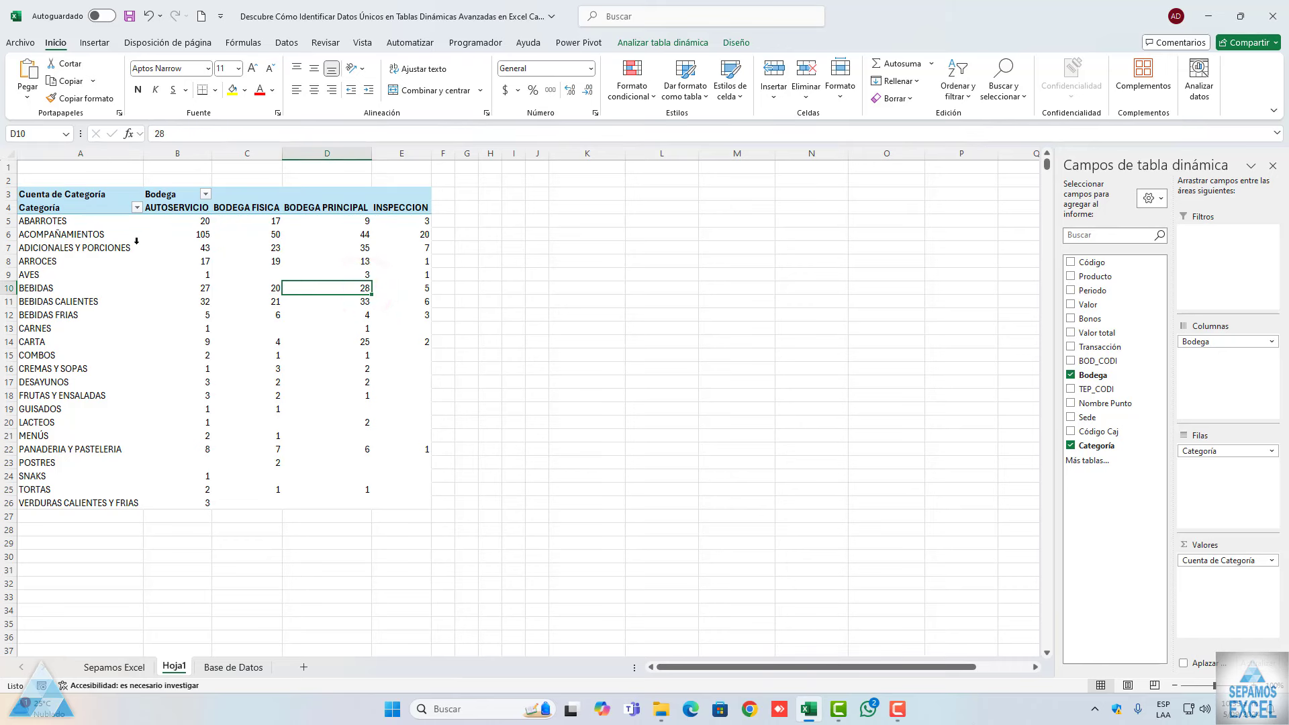
pyautogui.click(180, 210)
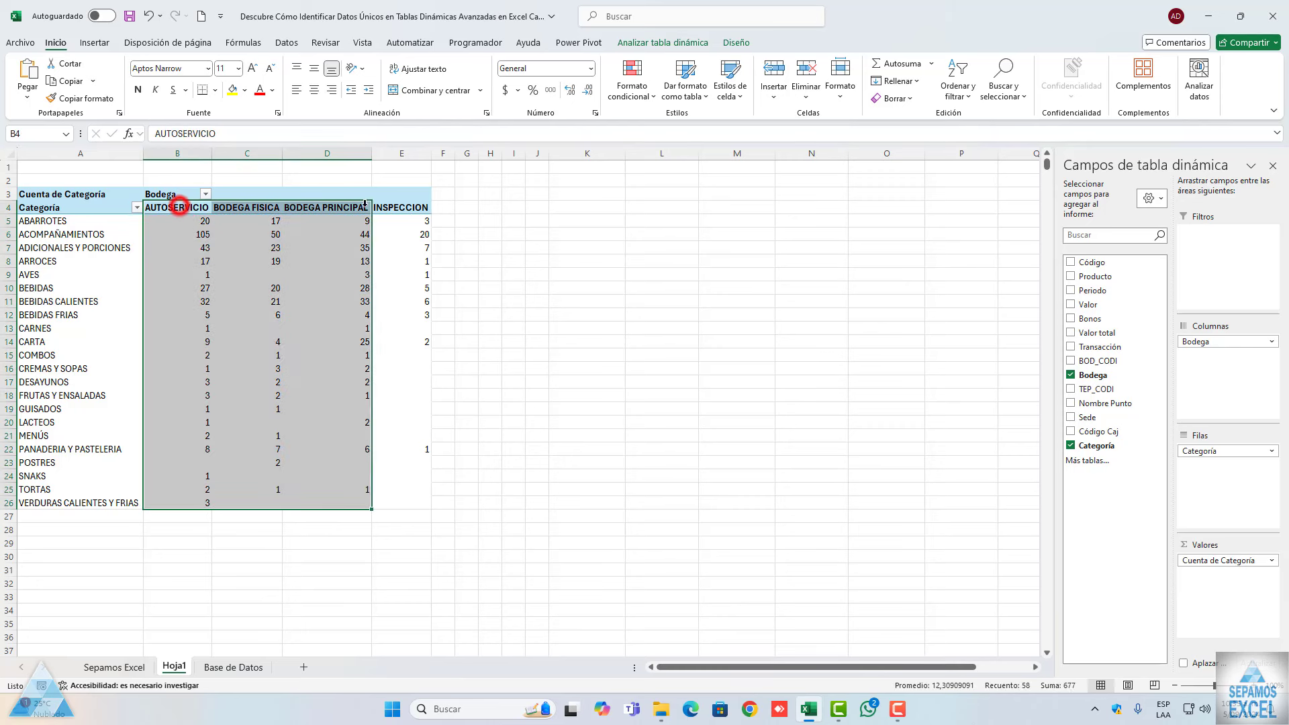
pyautogui.click(224, 302)
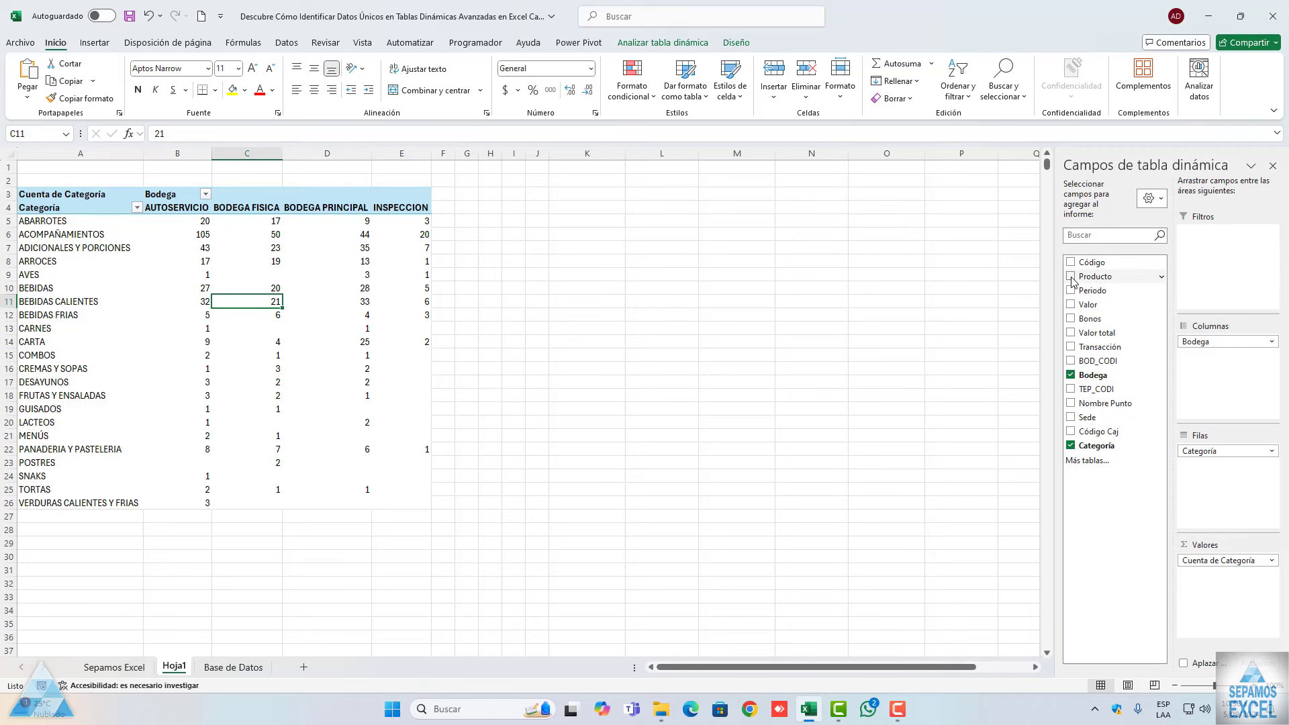
pyautogui.click(1071, 278)
pyautogui.scroll(-6, 238, 383)
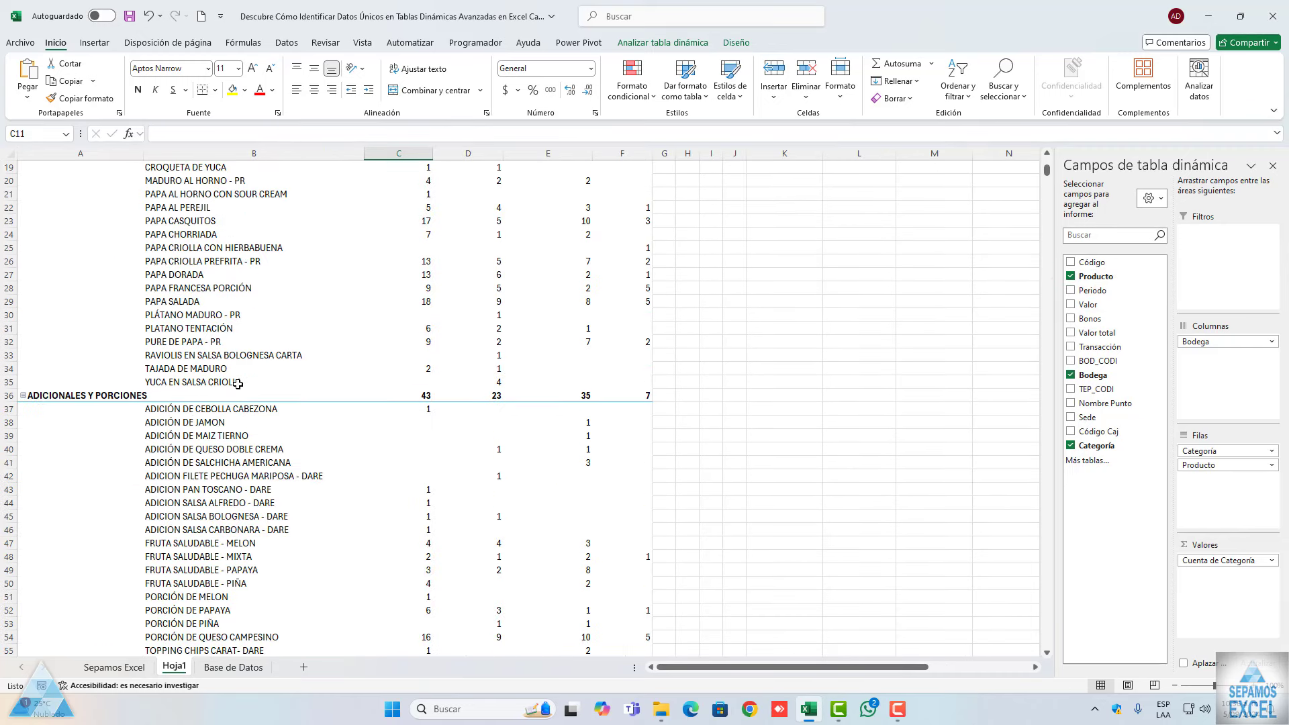
pyautogui.scroll(6, 239, 383)
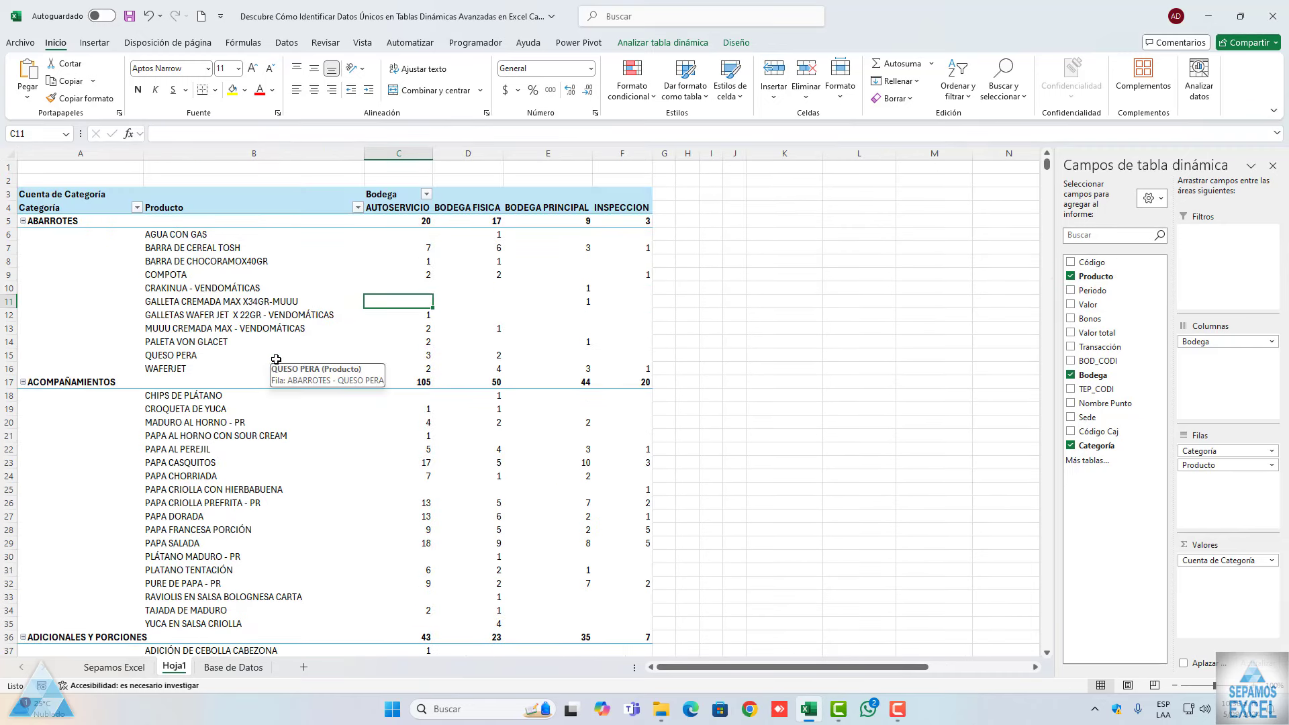
pyautogui.scroll(-6, 276, 359)
pyautogui.scroll(-6, 276, 359)
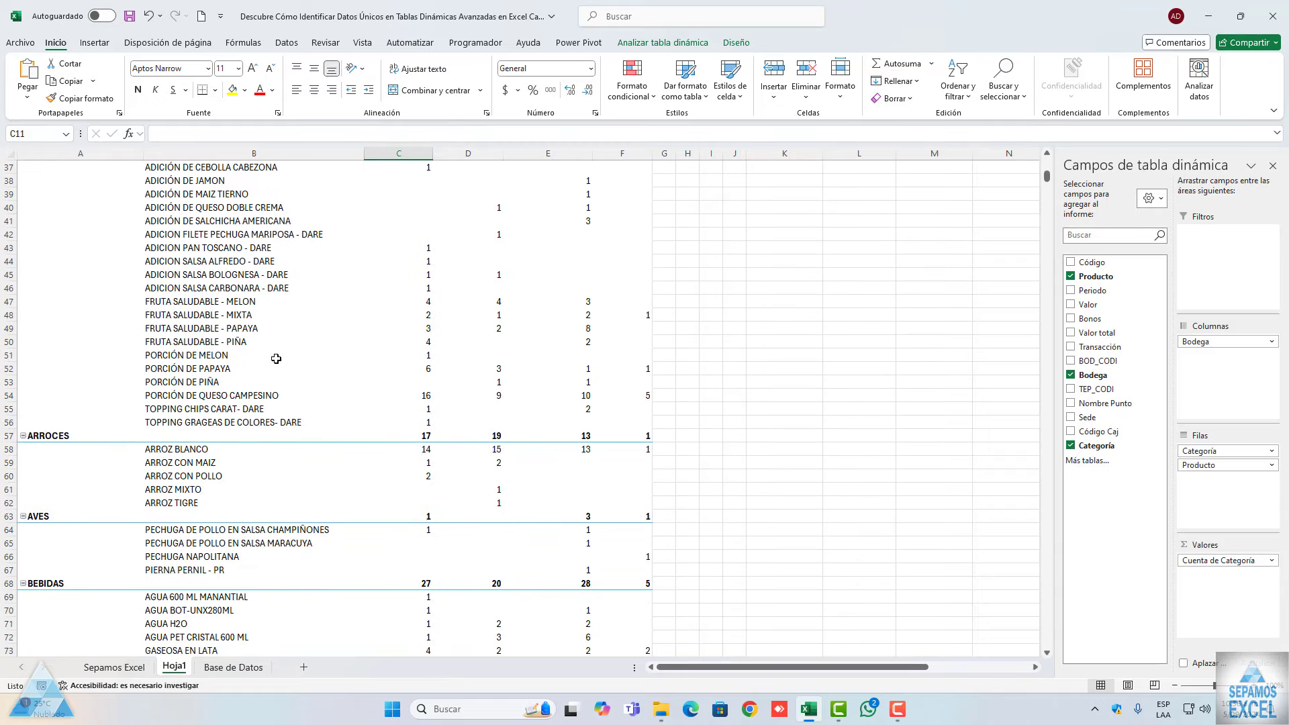
pyautogui.scroll(-3, 276, 359)
pyautogui.scroll(9, 276, 359)
pyautogui.scroll(6, 274, 360)
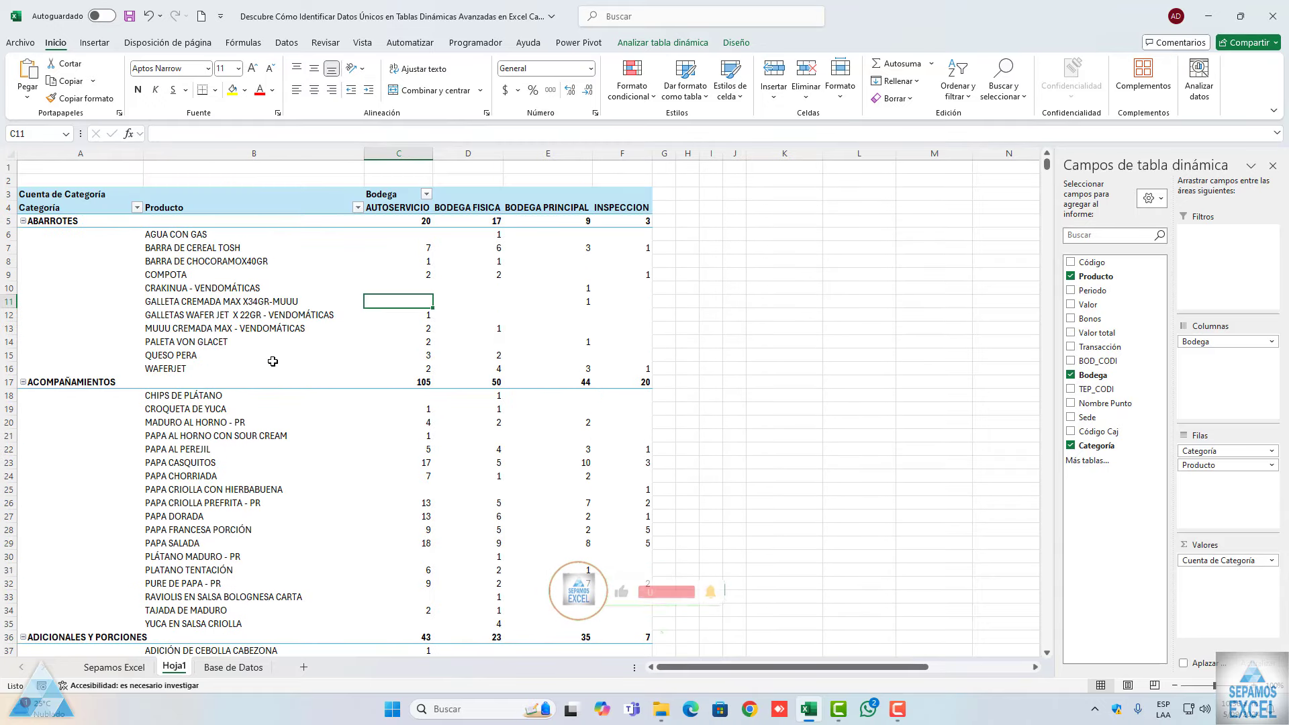
# From the PivotTable Design Report Layout menu, set Repeat All Item Labels
pyautogui.click(215, 276)
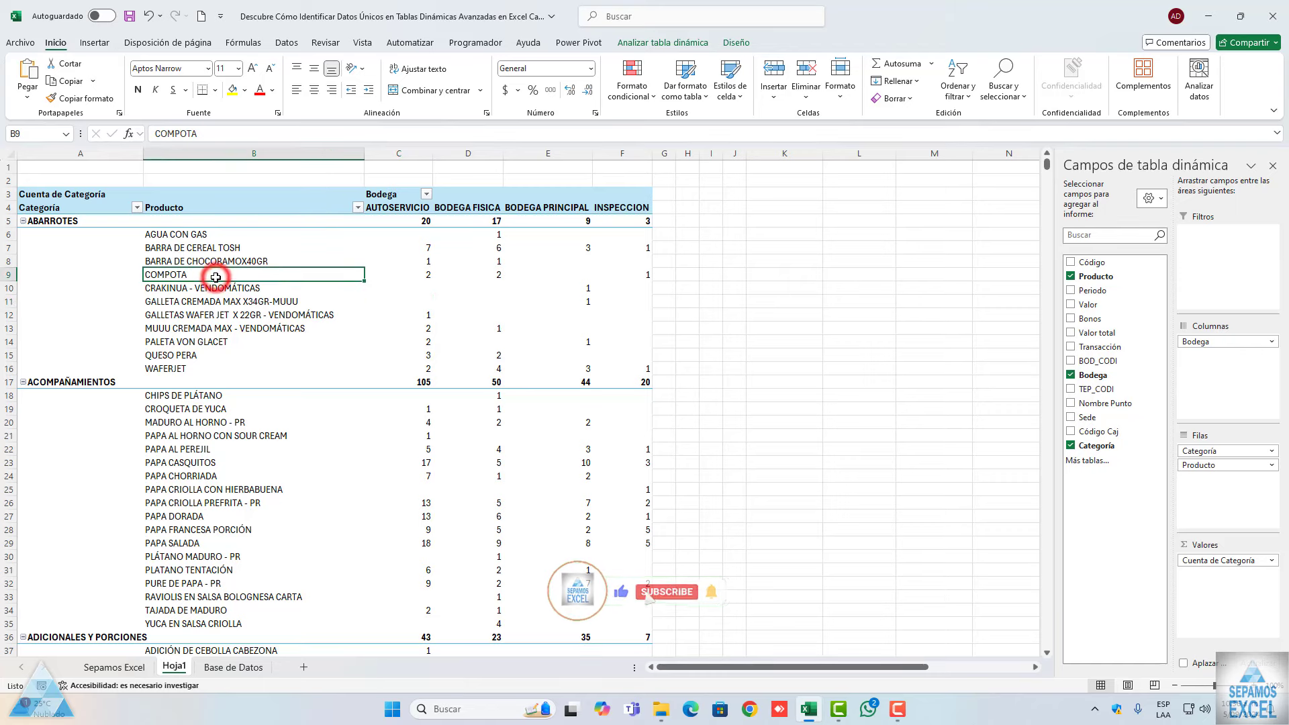
pyautogui.click(737, 42)
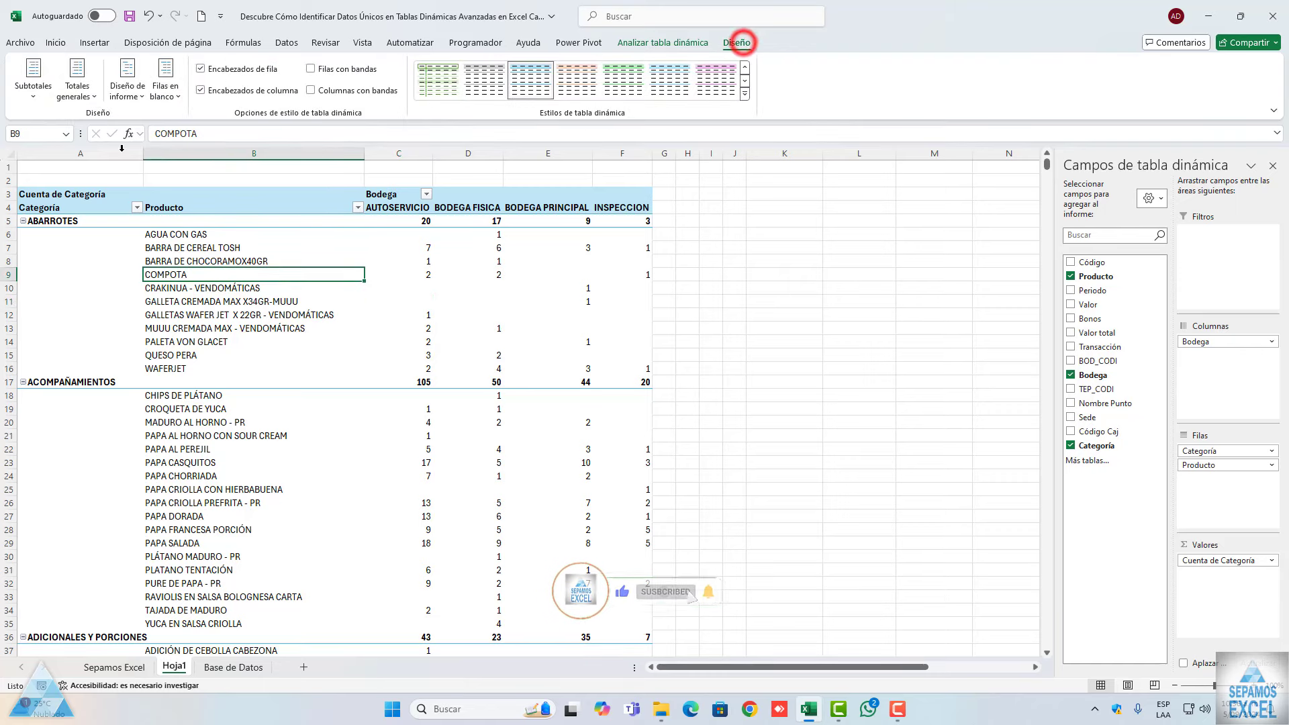
pyautogui.click(129, 91)
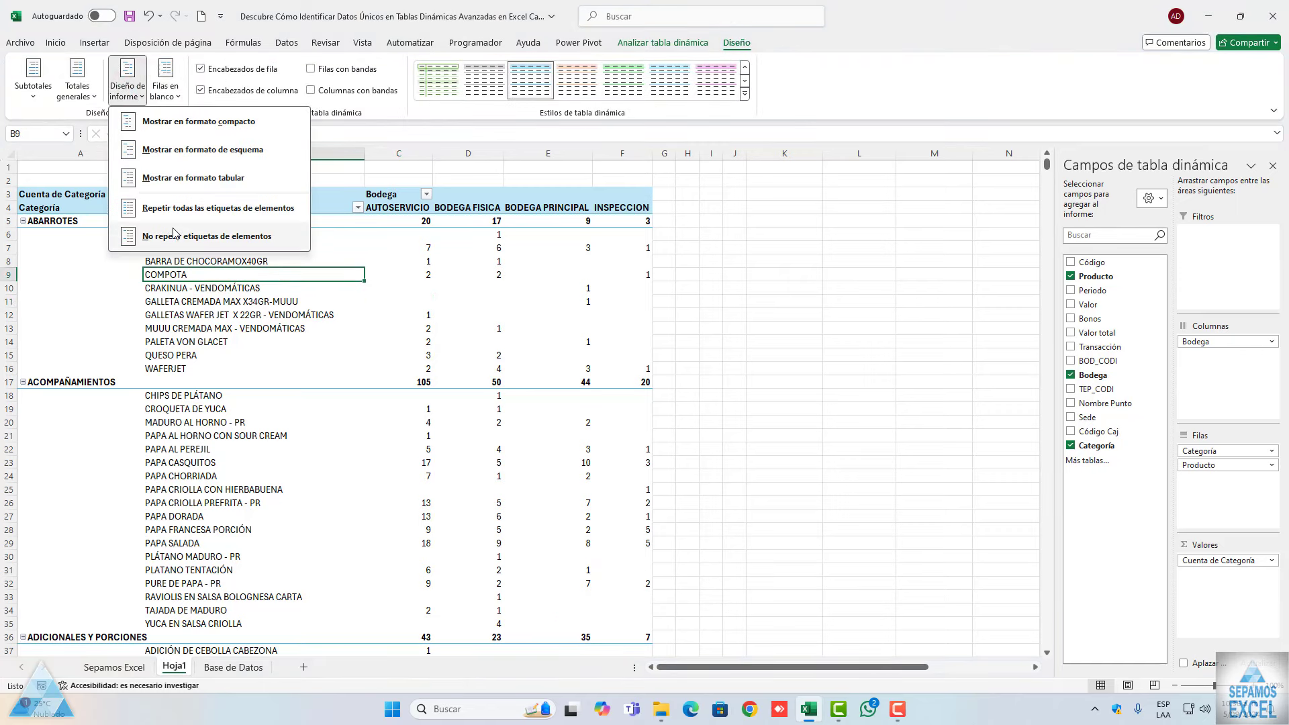
pyautogui.click(173, 235)
pyautogui.click(165, 91)
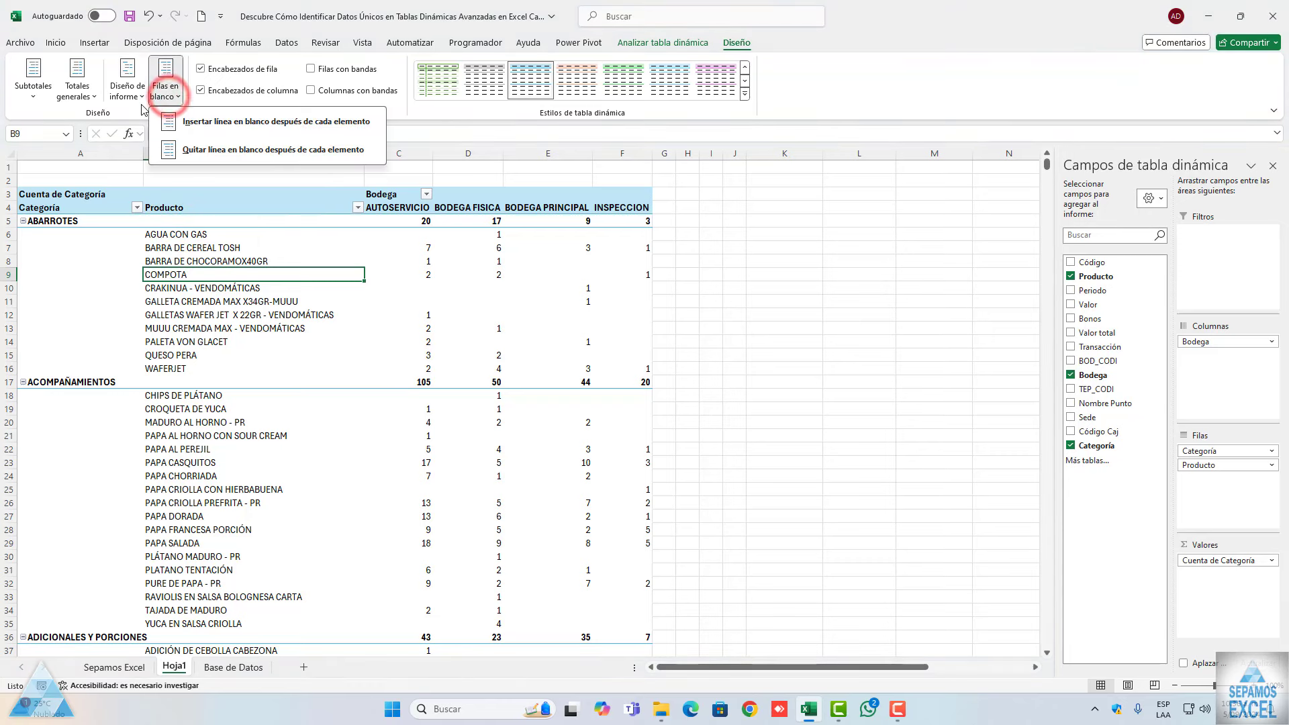
pyautogui.click(128, 91)
pyautogui.click(173, 204)
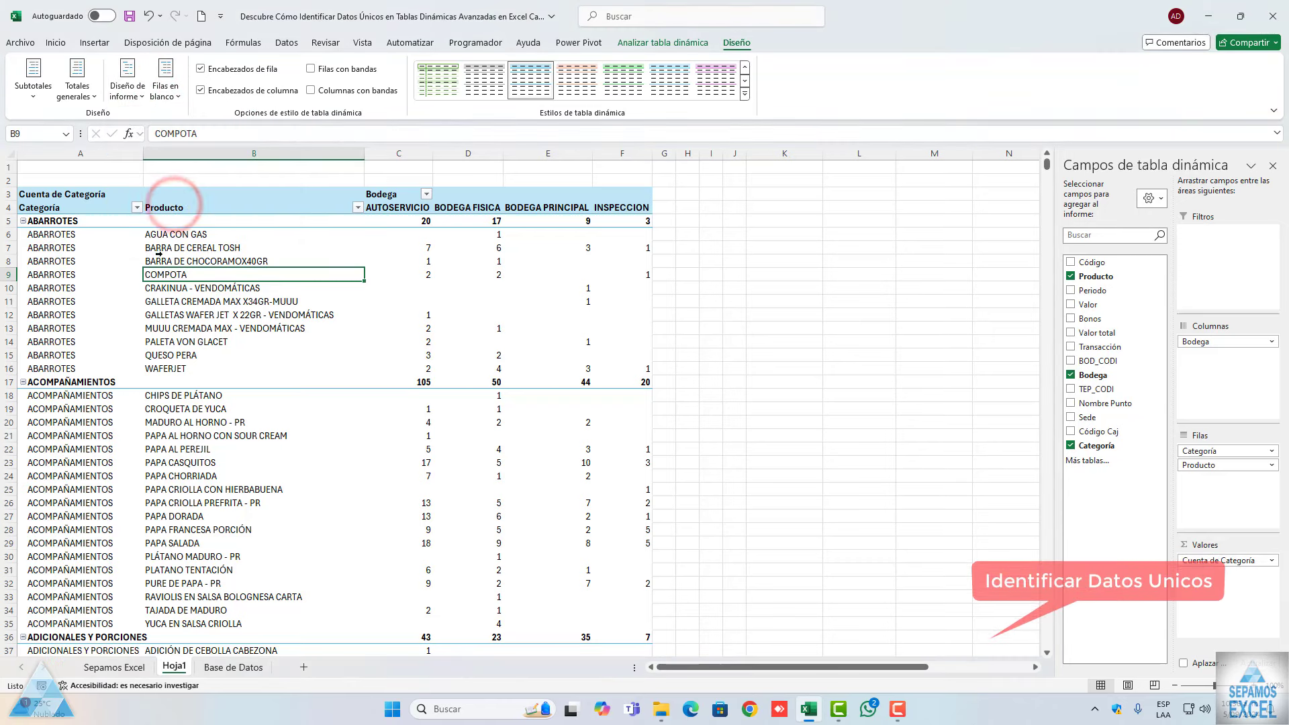
pyautogui.scroll(-5, 219, 361)
pyautogui.scroll(-1, 219, 361)
pyautogui.scroll(6, 220, 361)
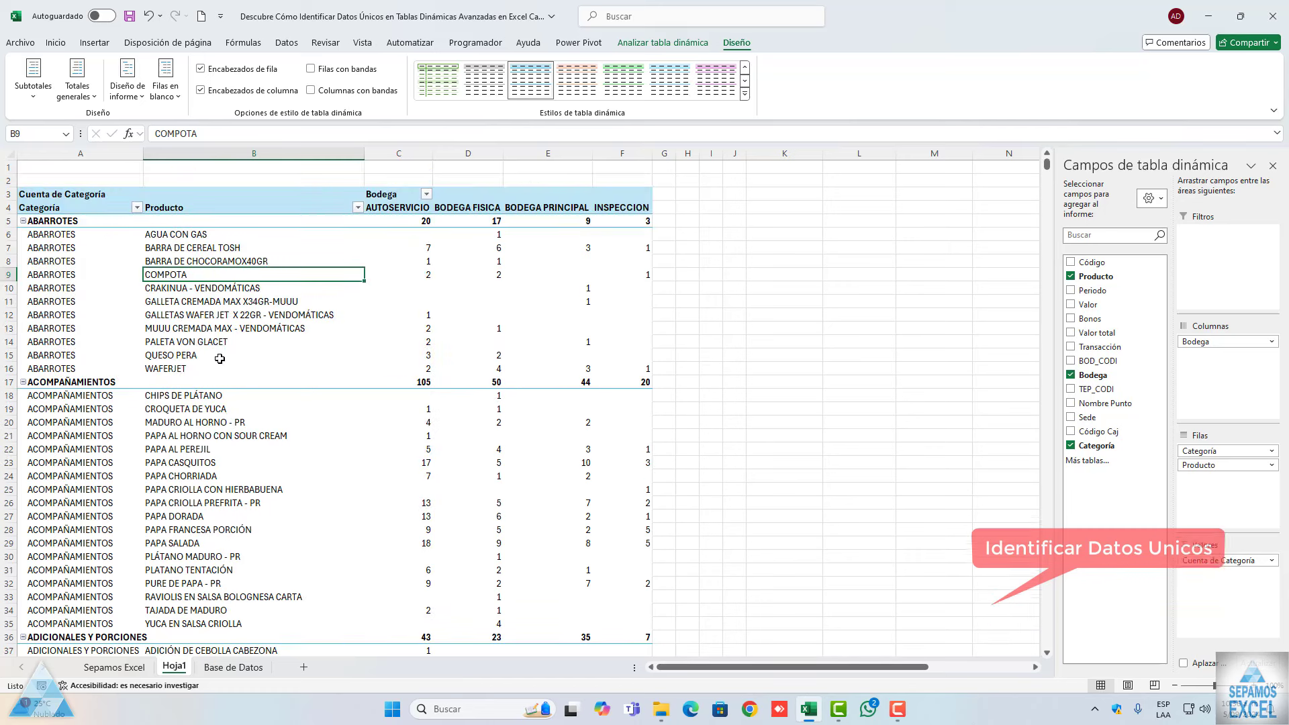
# Switch to Do Not Repeat Item Labels and apply Show in Tabular Form
pyautogui.click(128, 88)
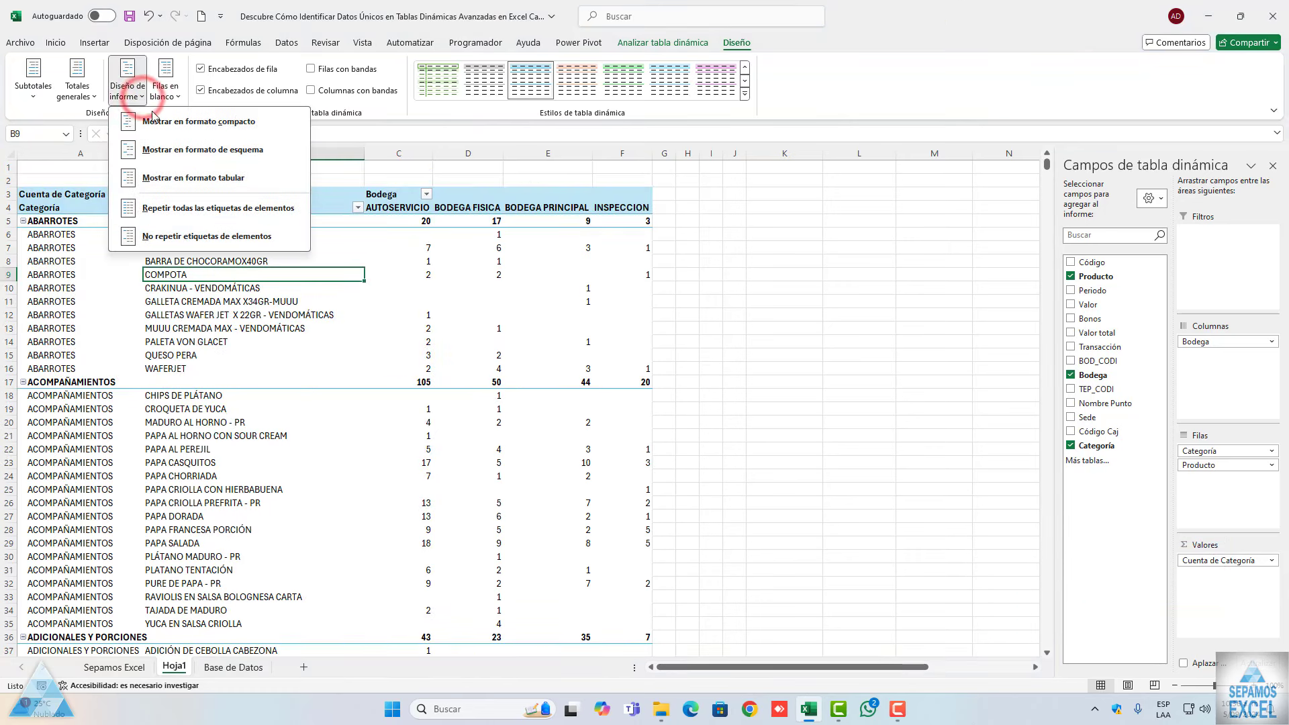
pyautogui.click(208, 210)
pyautogui.click(127, 87)
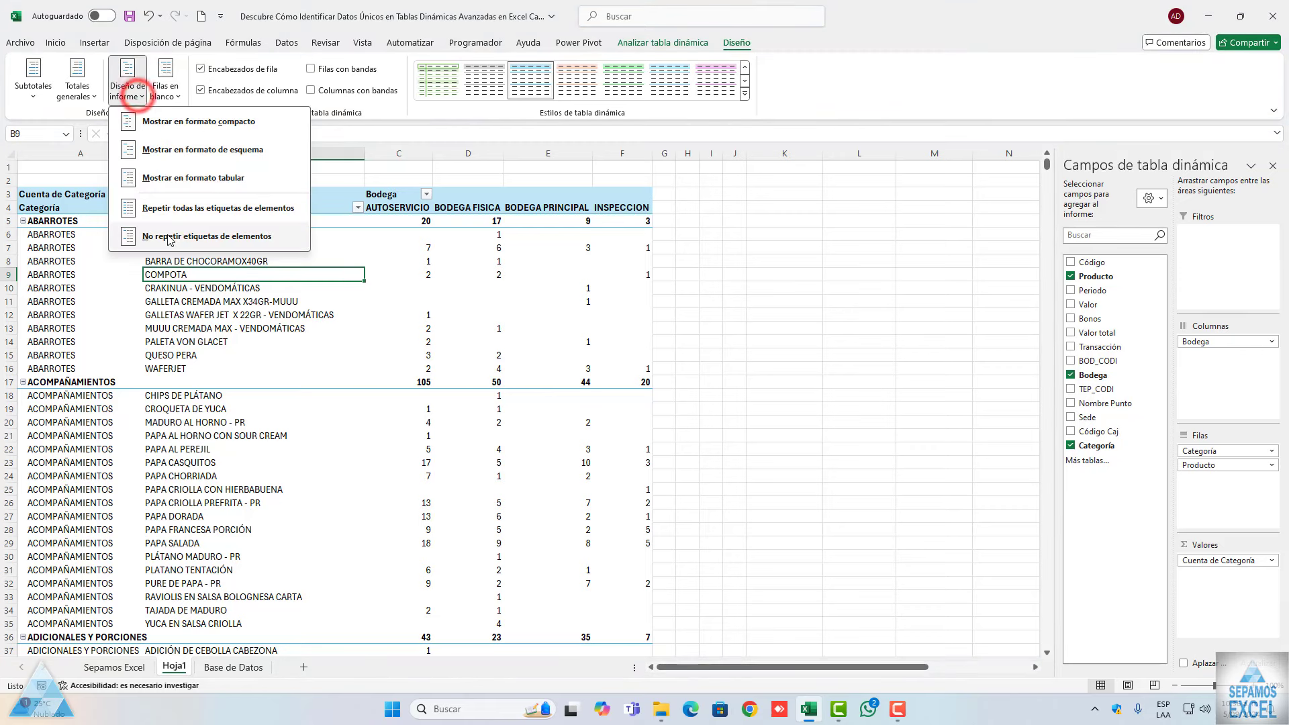
pyautogui.click(167, 235)
pyautogui.click(128, 87)
pyautogui.click(165, 171)
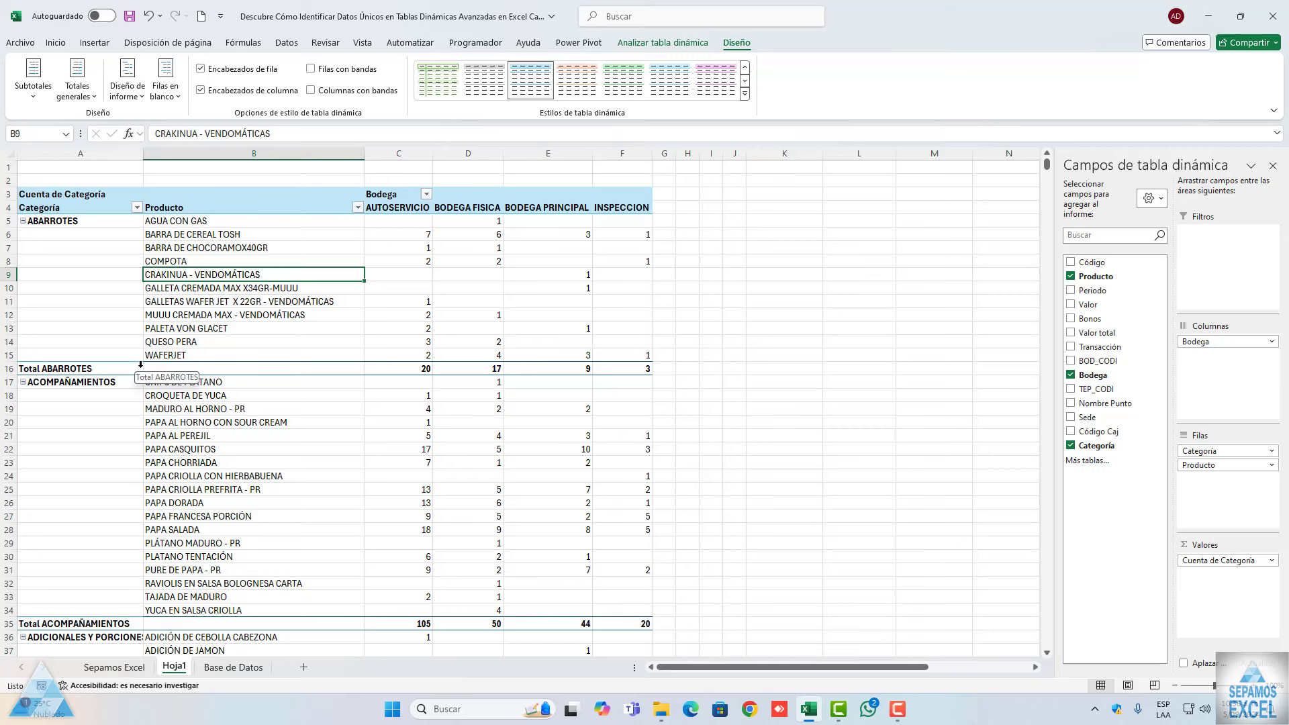
pyautogui.rightClick(81, 226)
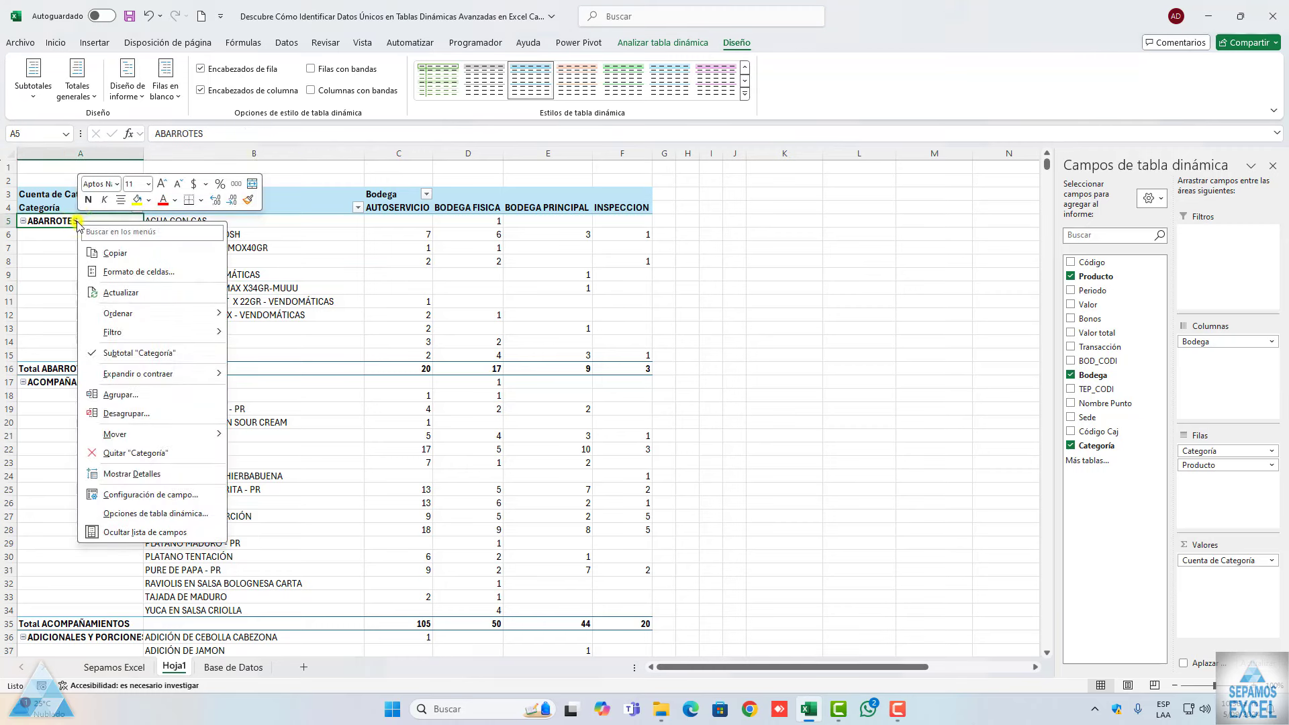
# In PivotTable Options, enable 'Combinar y centrar celdas con etiquetas'
pyautogui.click(137, 495)
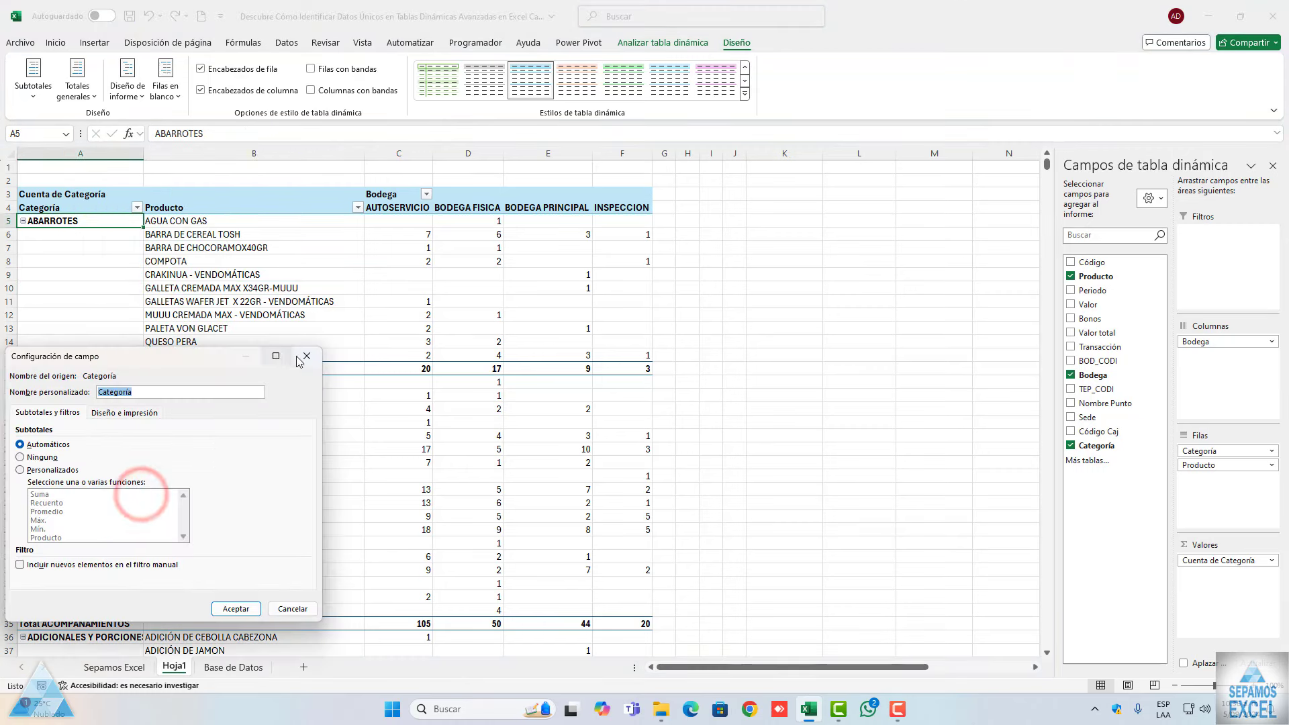
pyautogui.press('Escape')
pyautogui.rightClick(63, 225)
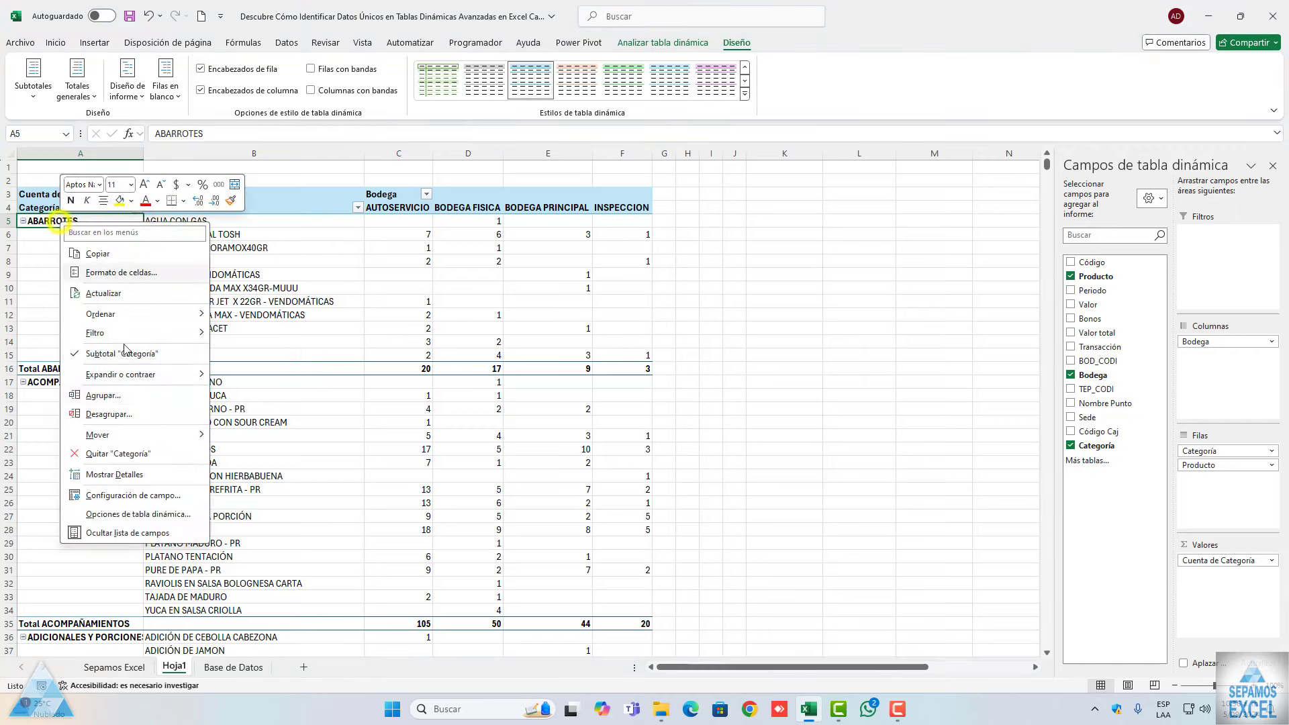
pyautogui.click(149, 515)
pyautogui.moveTo(128, 359); pyautogui.dragTo(329, 237)
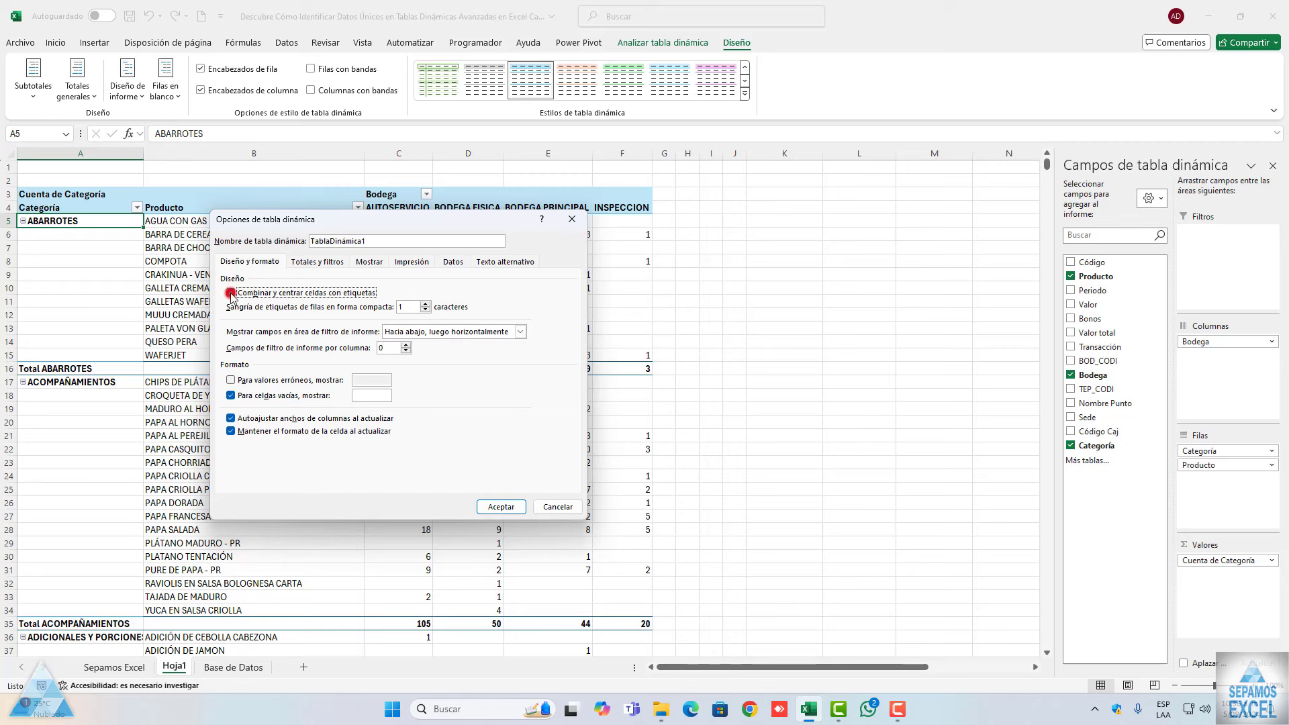
pyautogui.click(498, 507)
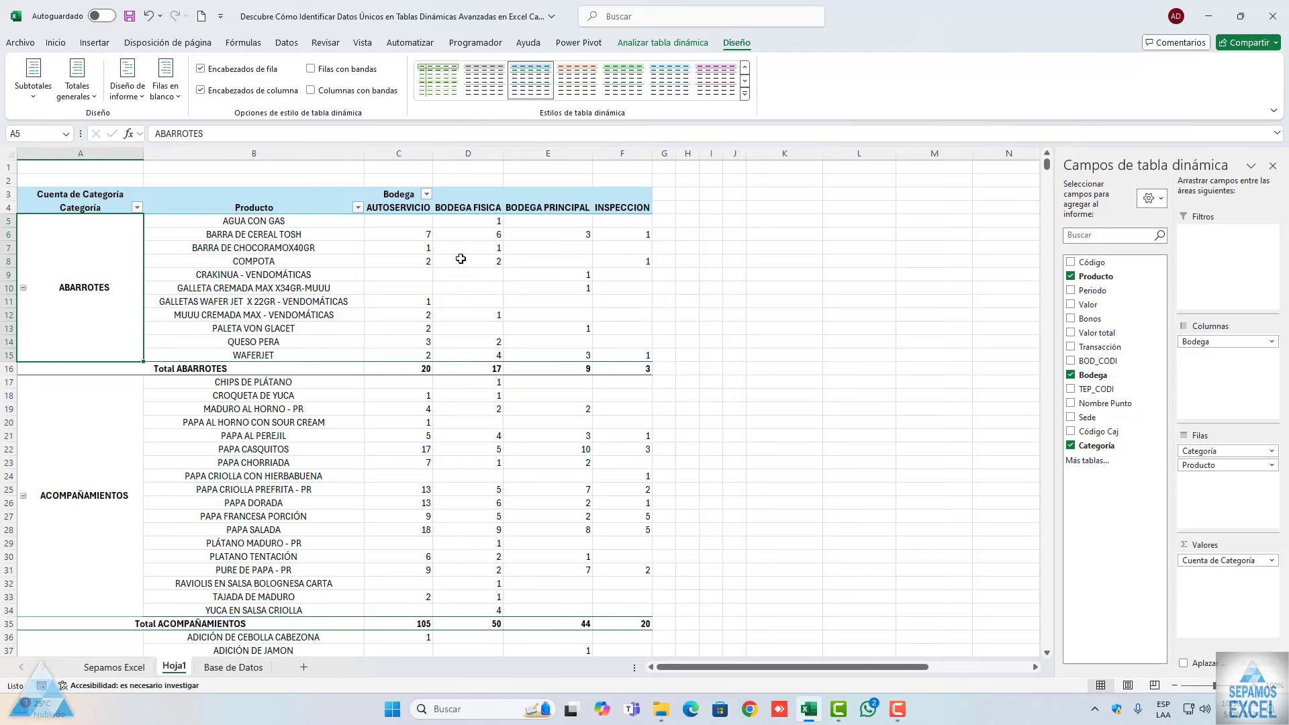
# Scroll through the pivot to check the merged labels from ABARROTES to VERDURAS CALIENTES Y FRIAS
pyautogui.scroll(-3, 377, 398)
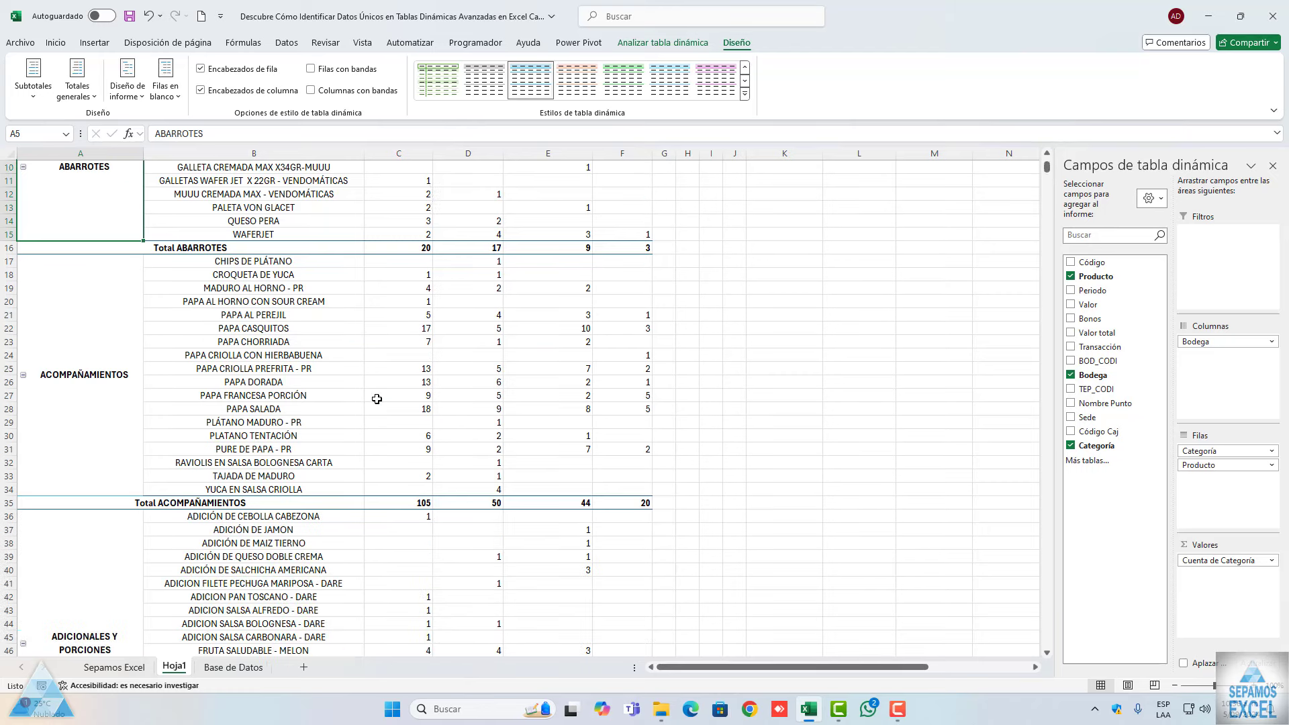
pyautogui.scroll(-5, 376, 399)
pyautogui.scroll(-7, 377, 399)
pyautogui.scroll(-7, 377, 398)
pyautogui.scroll(-6, 378, 398)
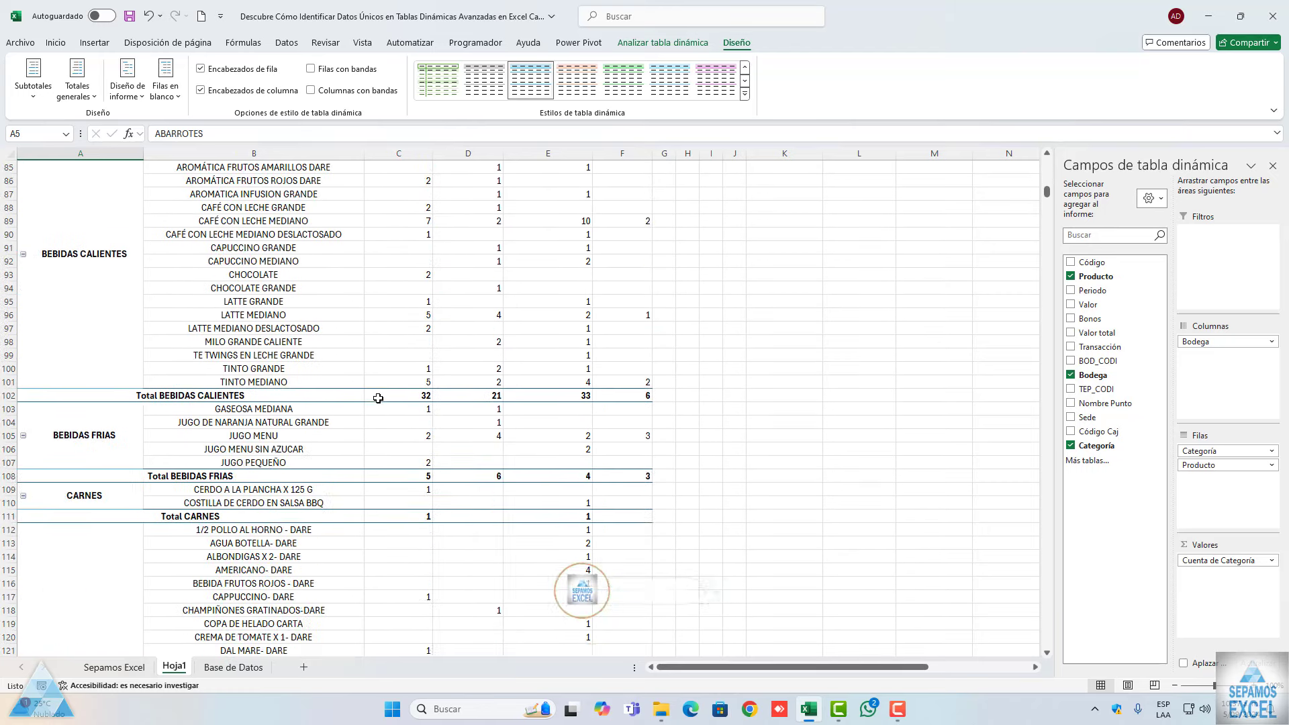
pyautogui.scroll(-4, 378, 398)
pyautogui.scroll(-2, 377, 398)
pyautogui.scroll(-4, 378, 398)
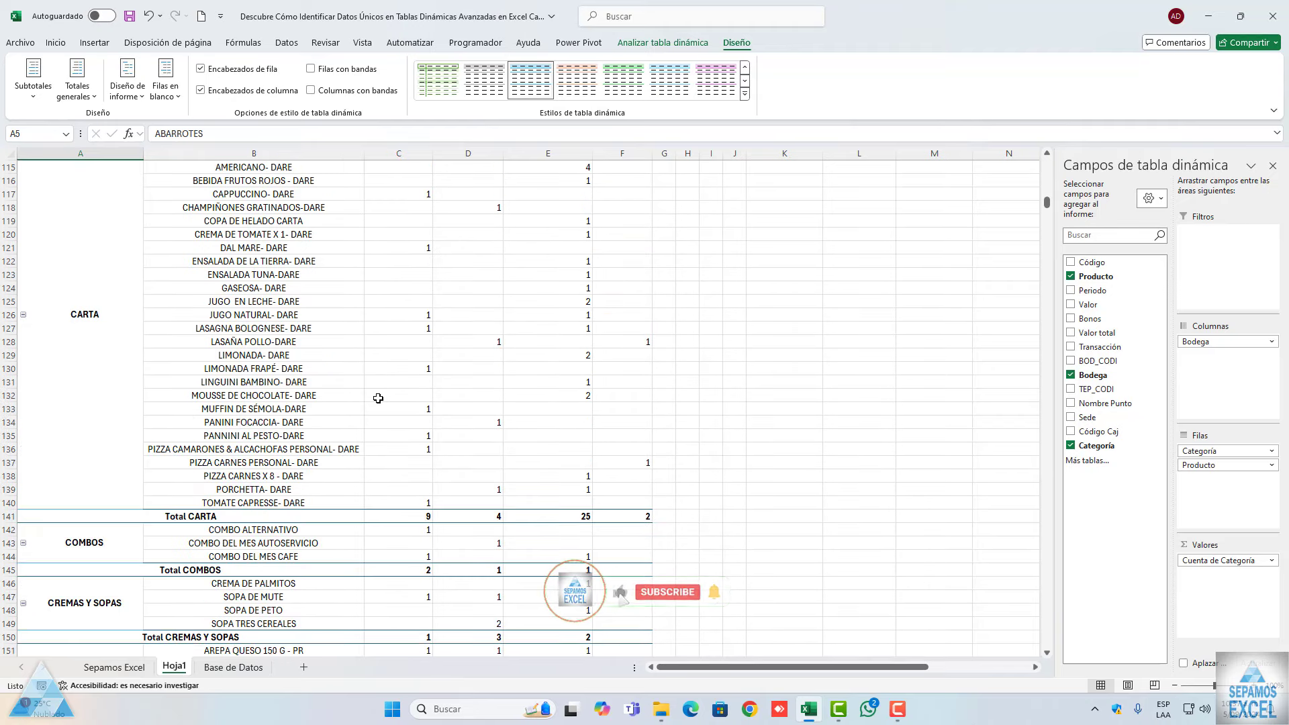
pyautogui.scroll(-6, 378, 398)
pyautogui.scroll(-4, 378, 398)
pyautogui.scroll(-4, 377, 398)
pyautogui.scroll(-4, 377, 398)
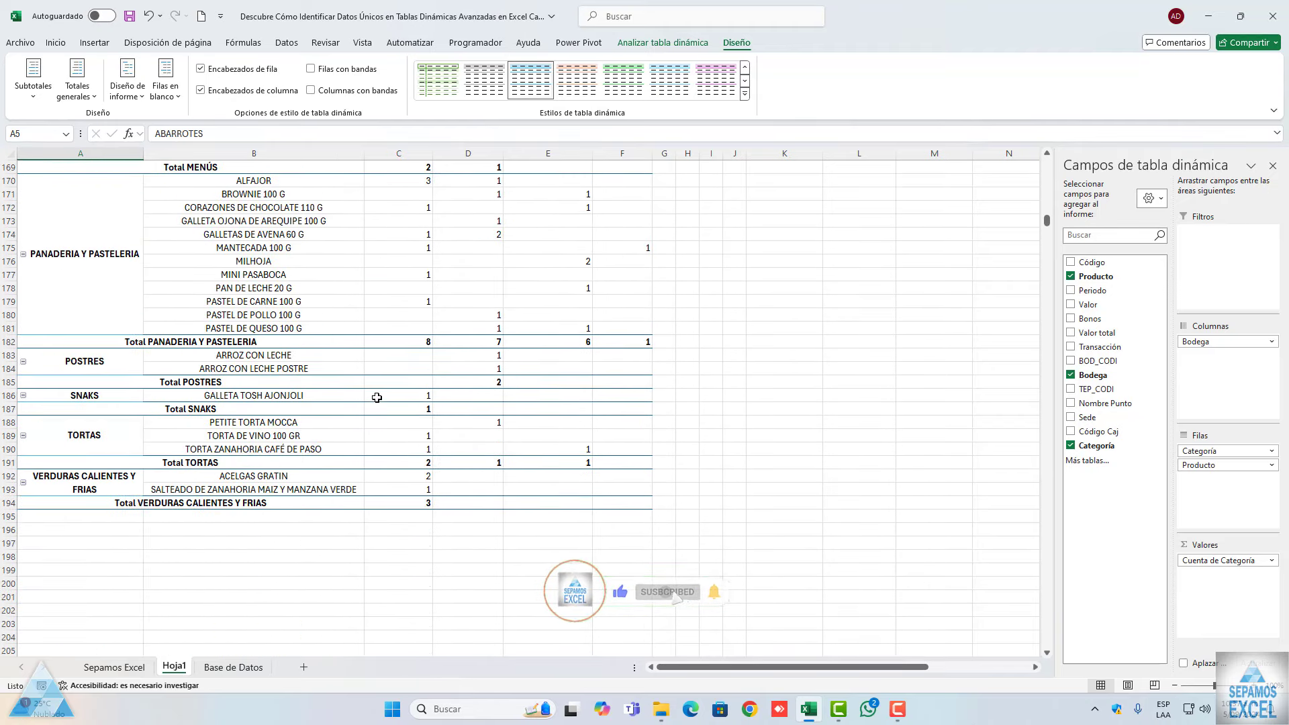
pyautogui.scroll(8, 378, 397)
pyautogui.scroll(6, 377, 397)
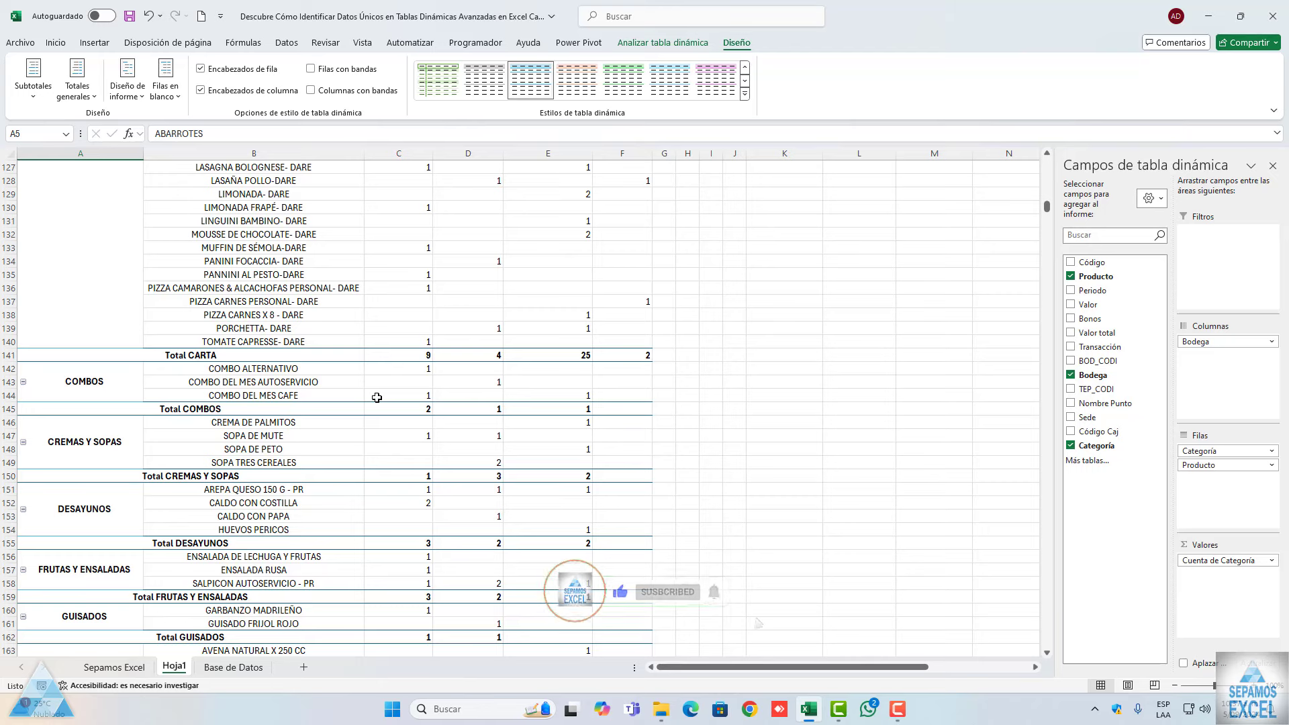
pyautogui.scroll(5, 275, 370)
pyautogui.scroll(13, 246, 348)
pyautogui.scroll(10, 246, 347)
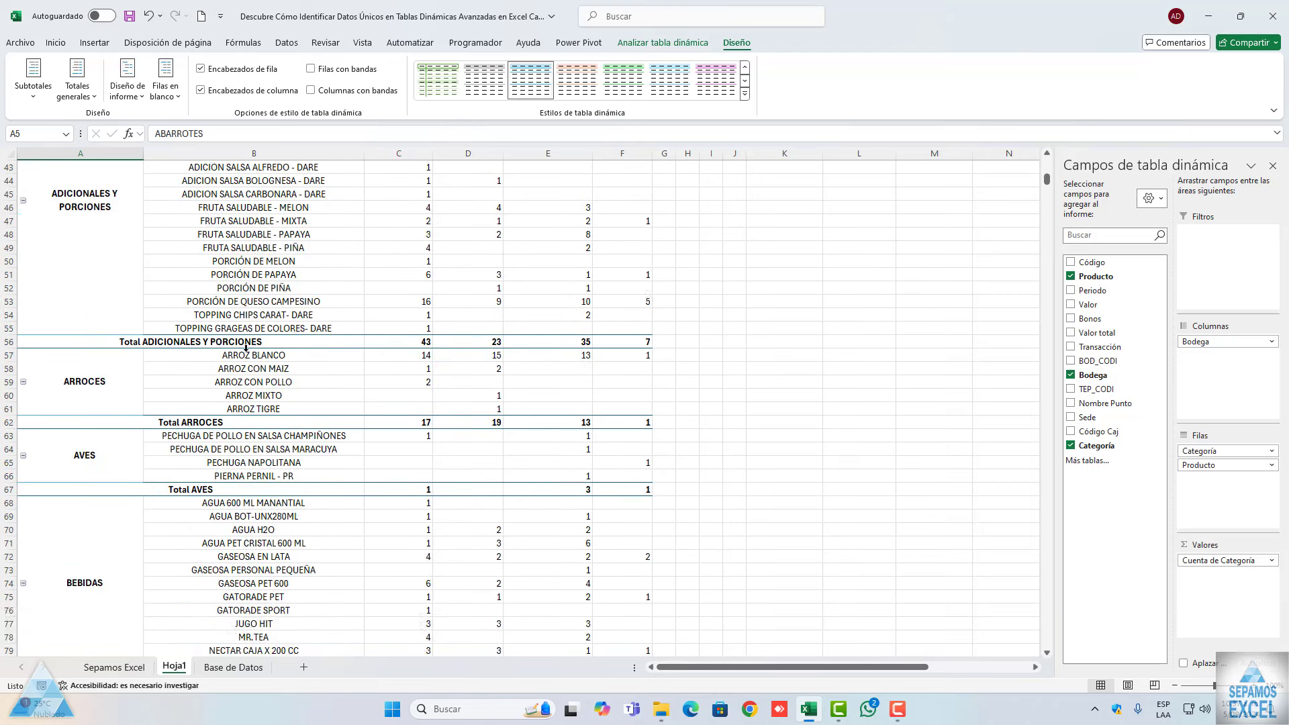
pyautogui.scroll(7, 243, 359)
pyautogui.scroll(7, 241, 370)
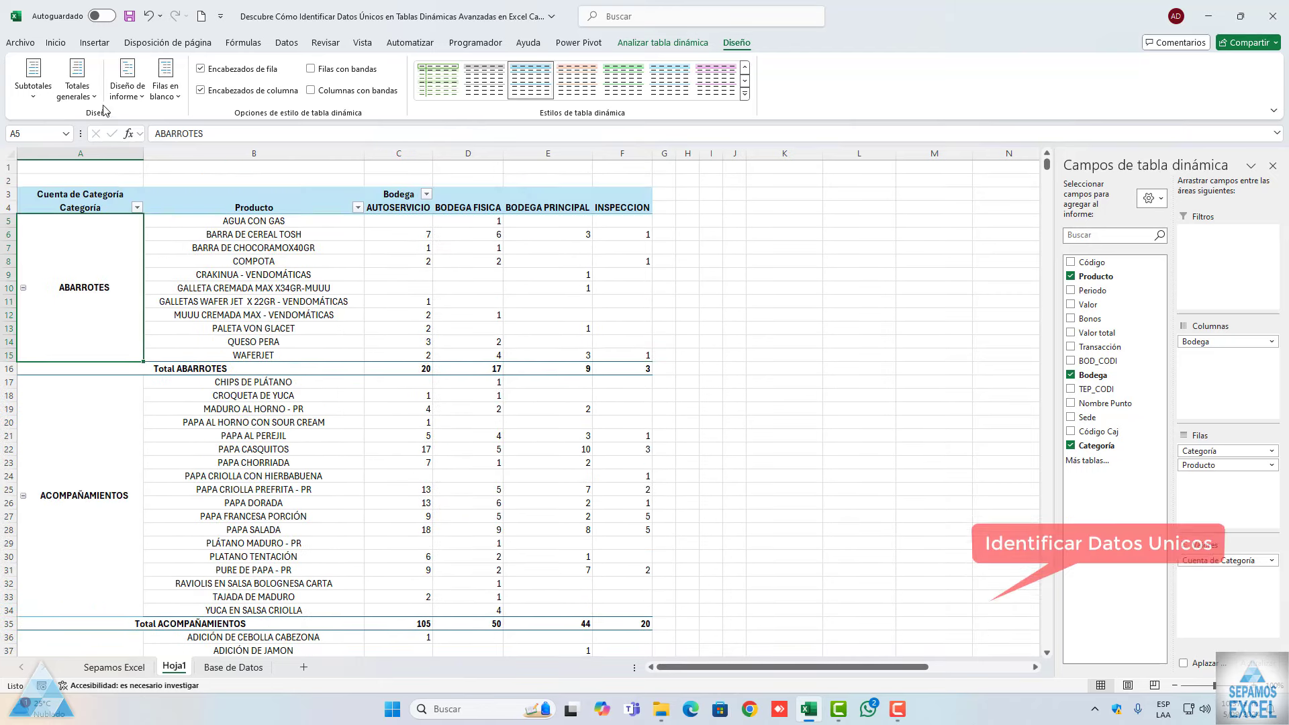
pyautogui.click(93, 95)
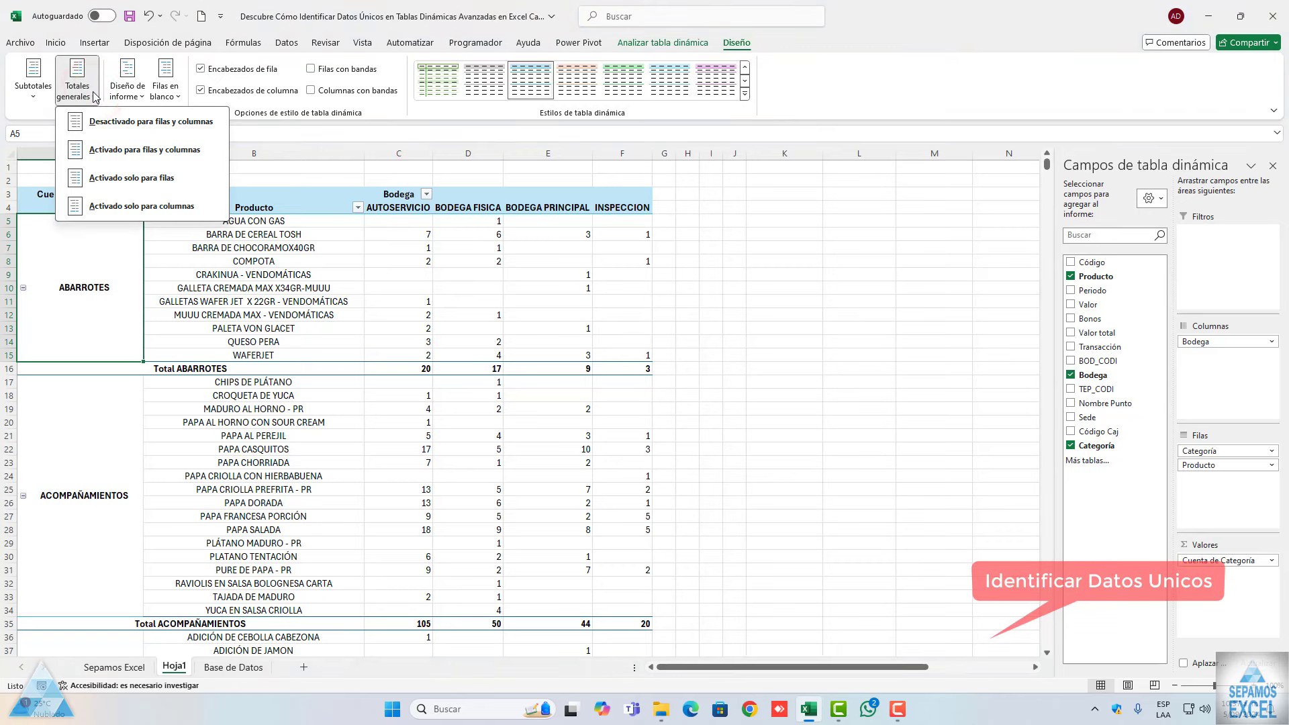
pyautogui.click(109, 126)
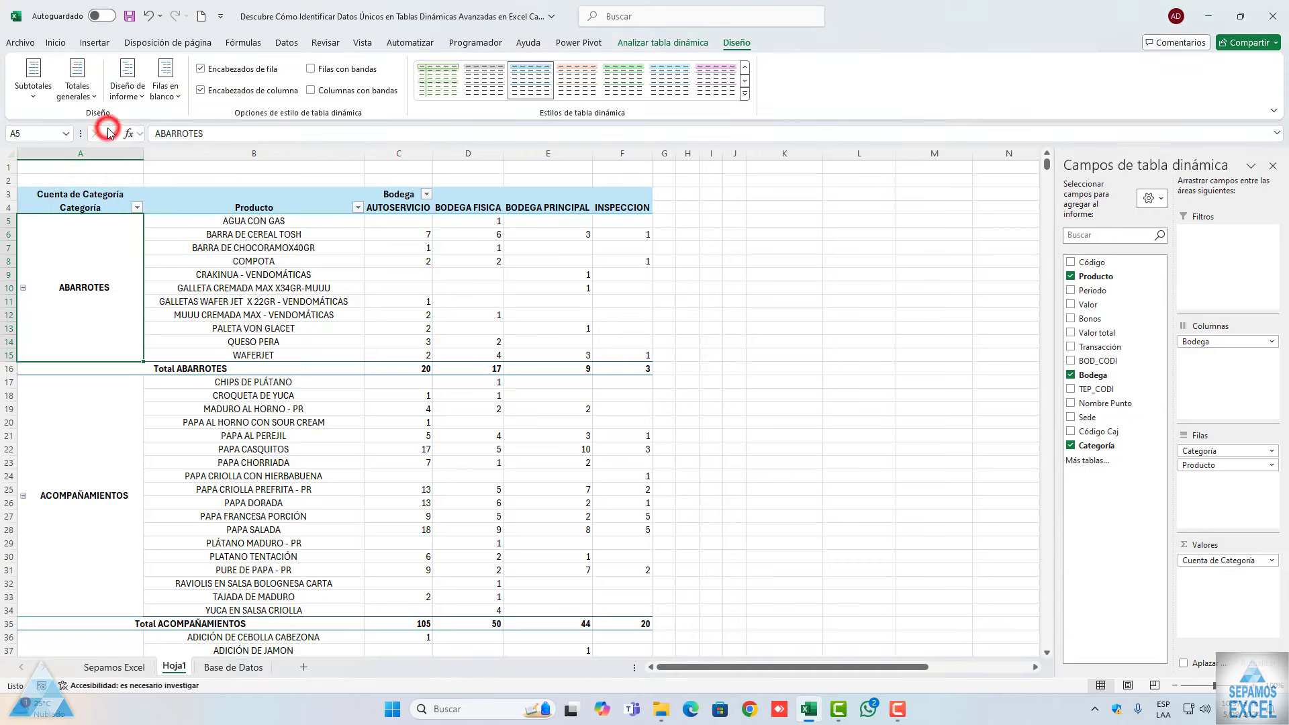
pyautogui.click(76, 94)
pyautogui.click(35, 97)
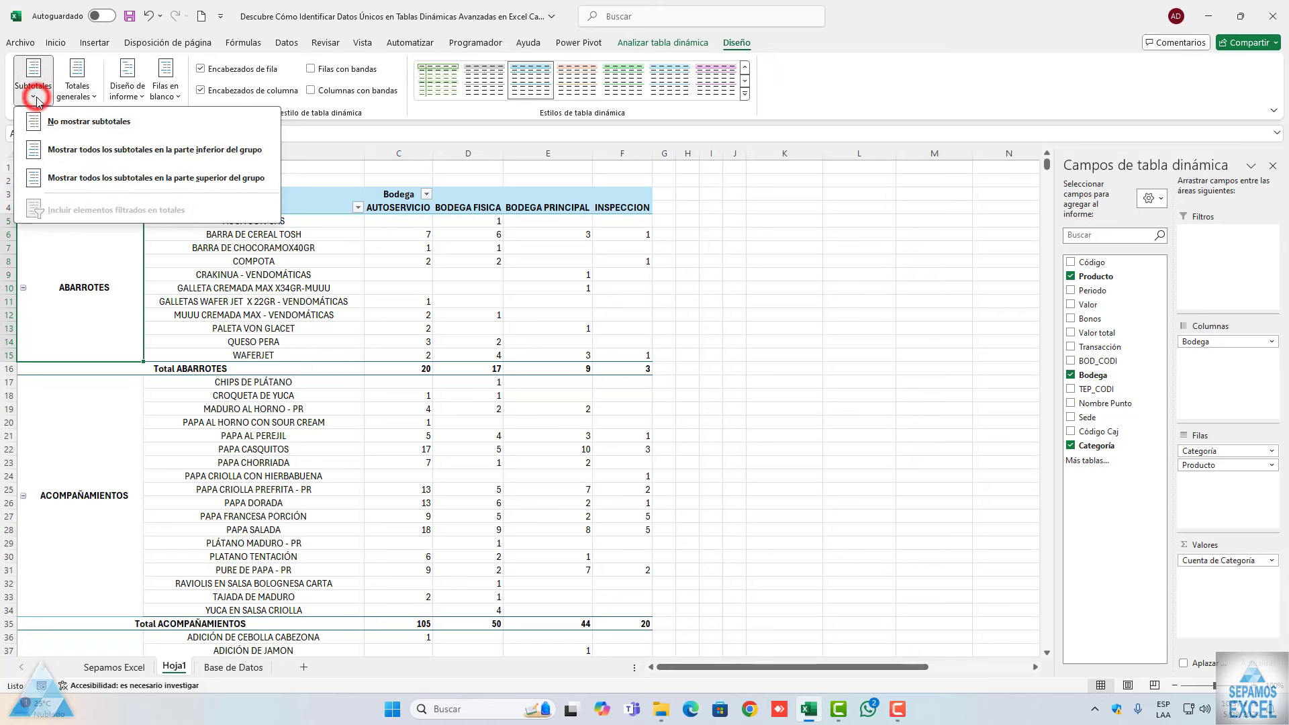
pyautogui.click(80, 121)
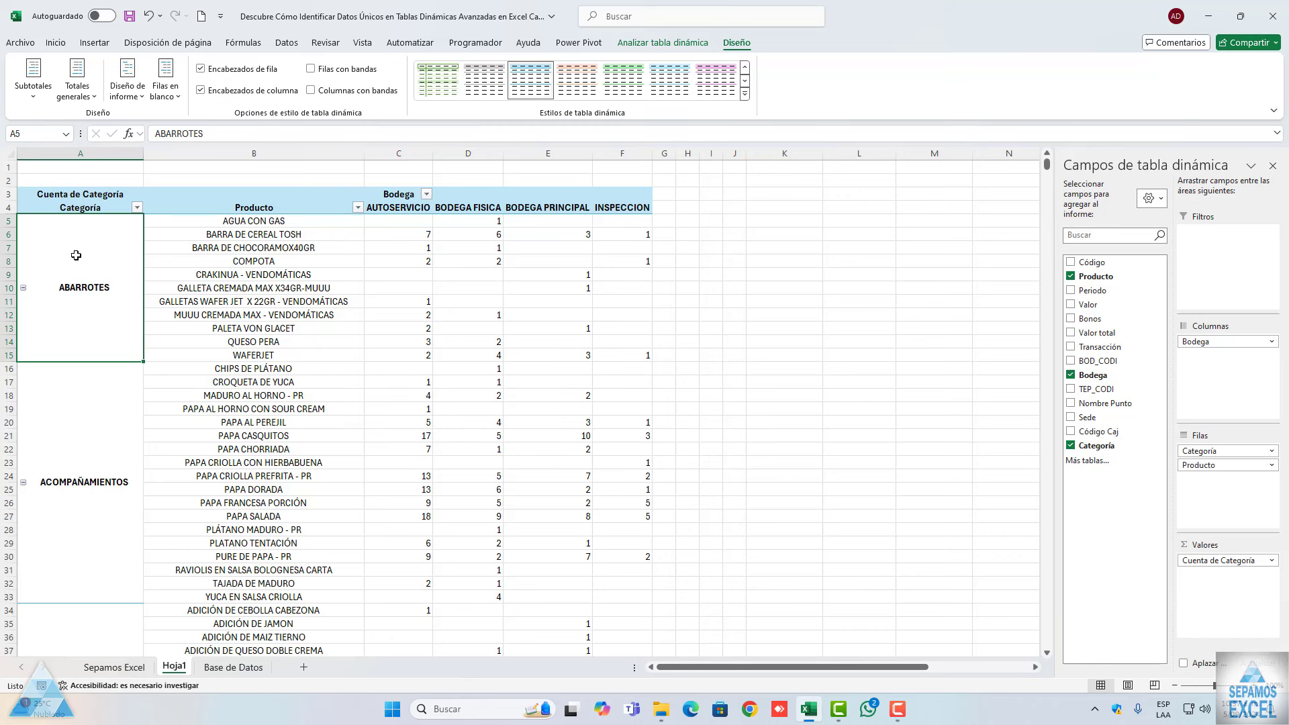
pyautogui.moveTo(75, 255); pyautogui.dragTo(629, 281)
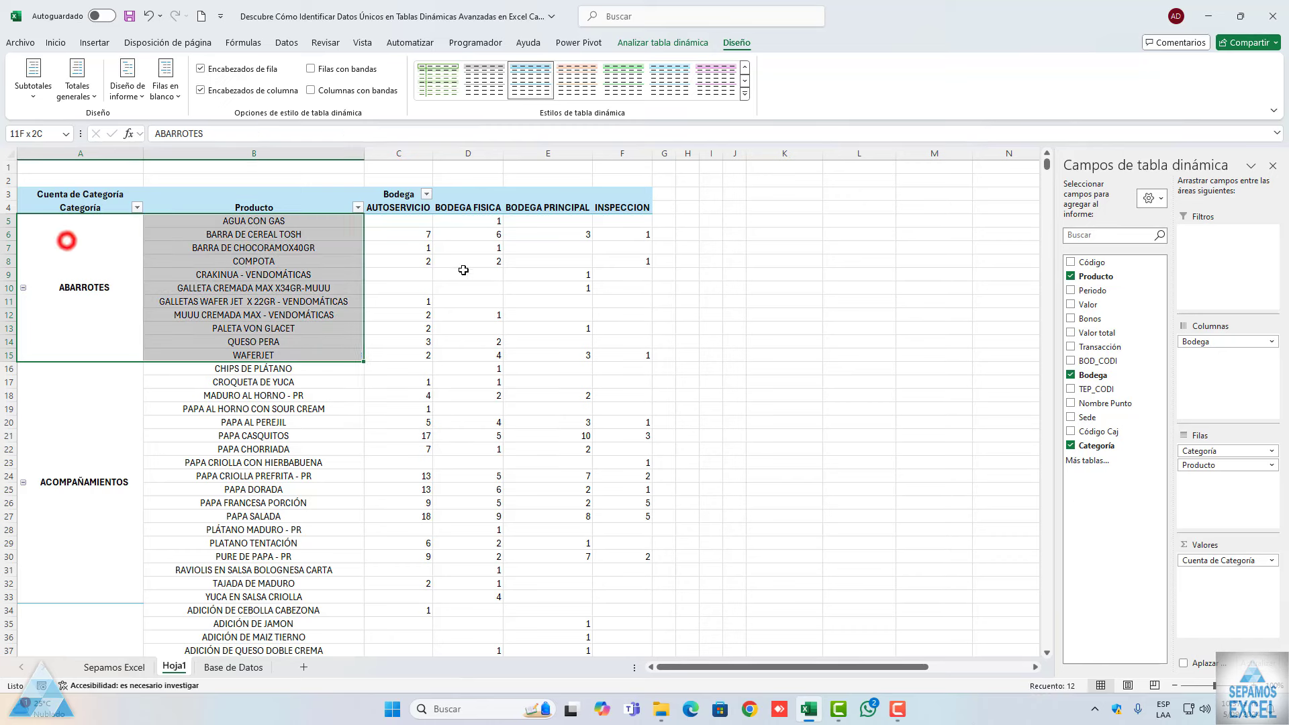
pyautogui.click(500, 446)
pyautogui.click(32, 87)
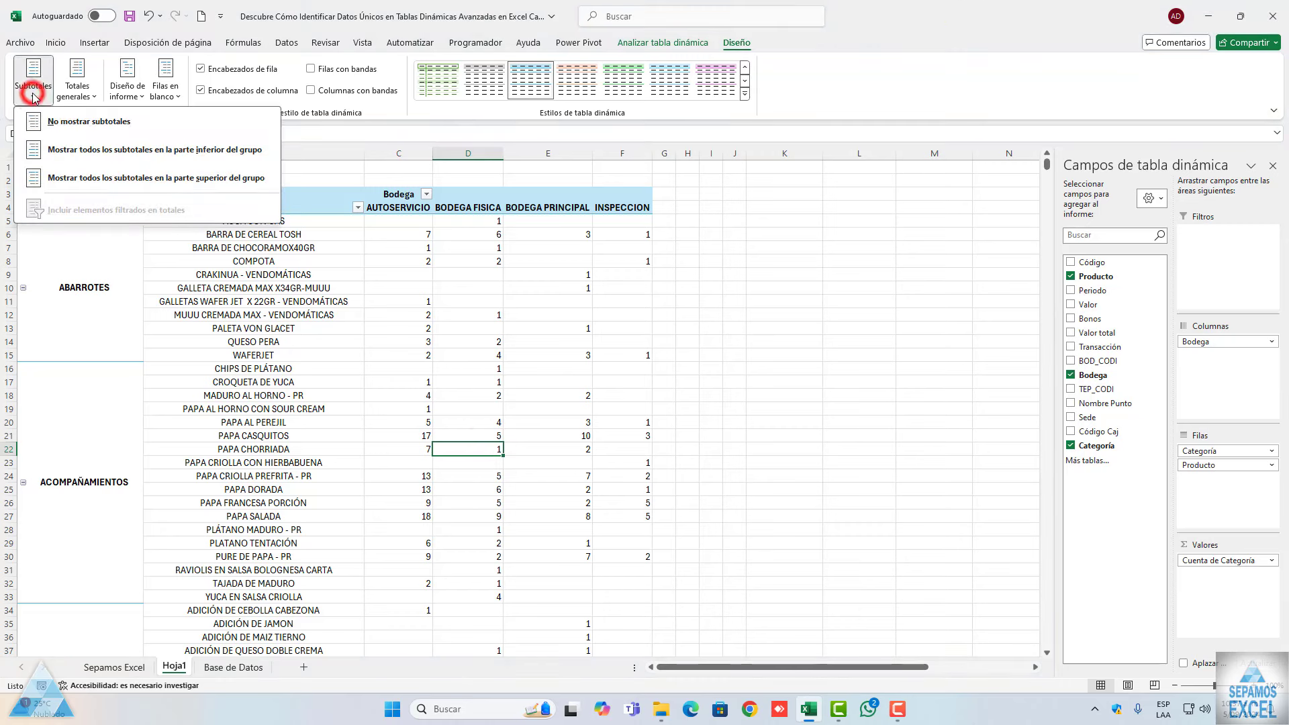
pyautogui.click(54, 152)
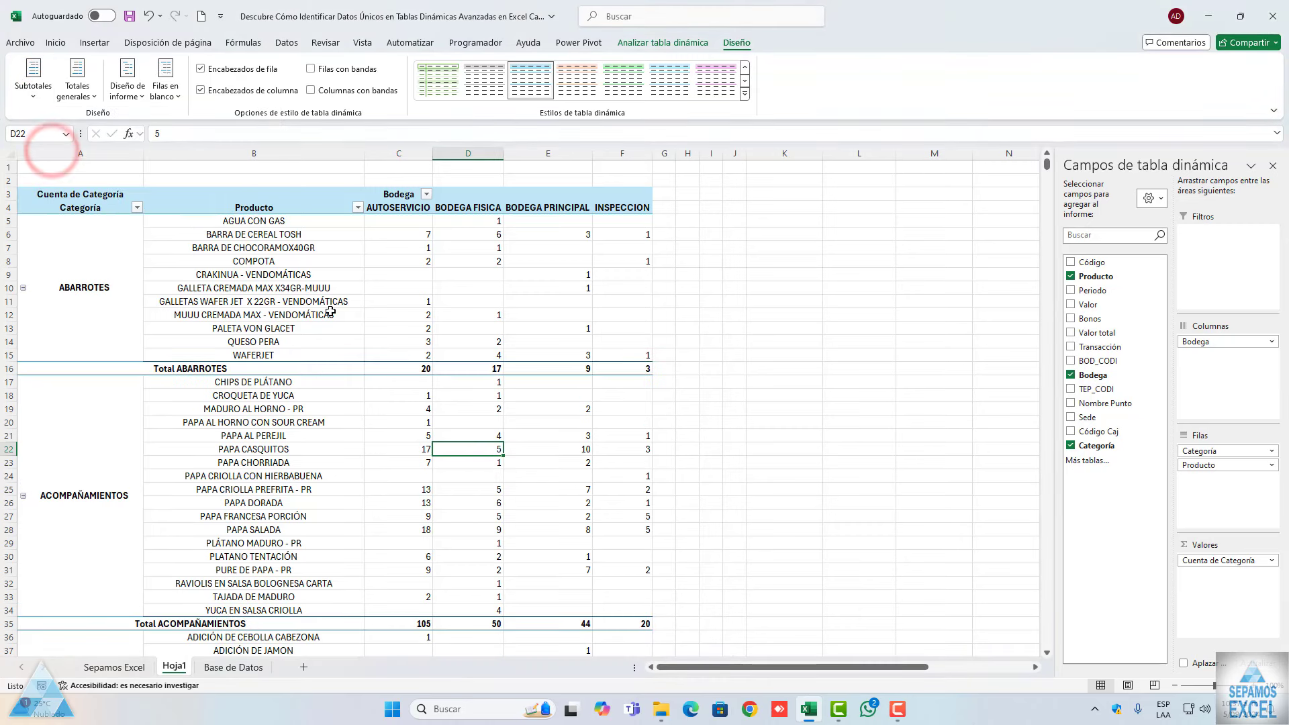
pyautogui.click(409, 367)
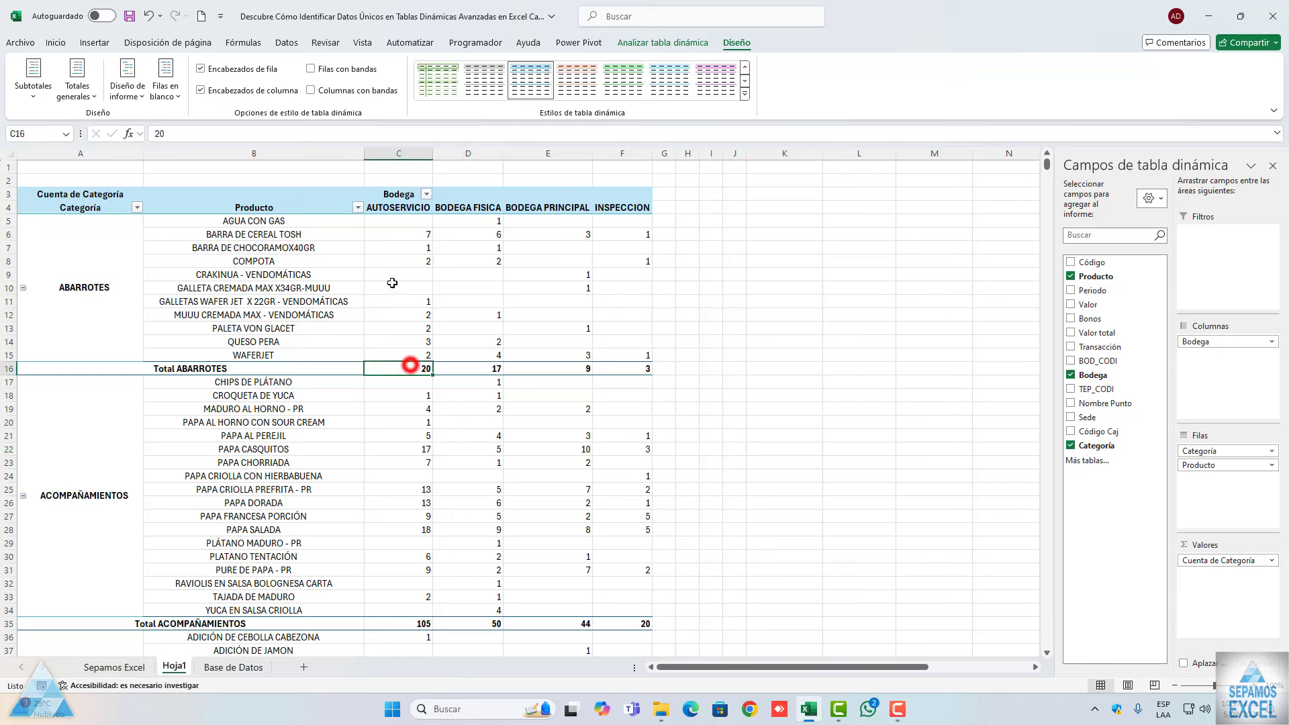
pyautogui.moveTo(399, 224); pyautogui.dragTo(404, 353)
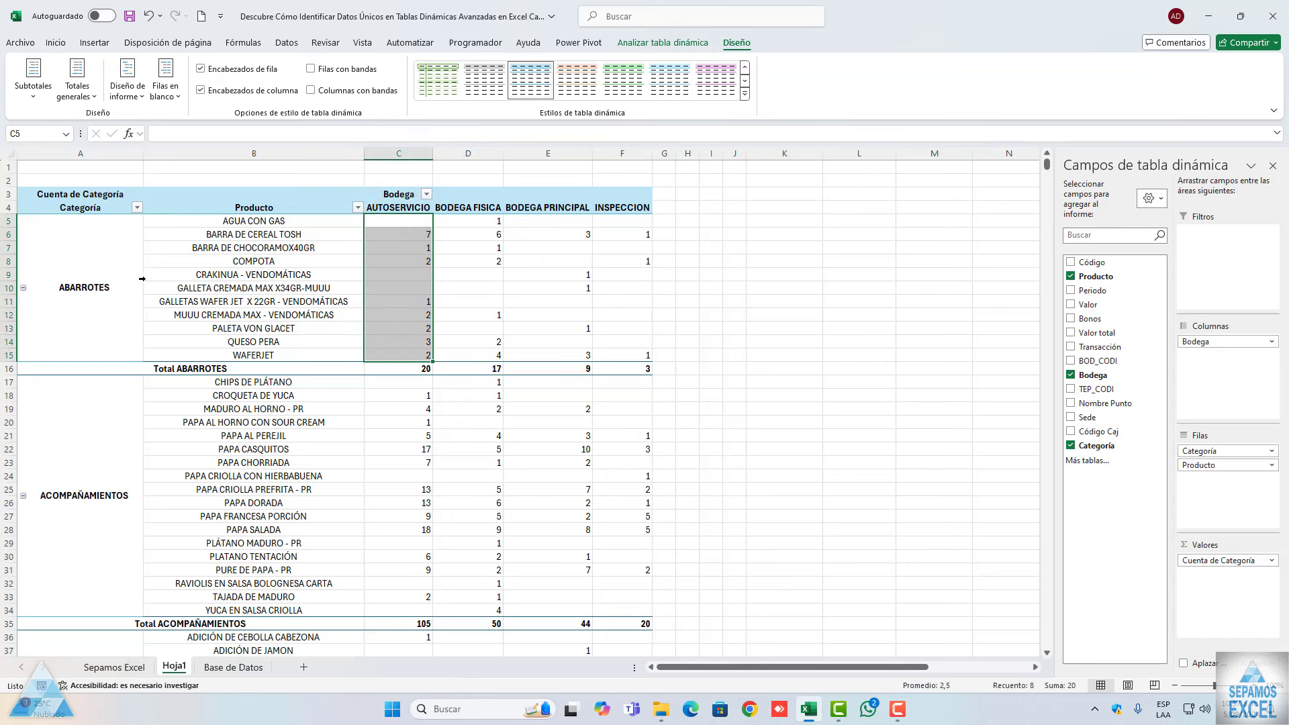
pyautogui.click(117, 286)
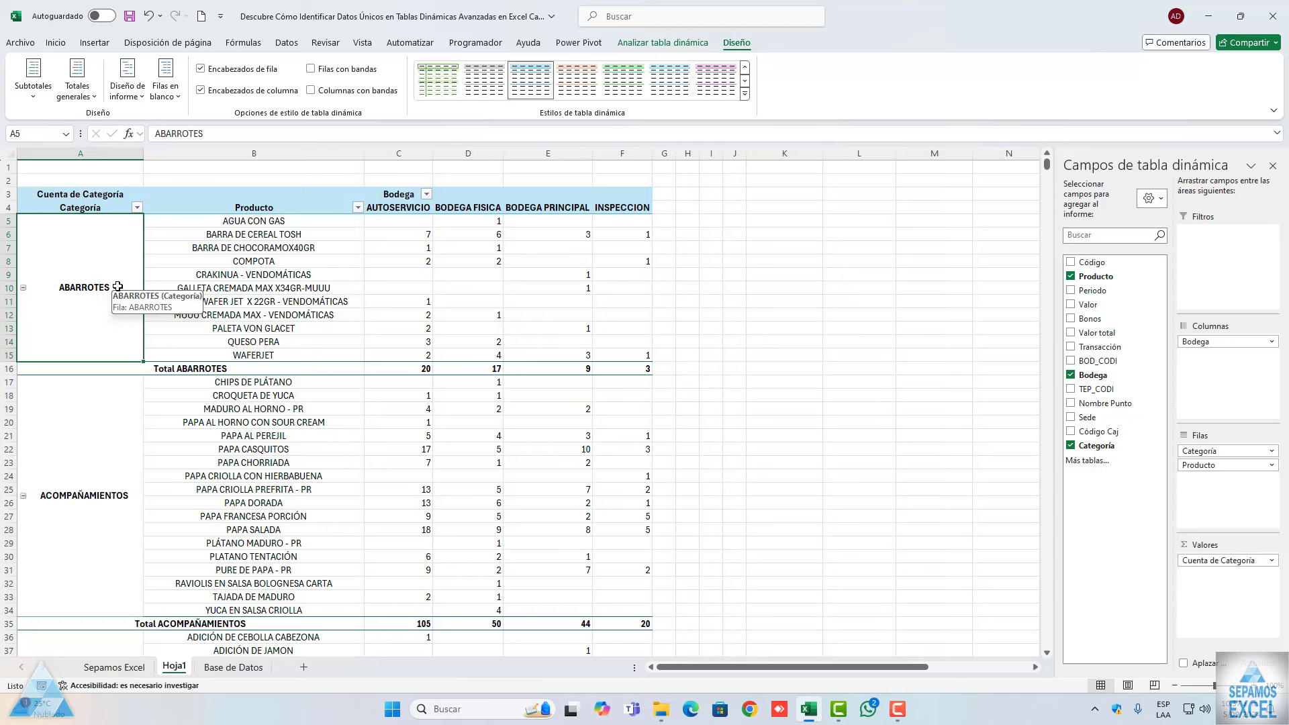
pyautogui.scroll(-6, 288, 444)
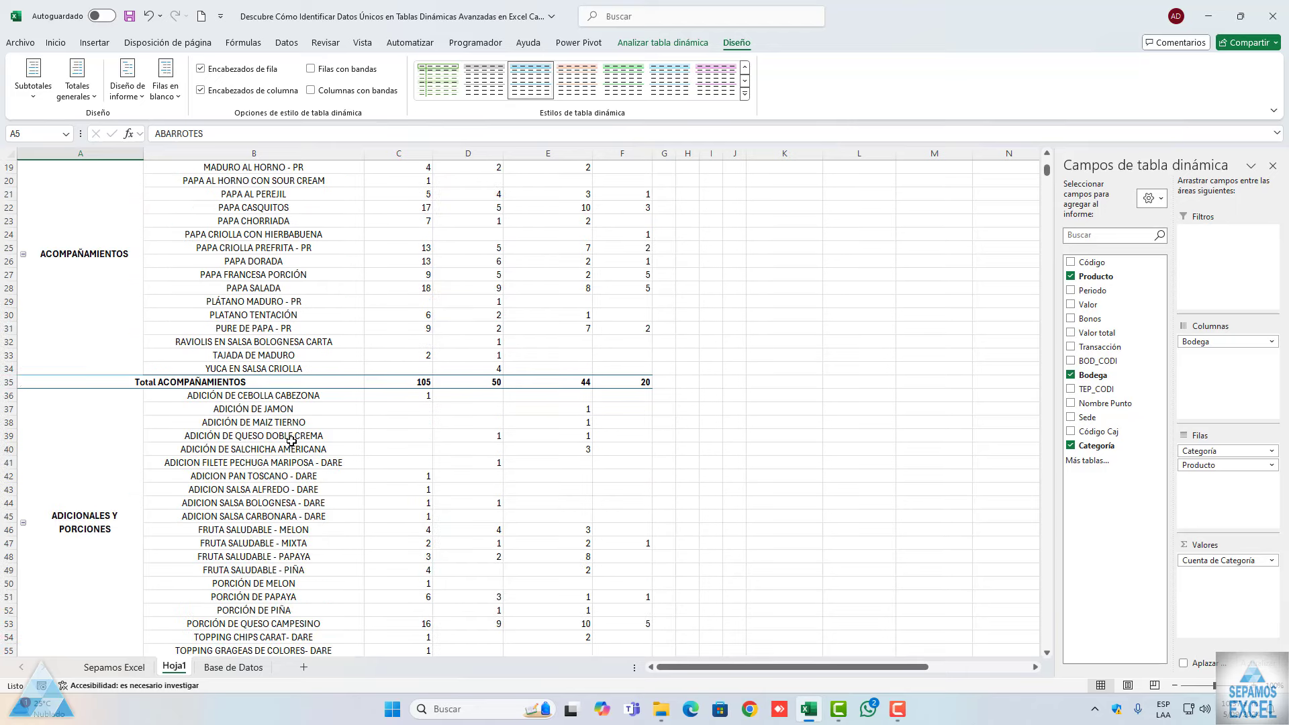
pyautogui.scroll(-6, 356, 391)
pyautogui.scroll(-7, 369, 385)
pyautogui.scroll(-11, 369, 388)
pyautogui.scroll(-6, 369, 389)
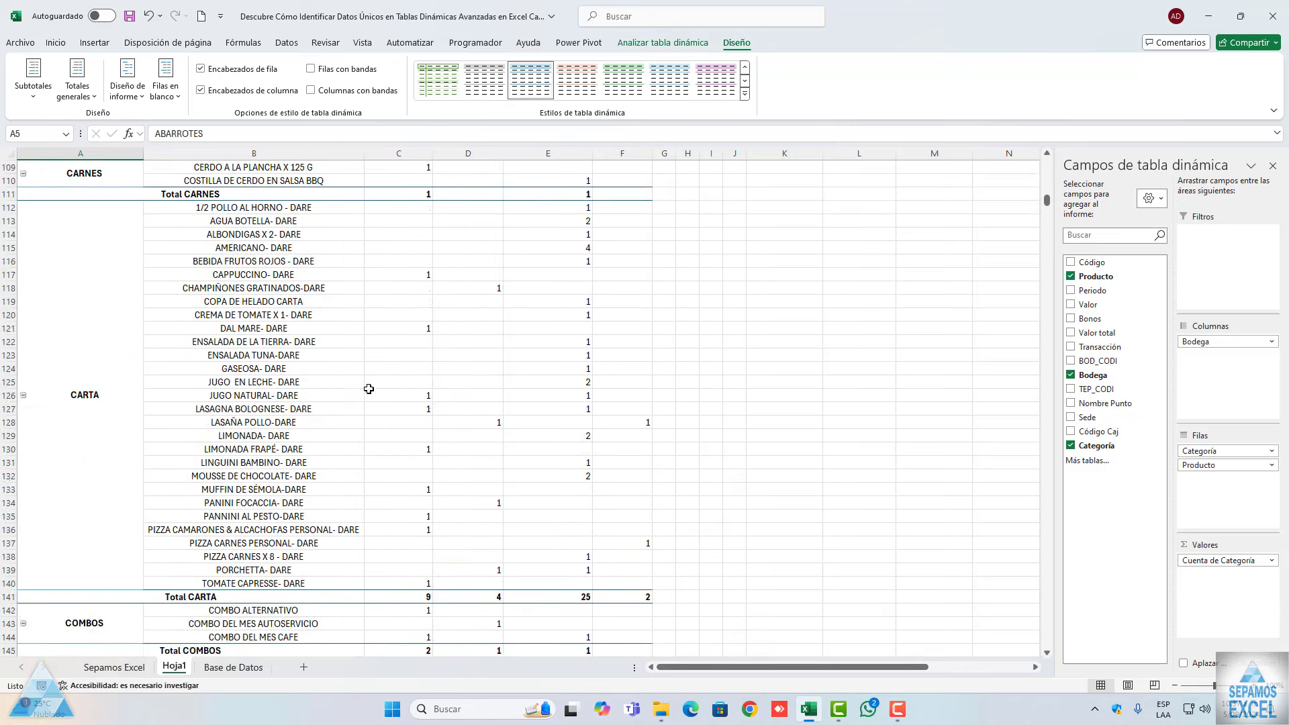
pyautogui.scroll(-7, 369, 389)
pyautogui.scroll(-6, 369, 388)
pyautogui.scroll(-3, 369, 389)
pyautogui.scroll(-6, 368, 388)
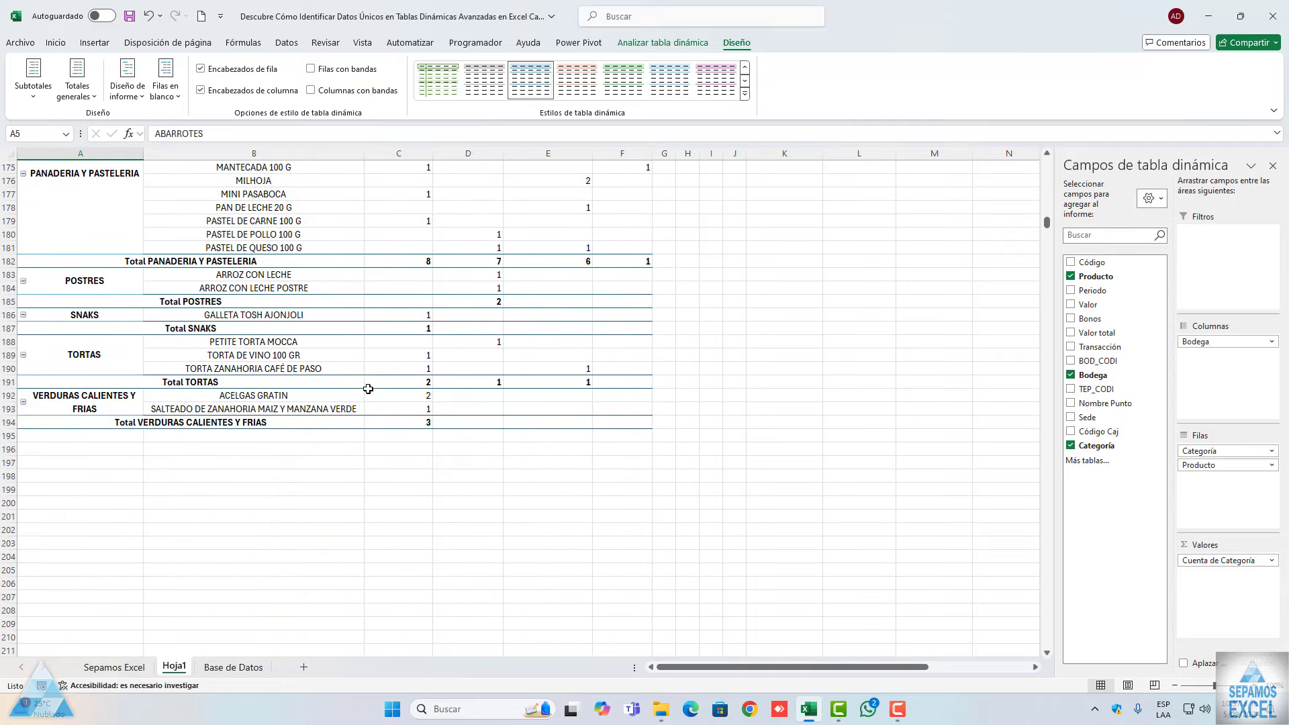
pyautogui.scroll(7, 367, 389)
pyautogui.scroll(11, 367, 389)
pyautogui.scroll(11, 367, 389)
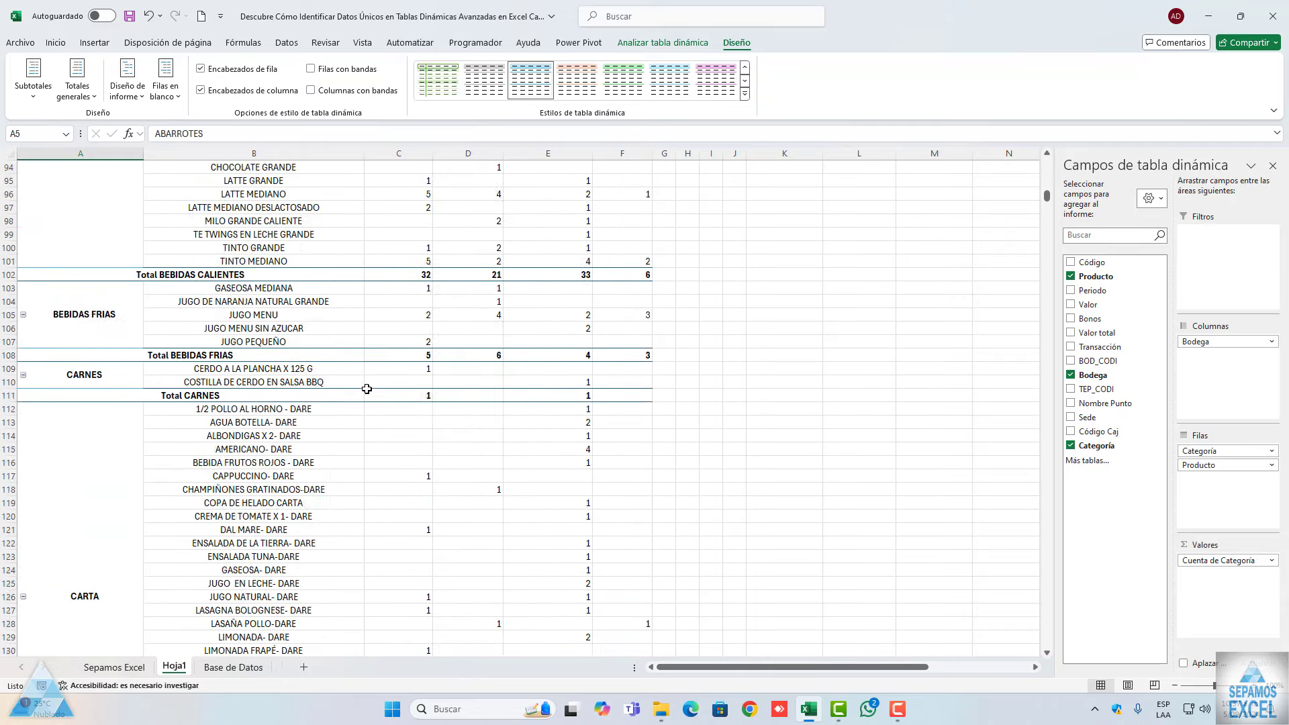
pyautogui.scroll(12, 367, 388)
pyautogui.scroll(5, 367, 389)
pyautogui.scroll(12, 367, 389)
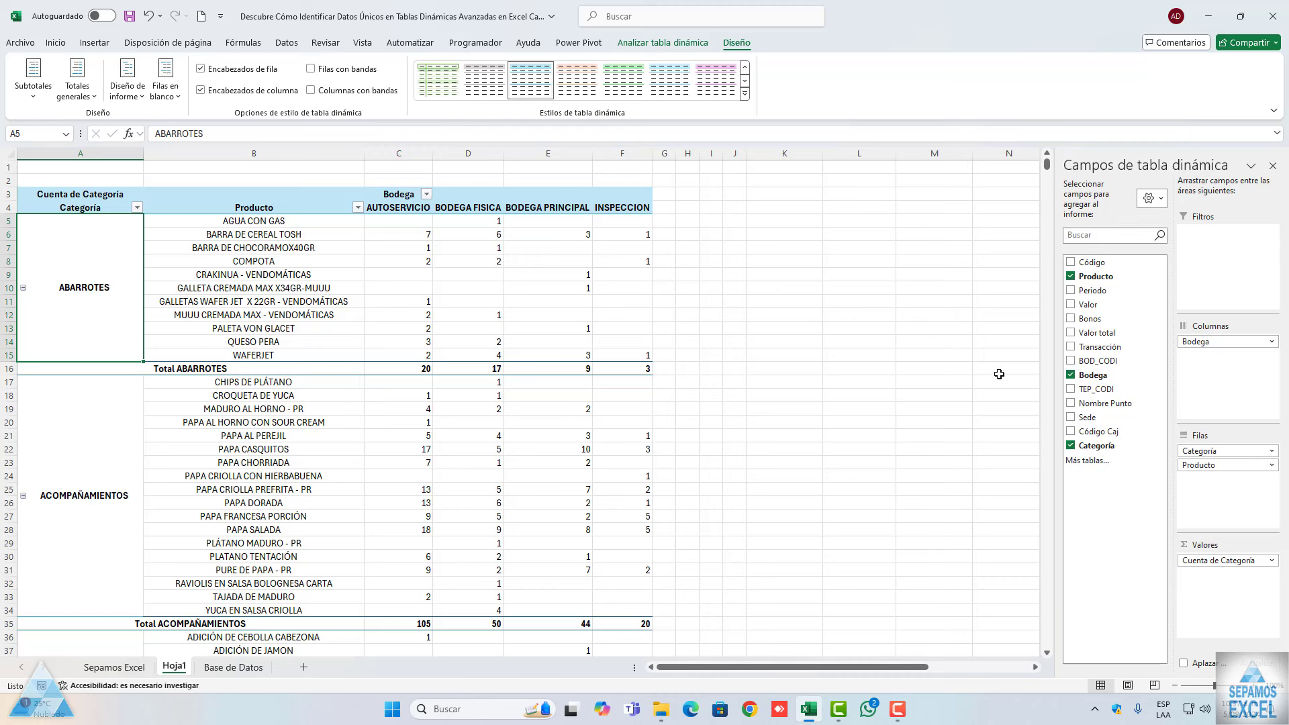
pyautogui.click(233, 666)
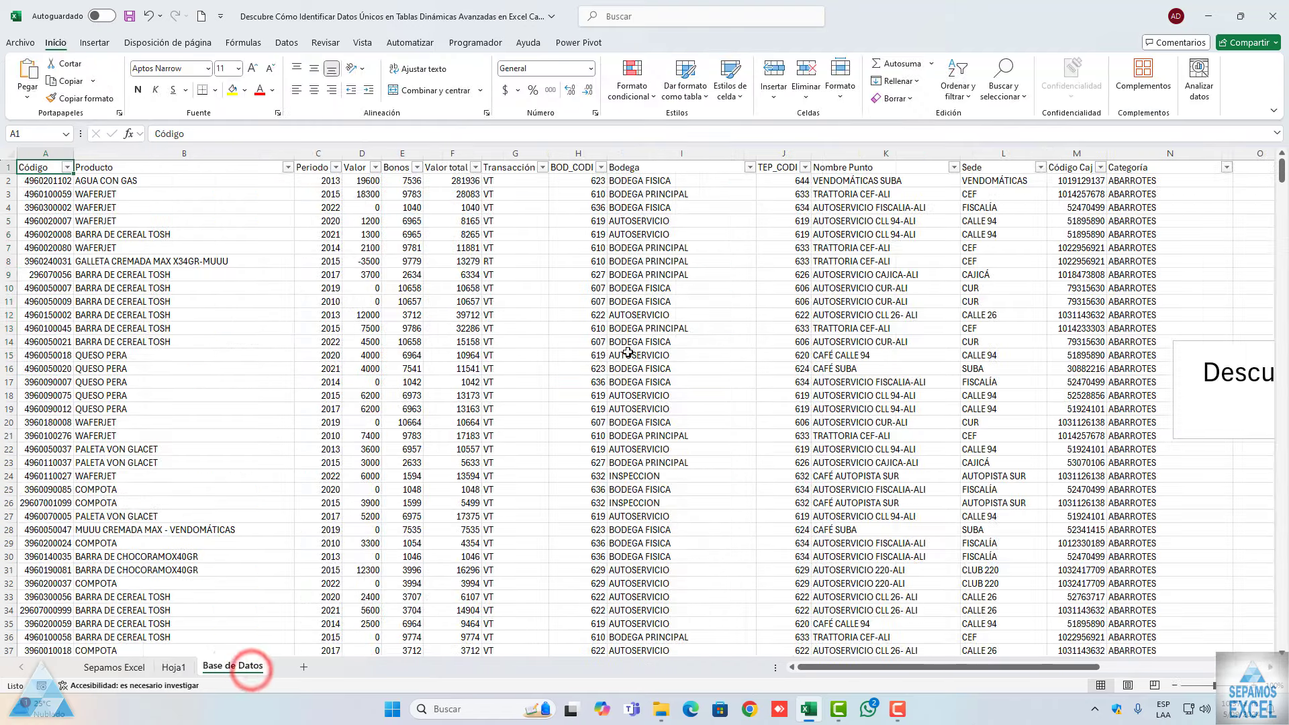
pyautogui.click(543, 167)
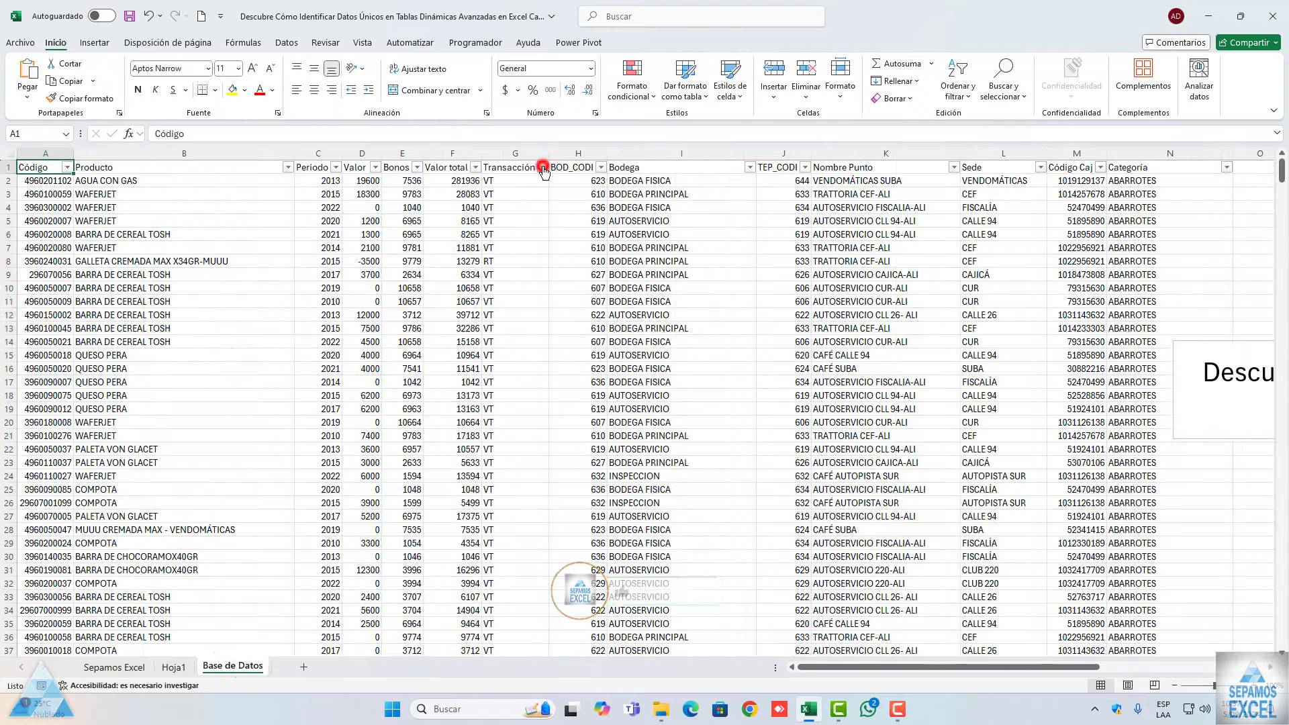
pyautogui.click(561, 224)
pyautogui.click(181, 669)
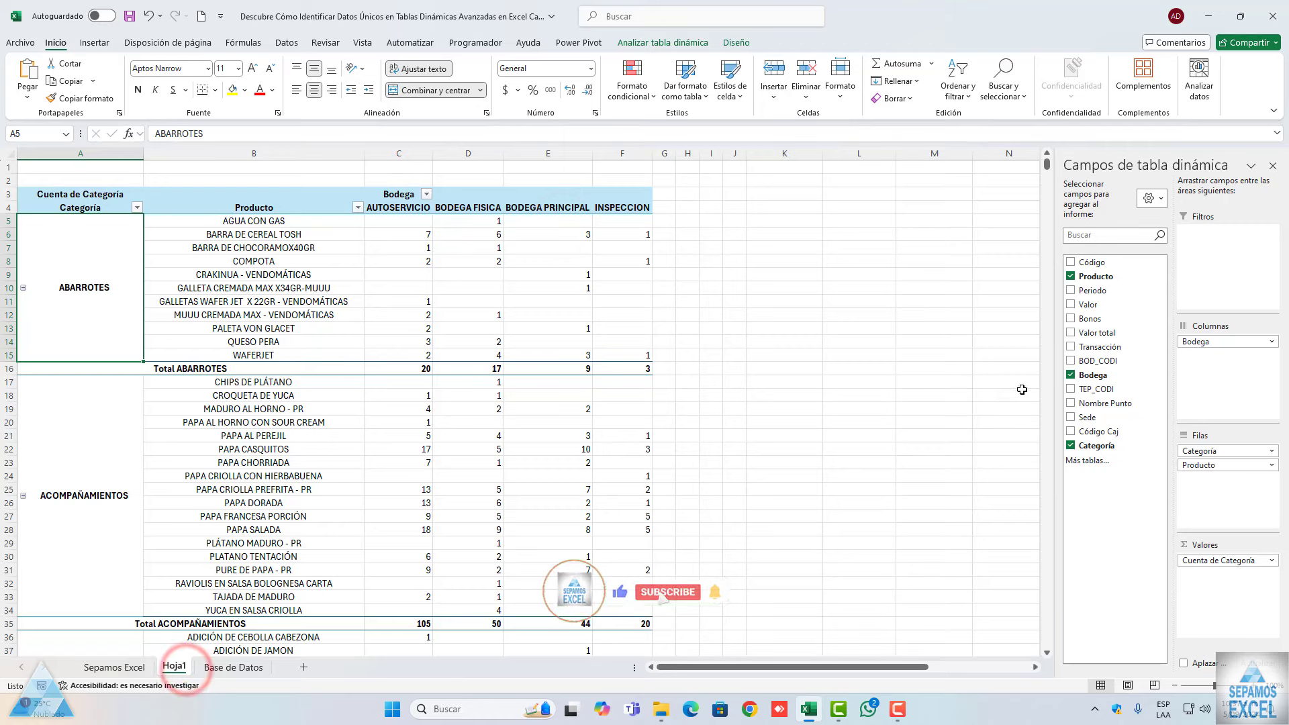
pyautogui.click(1071, 347)
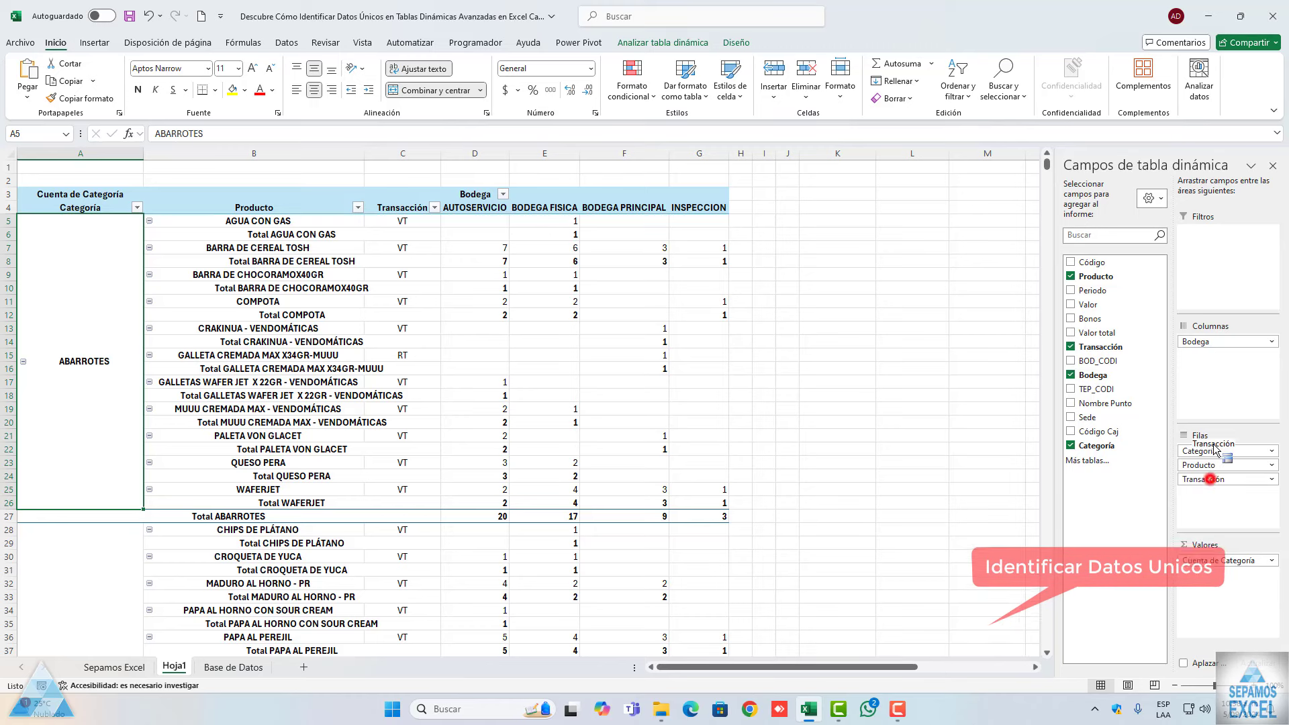
pyautogui.moveTo(1208, 479); pyautogui.dragTo(1218, 357)
pyautogui.click(809, 317)
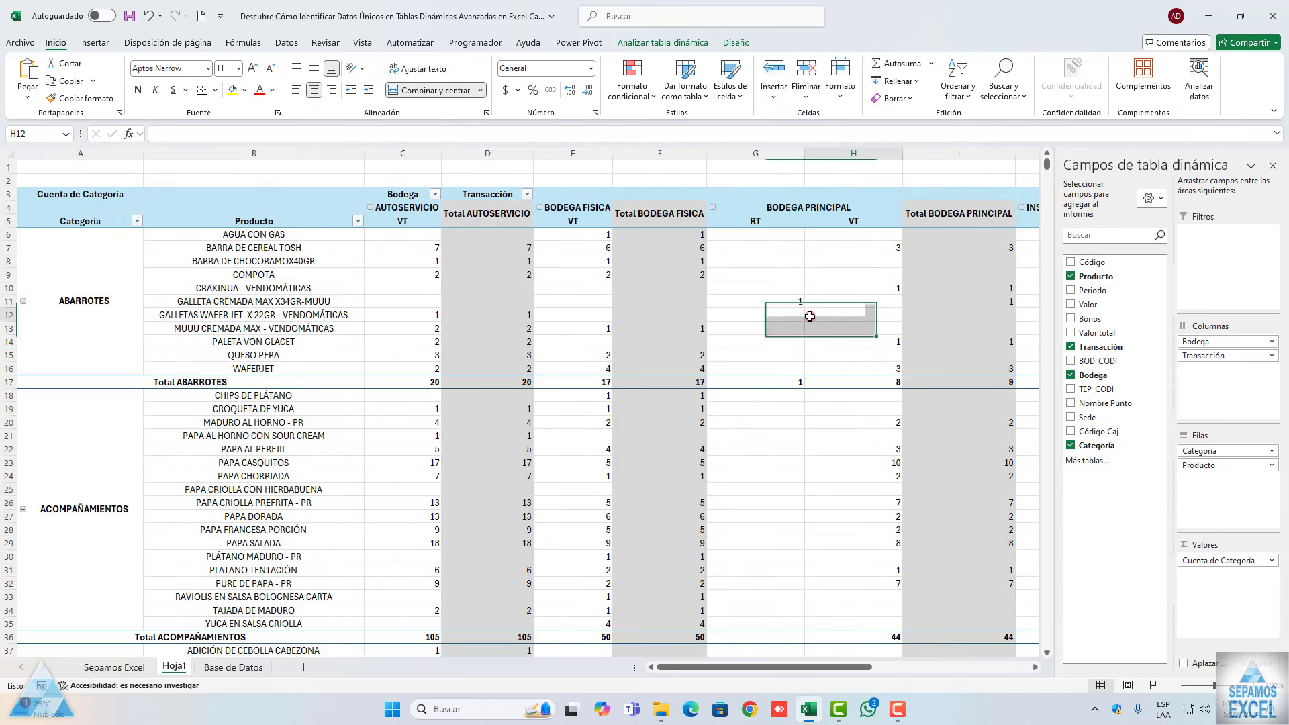
pyautogui.click(689, 173)
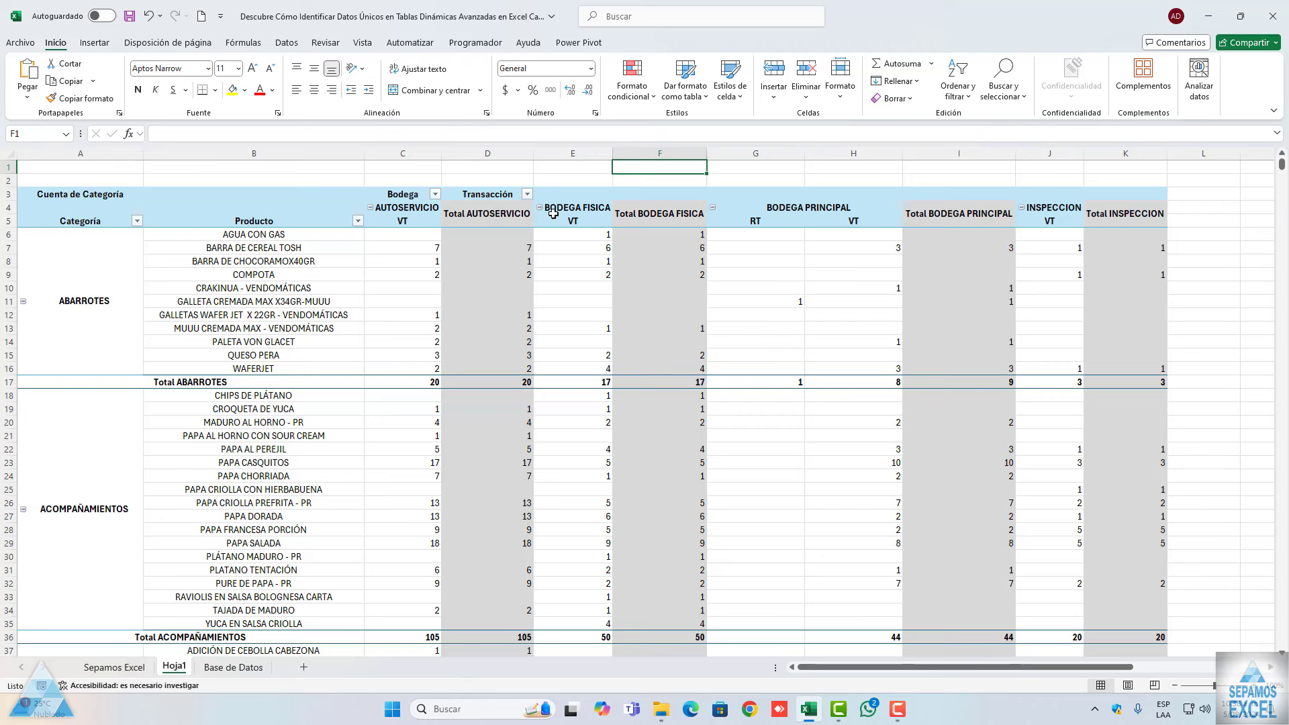
pyautogui.click(493, 213)
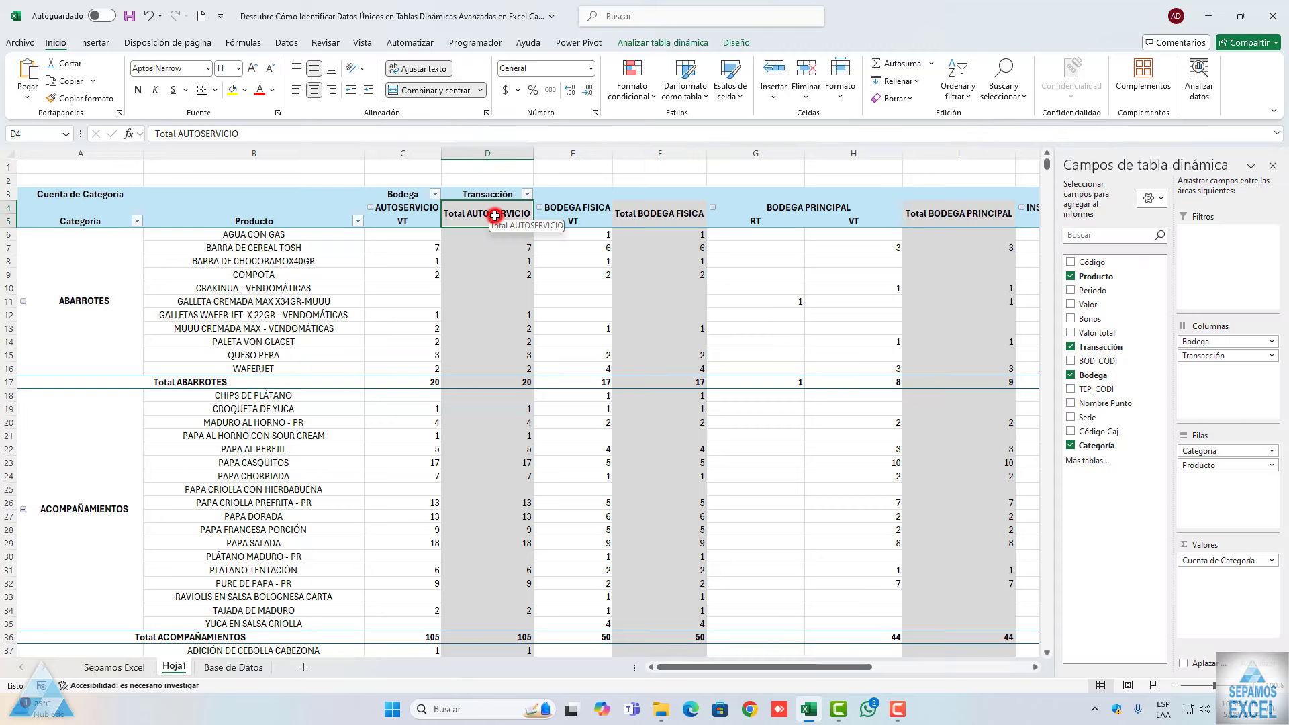
pyautogui.click(1271, 356)
pyautogui.click(1202, 500)
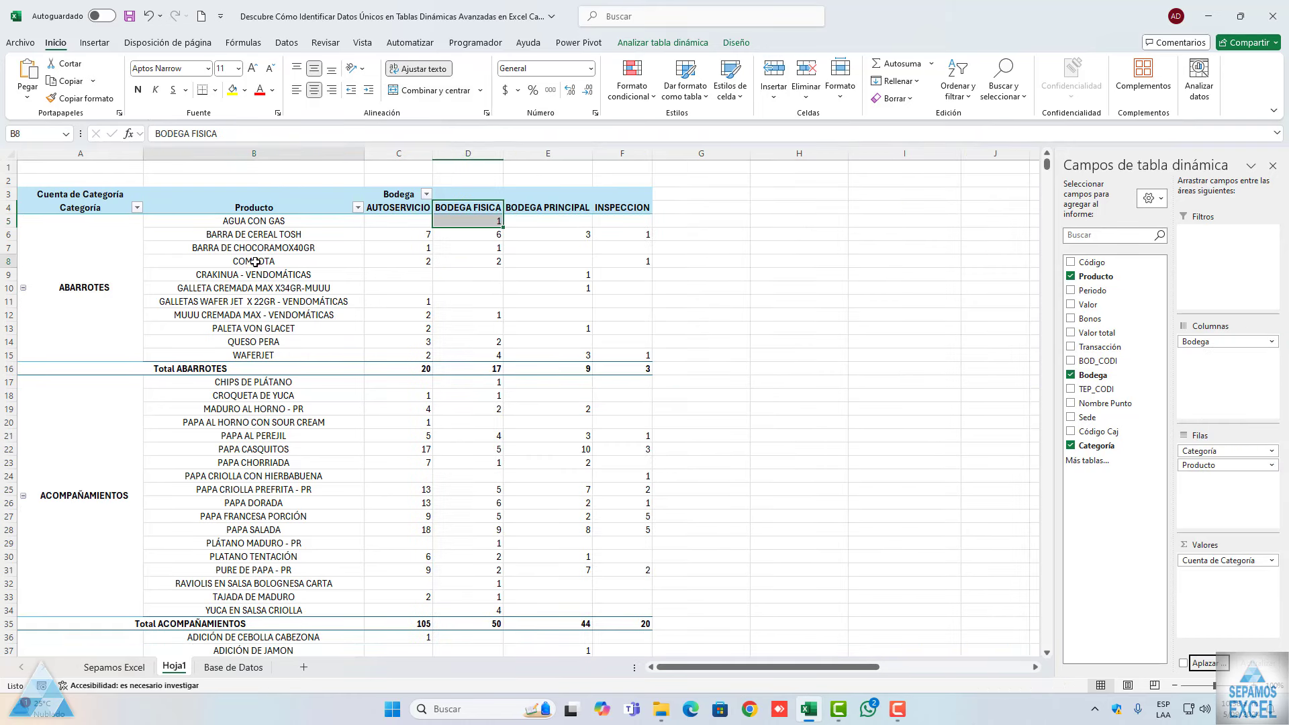
# Turn on Filas con bandas and Columnas con bandas for the pivot table in Diseño
pyautogui.click(256, 261)
pyautogui.click(252, 209)
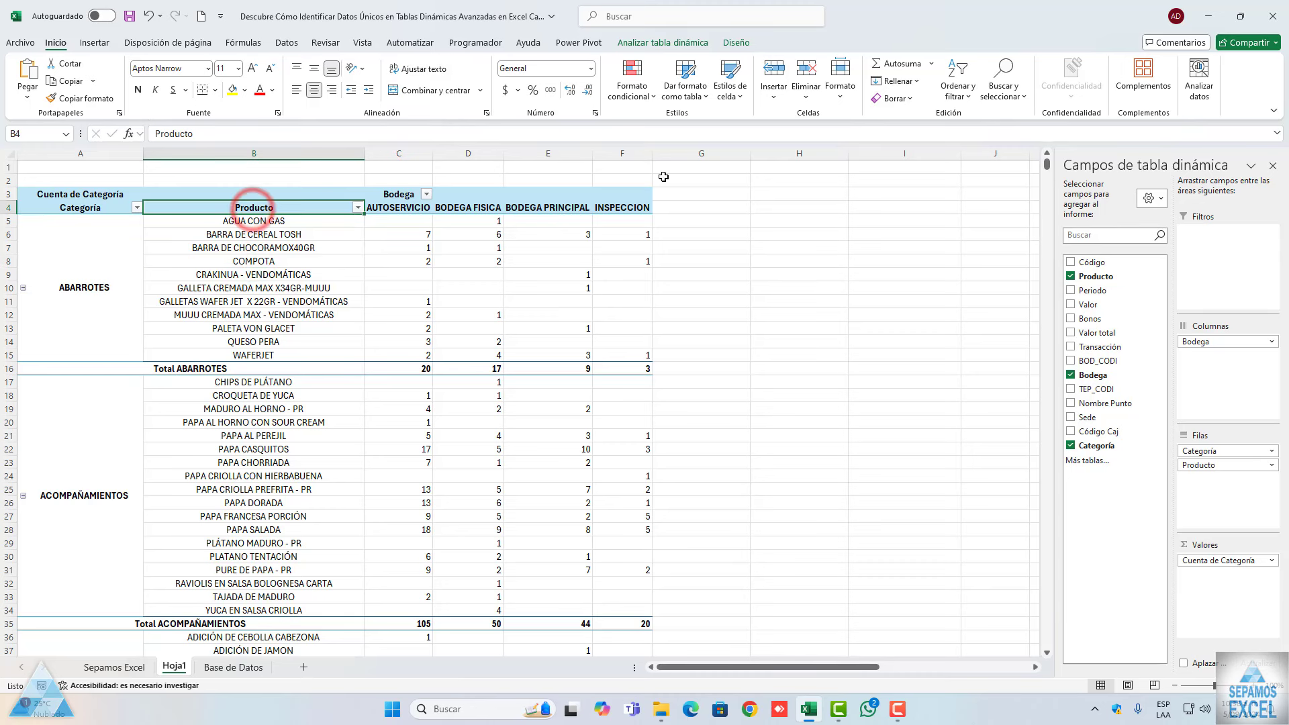
pyautogui.click(742, 42)
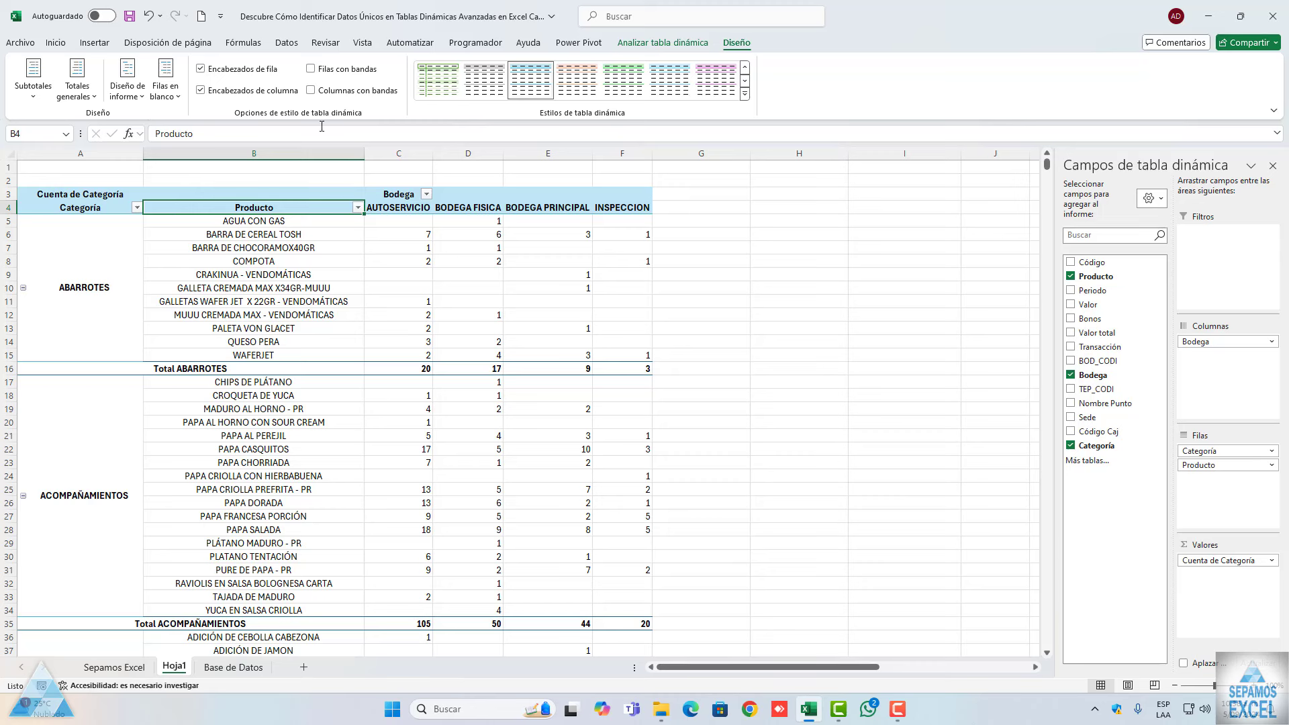
pyautogui.click(312, 90)
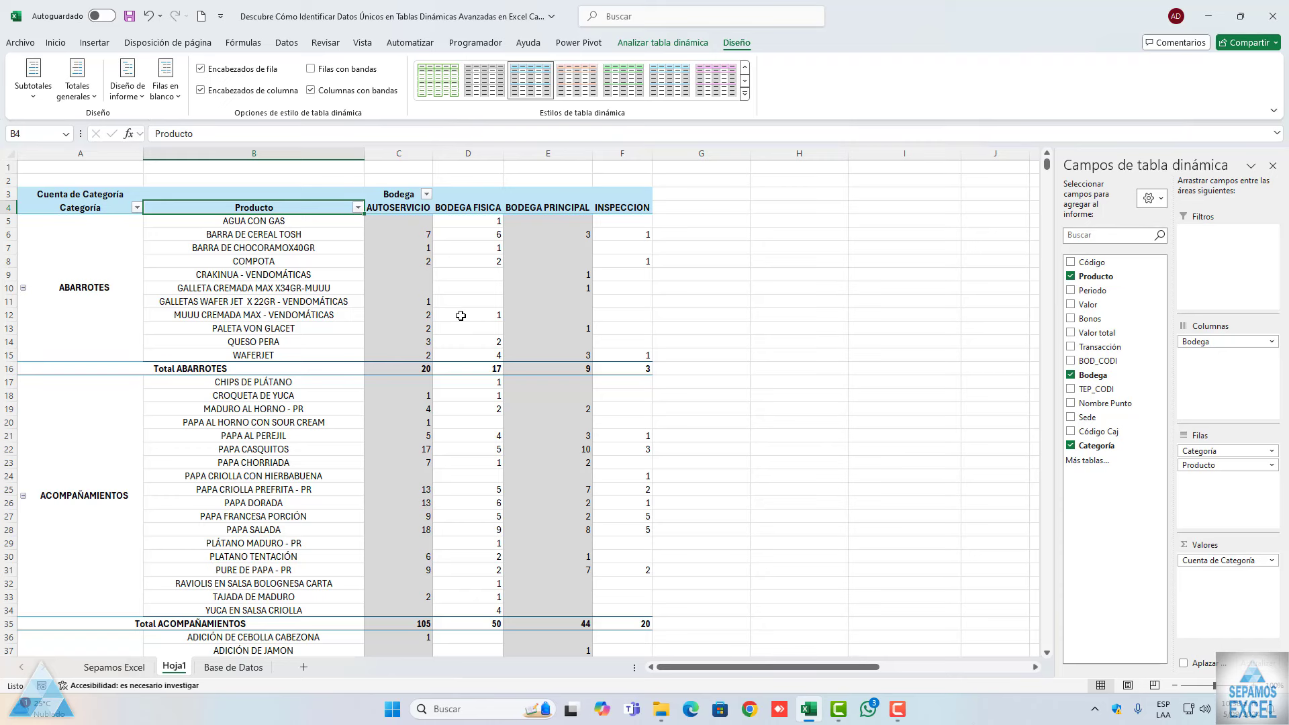
pyautogui.click(312, 70)
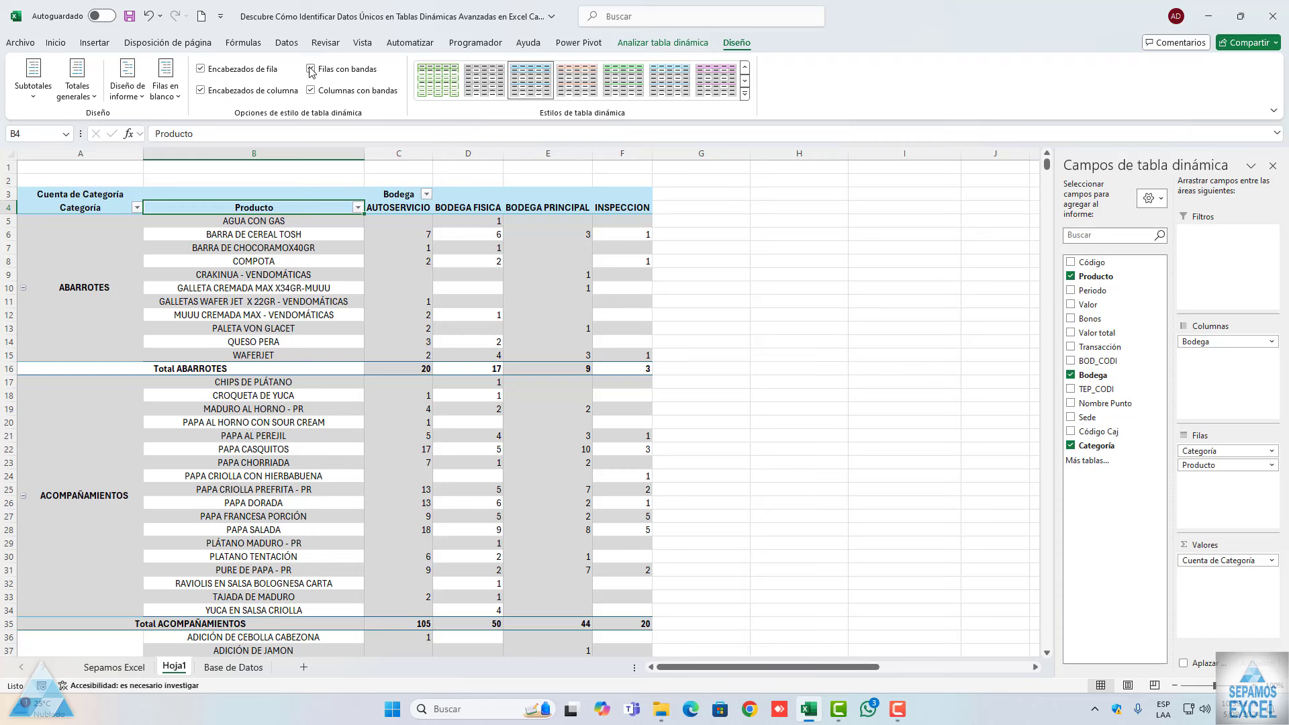
# Turn Columnas con bandas back off and expand the full Estilos de tabla dinámica gallery
pyautogui.click(375, 262)
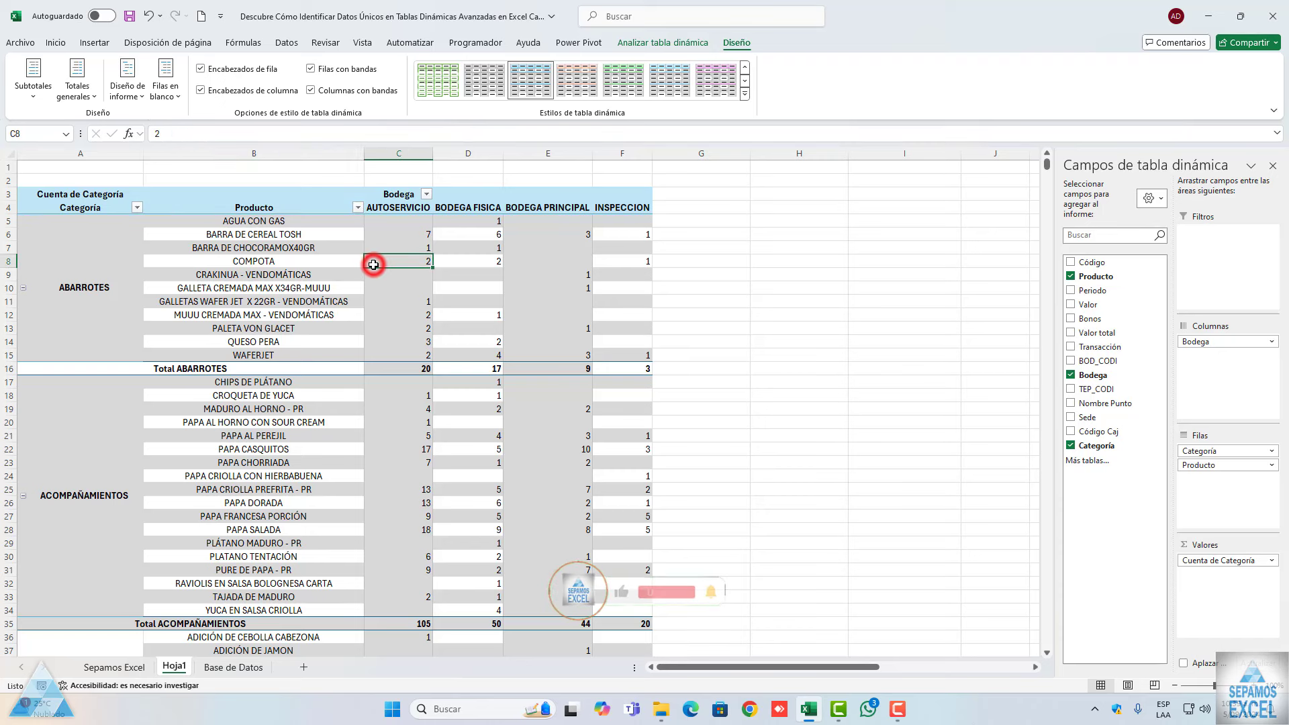
pyautogui.click(310, 90)
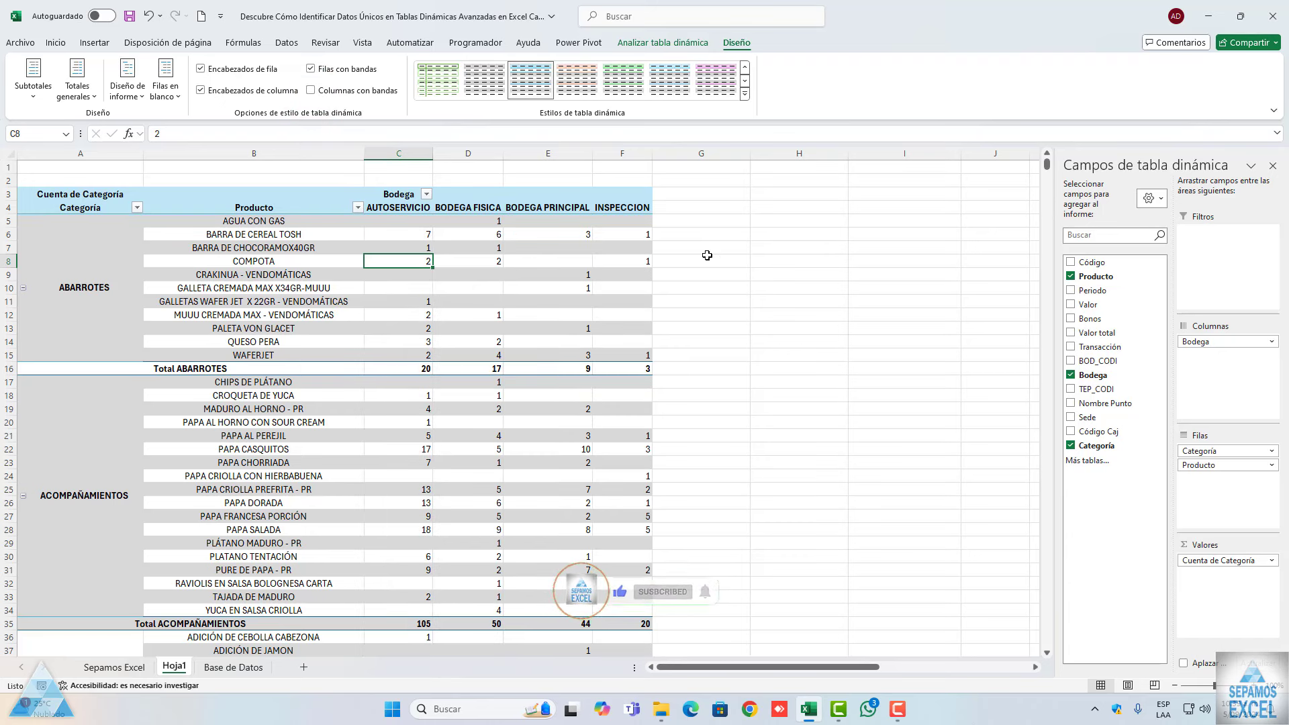
pyautogui.click(745, 96)
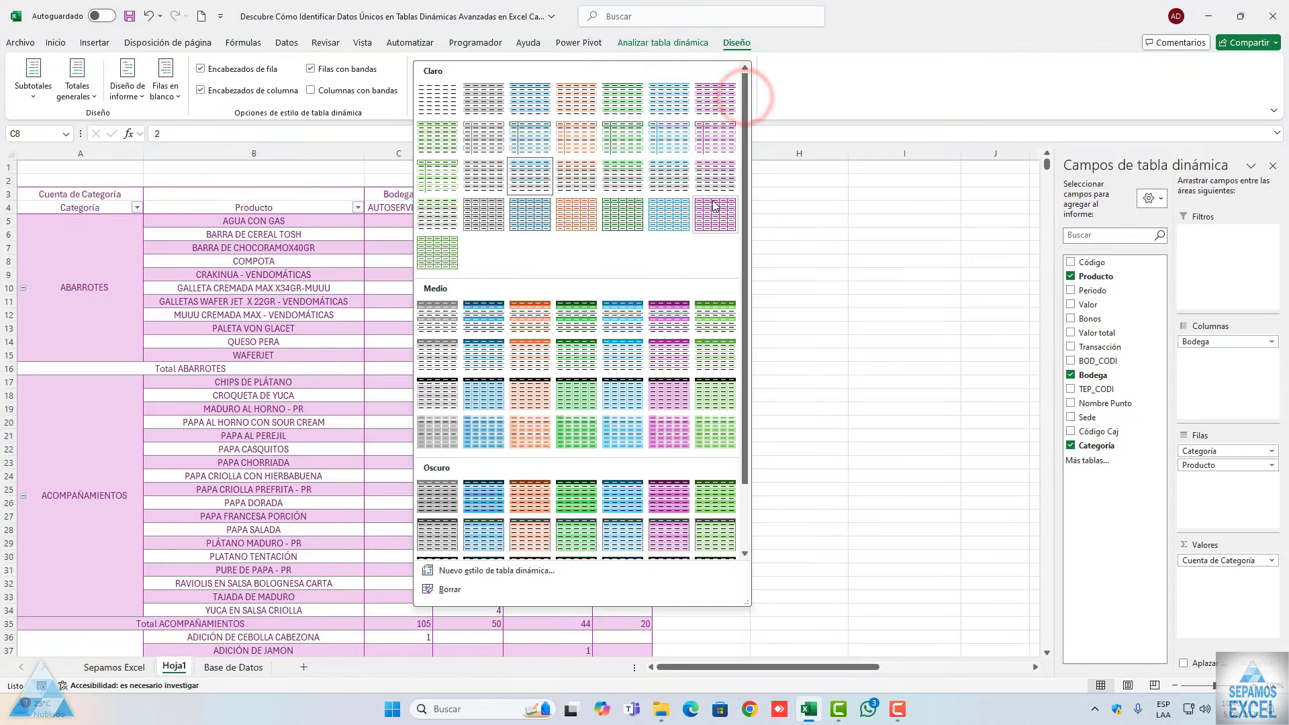
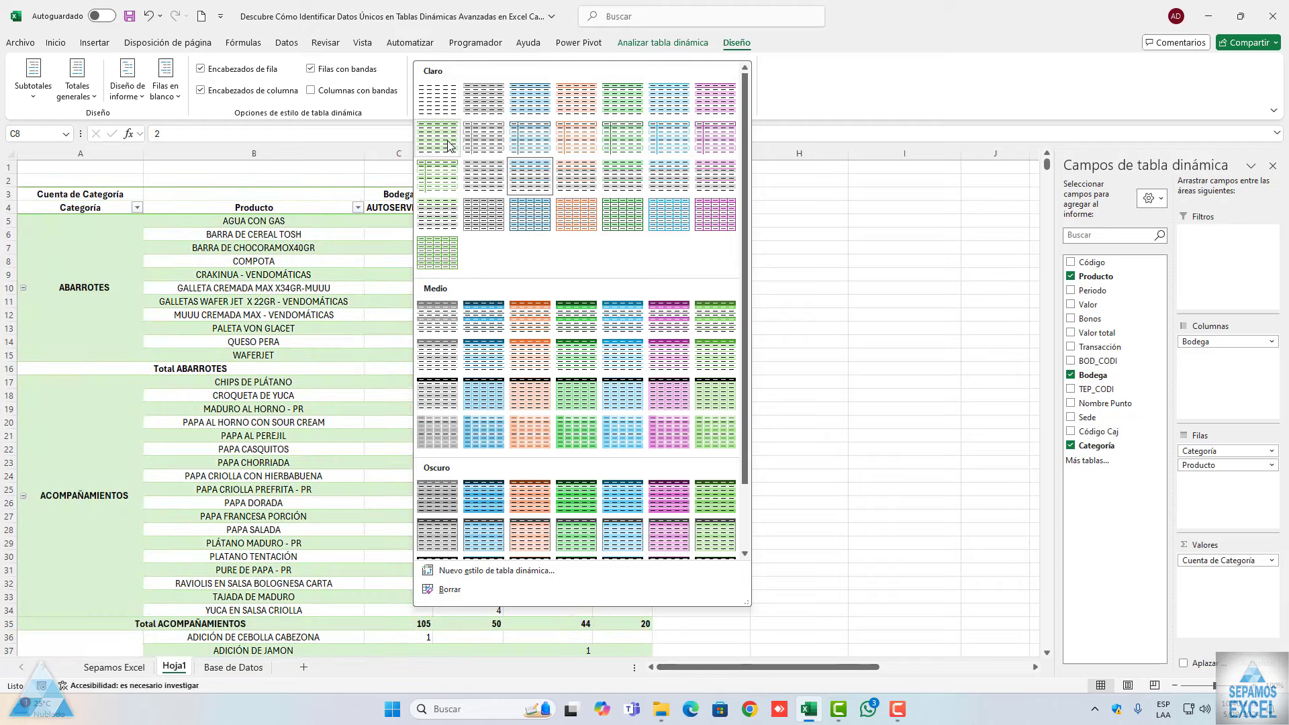
# Apply the light green banded style to the Hoja1 pivot table
pyautogui.click(447, 140)
pyautogui.scroll(-6, 533, 354)
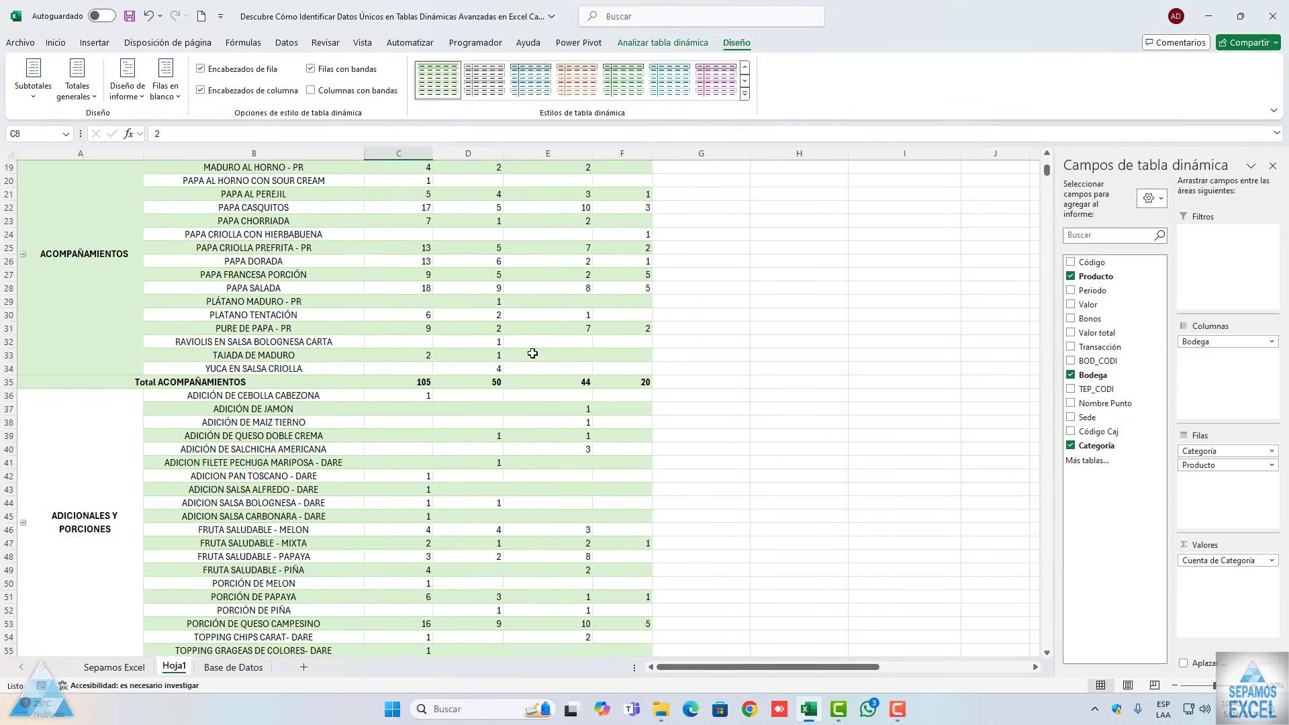
pyautogui.scroll(-5, 532, 353)
pyautogui.scroll(-5, 533, 353)
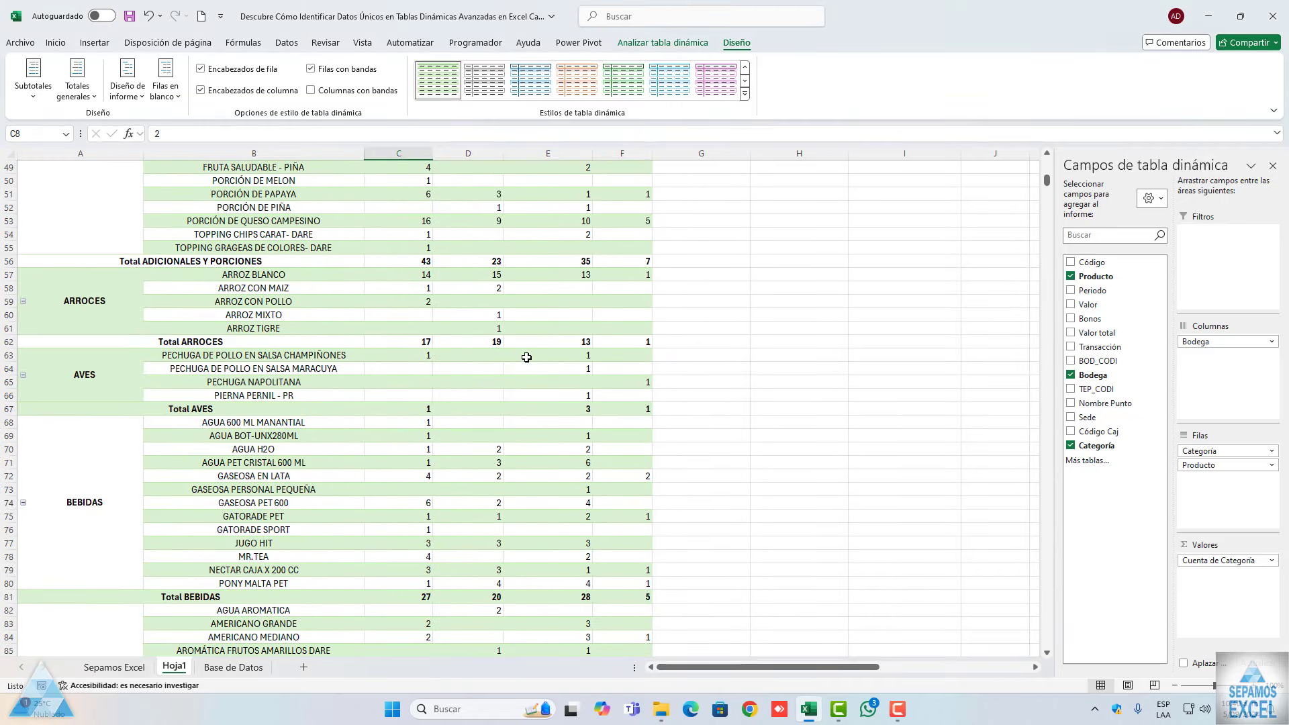
pyautogui.scroll(6, 527, 357)
pyautogui.scroll(10, 515, 358)
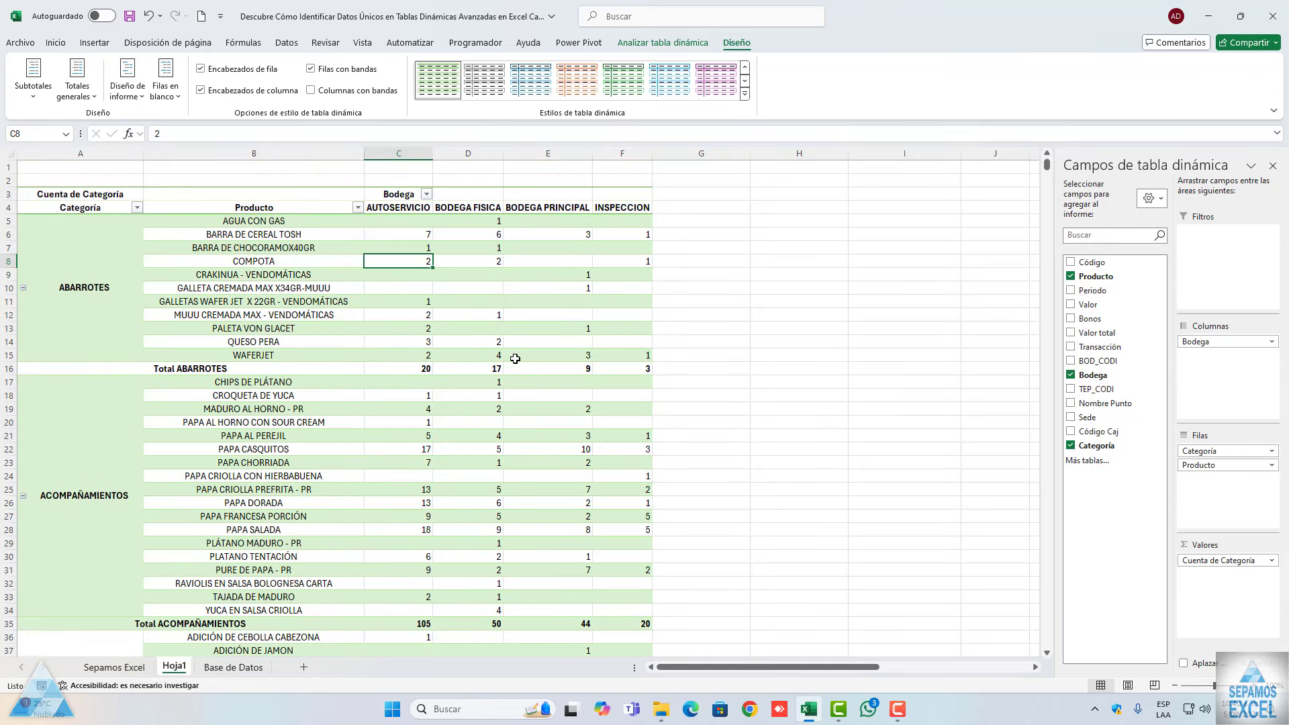
# Select the ABARROTES, ACOMPAÑAMIENTOS, ADICIONALES Y PORCIONES, ARROCES and AVES category groups in turn
pyautogui.click(77, 311)
pyautogui.scroll(-3, 74, 309)
pyautogui.click(72, 308)
pyautogui.scroll(-5, 76, 336)
pyautogui.click(72, 377)
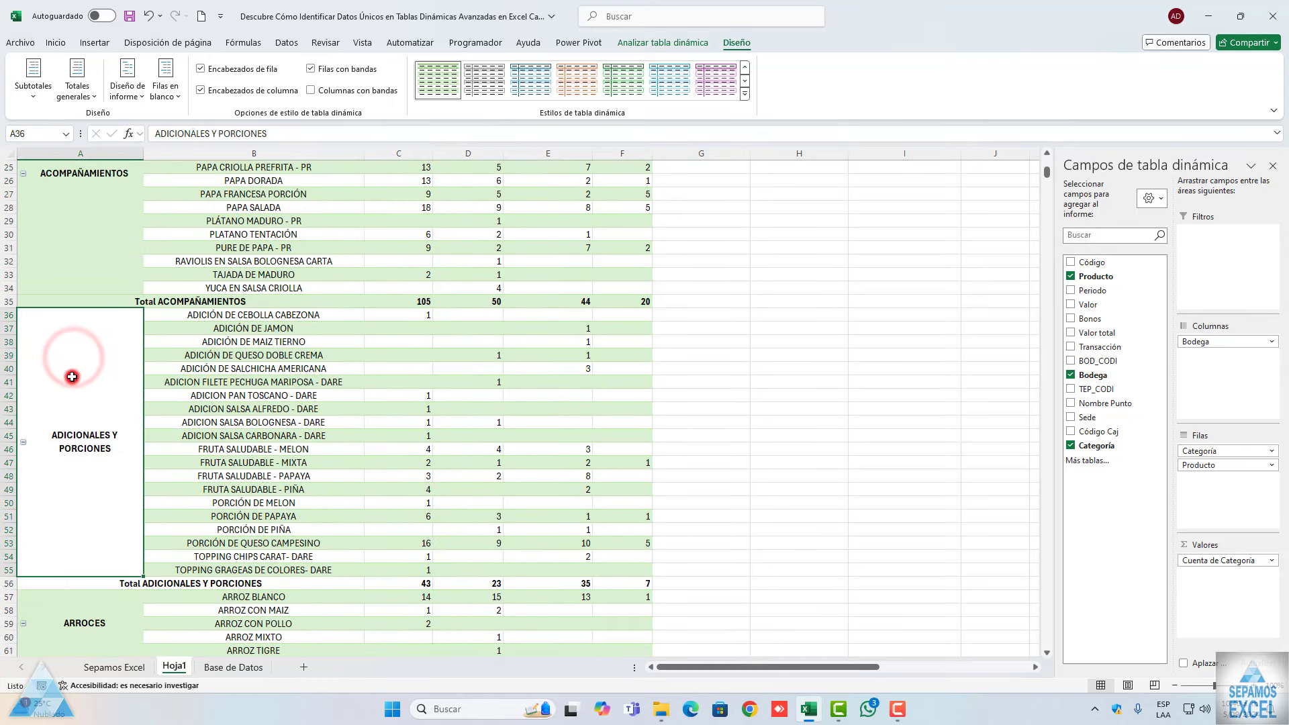
pyautogui.scroll(-6, 72, 376)
pyautogui.scroll(-1, 72, 377)
pyautogui.click(68, 352)
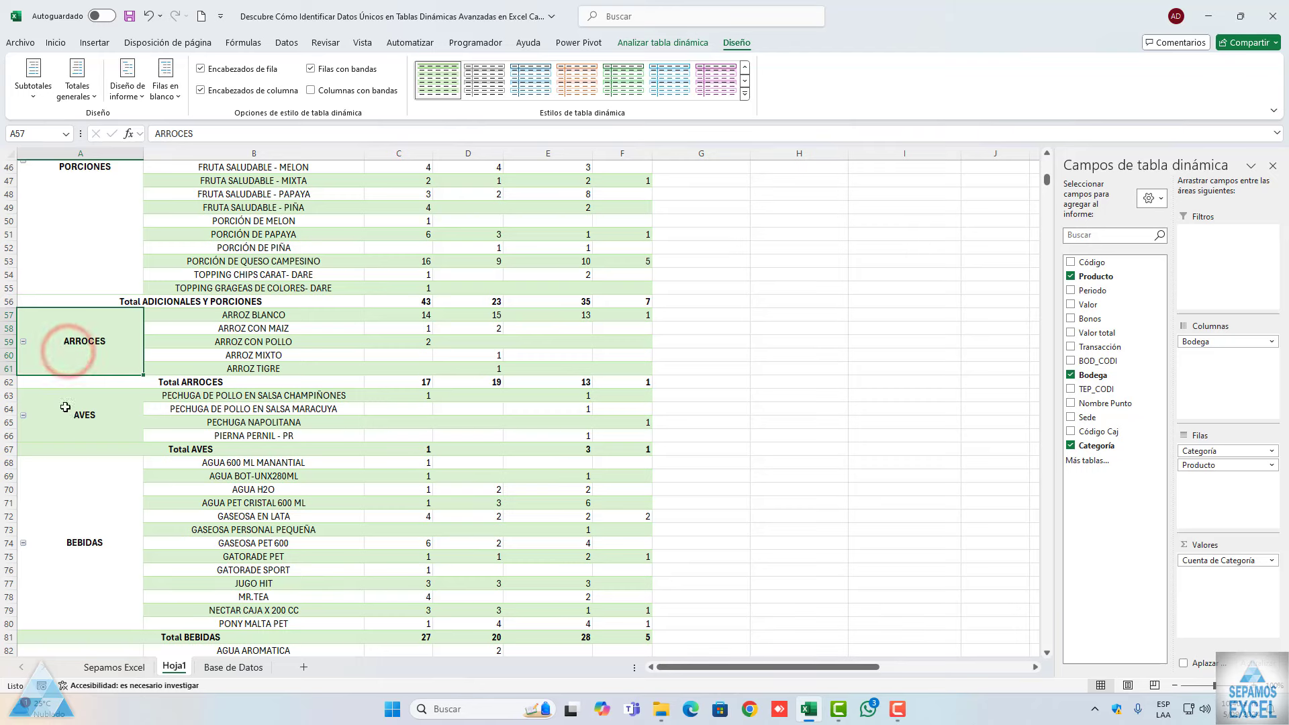
pyautogui.click(65, 408)
pyautogui.scroll(6, 65, 407)
pyautogui.scroll(6, 100, 417)
pyautogui.scroll(3, 141, 432)
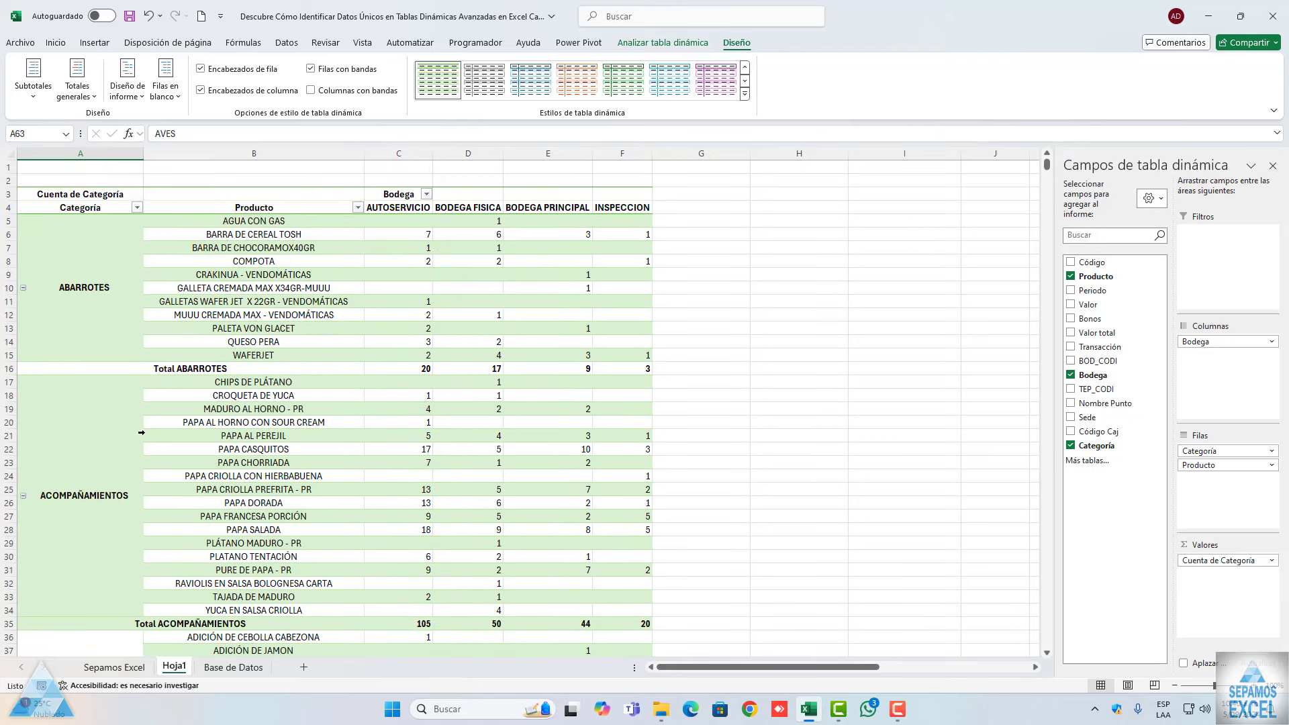
# Set Subtotals to Do Not Show, review the result, and select the ABARROTES cell
pyautogui.click(32, 88)
pyautogui.click(49, 118)
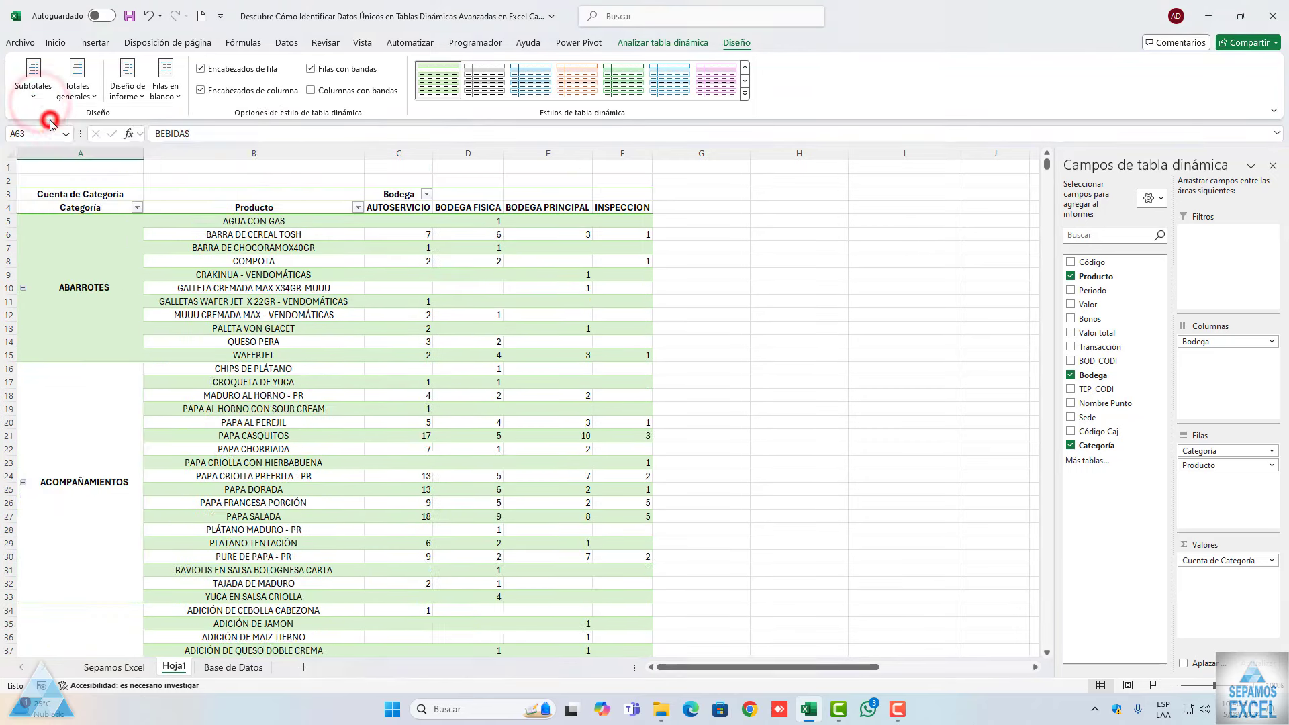
pyautogui.scroll(-3, 207, 323)
pyautogui.scroll(-1, 207, 323)
pyautogui.scroll(-2, 207, 324)
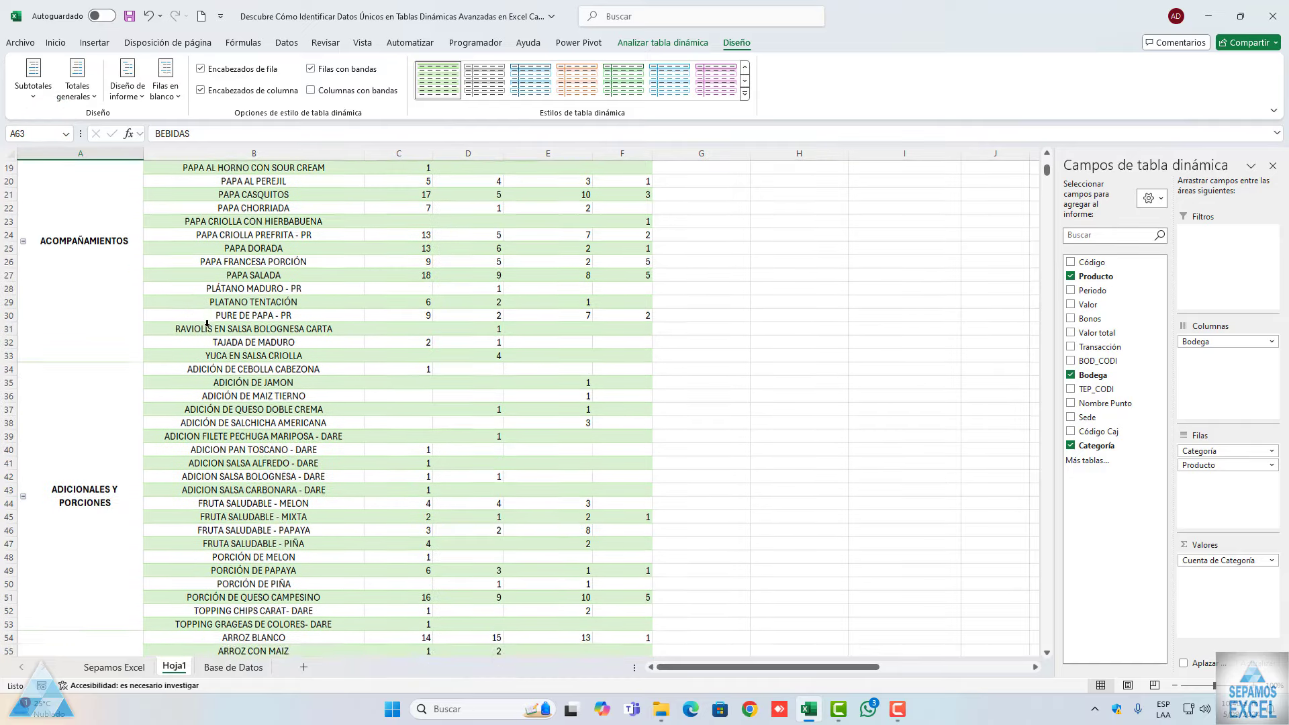
pyautogui.scroll(-4, 207, 323)
pyautogui.scroll(3, 206, 323)
pyautogui.scroll(1, 206, 323)
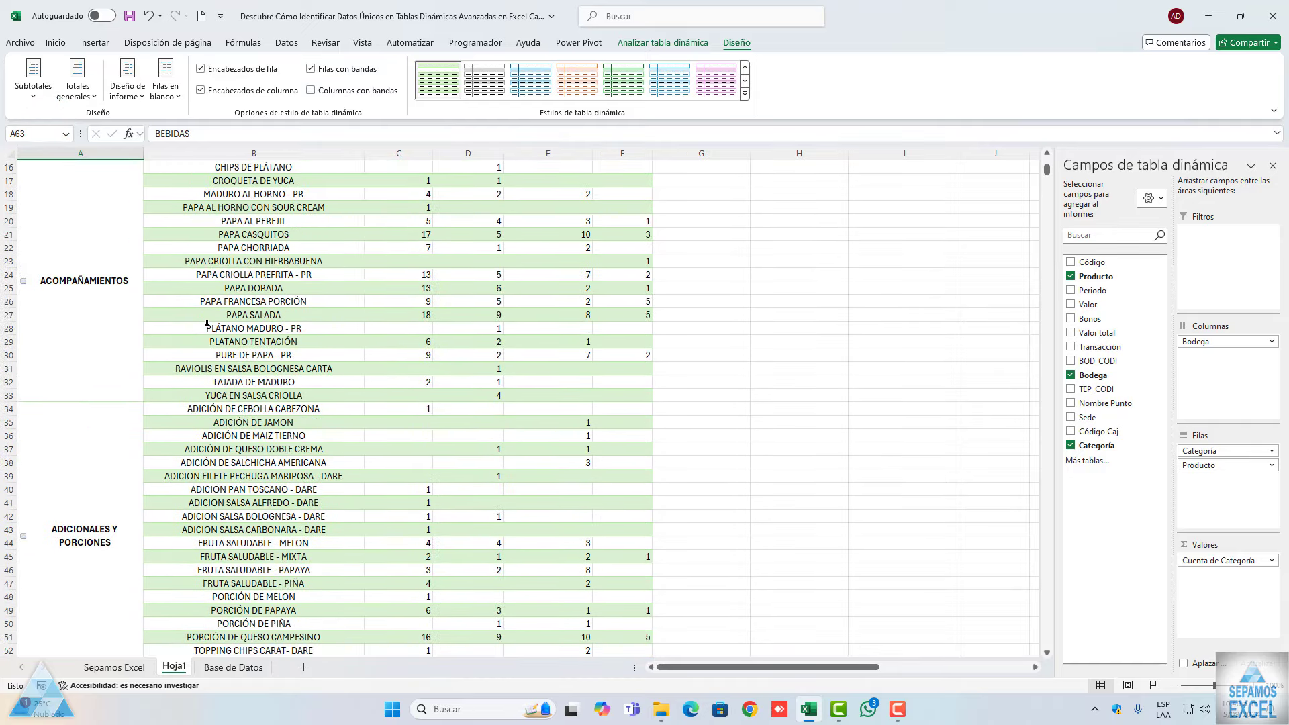
pyautogui.scroll(-7, 207, 323)
pyautogui.scroll(-4, 207, 324)
pyautogui.scroll(13, 208, 324)
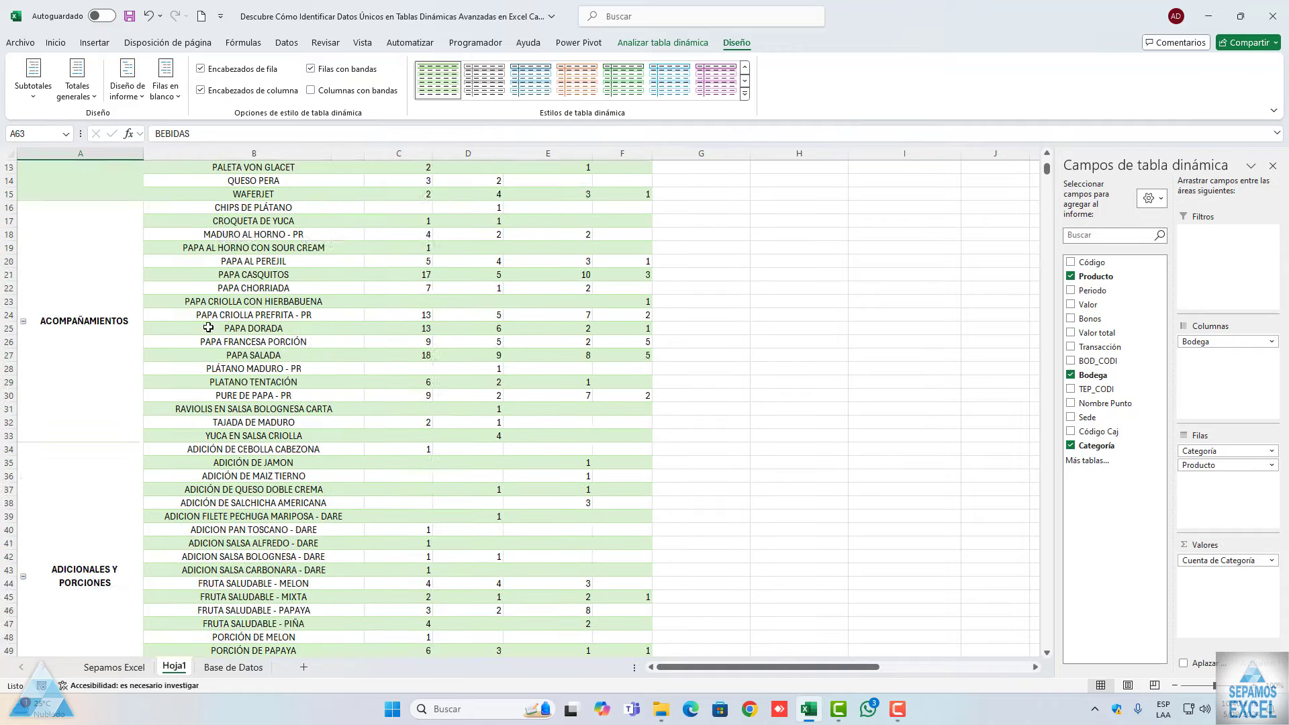
pyautogui.scroll(4, 208, 325)
pyautogui.click(56, 327)
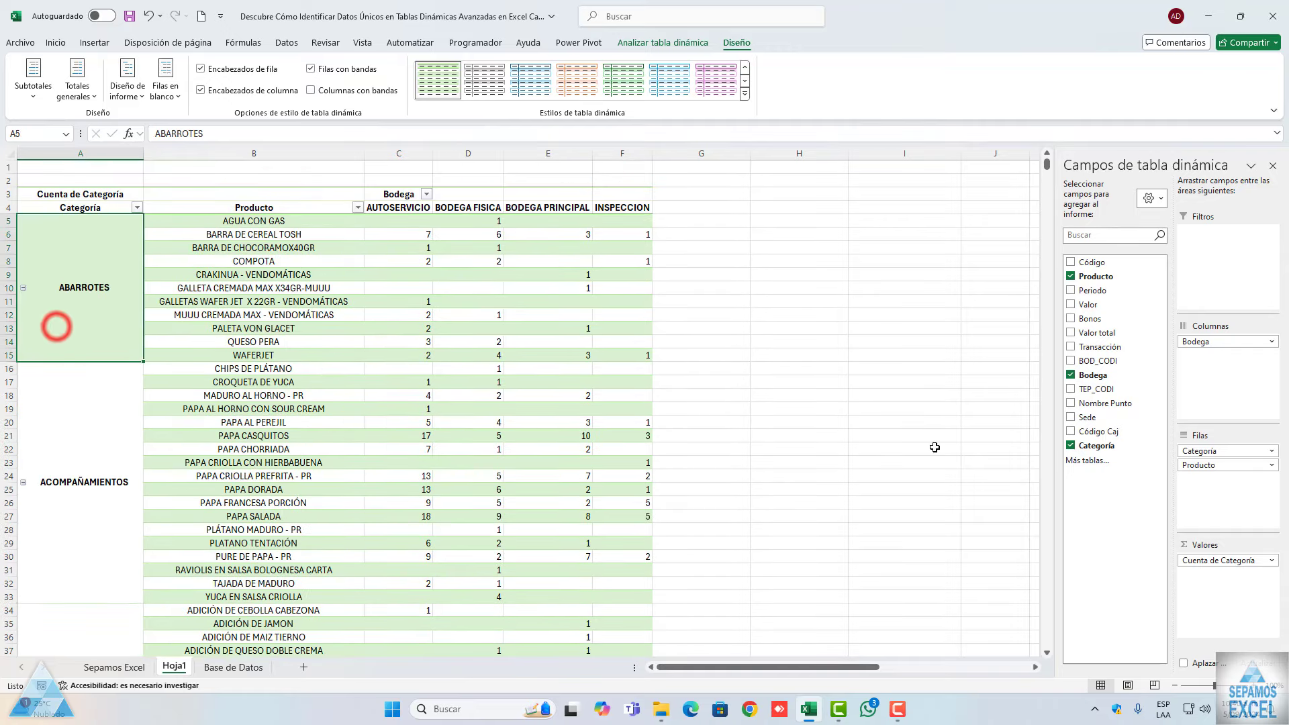
# Uncheck Categoría, Bodega and Producto in the field list so the pivot is empty
pyautogui.click(1070, 445)
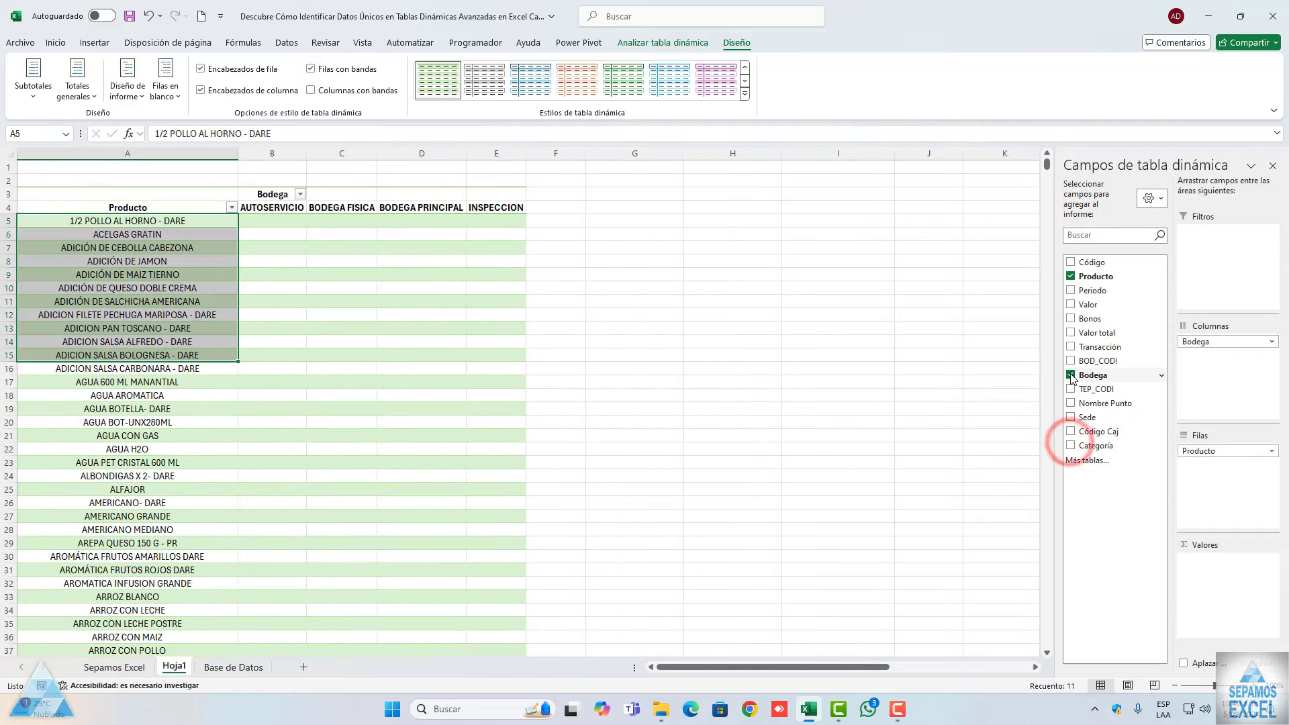
pyautogui.click(1070, 375)
pyautogui.click(1070, 275)
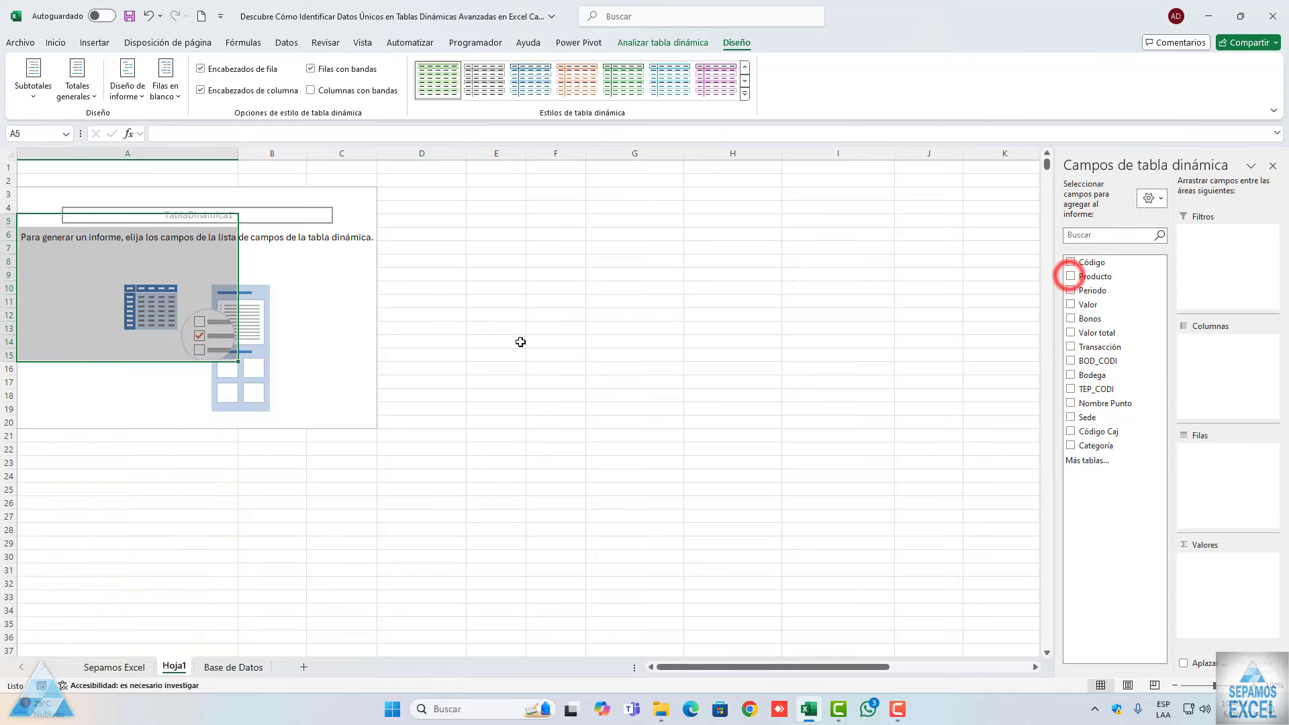
pyautogui.click(449, 327)
# Inspect the Categoría filter on Base de Datos without changes, then reselect the empty Hoja1 pivot
pyautogui.click(222, 667)
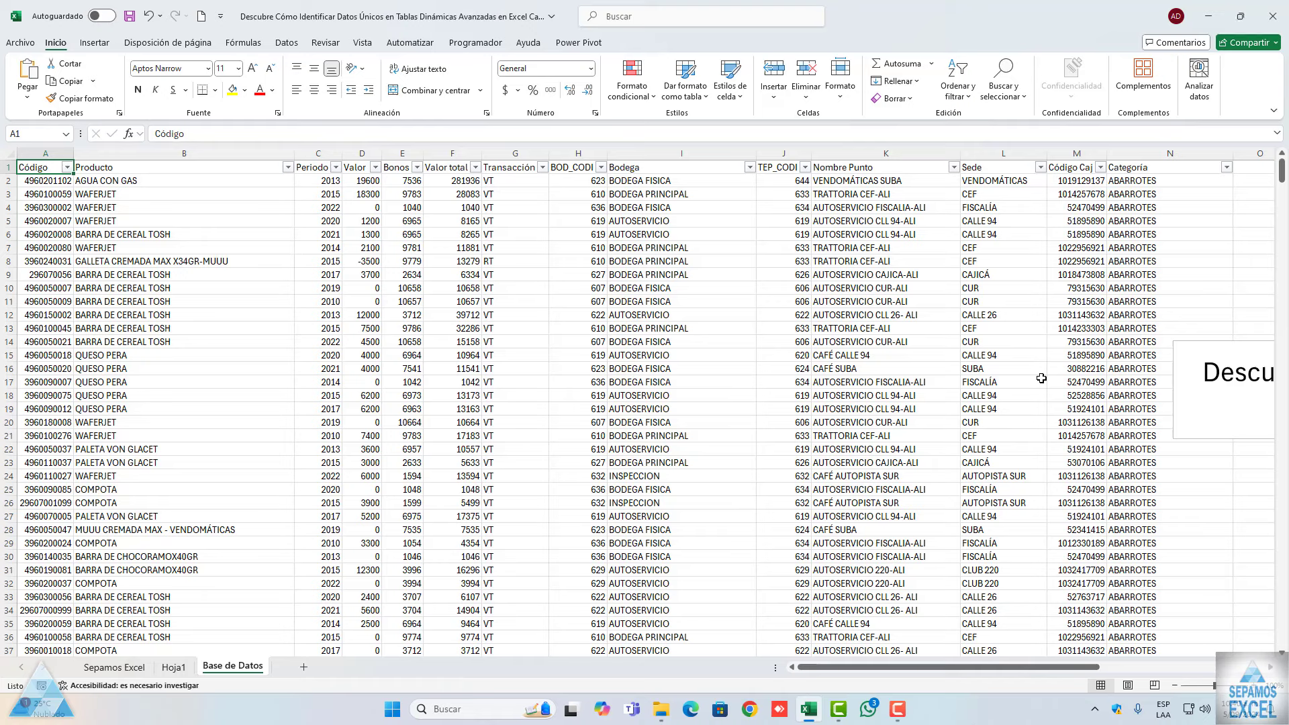
pyautogui.click(1226, 173)
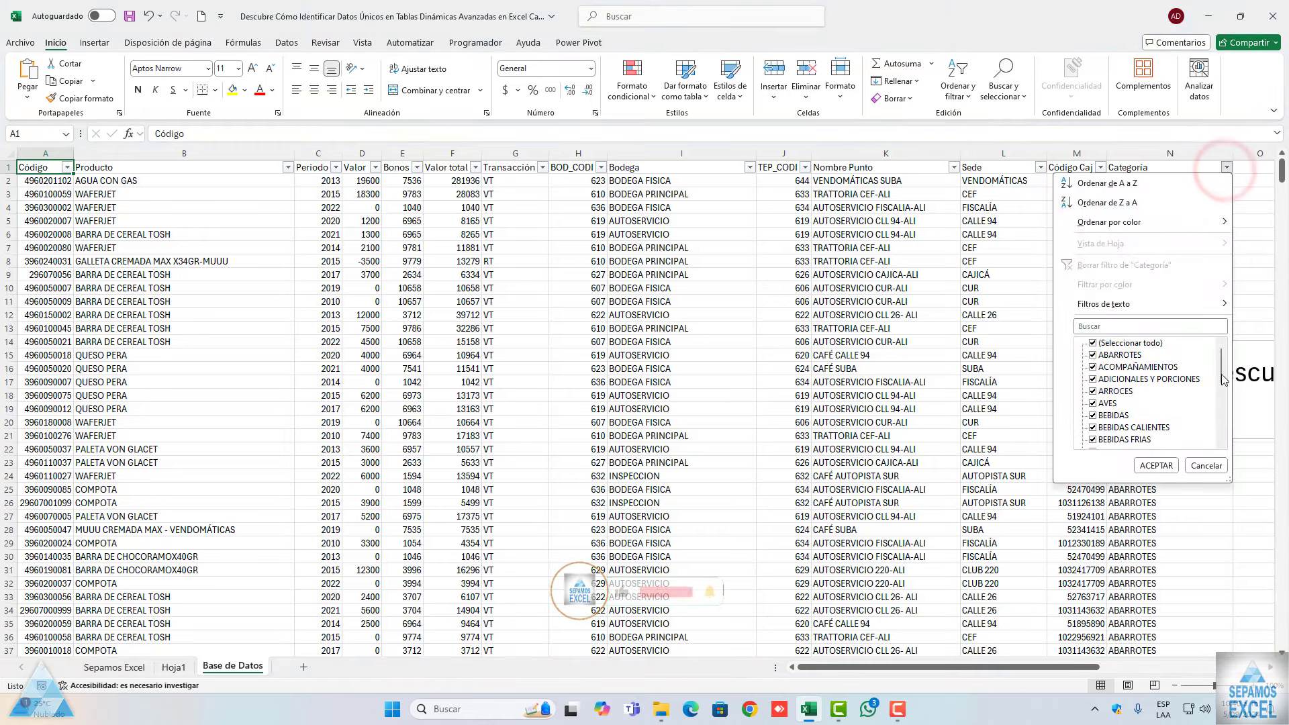
pyautogui.moveTo(1222, 368); pyautogui.dragTo(1225, 441)
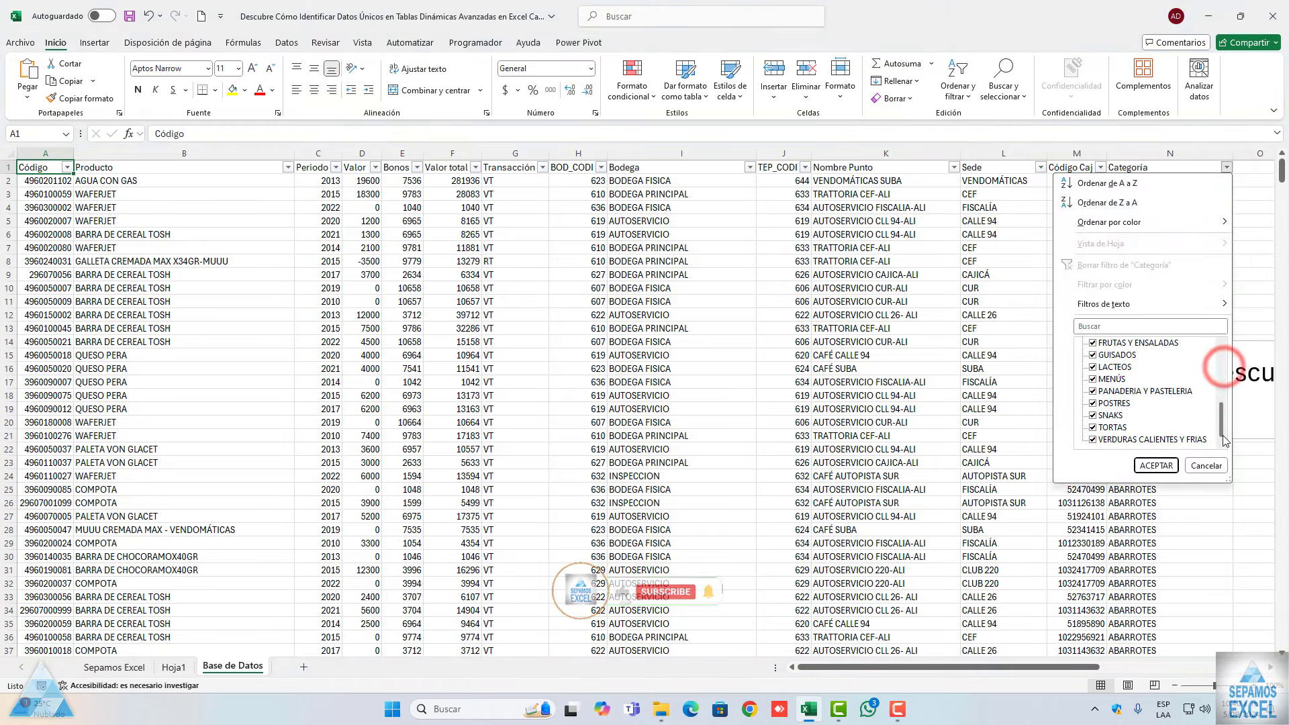
pyautogui.click(1206, 465)
pyautogui.click(173, 667)
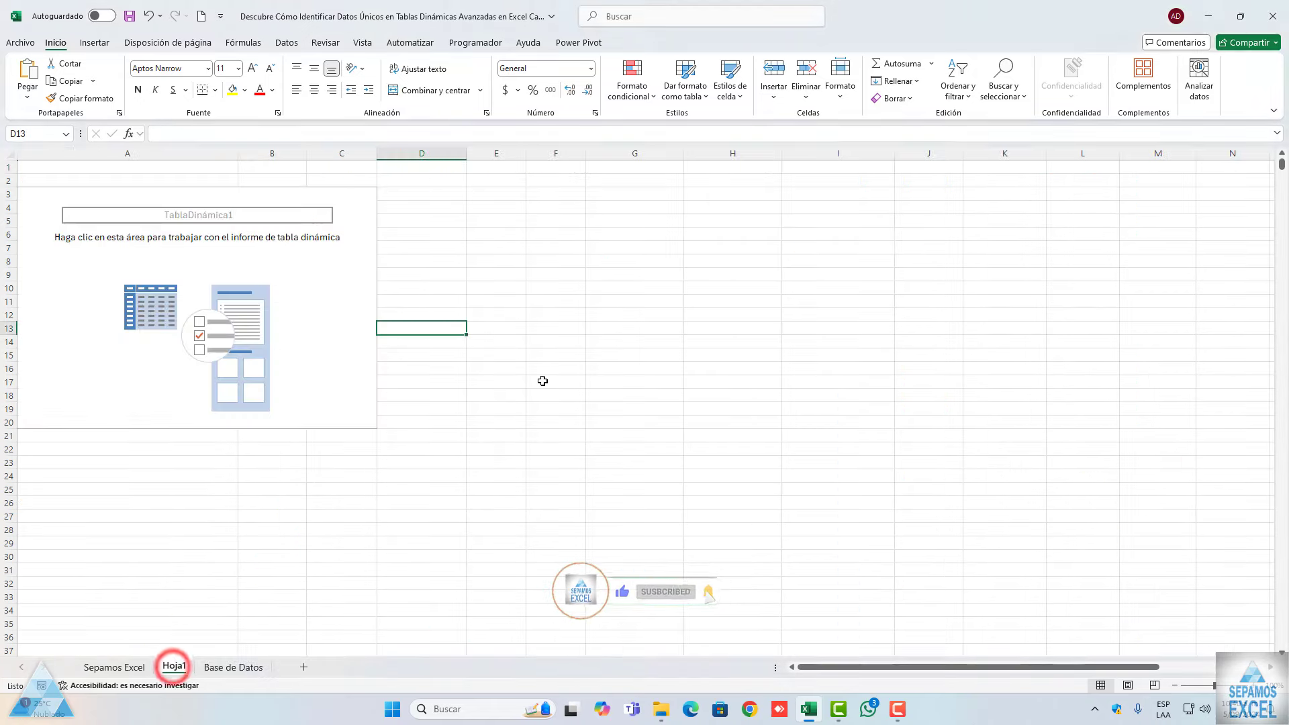
pyautogui.click(225, 353)
# Put Código in the pivot rows, add Categoría, and widen column A to fit the codes
pyautogui.click(1070, 445)
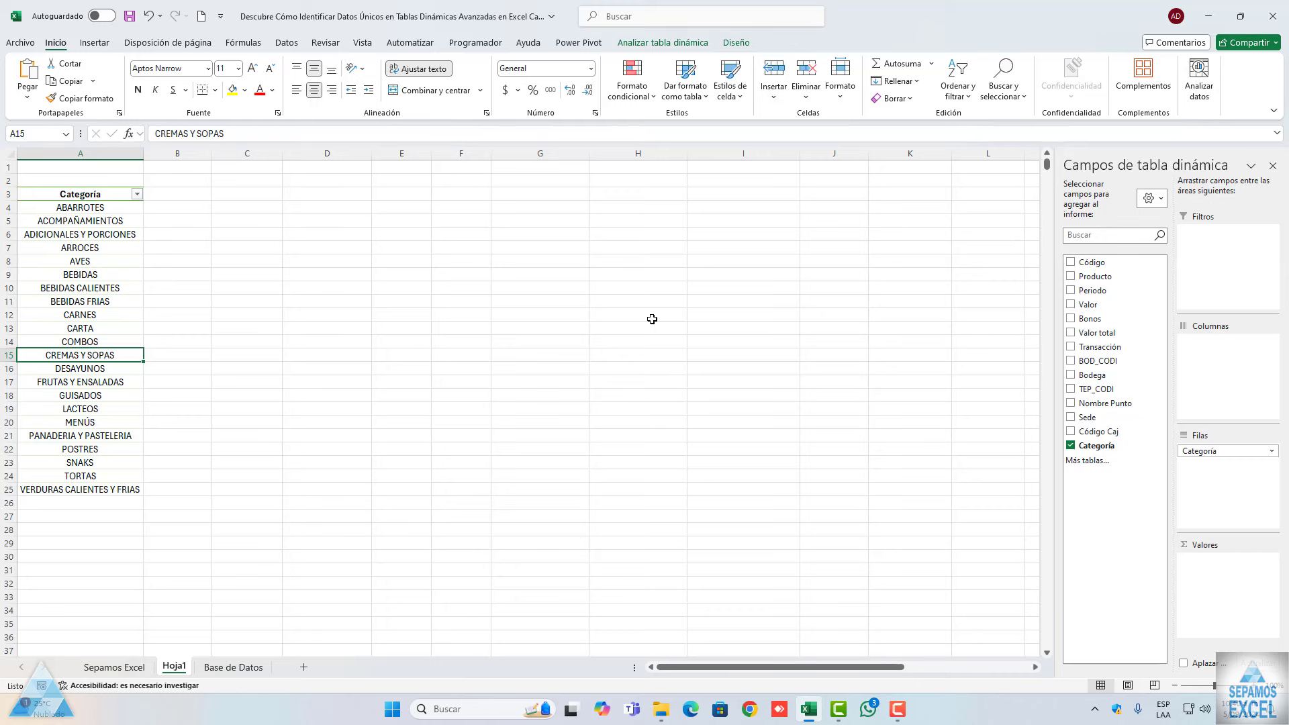
pyautogui.click(1070, 445)
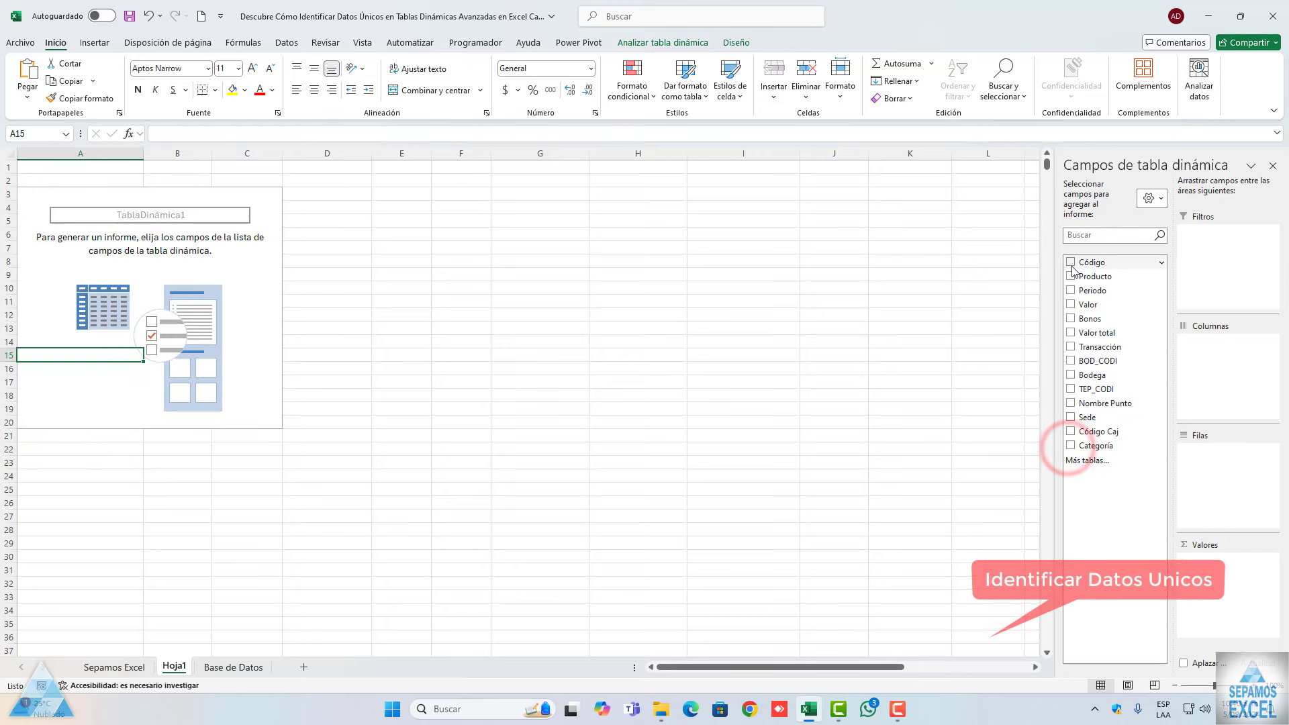
pyautogui.click(1070, 262)
pyautogui.moveTo(1212, 560)
pyautogui.mouseDown()
pyautogui.moveTo(1216, 463)
pyautogui.moveTo(477, 327)
pyautogui.mouseUp()
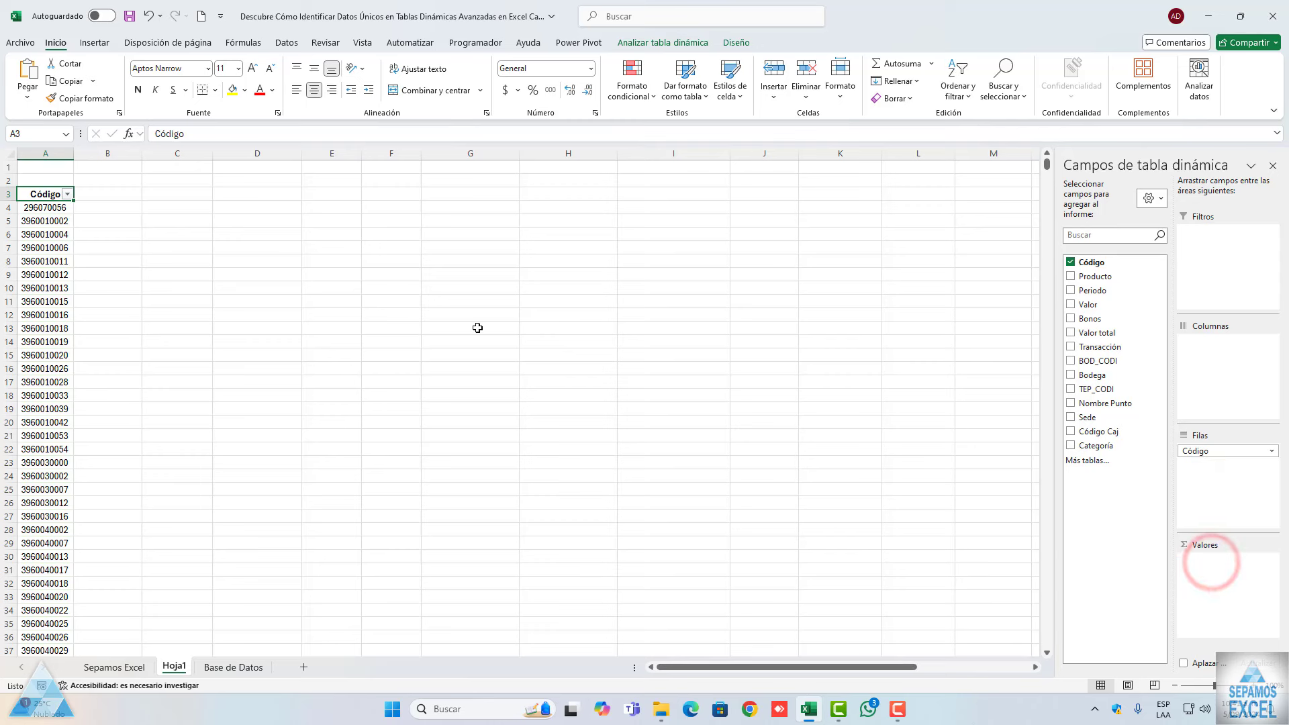
pyautogui.click(1071, 446)
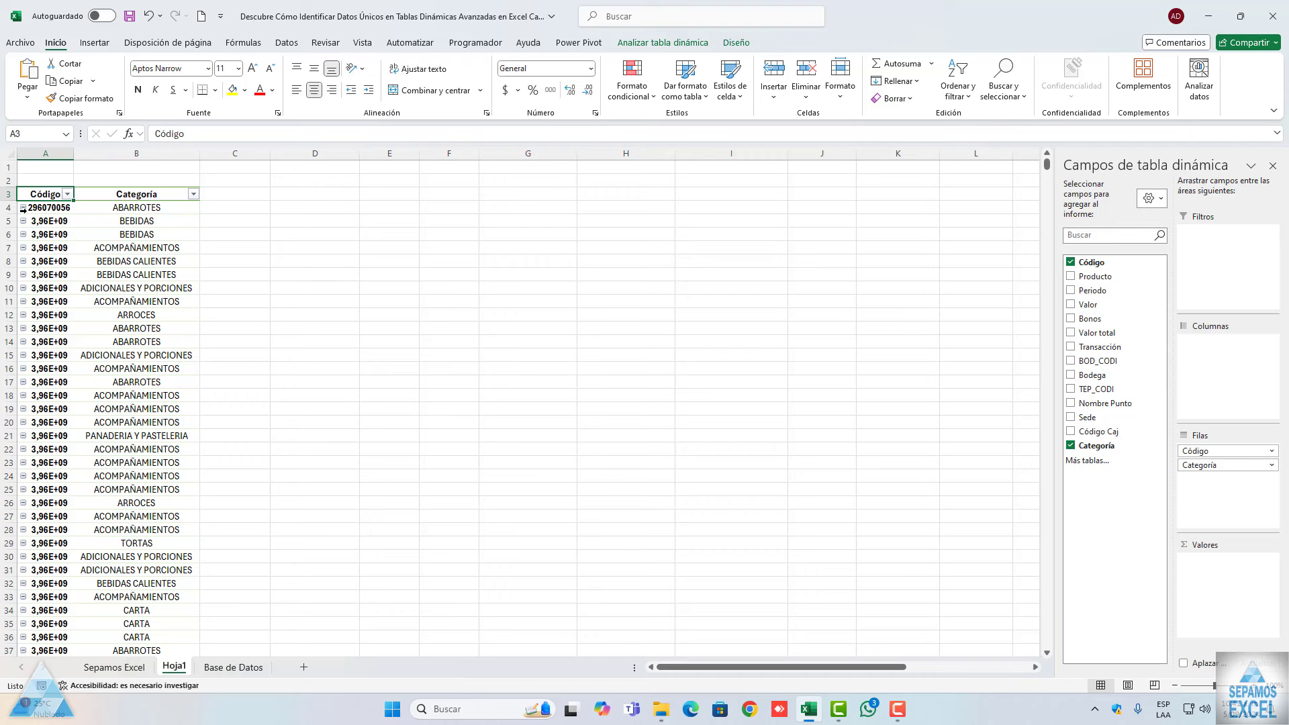
pyautogui.doubleClick(74, 153)
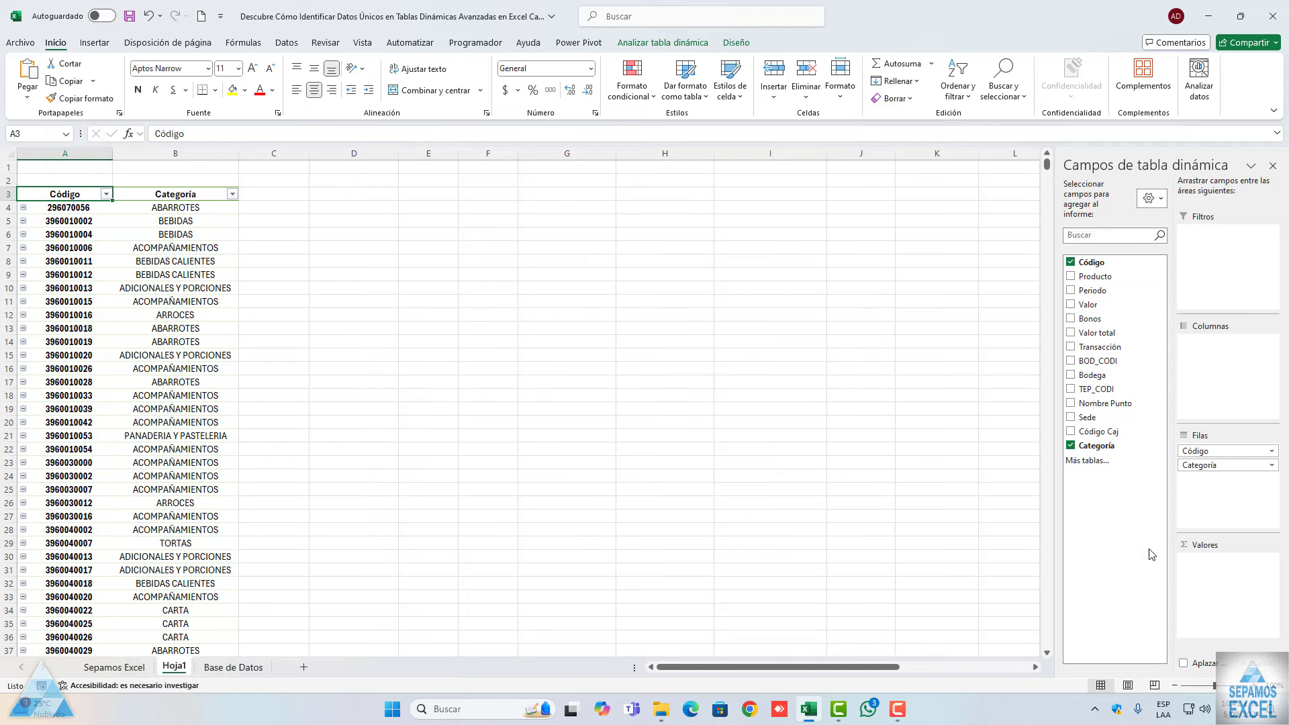
# Move Categoría to the columns and add Count of Categoría as the values
pyautogui.moveTo(1215, 389); pyautogui.dragTo(1215, 393)
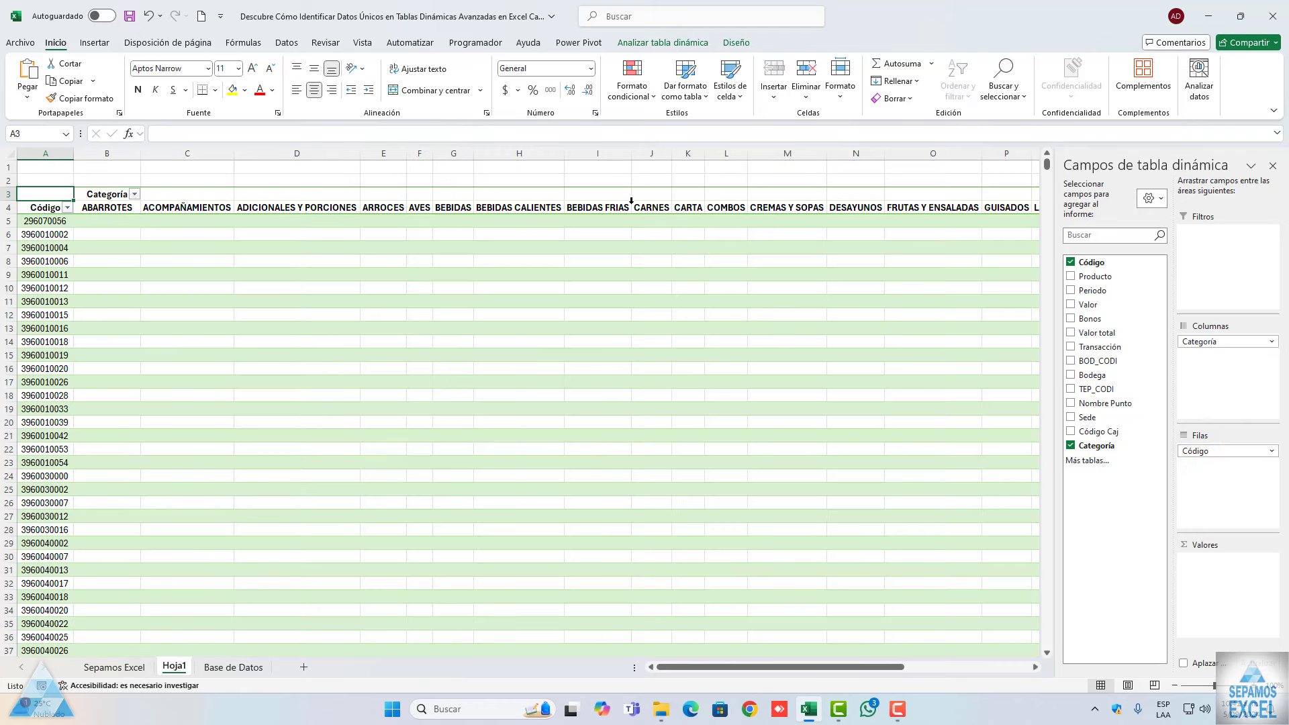
pyautogui.click(614, 176)
pyautogui.moveTo(892, 666); pyautogui.dragTo(742, 645)
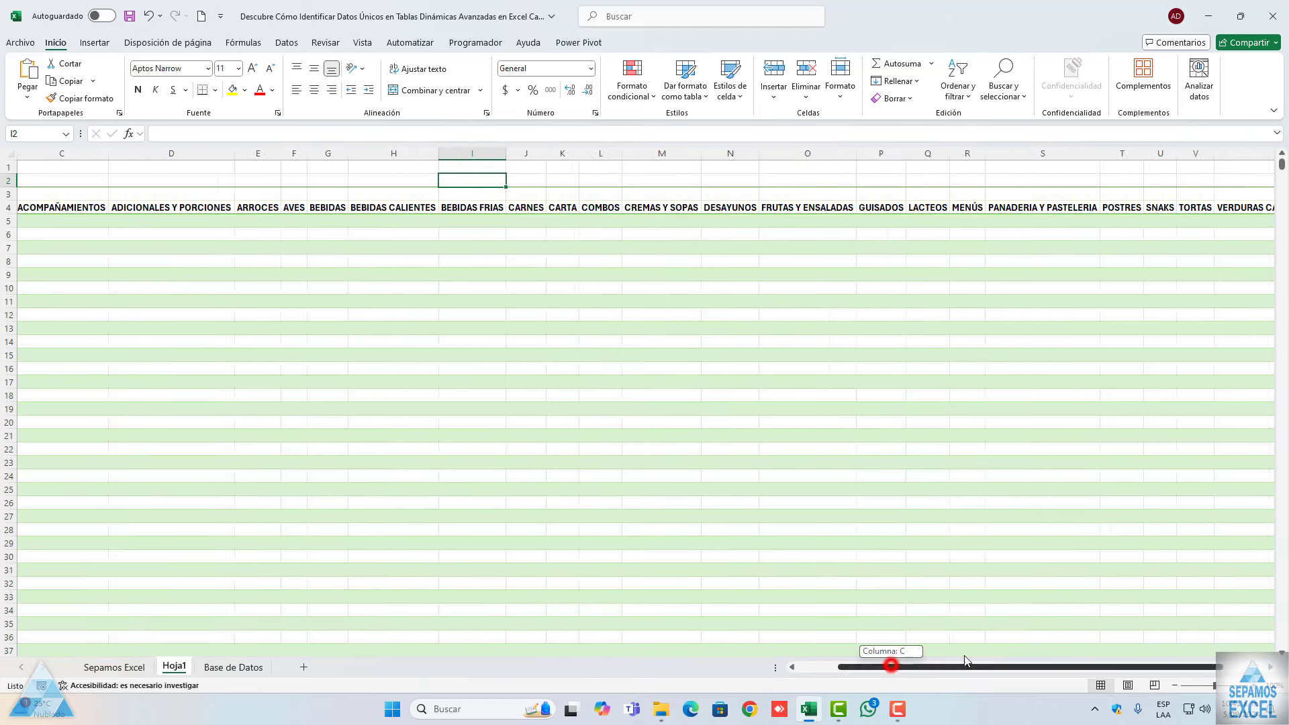
pyautogui.click(543, 421)
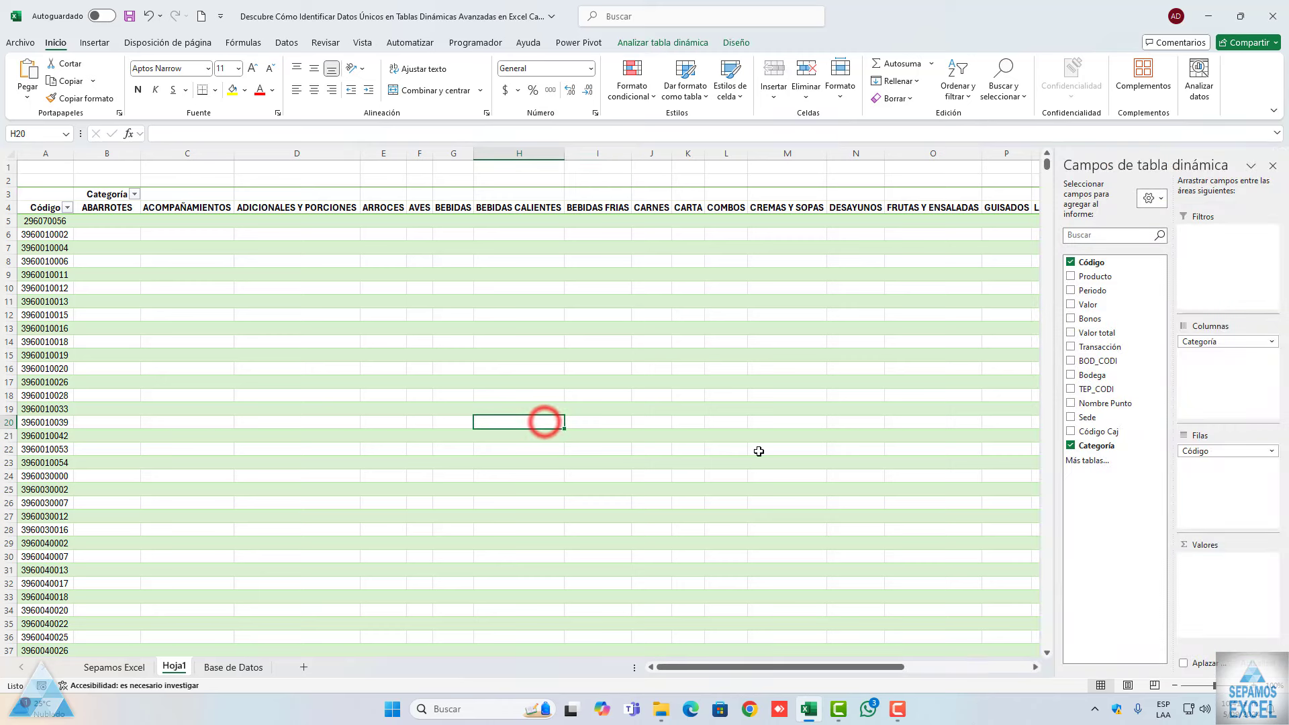
pyautogui.moveTo(1106, 453); pyautogui.dragTo(1229, 576)
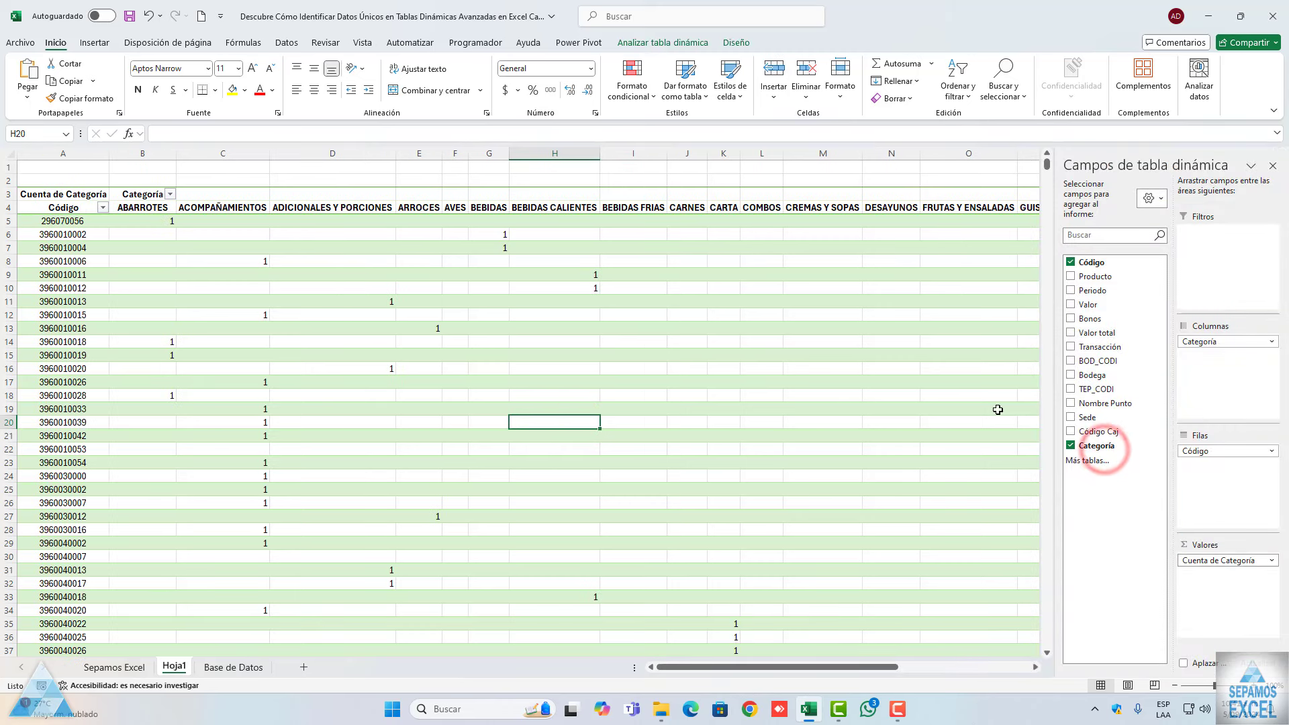
pyautogui.click(633, 183)
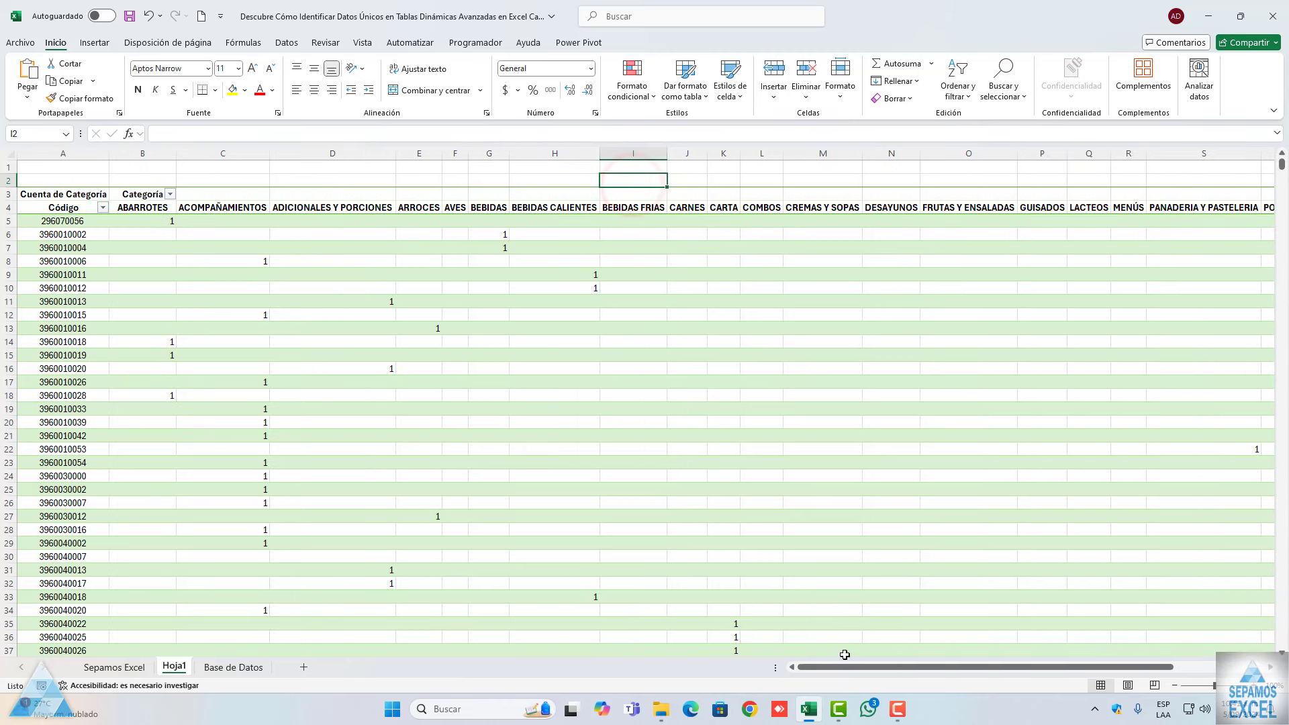
pyautogui.moveTo(847, 666); pyautogui.dragTo(1013, 673)
# Scroll down through the Código rows and zoom out twice to see more of them
pyautogui.hscroll(-3, 244, 488)
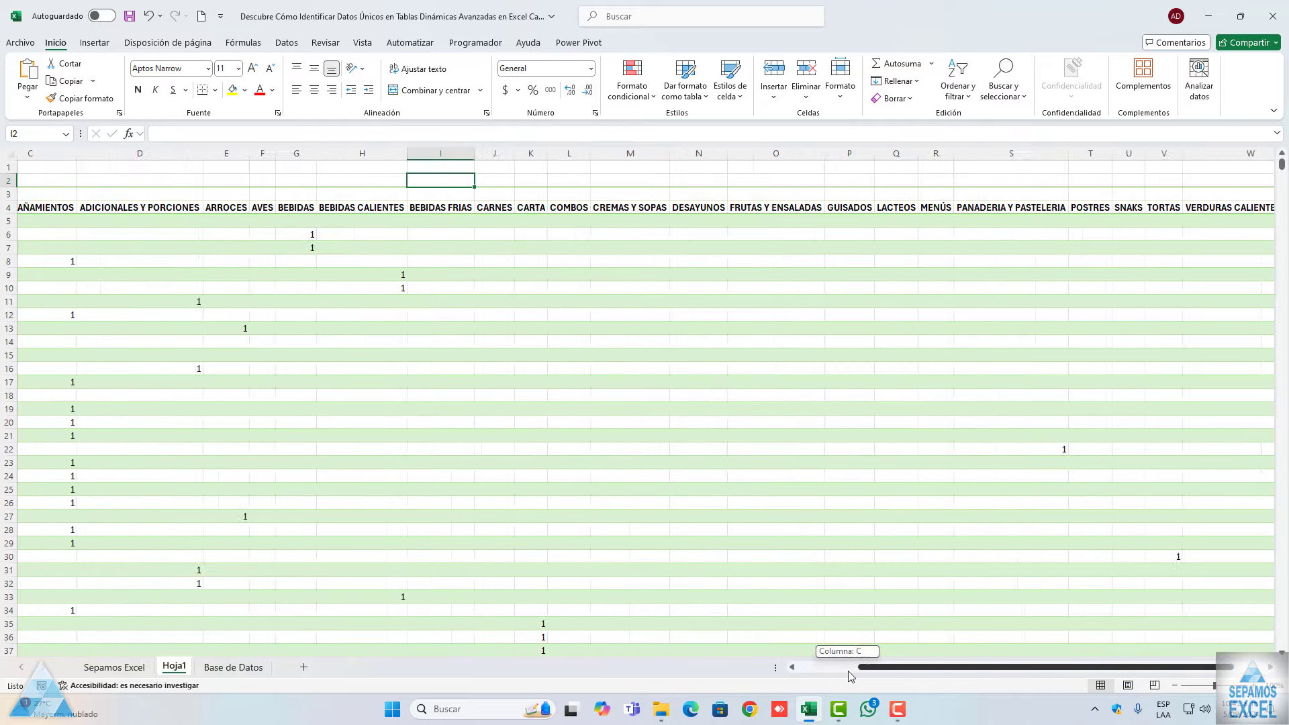
pyautogui.scroll(-4, 260, 476)
pyautogui.scroll(-7, 260, 476)
pyautogui.scroll(-7, 260, 475)
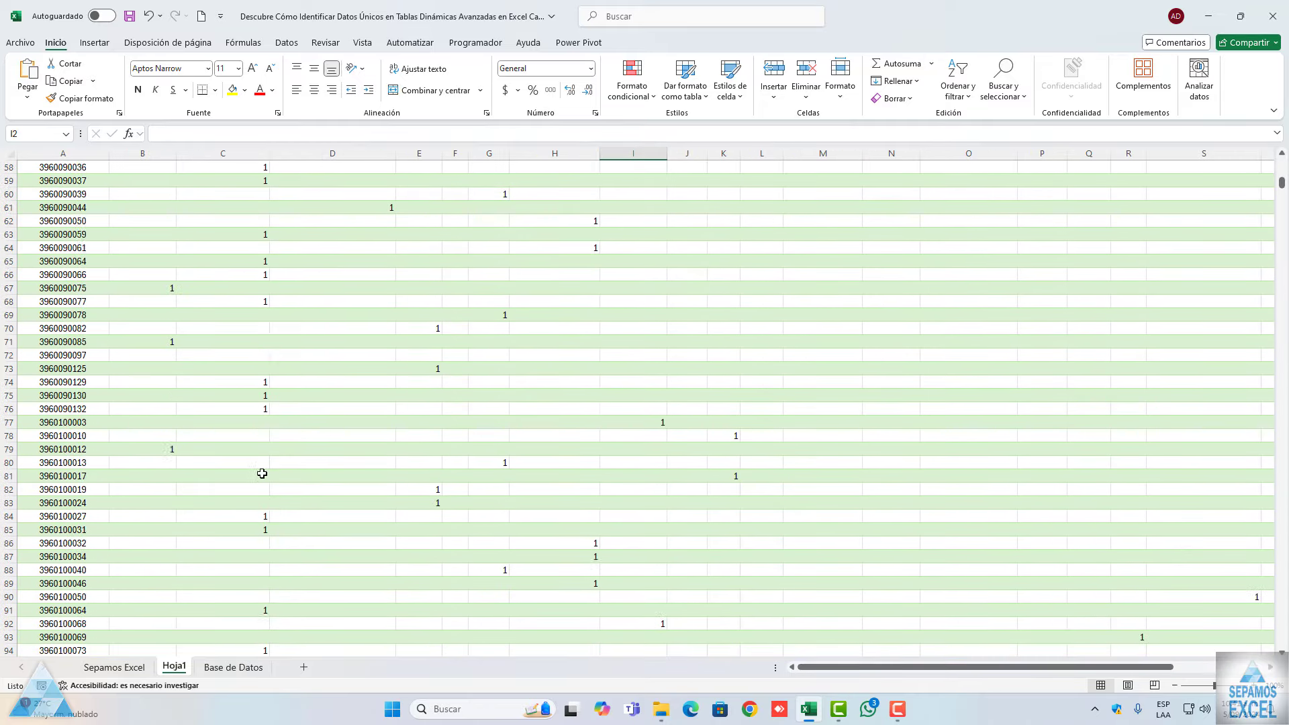
pyautogui.scroll(-7, 262, 474)
pyautogui.scroll(-7, 262, 474)
pyautogui.scroll(-4, 641, 421)
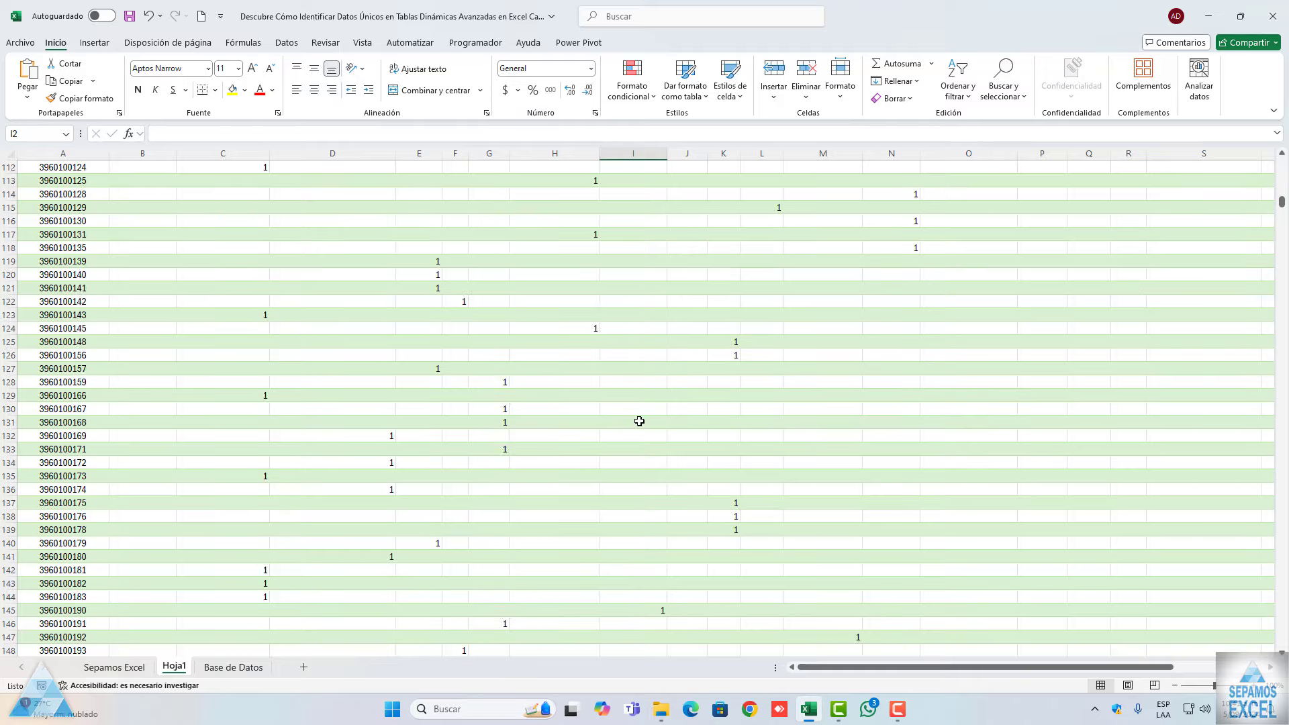
pyautogui.scroll(-5, 637, 421)
pyautogui.scroll(-4, 961, 469)
pyautogui.click(1174, 686)
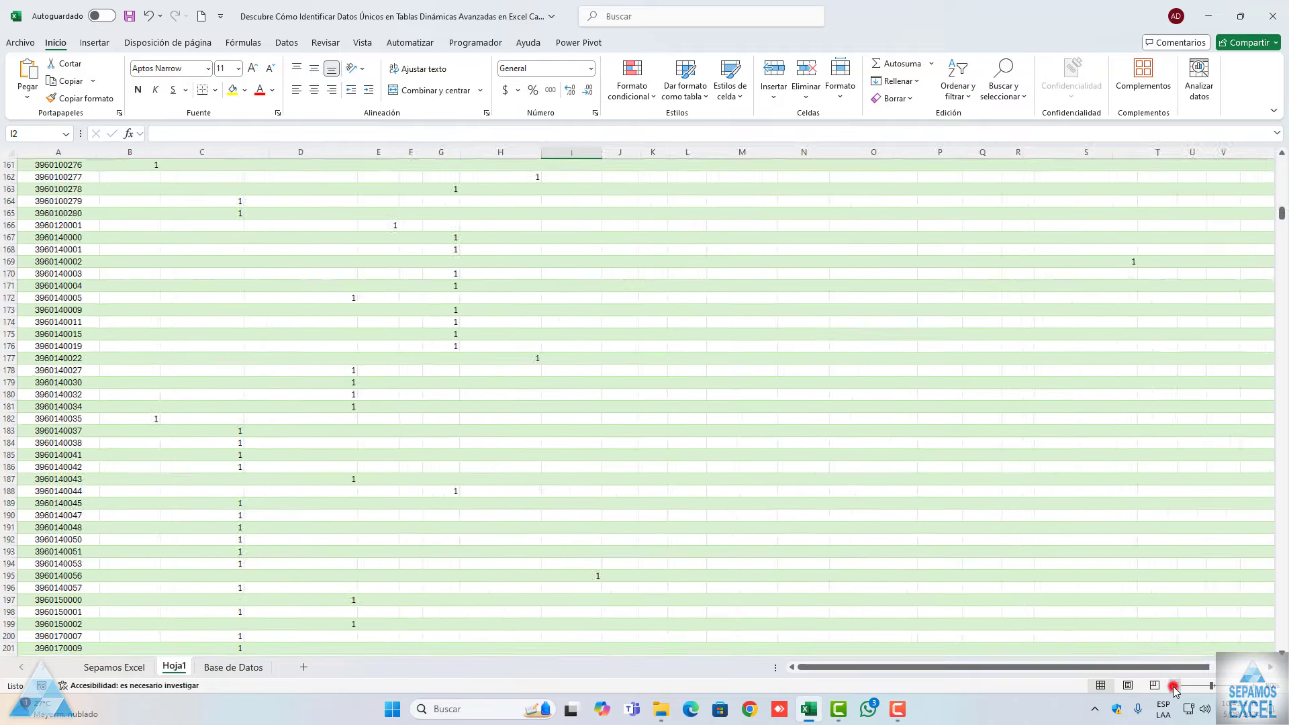
pyautogui.click(1174, 686)
# Scroll back to the top of the pivot and select a pivot cell to show its fields
pyautogui.scroll(20, 949, 397)
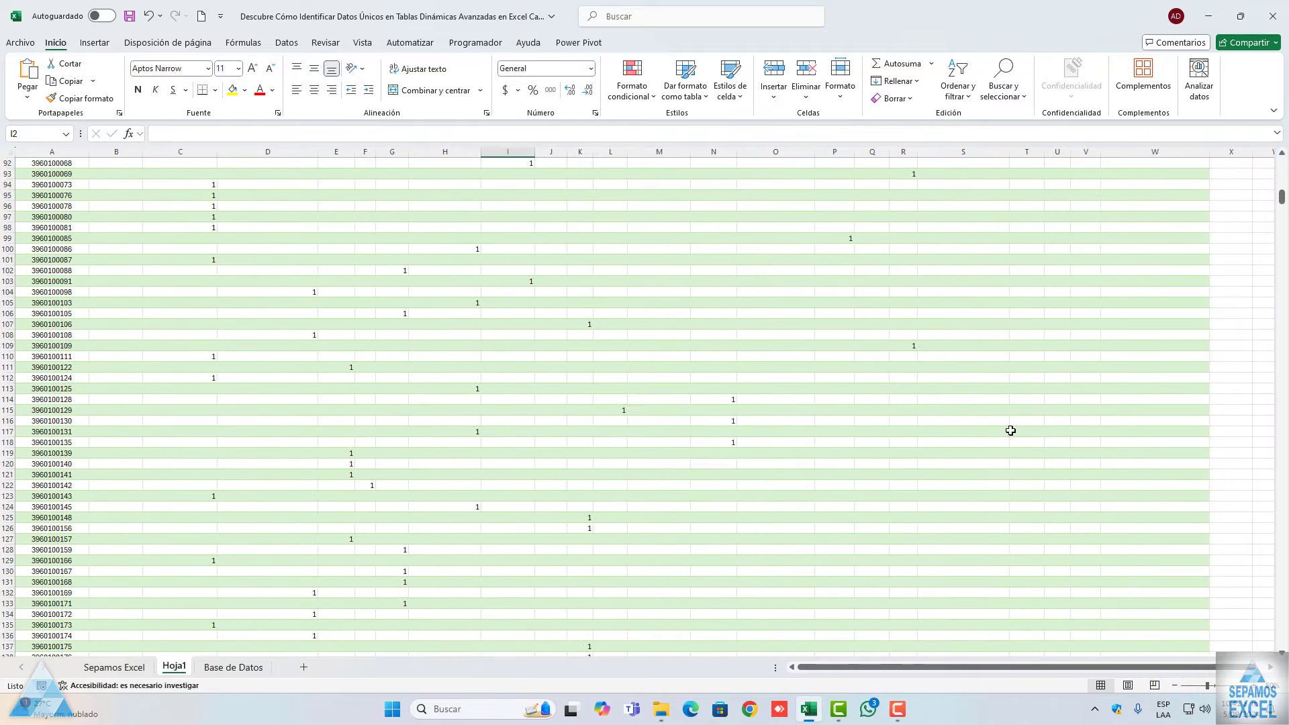
pyautogui.scroll(10, 1010, 430)
pyautogui.scroll(10, 1009, 431)
pyautogui.scroll(10, 1007, 431)
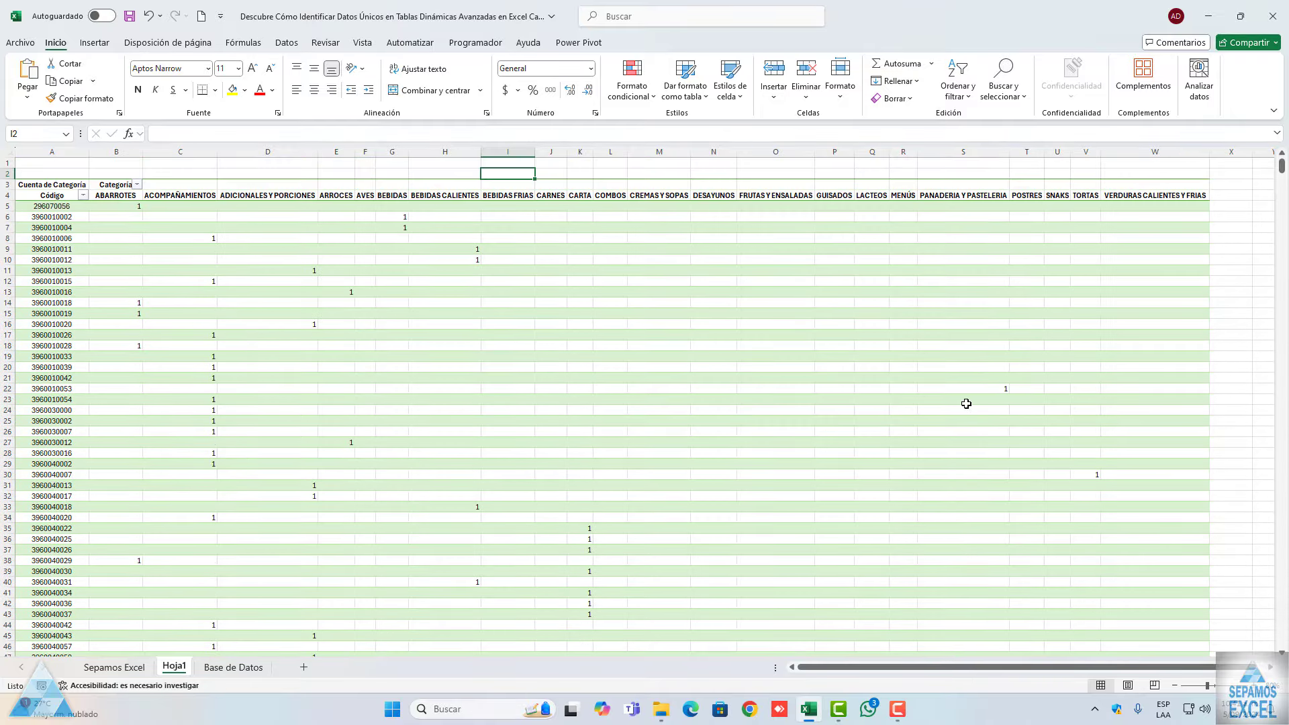
pyautogui.scroll(-12, 966, 404)
pyautogui.scroll(-12, 964, 403)
pyautogui.scroll(-11, 962, 407)
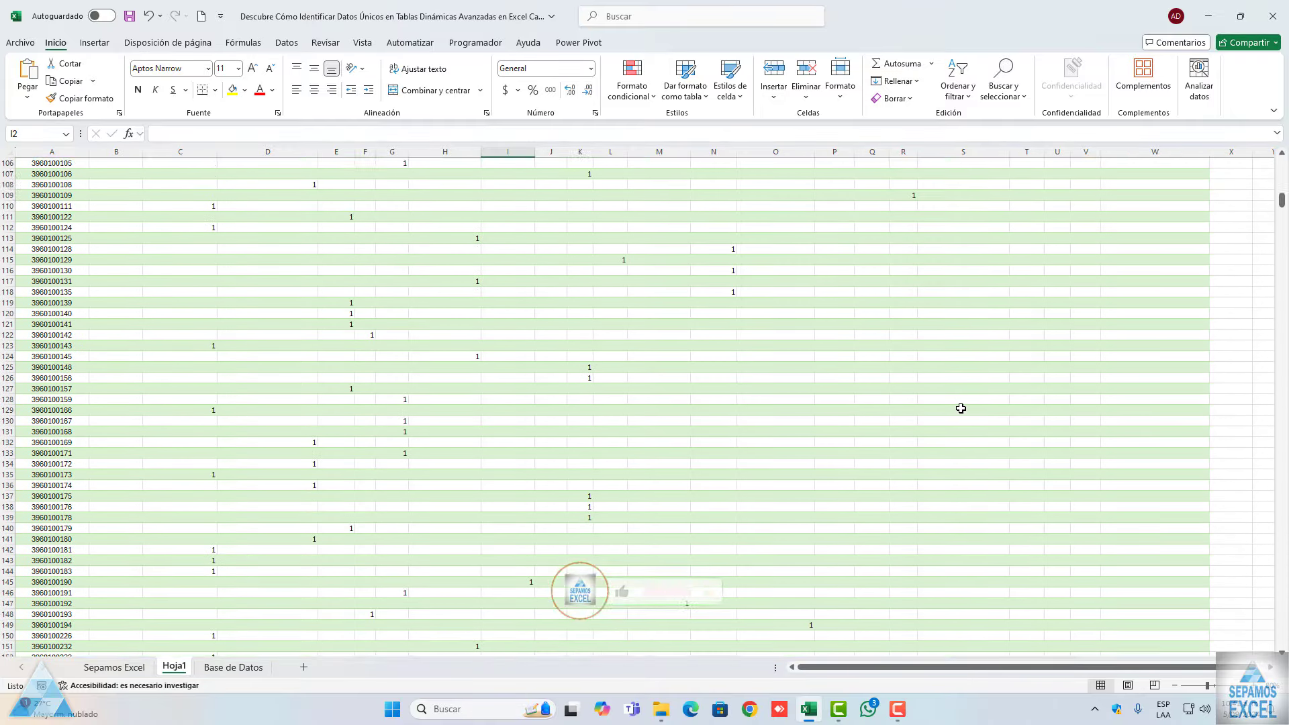
pyautogui.scroll(-14, 961, 407)
pyautogui.scroll(-14, 959, 406)
pyautogui.scroll(-13, 955, 406)
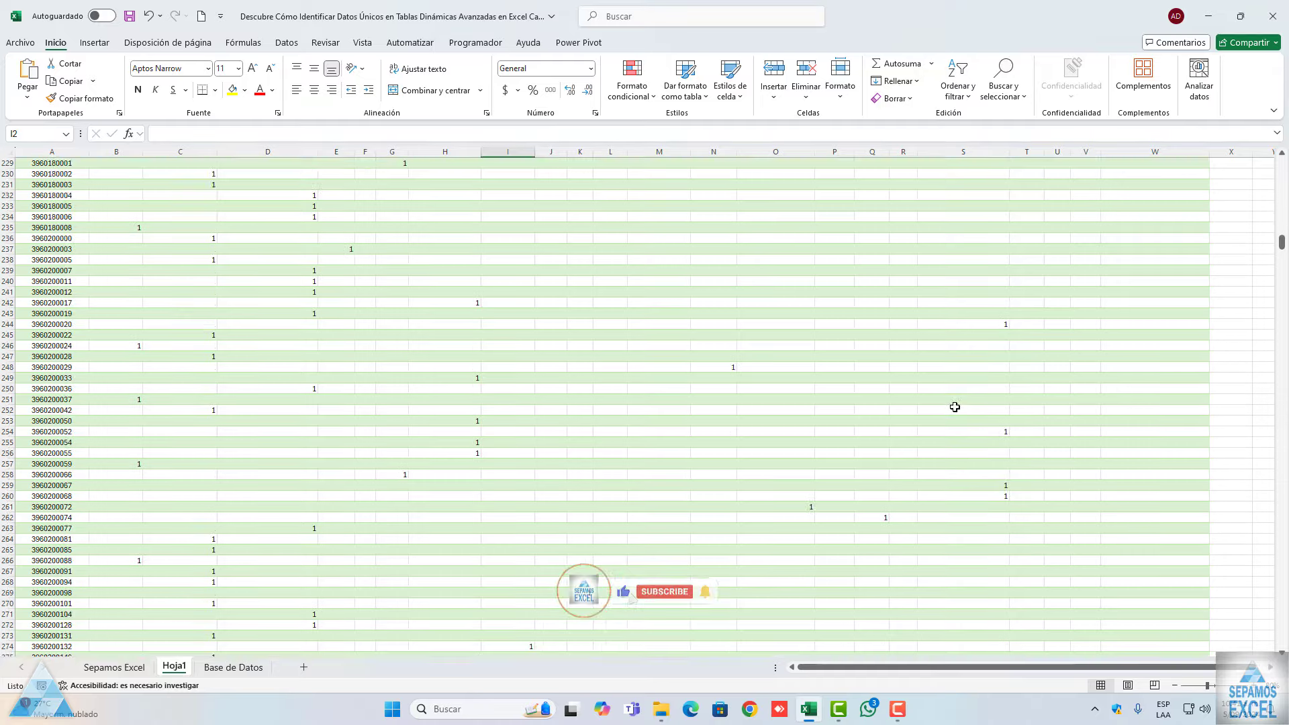
pyautogui.scroll(-12, 955, 407)
pyautogui.scroll(-12, 955, 406)
pyautogui.scroll(-11, 974, 406)
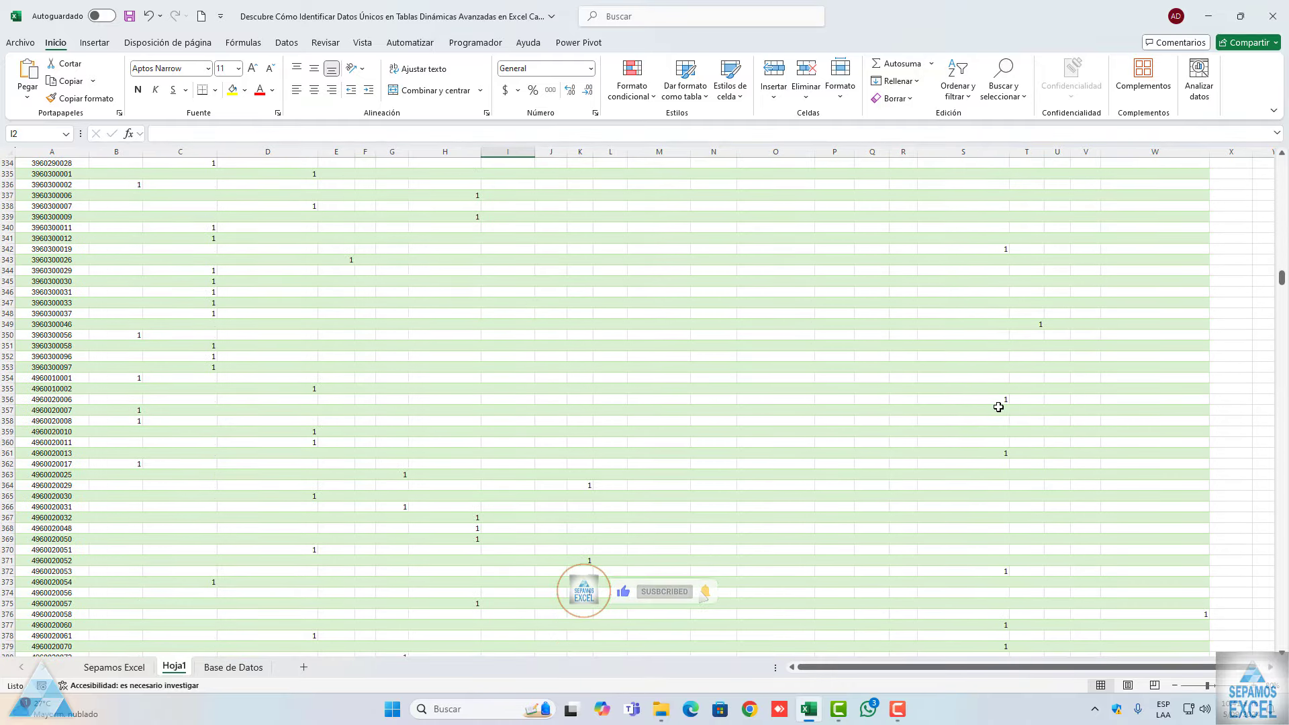
pyautogui.moveTo(1282, 278)
pyautogui.mouseDown()
pyautogui.moveTo(1282, 421)
pyautogui.moveTo(1282, 166)
pyautogui.mouseUp()
pyautogui.click(717, 325)
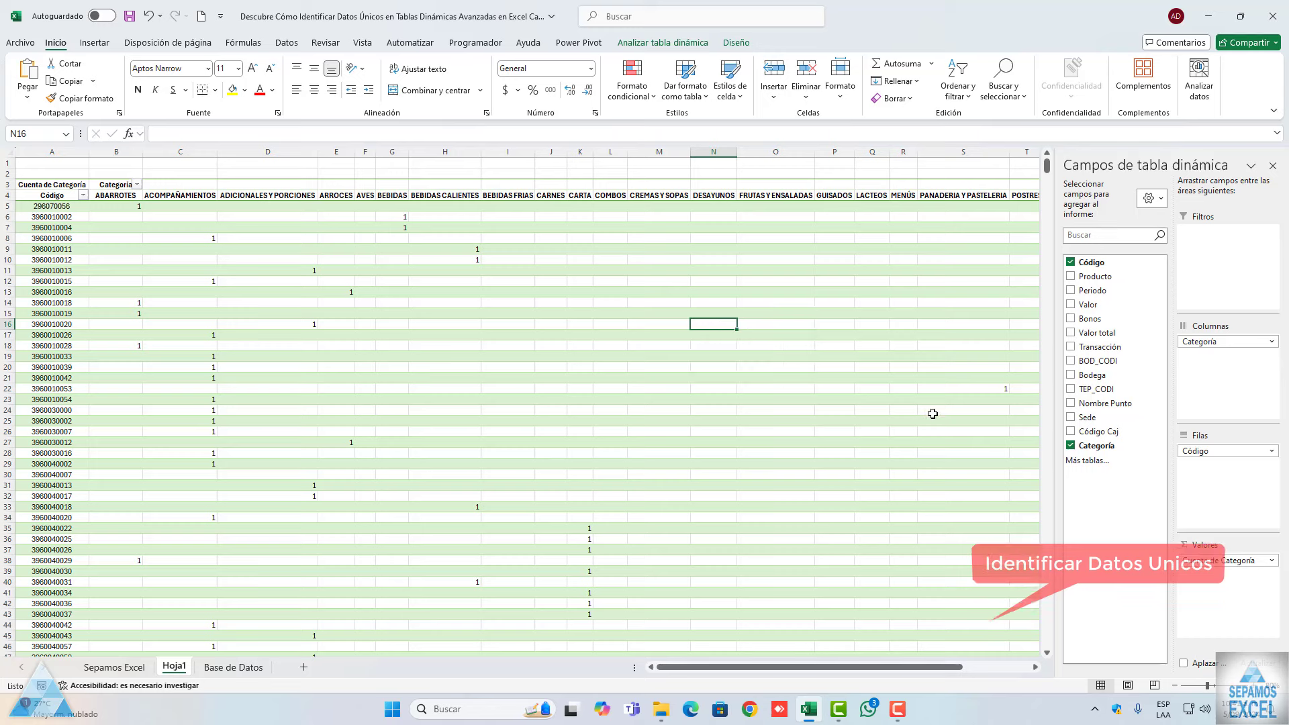
# Replace Código with Categoría rows, drop the count, and sum Periodo across 2010–2022 year columns
pyautogui.click(1071, 262)
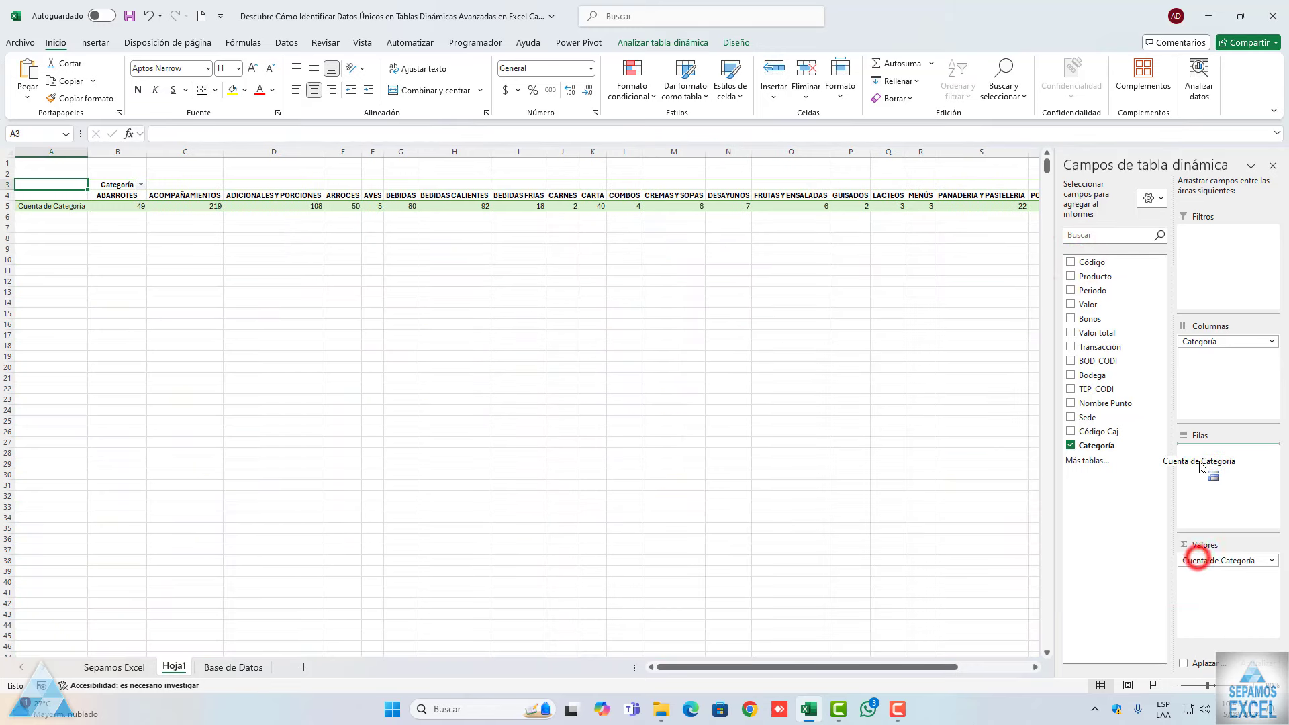
pyautogui.moveTo(1199, 562); pyautogui.dragTo(1211, 451)
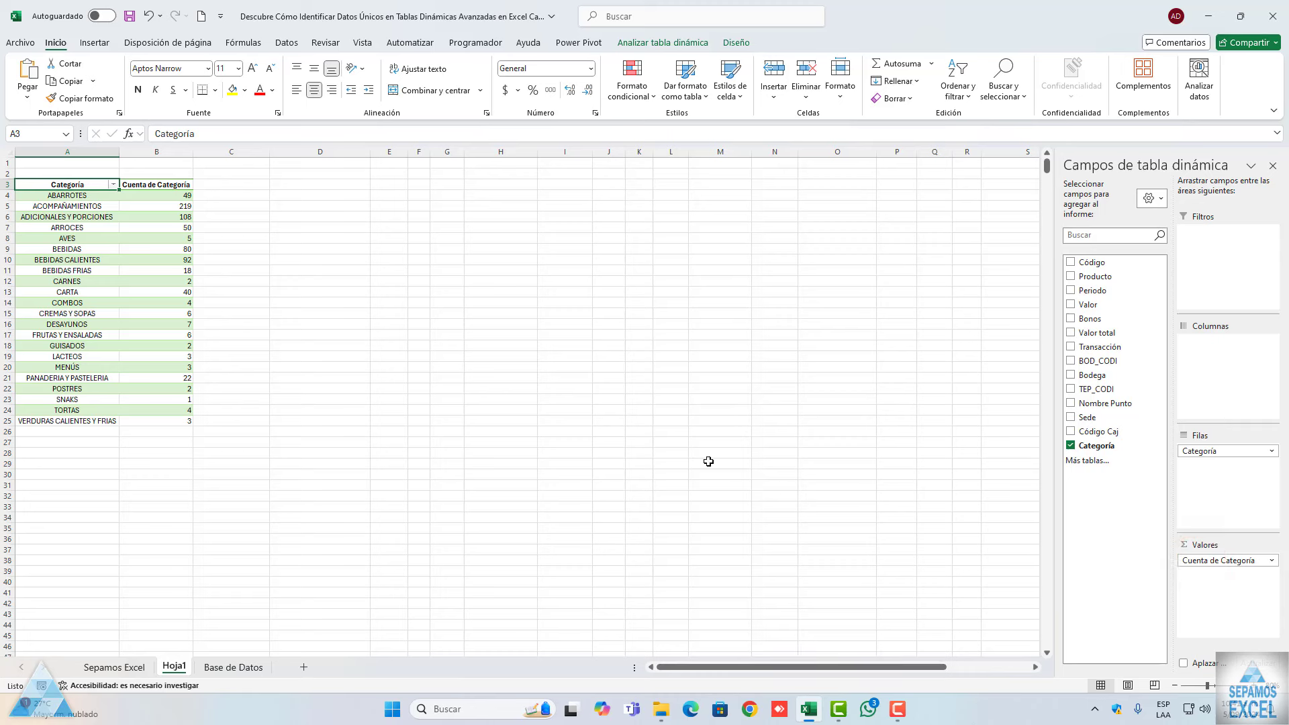
pyautogui.click(1275, 564)
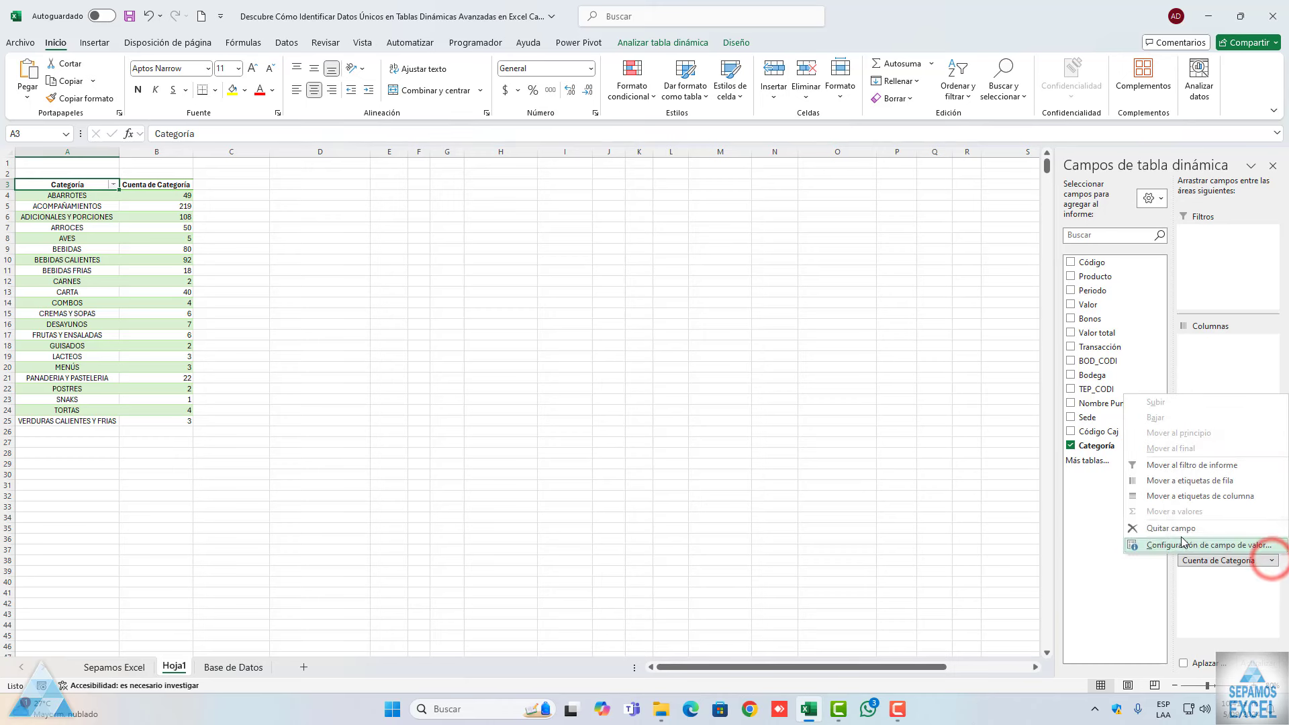
pyautogui.click(1175, 529)
pyautogui.click(1070, 290)
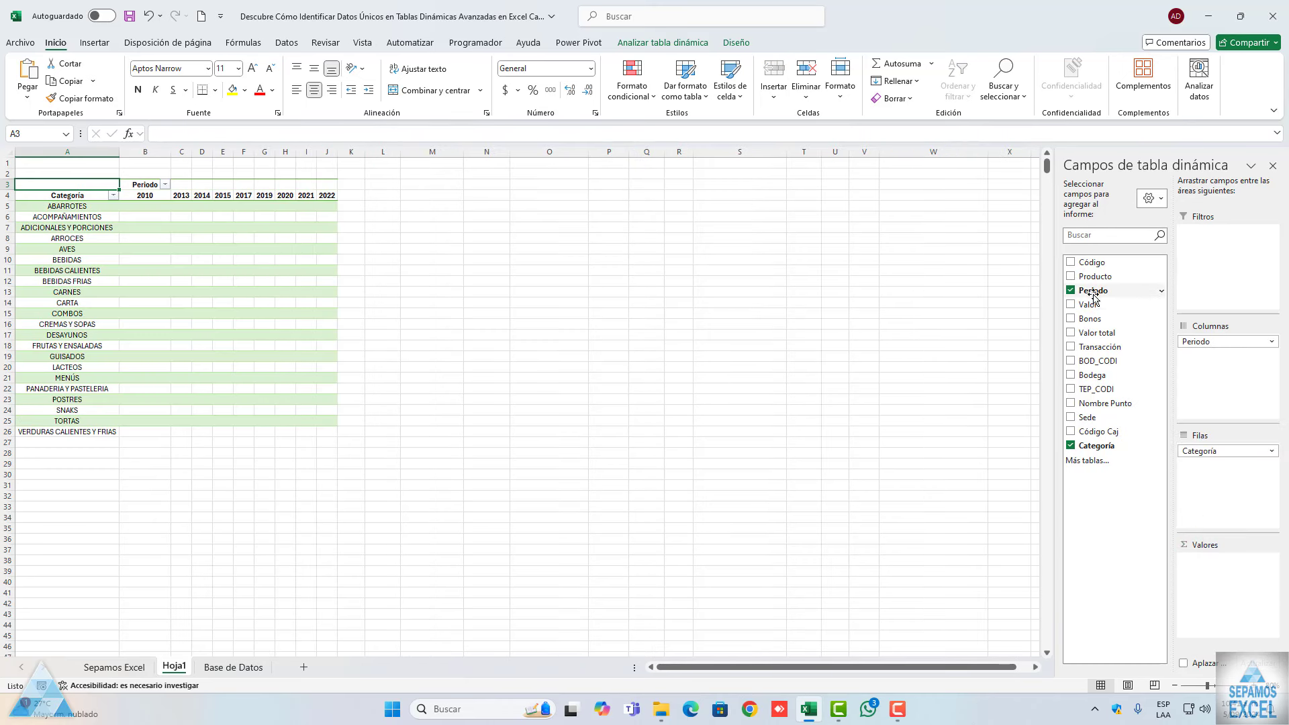
pyautogui.moveTo(1092, 294); pyautogui.dragTo(1208, 570)
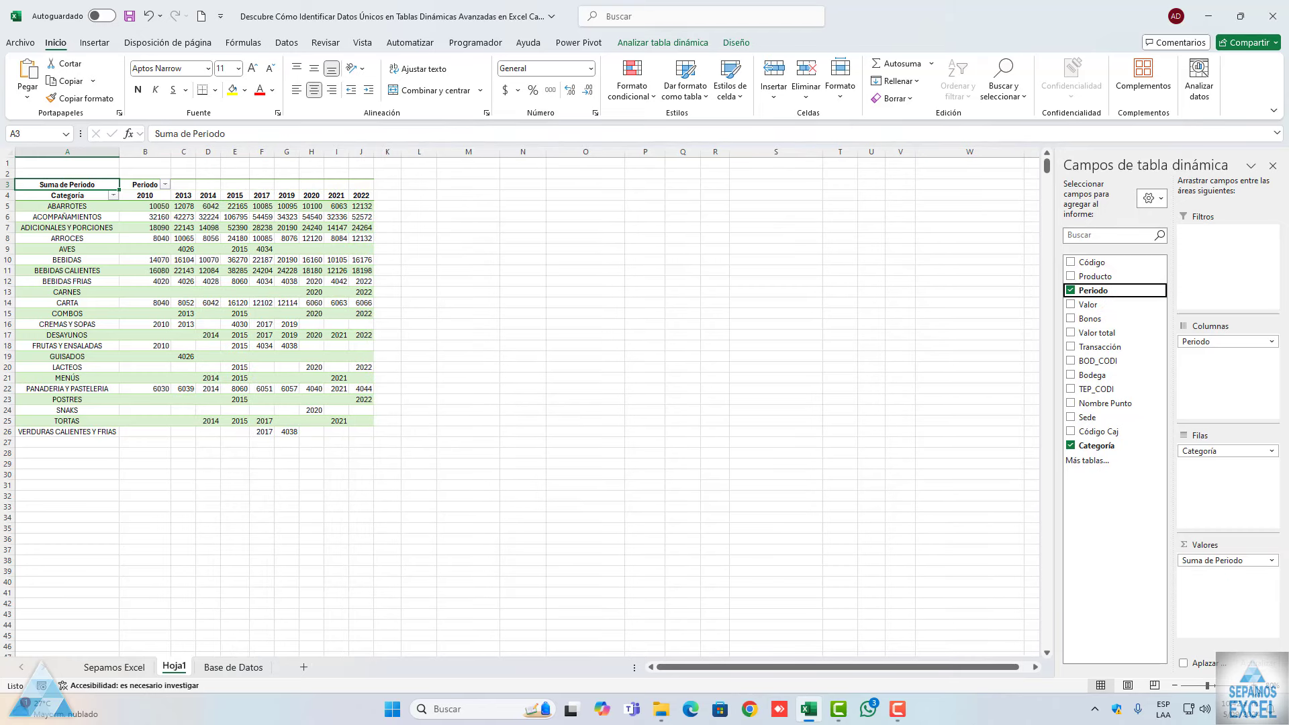
pyautogui.keyDown('ctrl'); pyautogui.scroll(1, 870, 492); pyautogui.keyUp('ctrl')
pyautogui.keyDown('ctrl'); pyautogui.scroll(1, 870, 492); pyautogui.keyUp('ctrl')
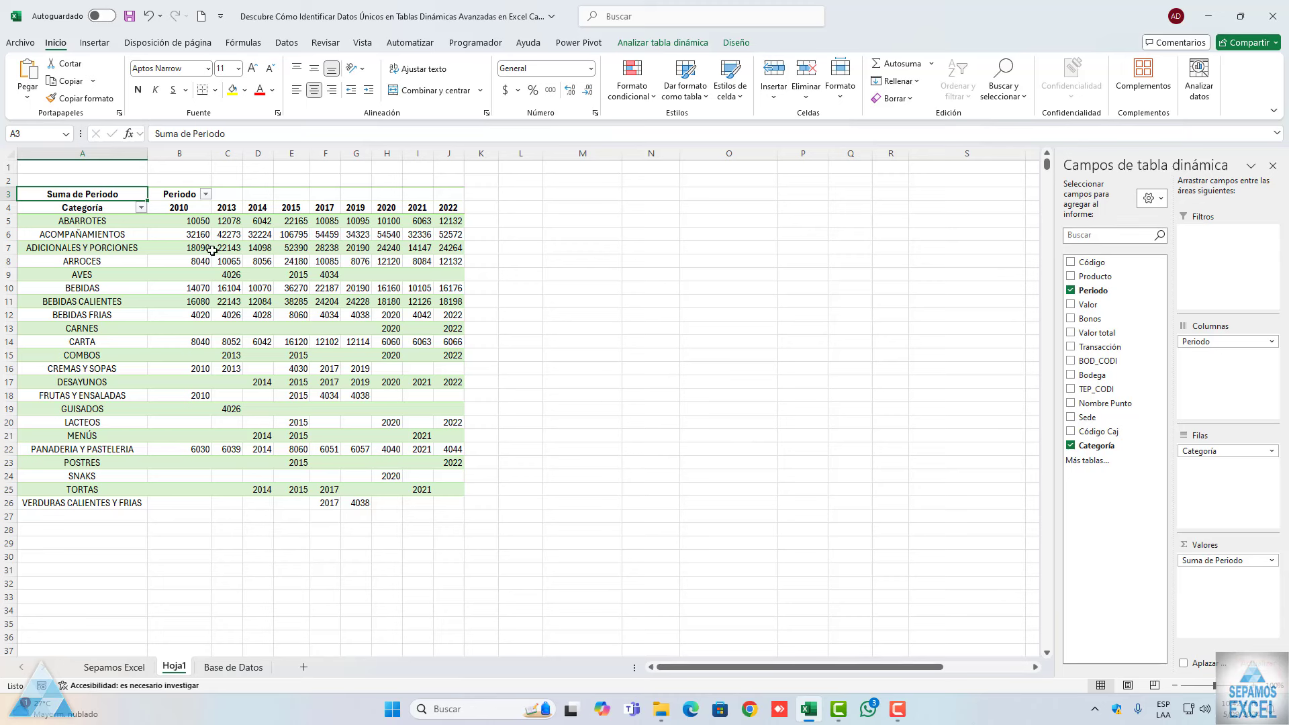
pyautogui.click(212, 251)
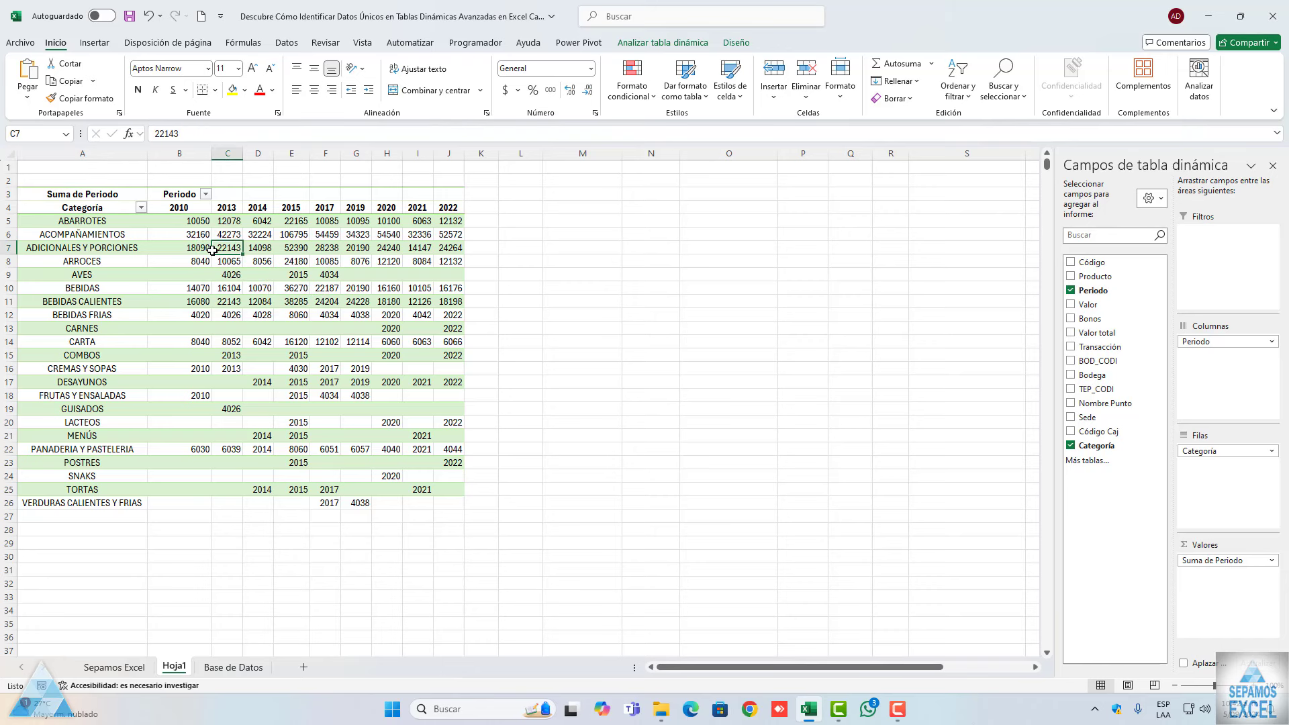
pyautogui.click(228, 665)
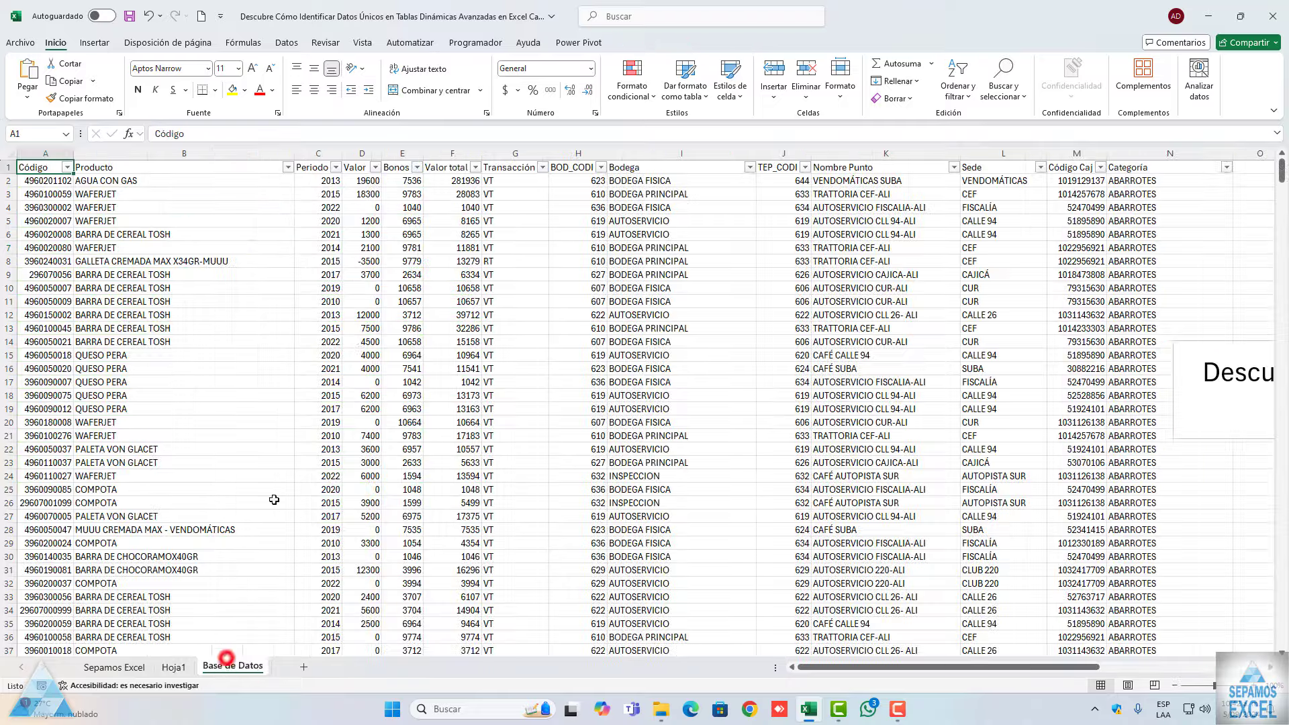
pyautogui.scroll(2, 505, 388)
pyautogui.scroll(-5, 505, 387)
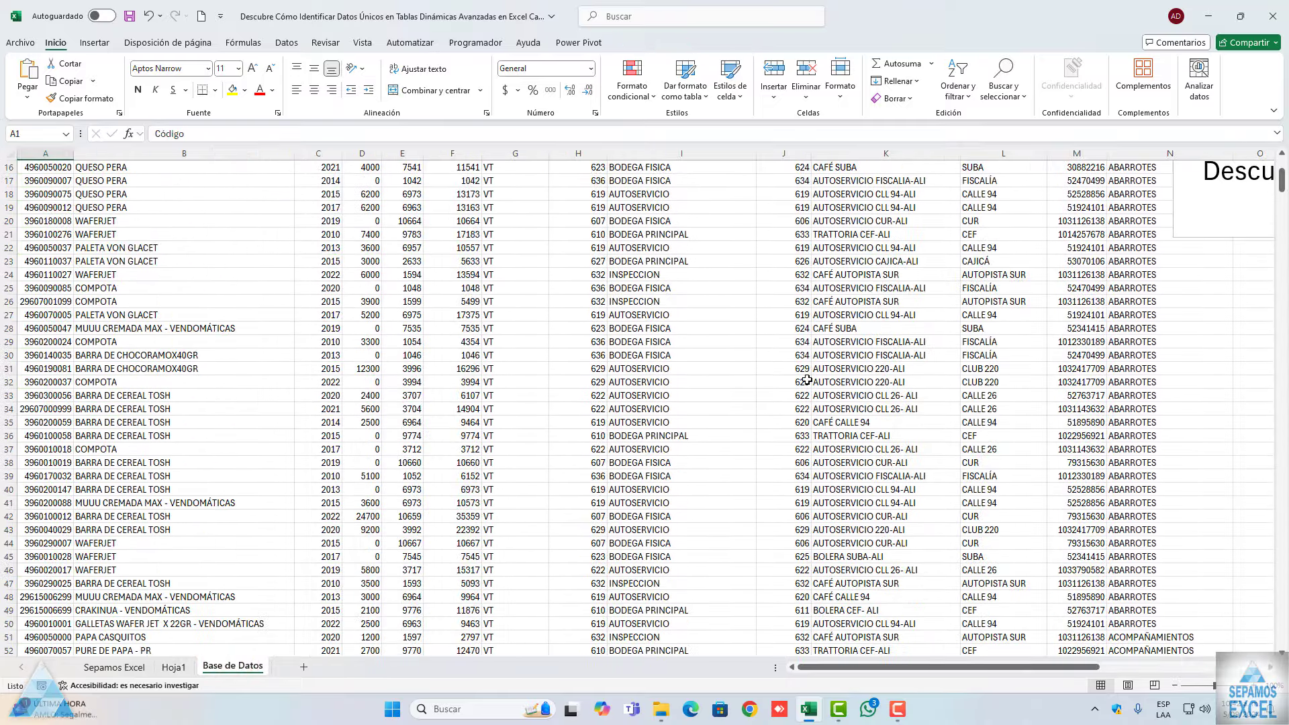
pyautogui.scroll(-6, 806, 381)
pyautogui.scroll(7, 806, 381)
pyautogui.scroll(4, 806, 381)
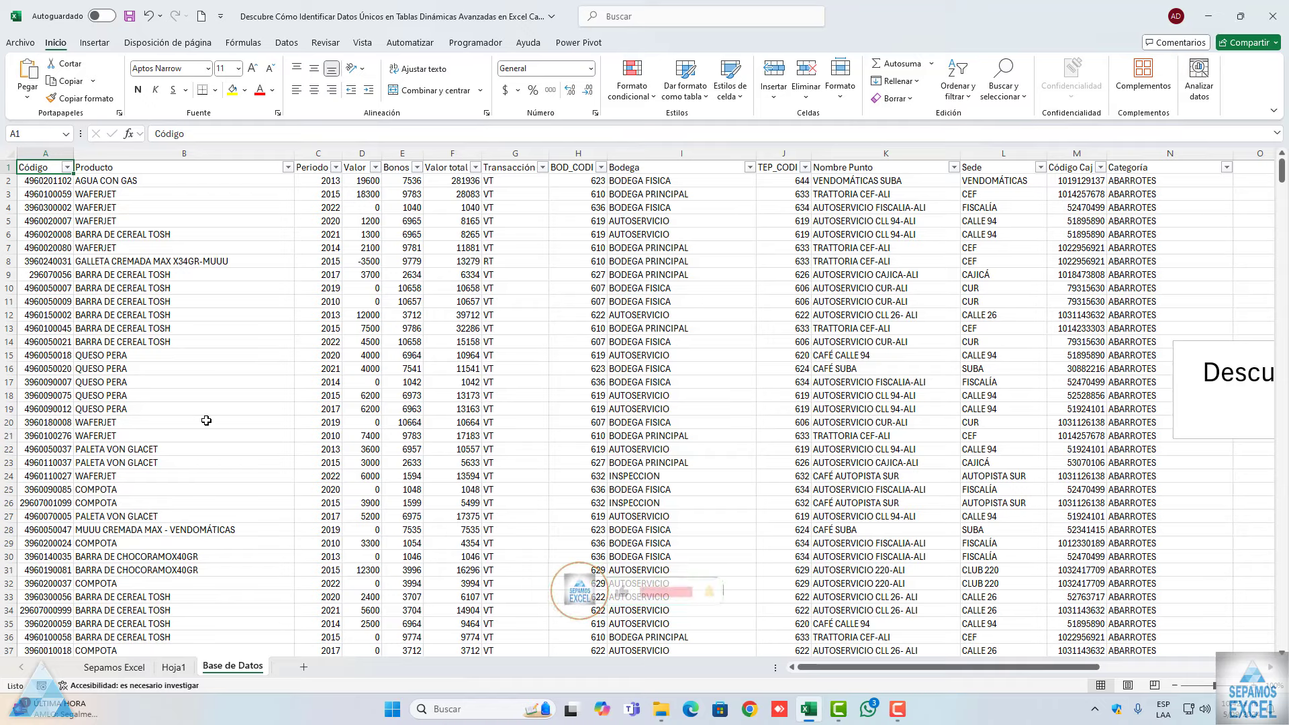
pyautogui.click(174, 667)
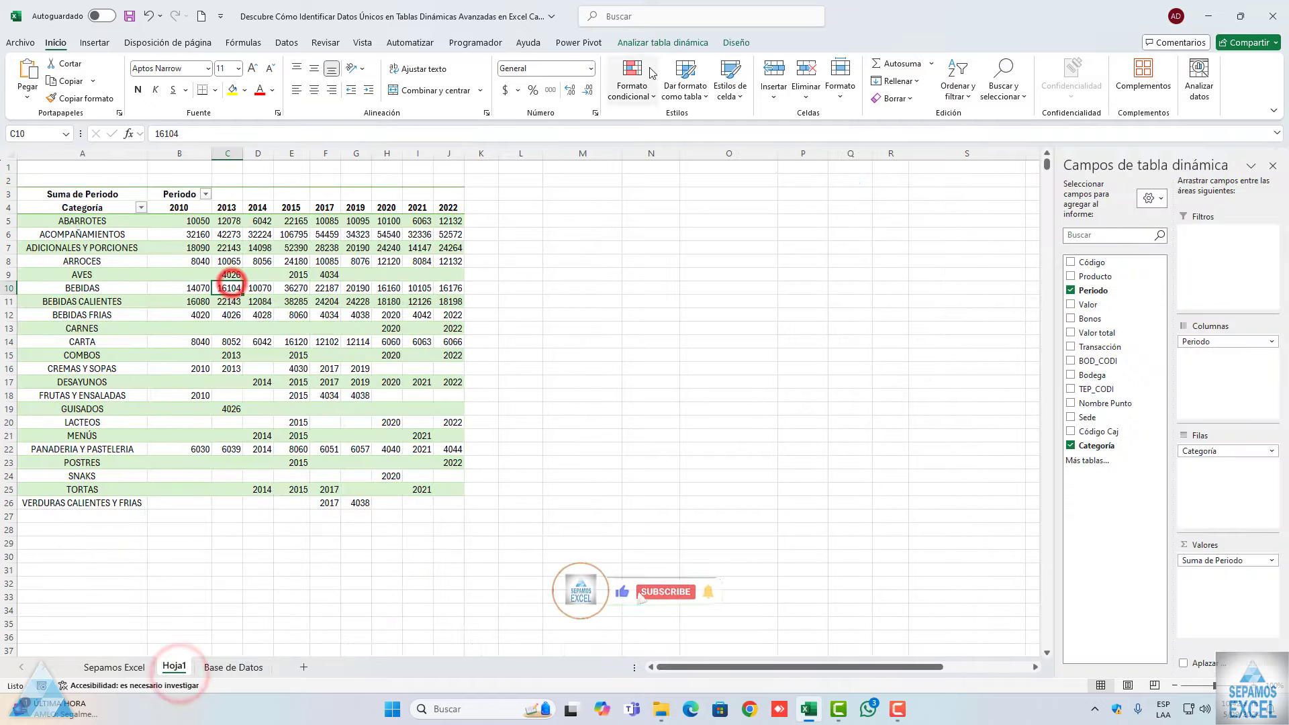
# Try compact and outline layouts, then settle on tabular form for the pivot report
pyautogui.click(736, 42)
pyautogui.click(128, 77)
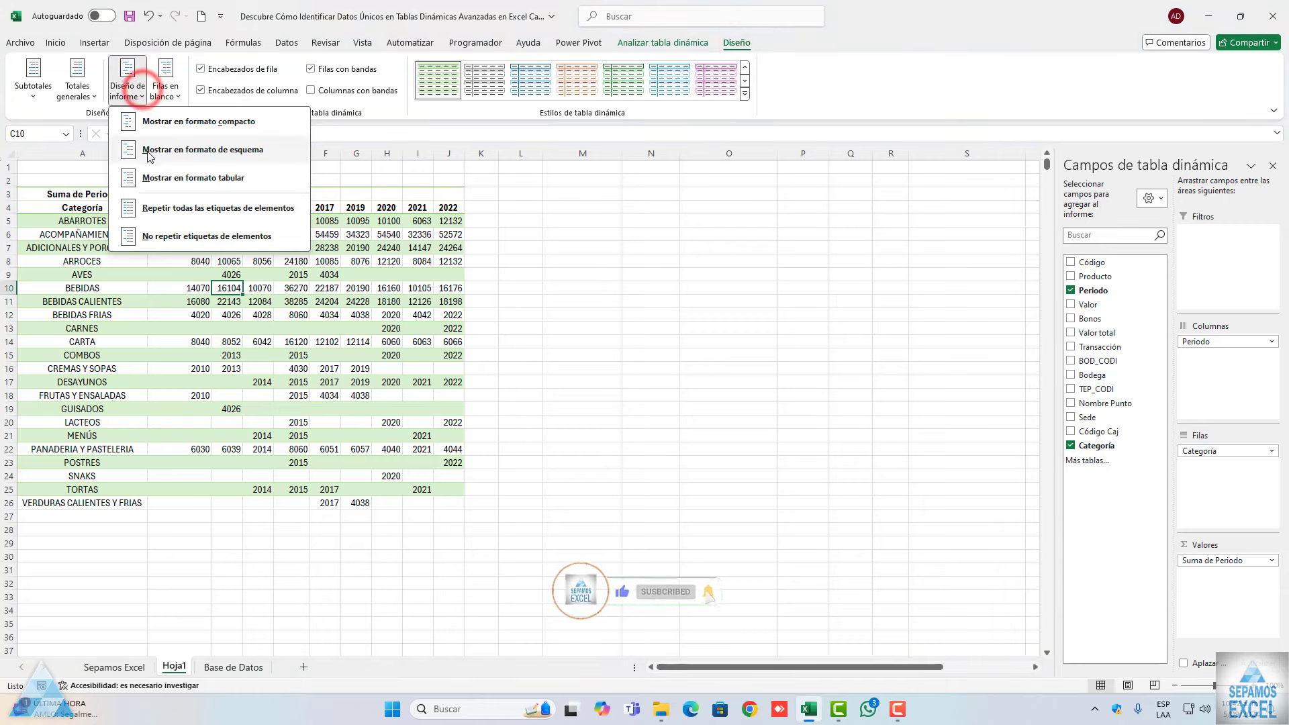
pyautogui.click(146, 123)
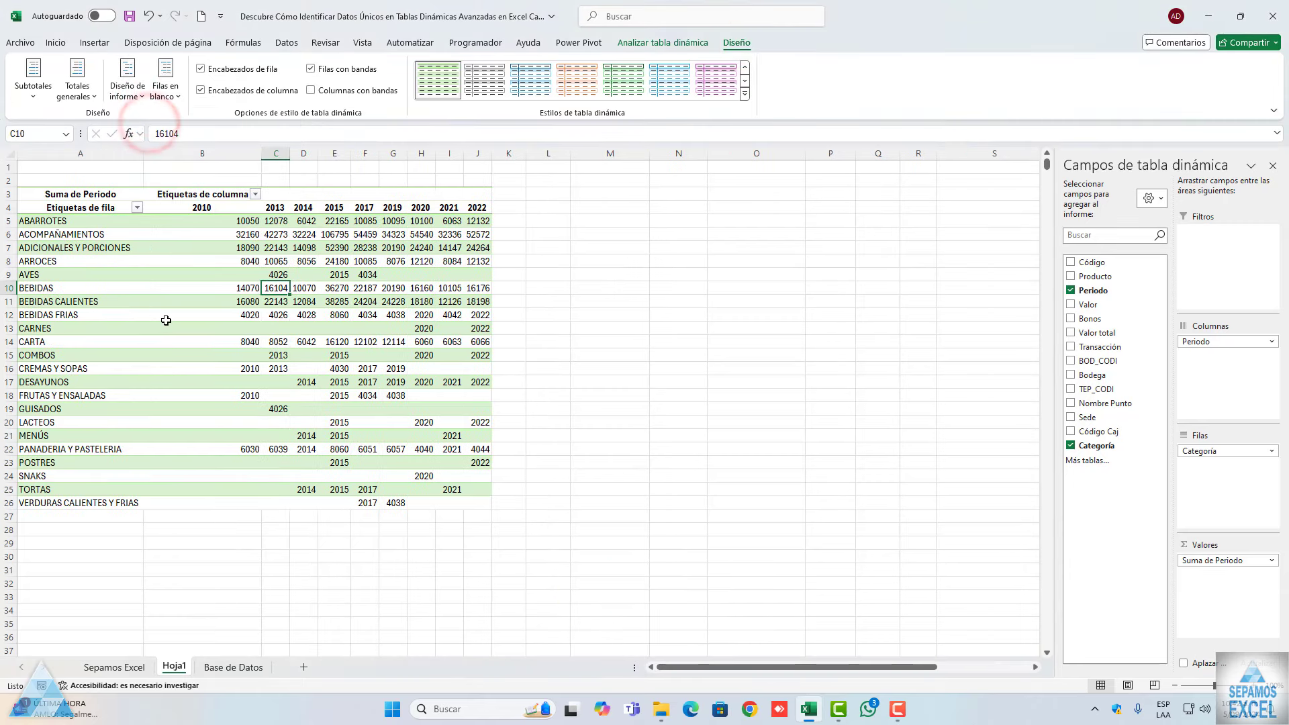
pyautogui.click(127, 86)
pyautogui.click(156, 149)
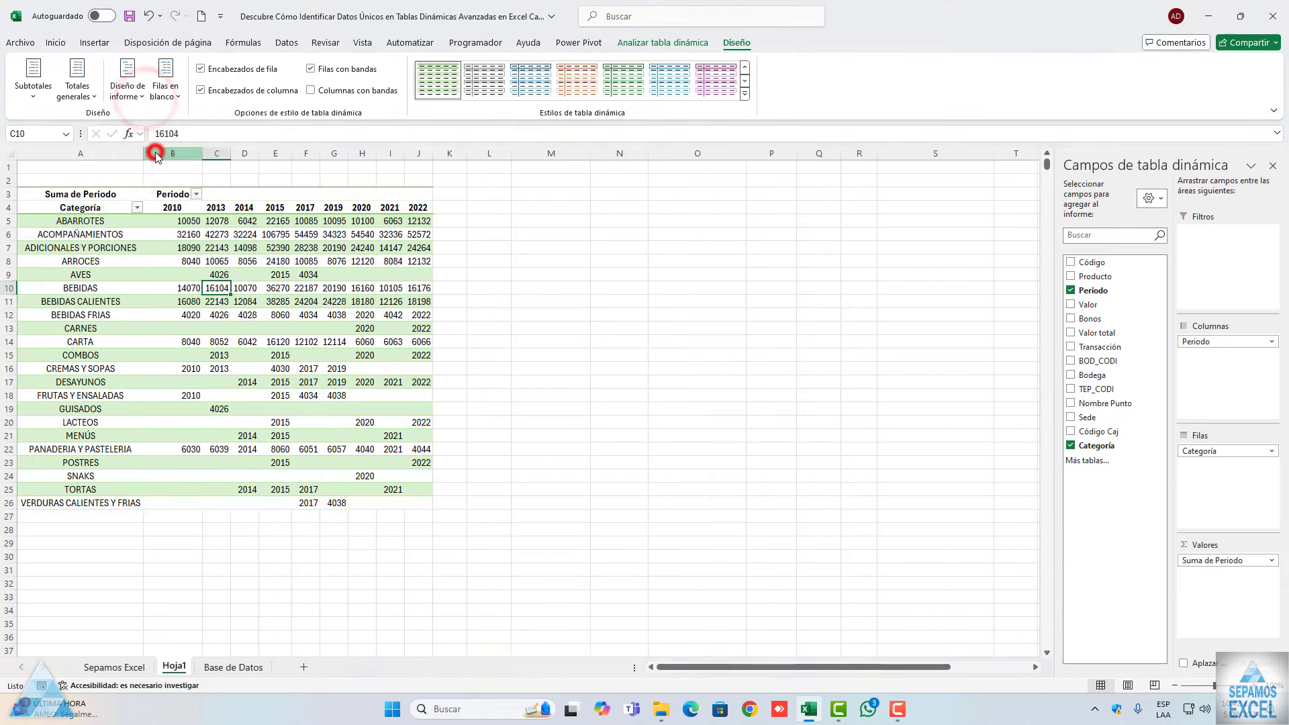
pyautogui.click(127, 79)
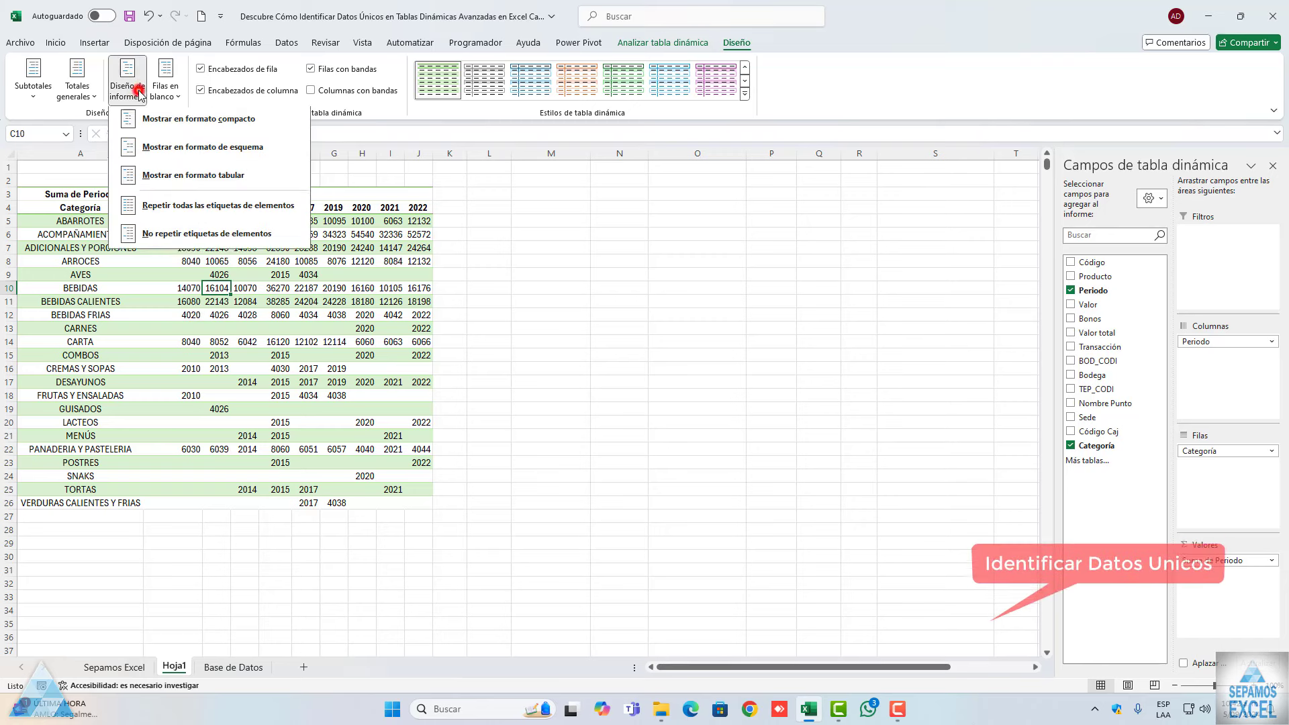
pyautogui.click(155, 179)
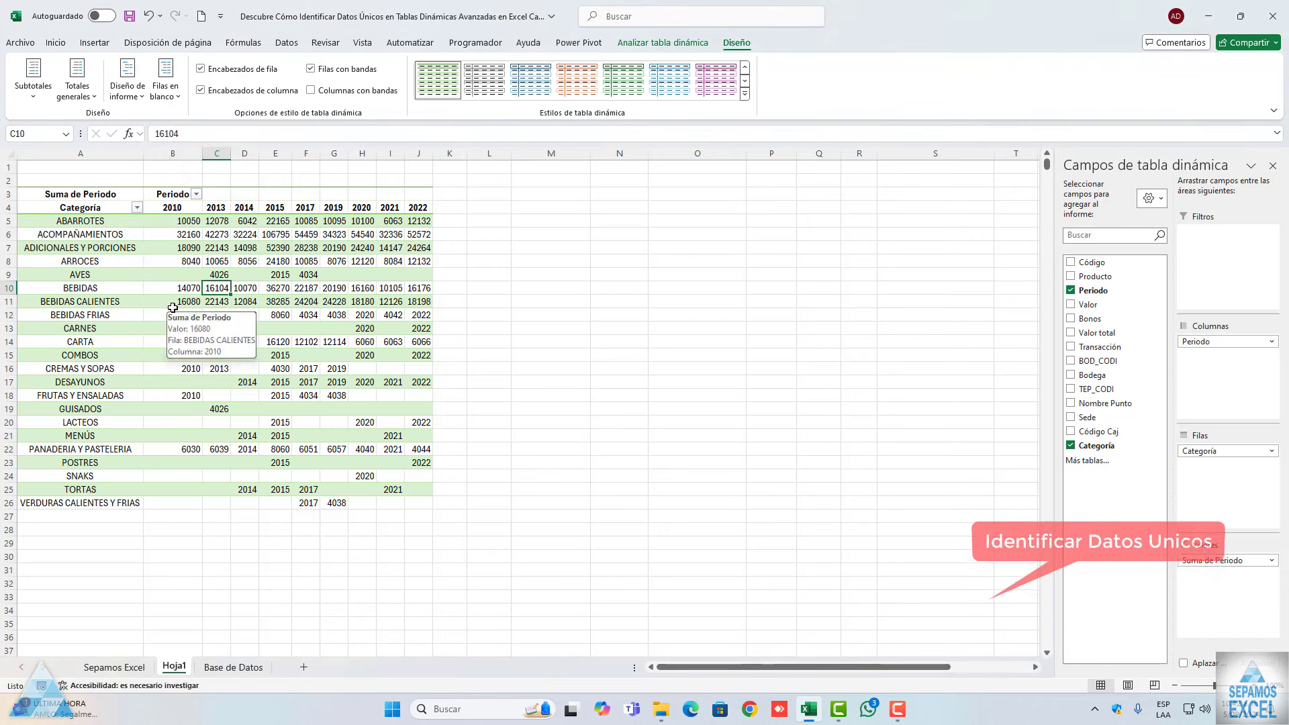
# Adjust subtotals and turn on grand totals for rows and columns, checking BEBIDAS FRIAS 2021
pyautogui.click(33, 87)
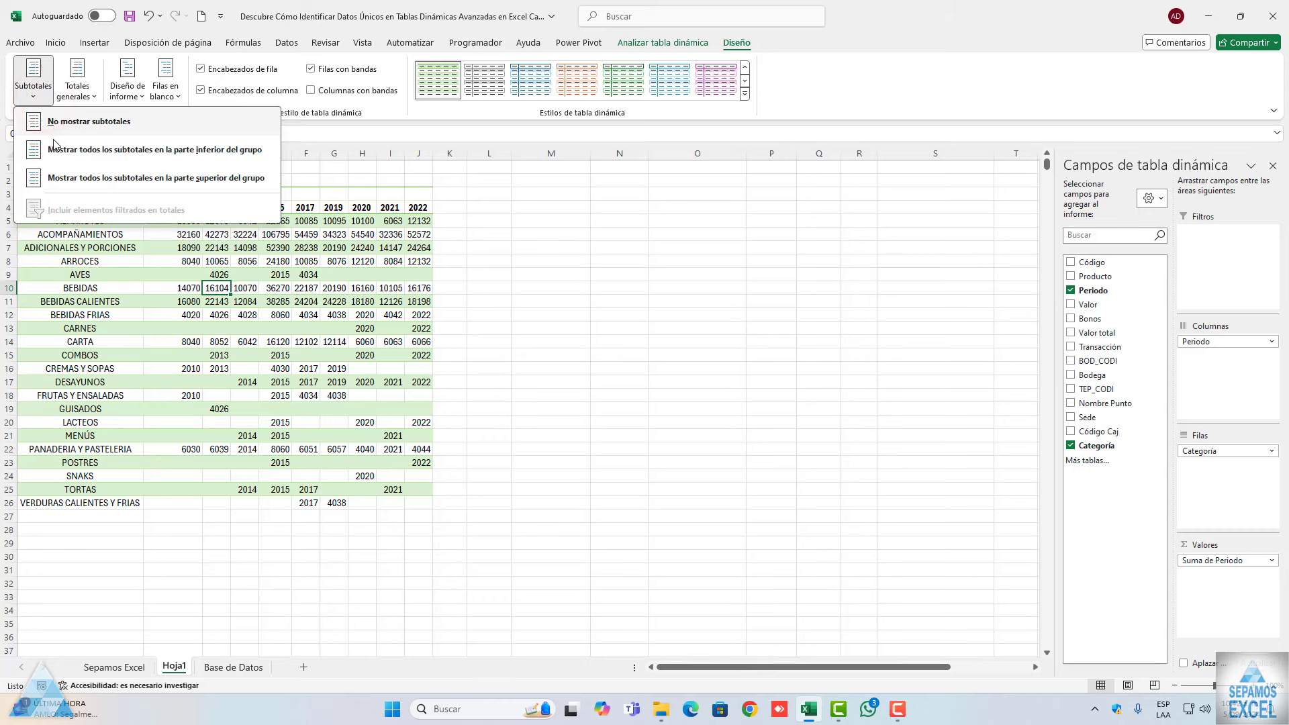
pyautogui.click(54, 142)
pyautogui.click(33, 86)
pyautogui.click(76, 86)
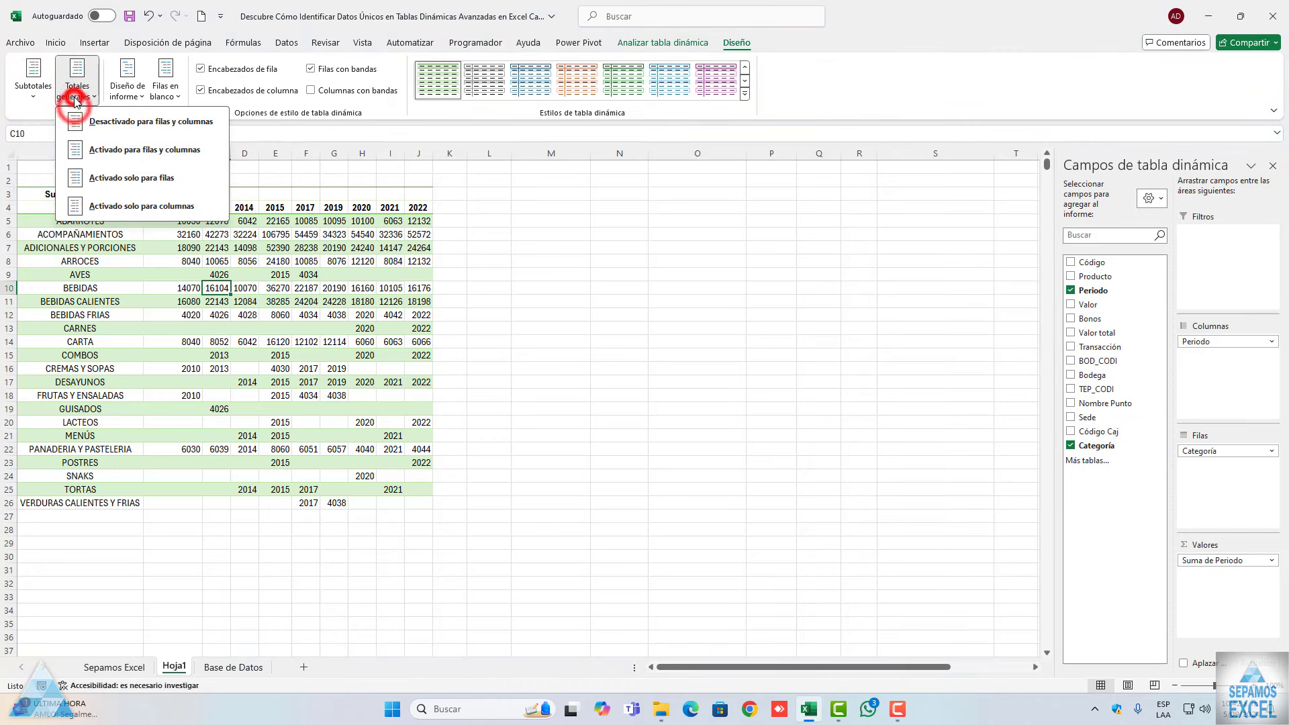
pyautogui.click(94, 148)
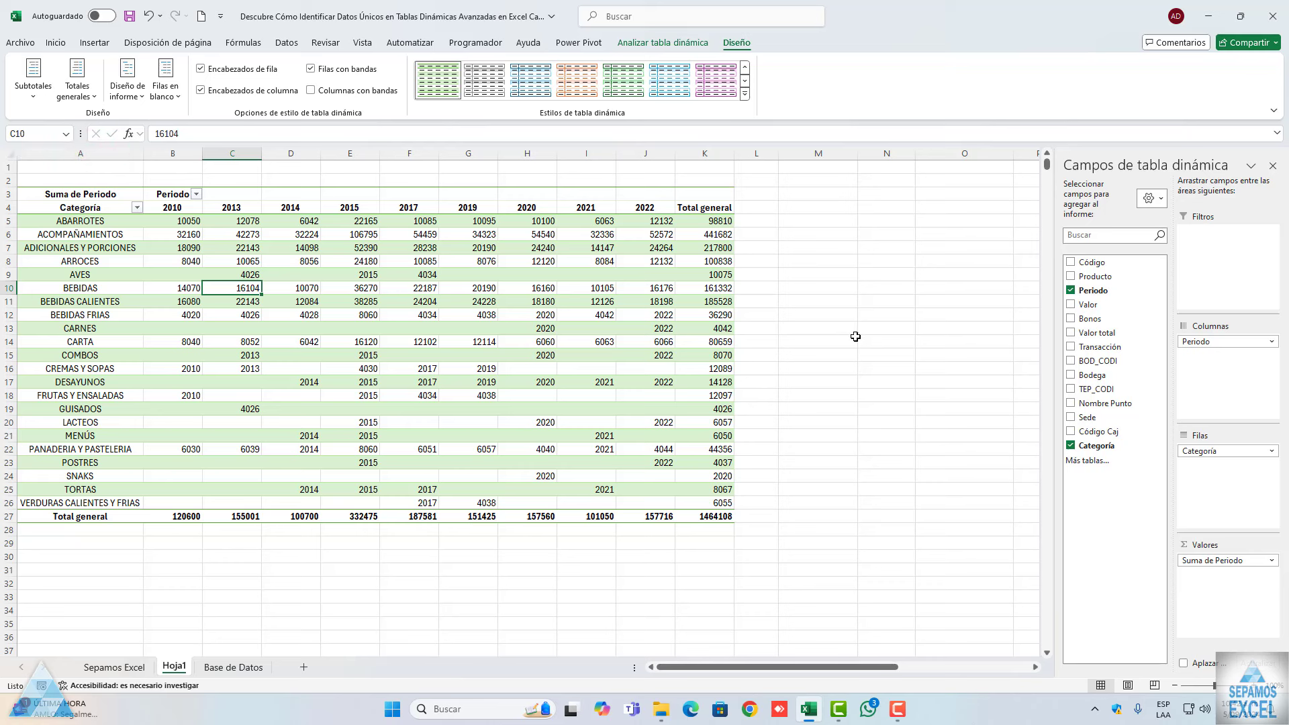
pyautogui.click(581, 320)
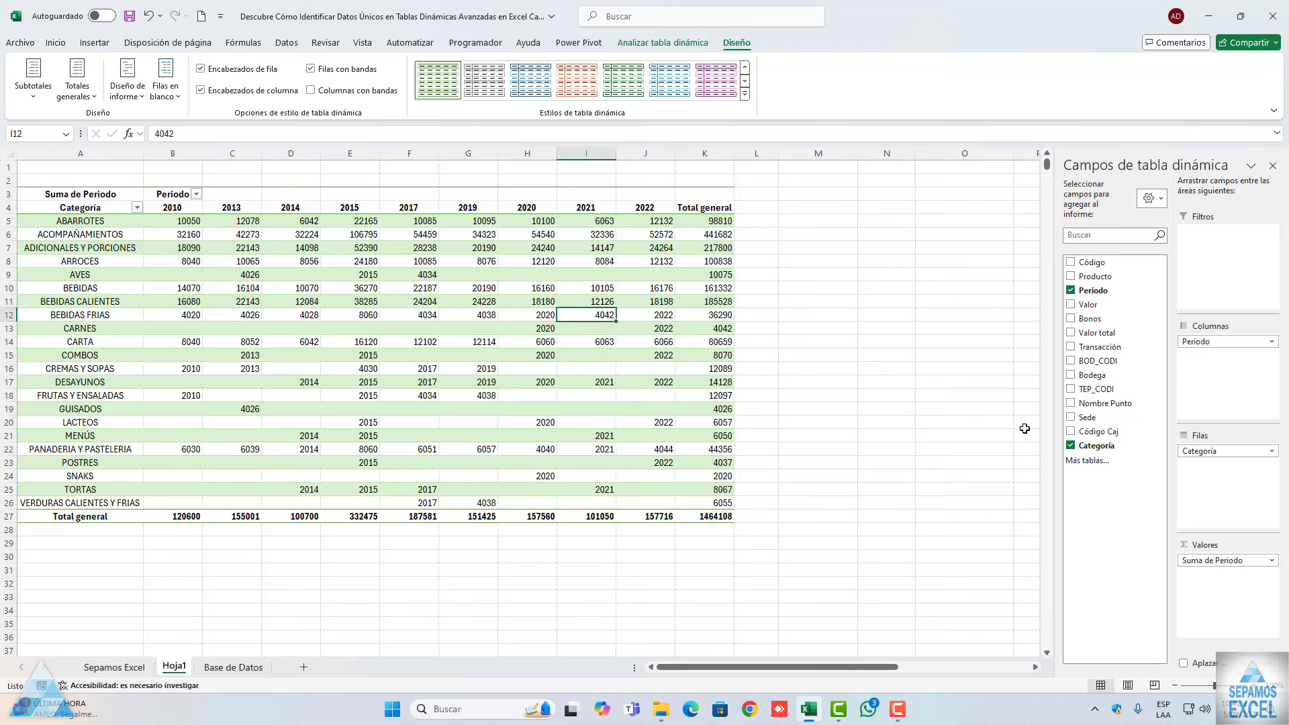
# Look up the Bodega values in the Base de Datos filter unchanged, then go back to Hoja1
pyautogui.click(232, 668)
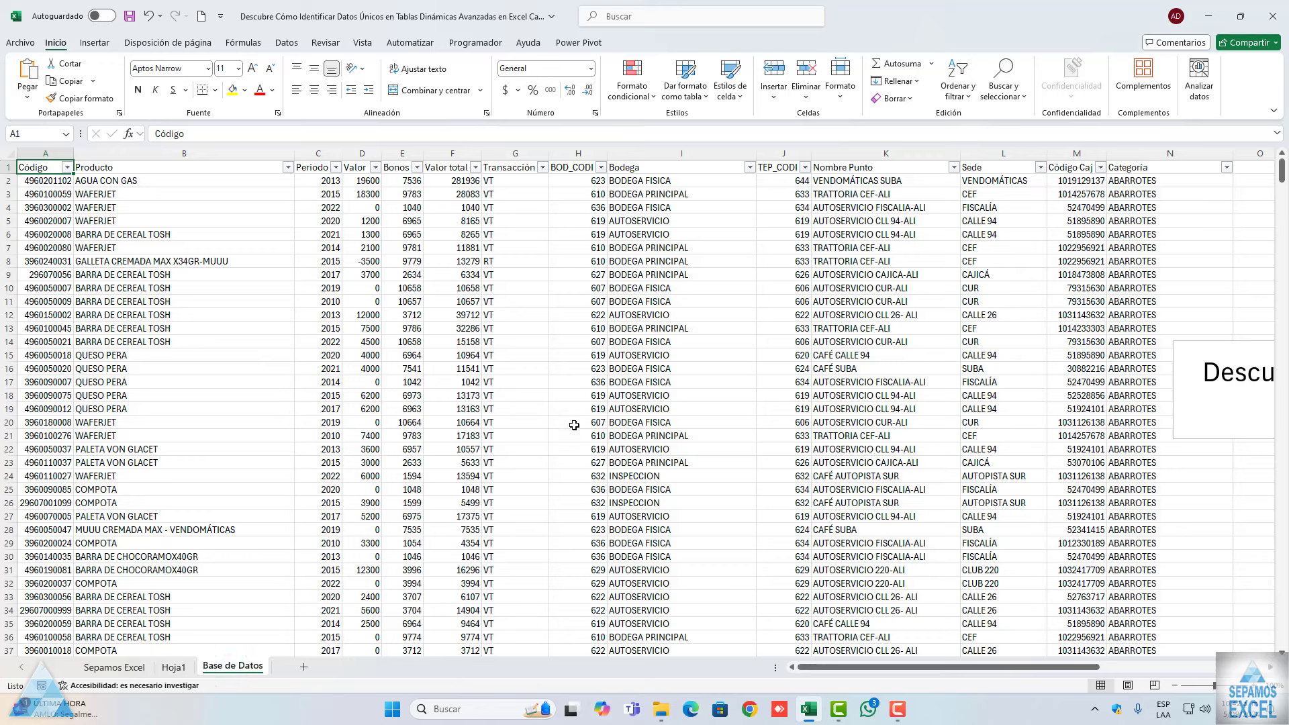
pyautogui.click(750, 168)
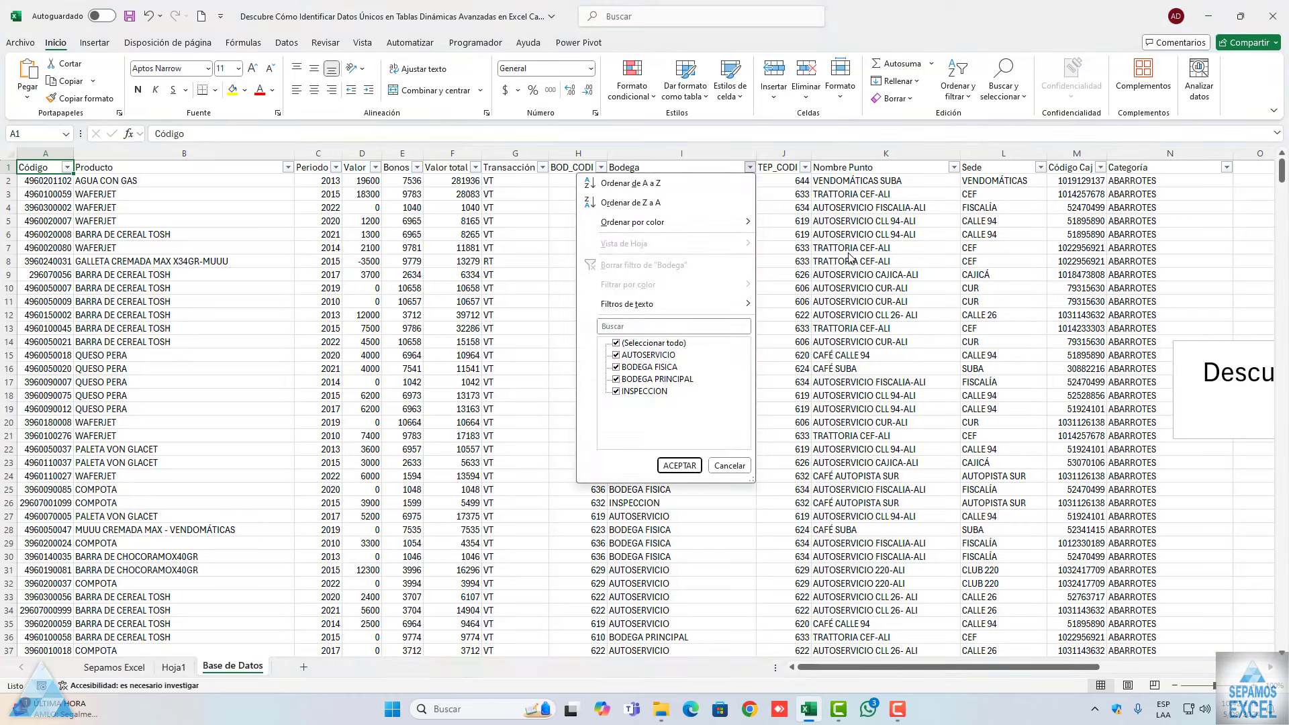
pyautogui.click(849, 258)
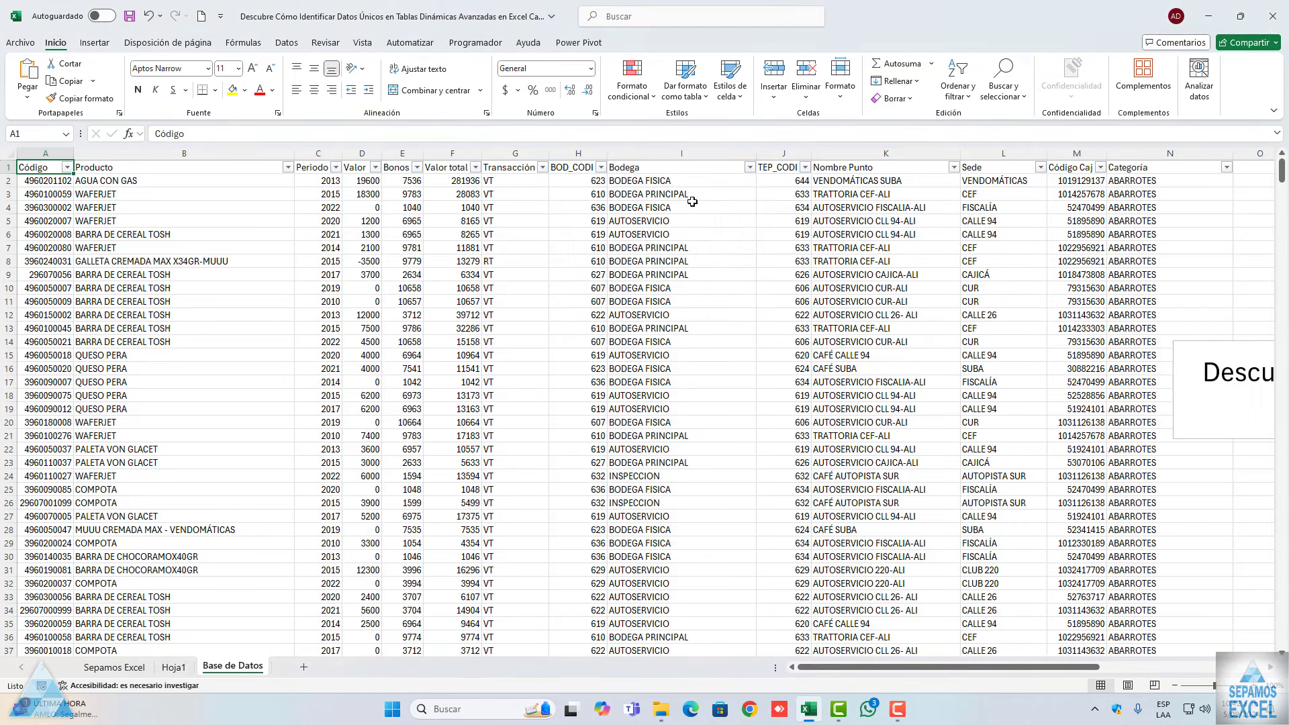
pyautogui.click(173, 666)
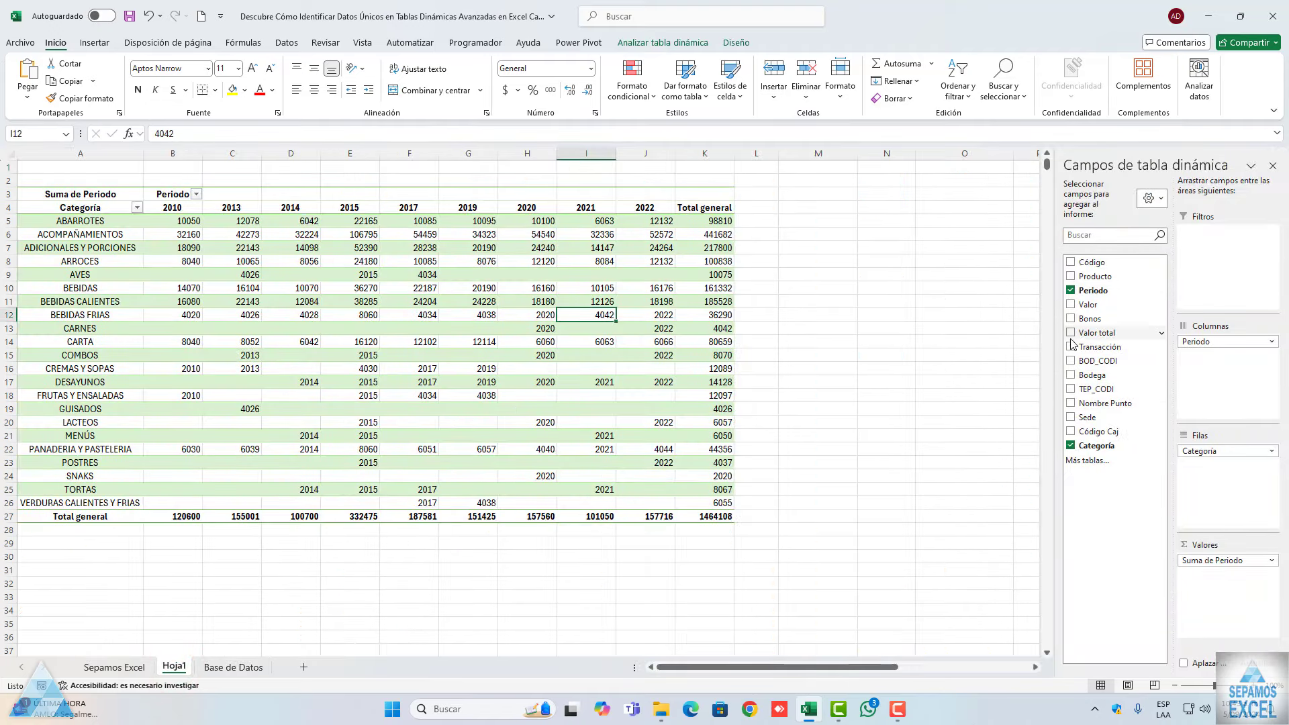
# Add Bodega under Categoría in the rows and scroll through the per-category totals
pyautogui.click(1071, 375)
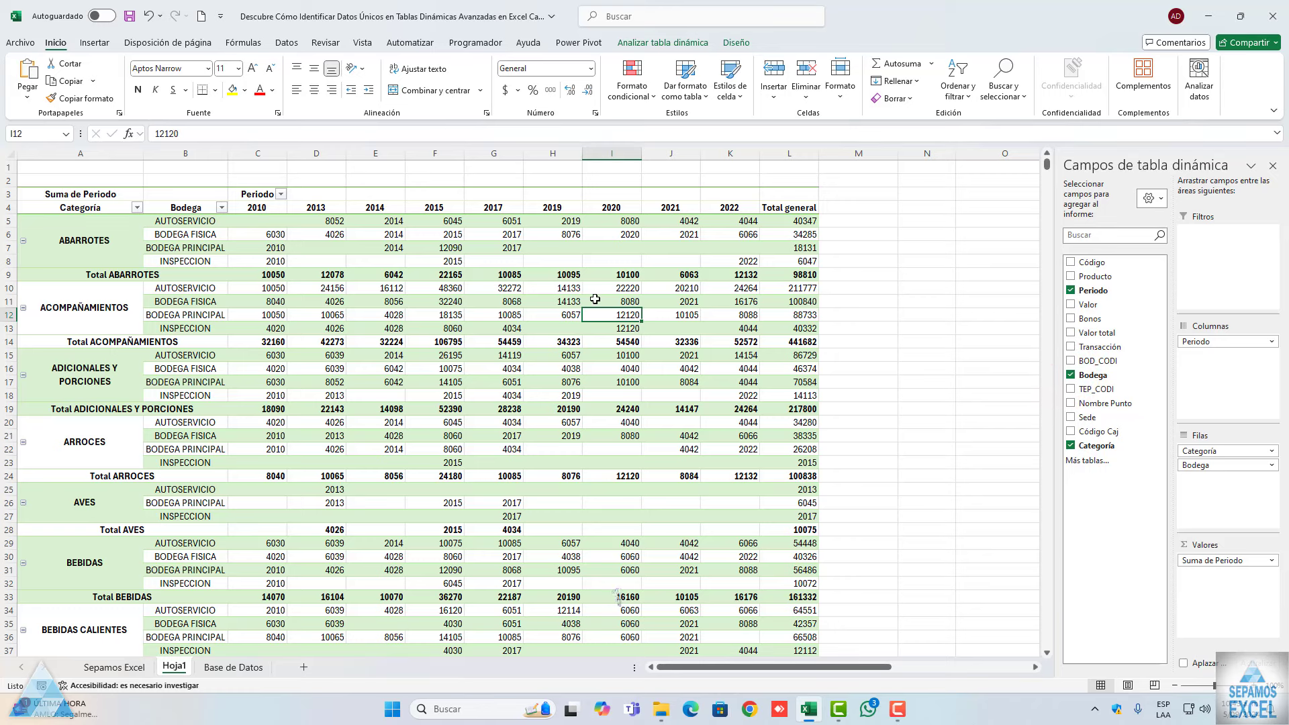
pyautogui.scroll(-5, 388, 342)
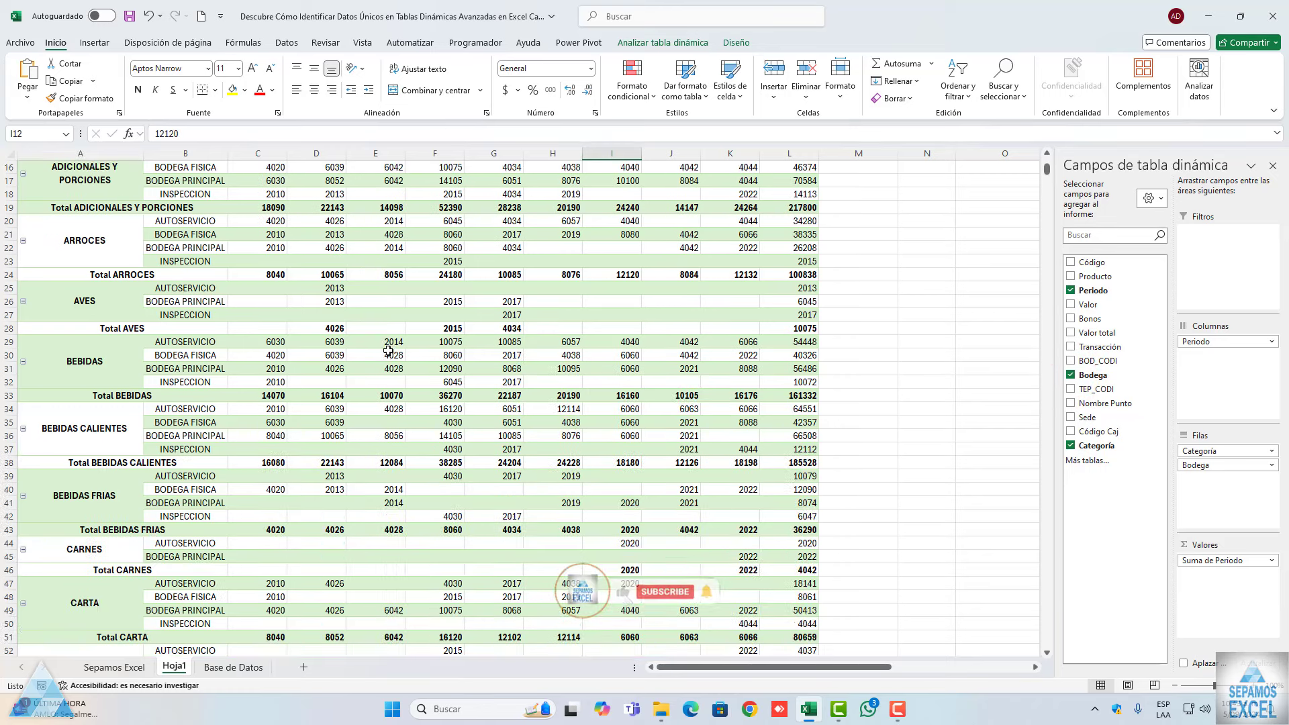
pyautogui.scroll(-5, 388, 350)
pyautogui.scroll(-7, 388, 350)
pyautogui.scroll(-7, 388, 350)
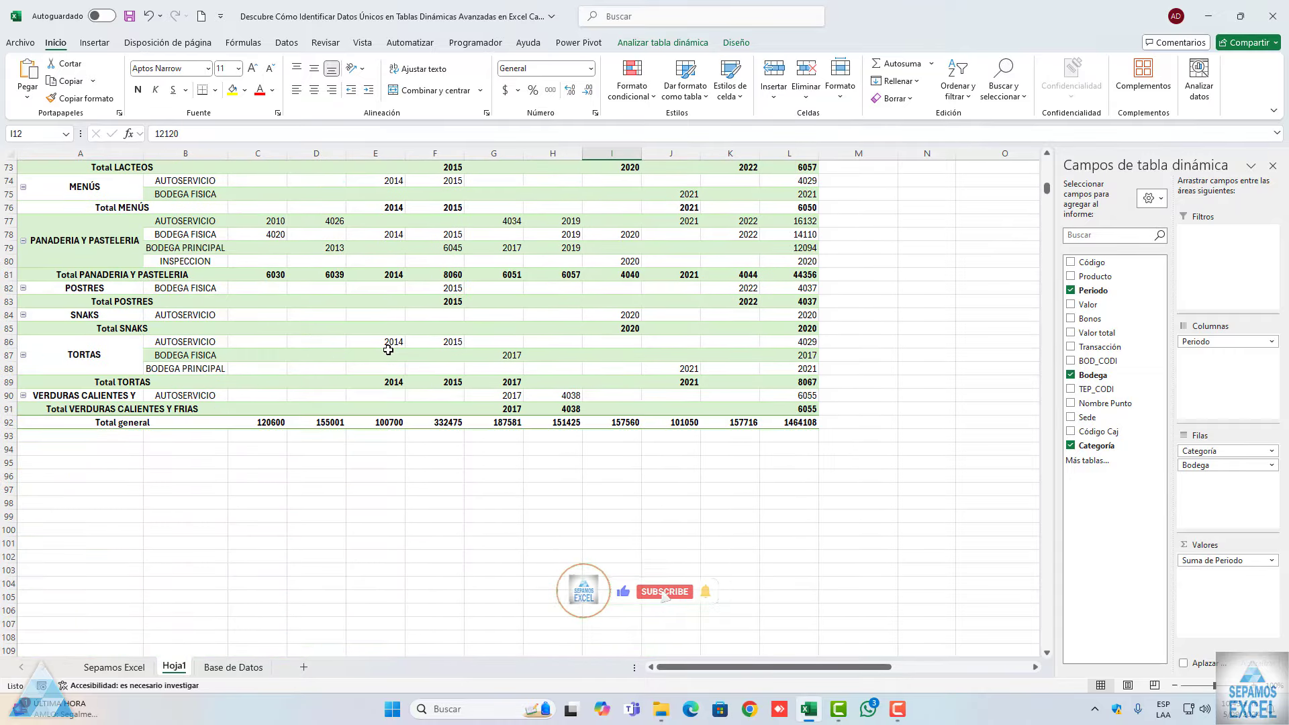
pyautogui.scroll(7, 388, 350)
pyautogui.scroll(7, 388, 350)
pyautogui.scroll(6, 388, 350)
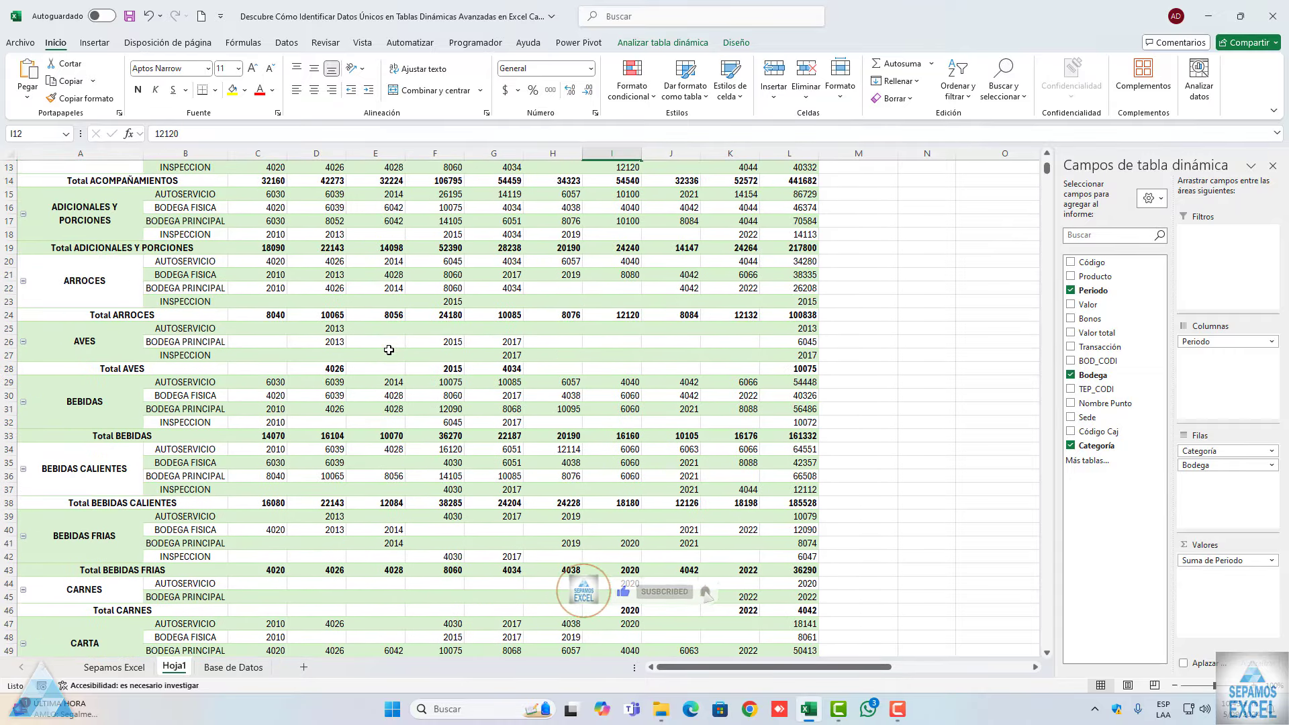
pyautogui.scroll(4, 388, 350)
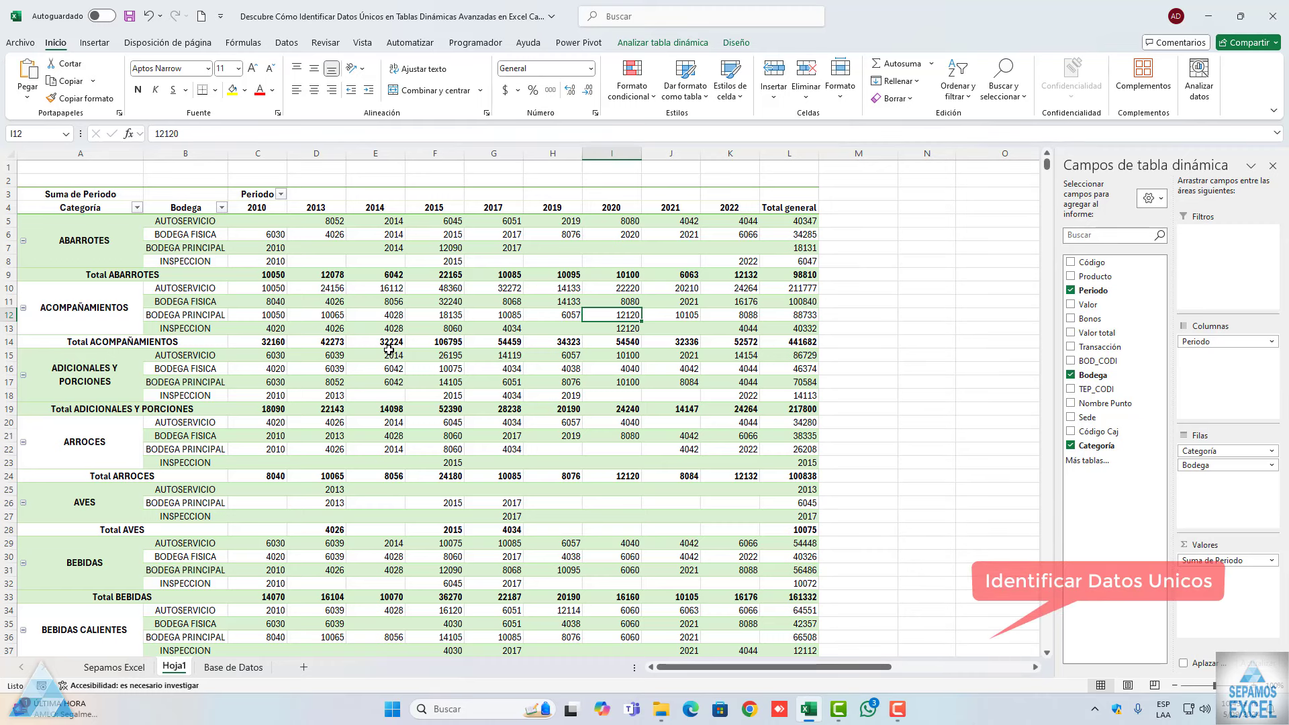
# Turn off Merge and center cells with labels in the PivotTable Options
pyautogui.rightClick(44, 236)
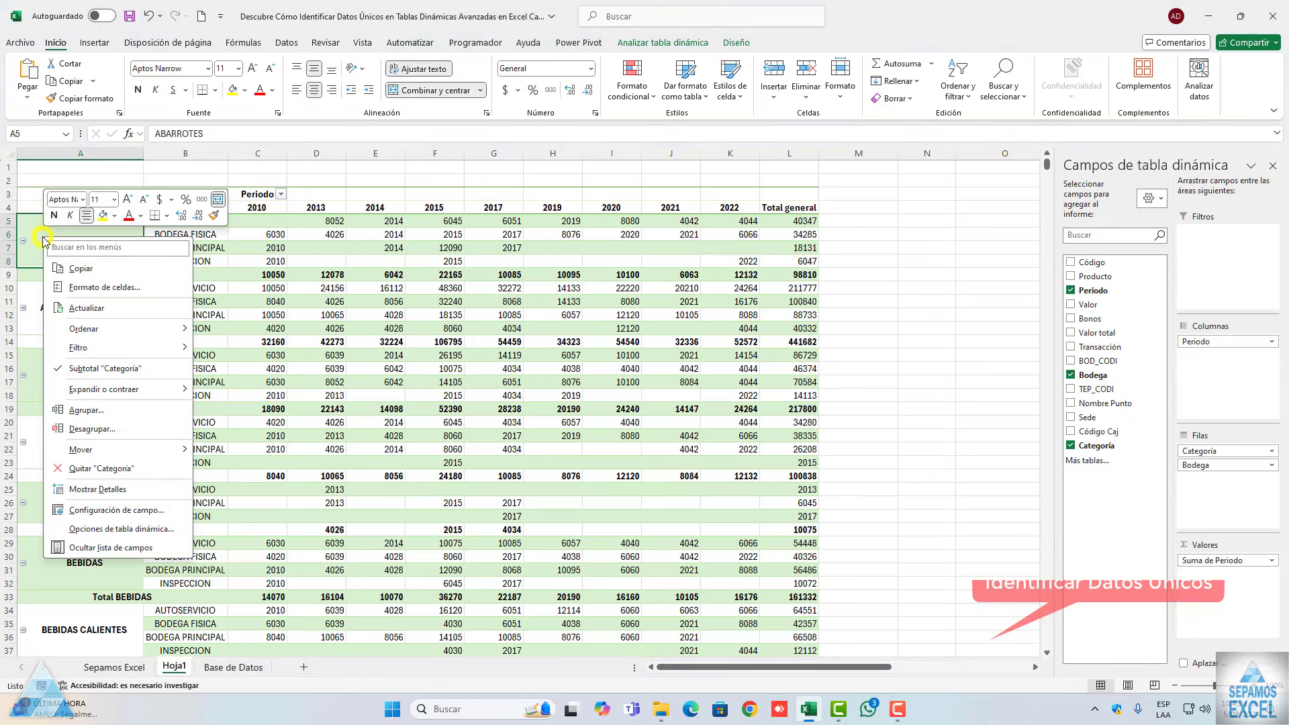
pyautogui.click(133, 526)
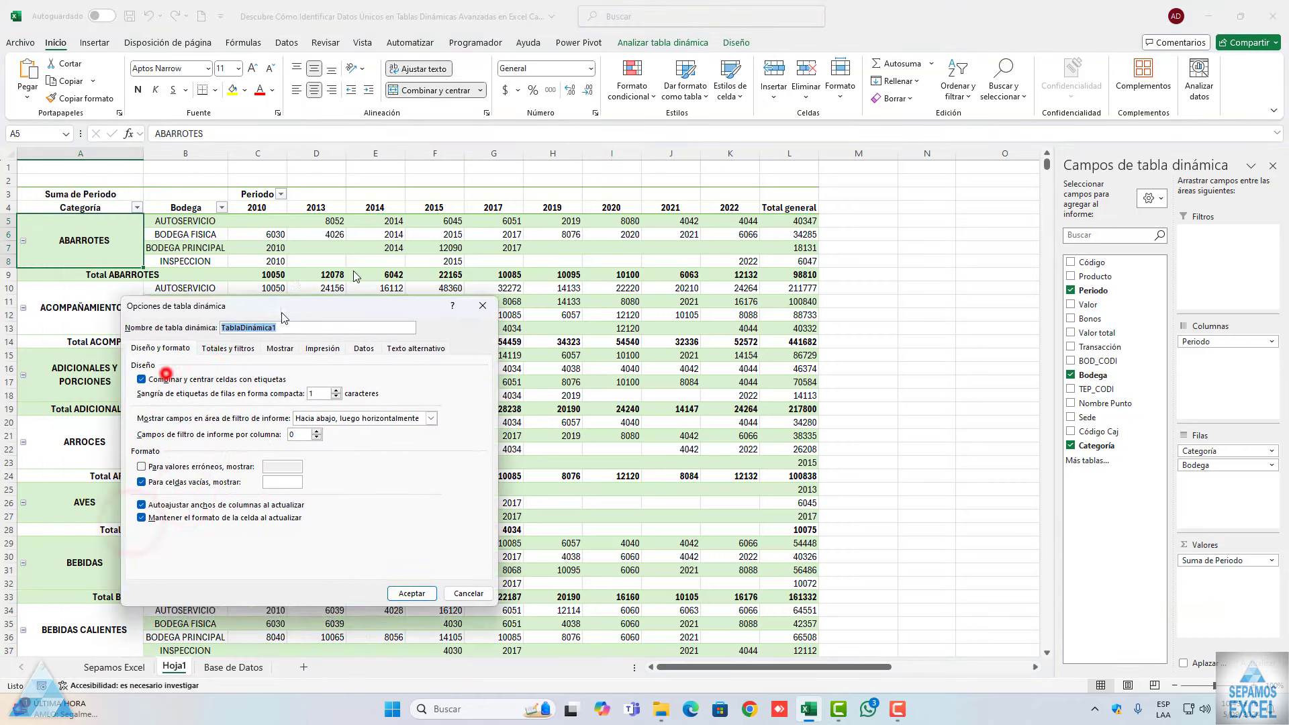
pyautogui.click(214, 338)
pyautogui.click(483, 551)
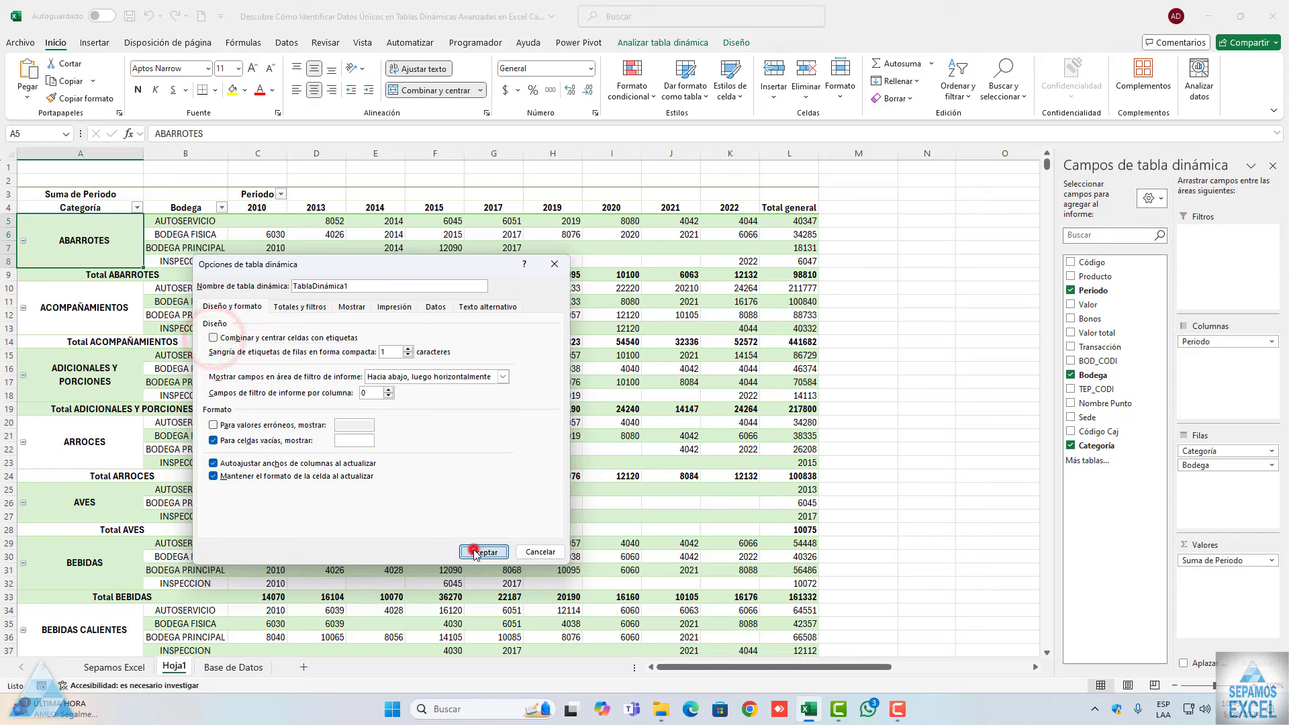
pyautogui.click(335, 337)
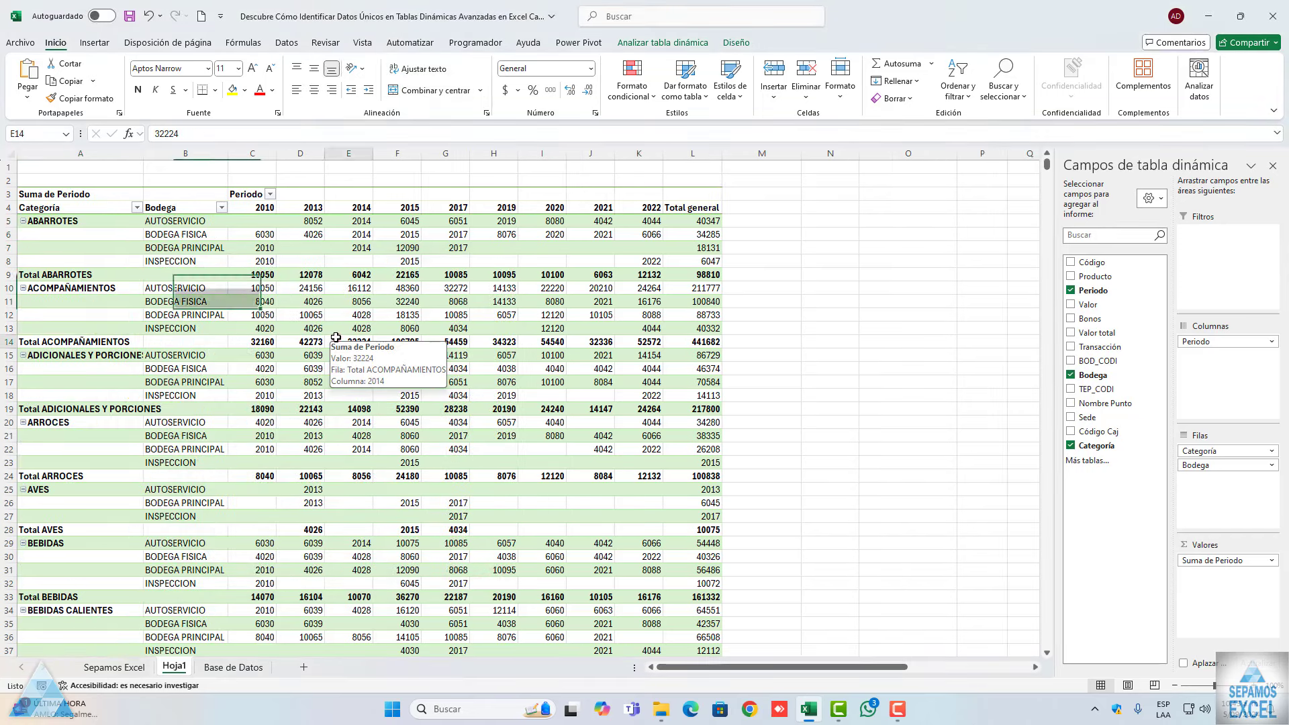
pyautogui.click(77, 244)
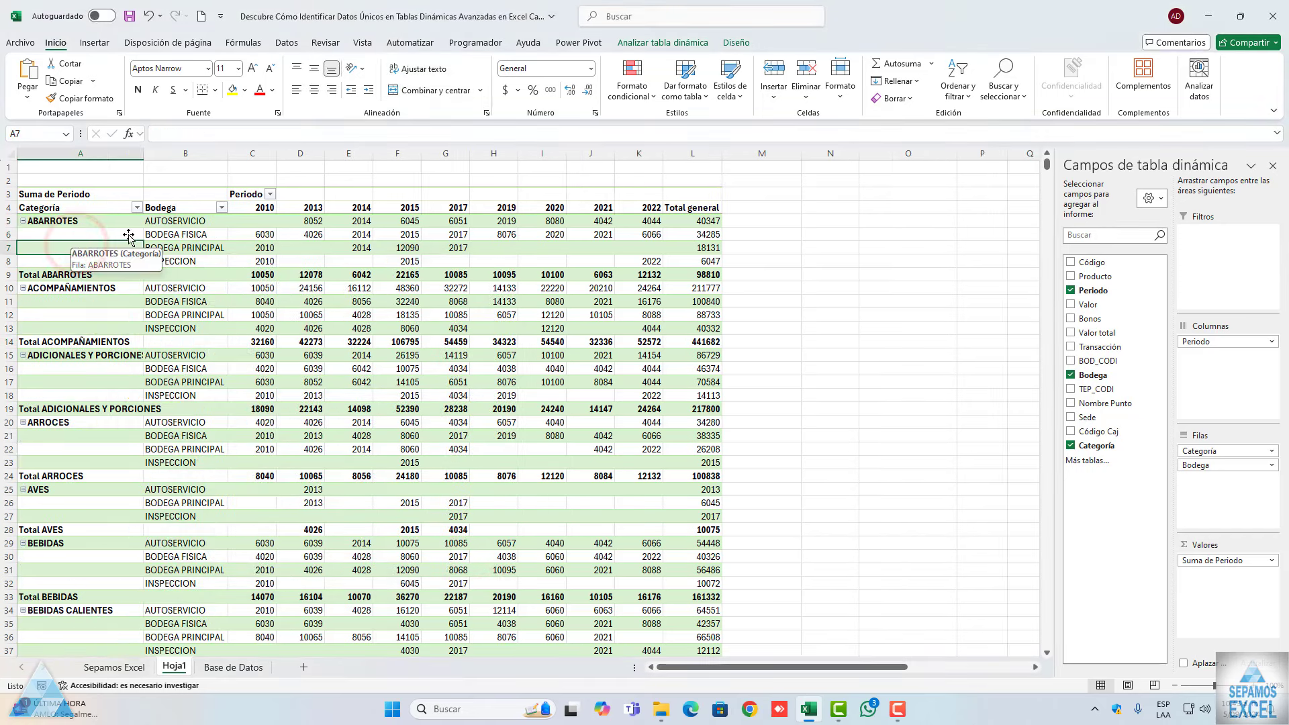
# Remove banded rows and switch the pivot report layout to compact form
pyautogui.click(735, 42)
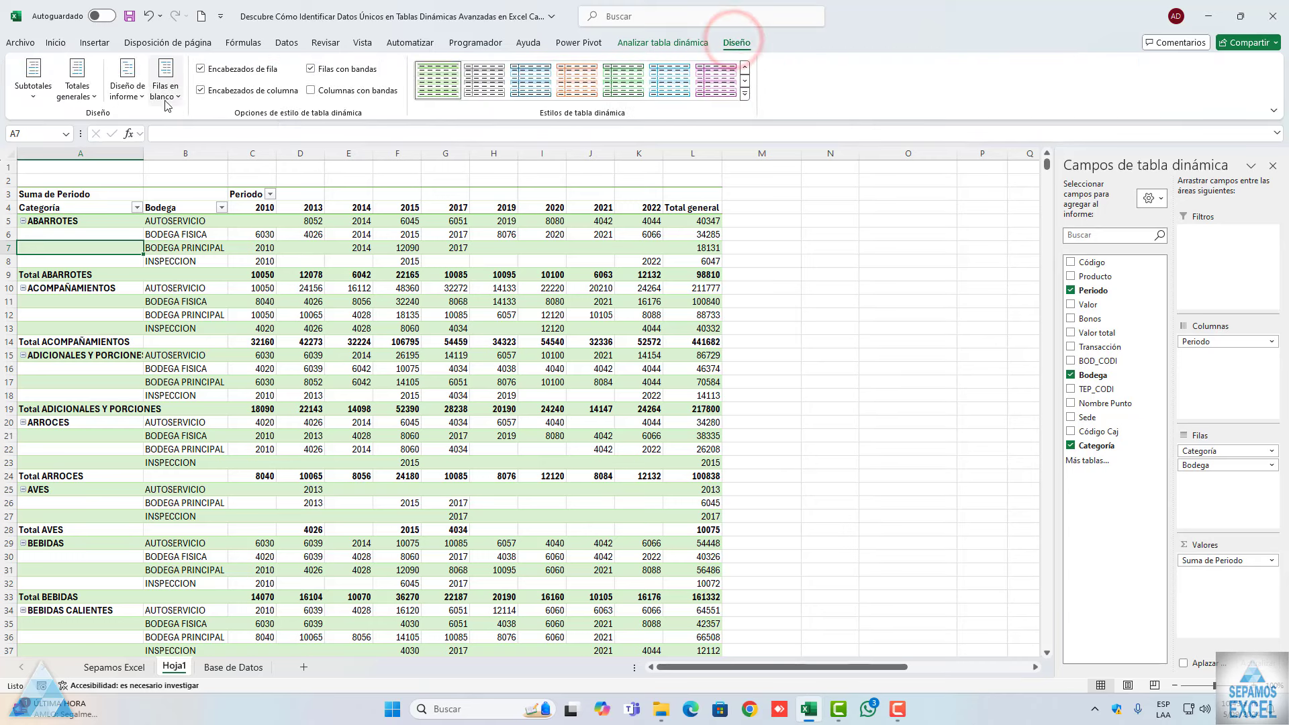
pyautogui.click(311, 69)
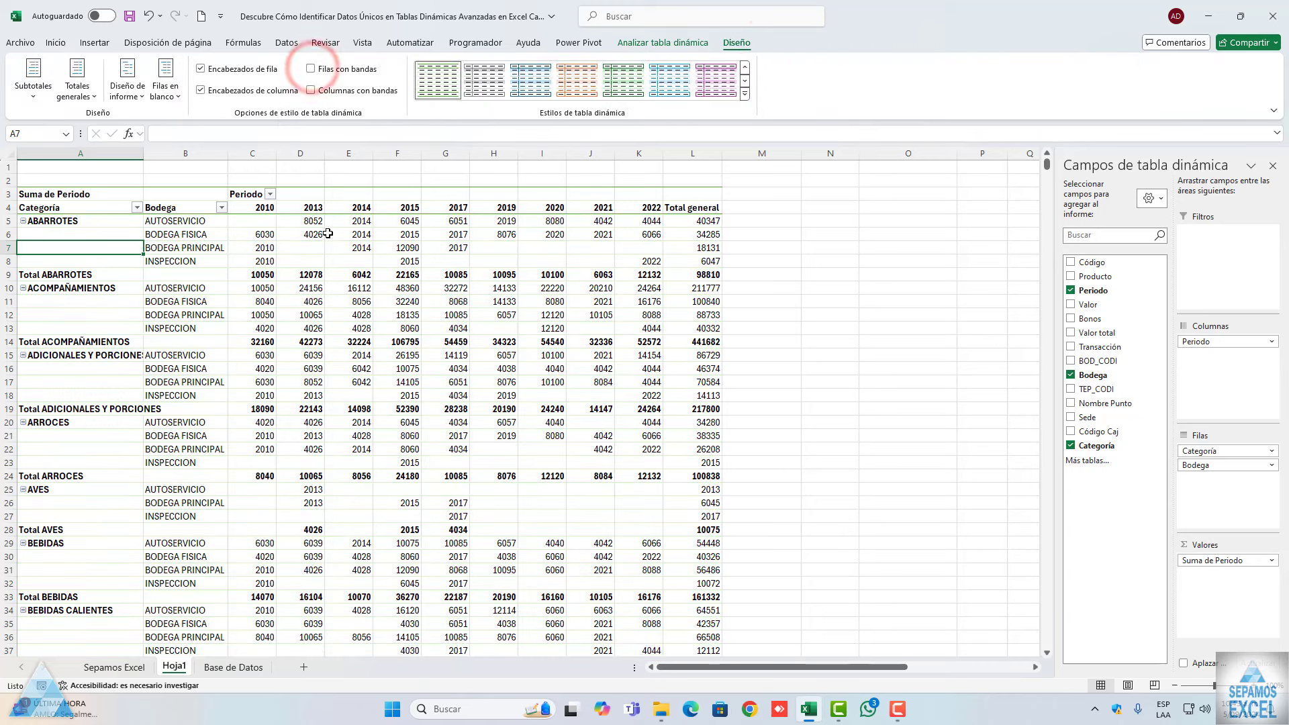
pyautogui.click(138, 101)
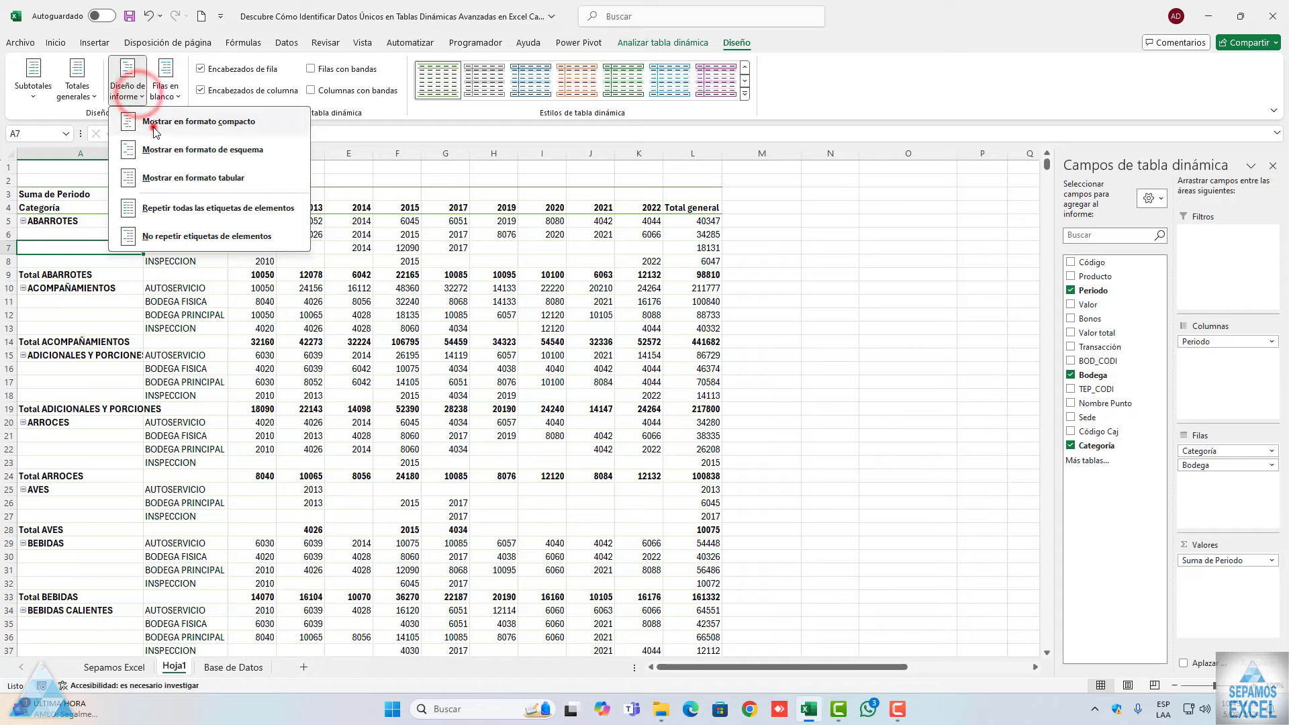
pyautogui.click(151, 126)
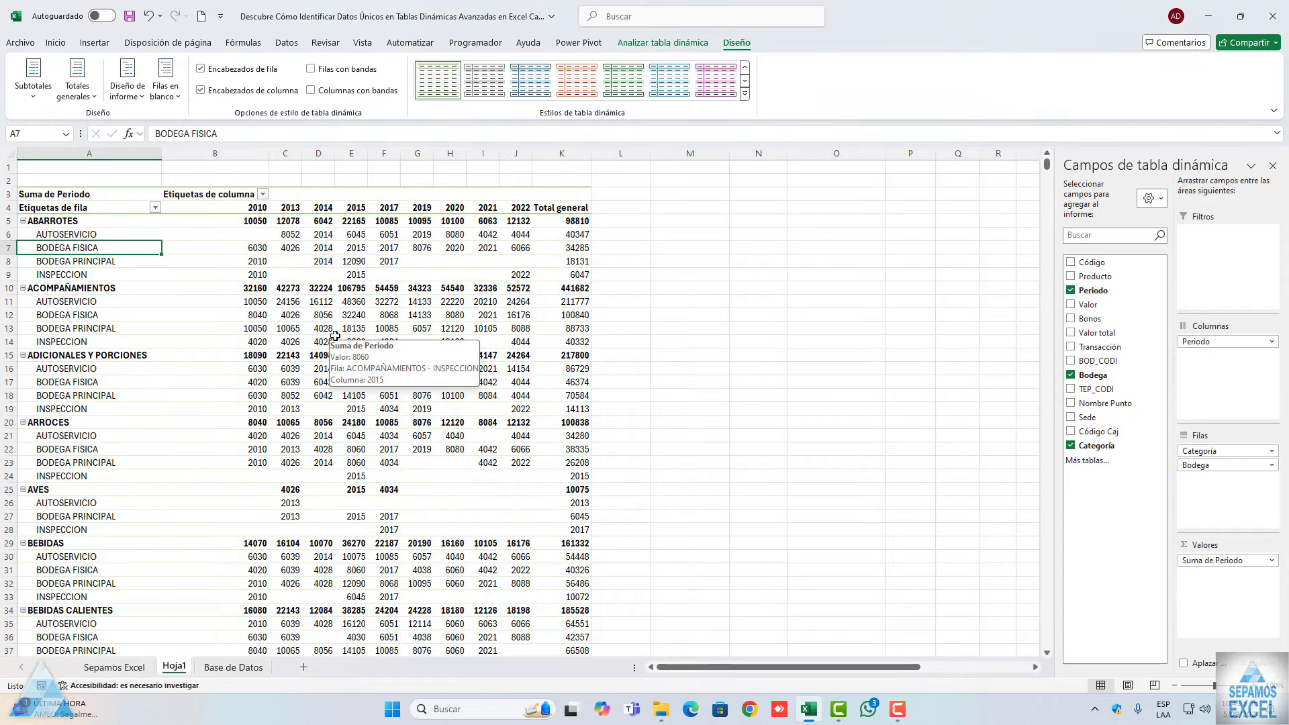
pyautogui.scroll(-6, 334, 336)
pyautogui.scroll(-6, 410, 351)
pyautogui.scroll(12, 411, 351)
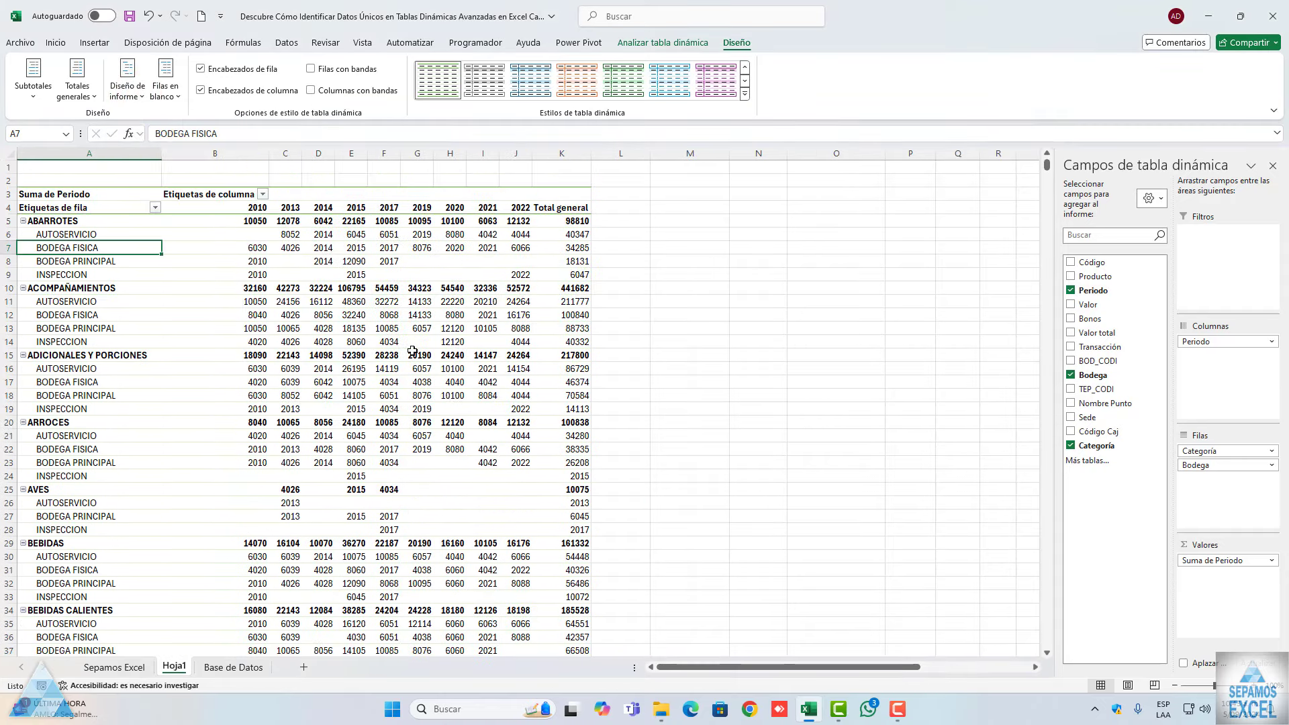
# Add Código to the pivot and move it from Values into Rows beneath Bodega
pyautogui.click(1071, 263)
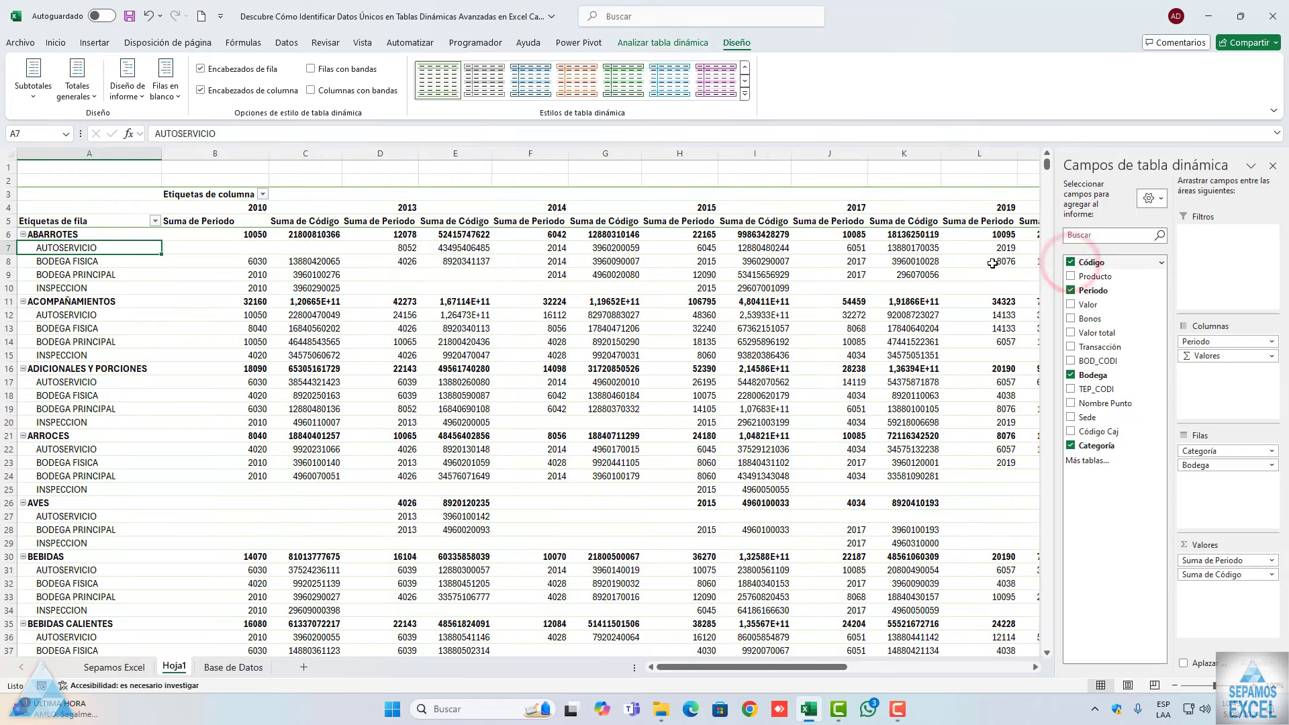
pyautogui.click(640, 181)
pyautogui.click(872, 302)
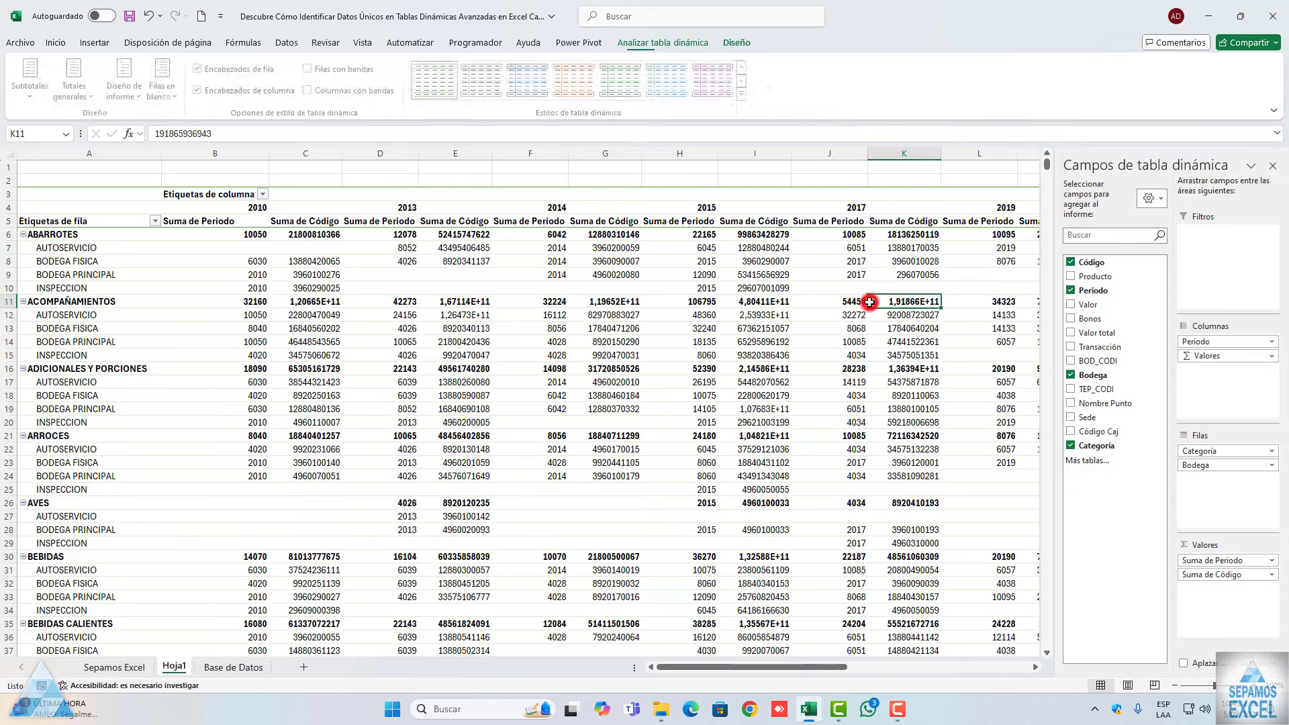
pyautogui.moveTo(1202, 577); pyautogui.dragTo(1212, 480)
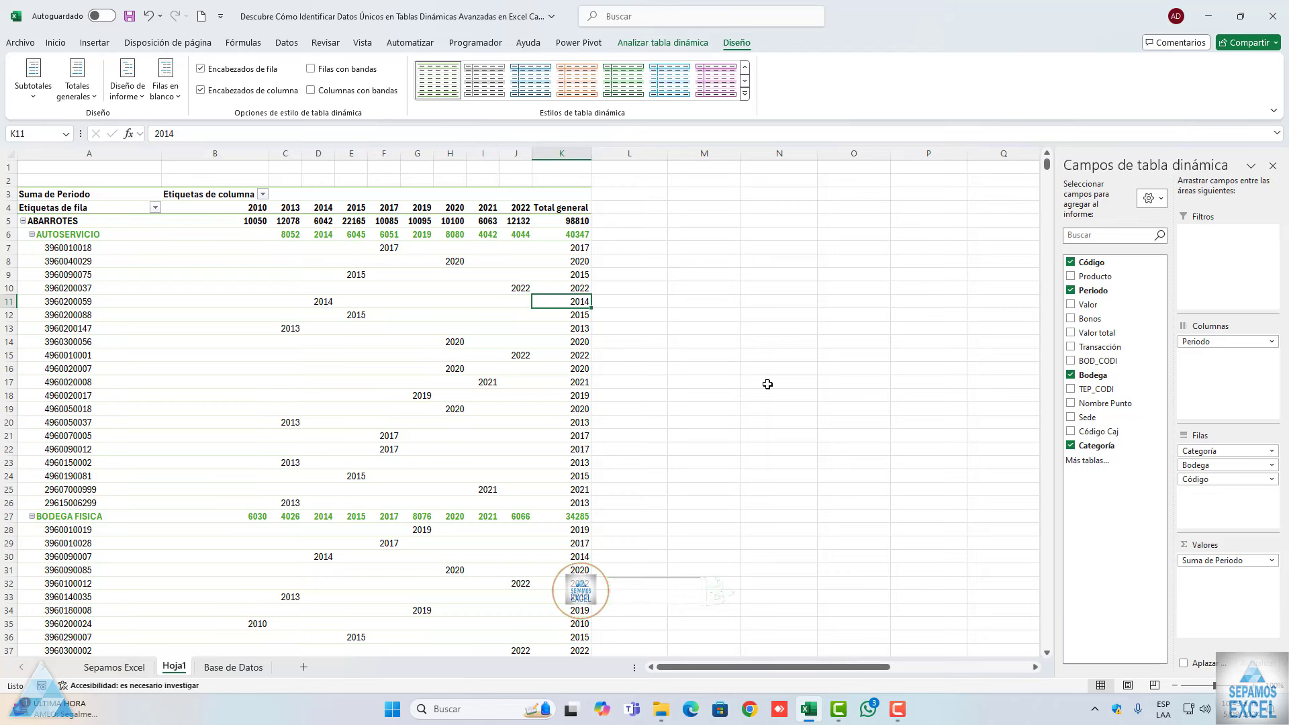
# Review the product codes listed per Bodega and select the 2019 value for ABARROTES AUTOSERVICIO
pyautogui.scroll(-5, 306, 365)
pyautogui.scroll(-6, 306, 365)
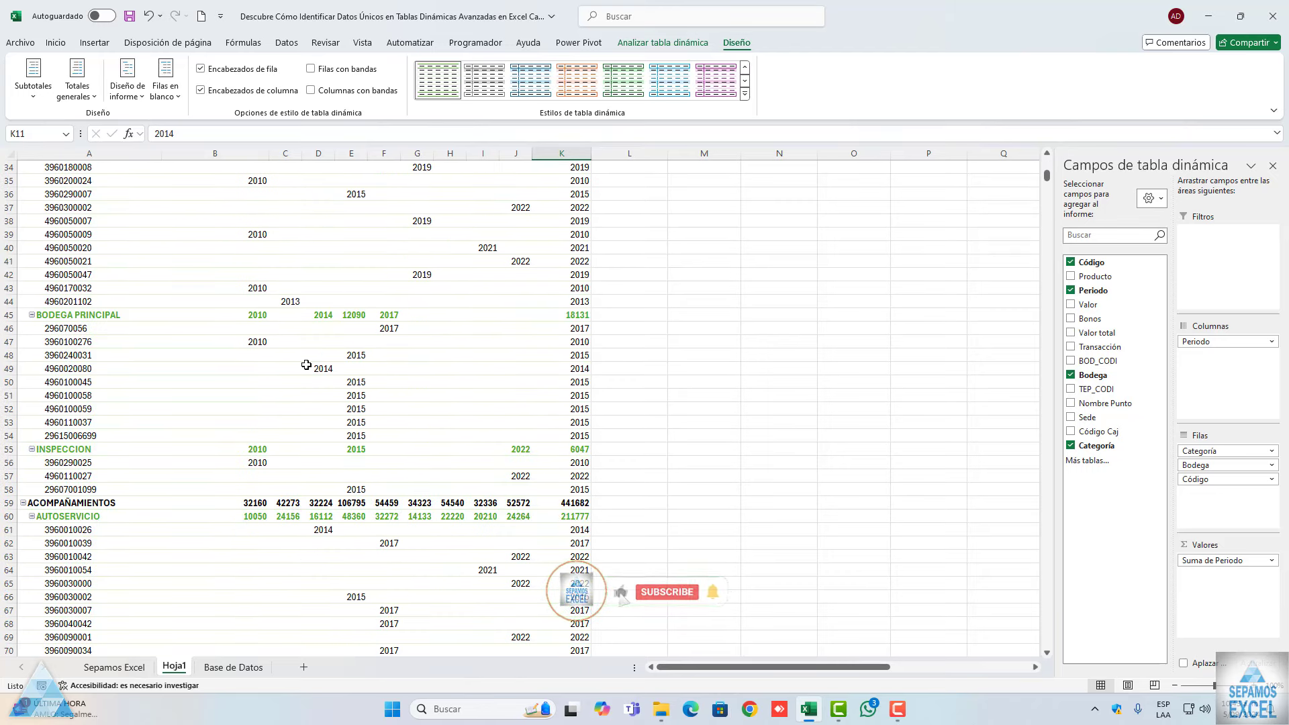
pyautogui.scroll(-6, 306, 365)
pyautogui.scroll(-6, 307, 364)
pyautogui.scroll(-6, 307, 365)
pyautogui.scroll(-10, 307, 365)
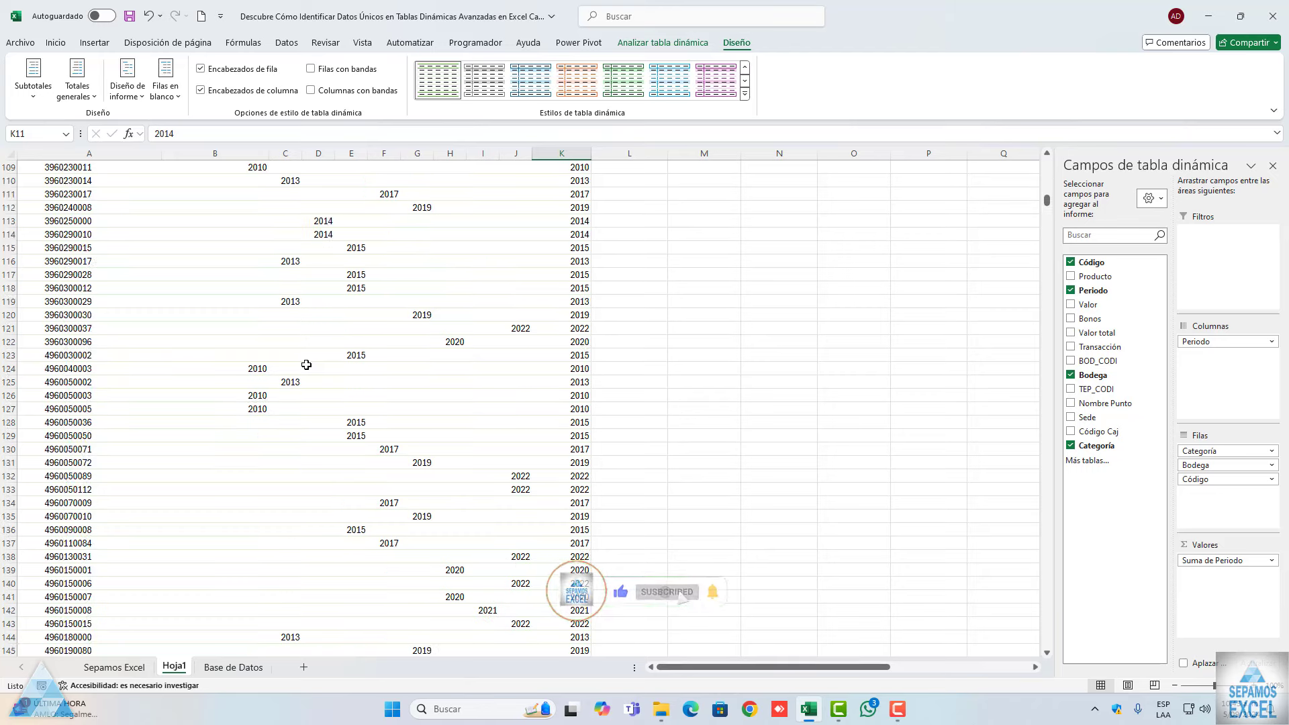
pyautogui.scroll(-10, 306, 364)
pyautogui.scroll(-5, 306, 364)
pyautogui.scroll(20, 306, 364)
pyautogui.scroll(5, 306, 367)
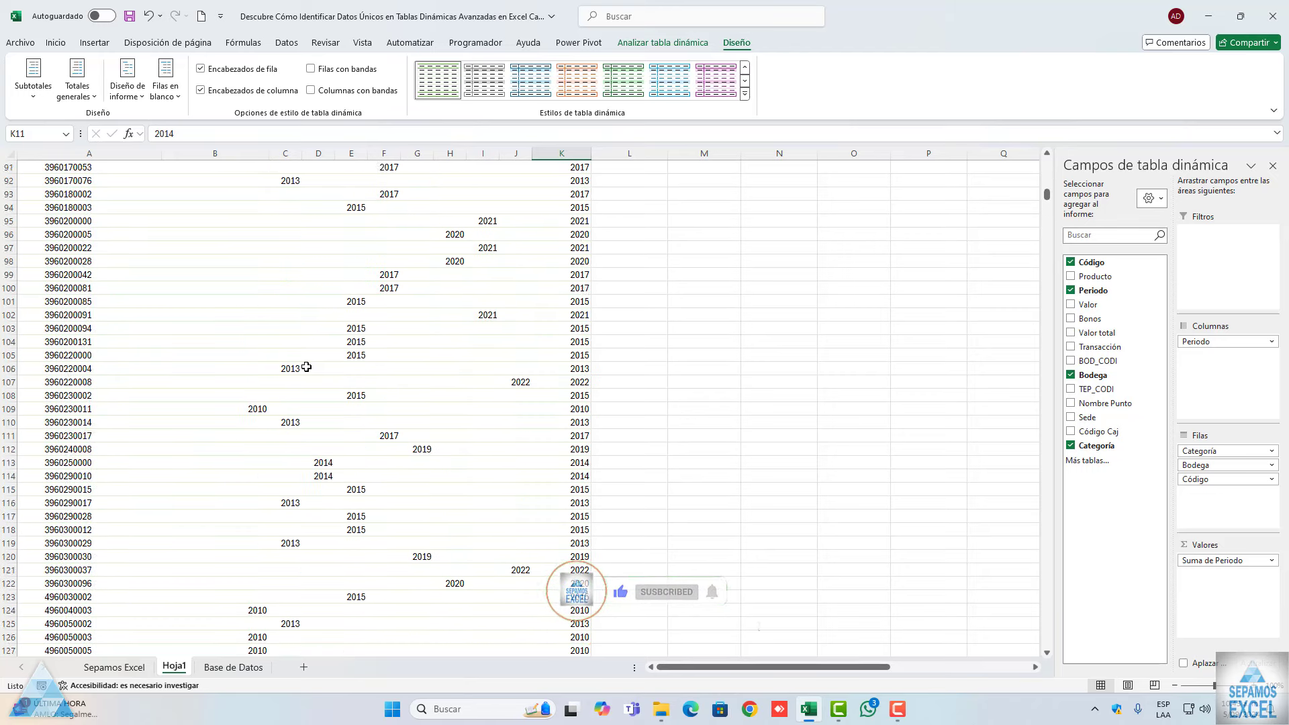
pyautogui.scroll(10, 306, 366)
pyautogui.scroll(10, 306, 367)
pyautogui.scroll(10, 306, 367)
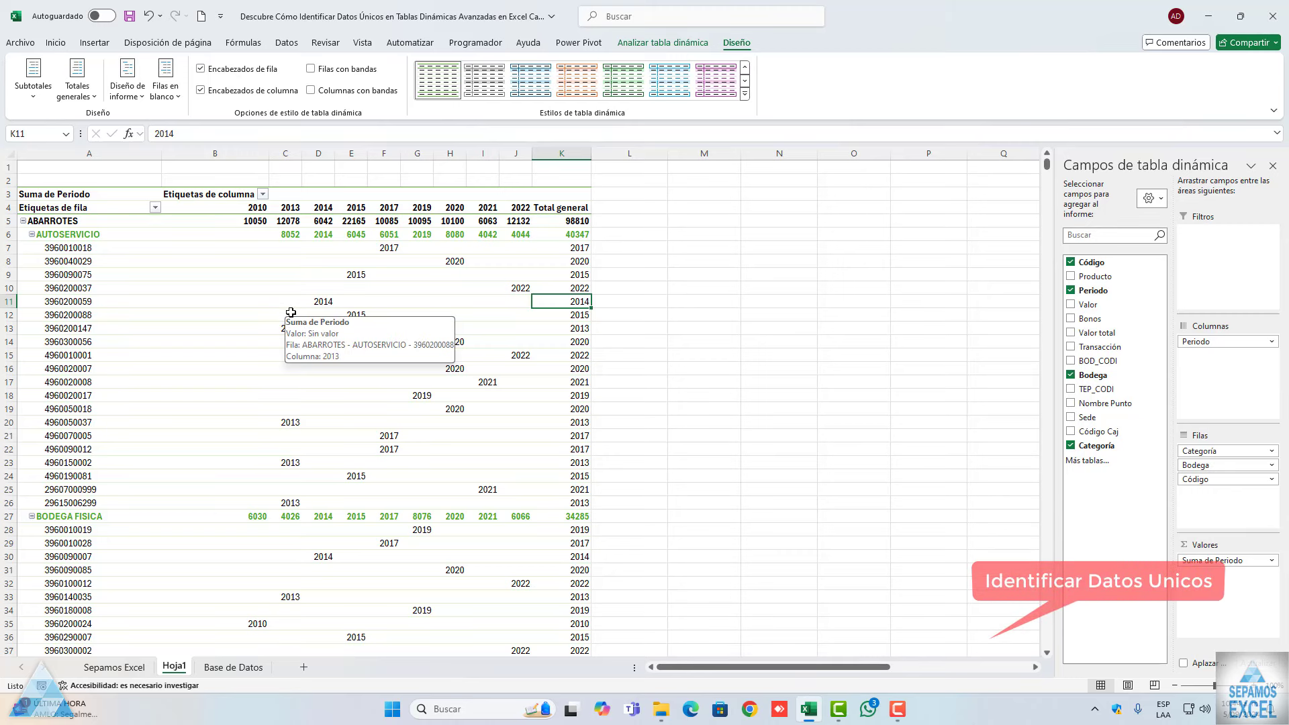
pyautogui.click(411, 235)
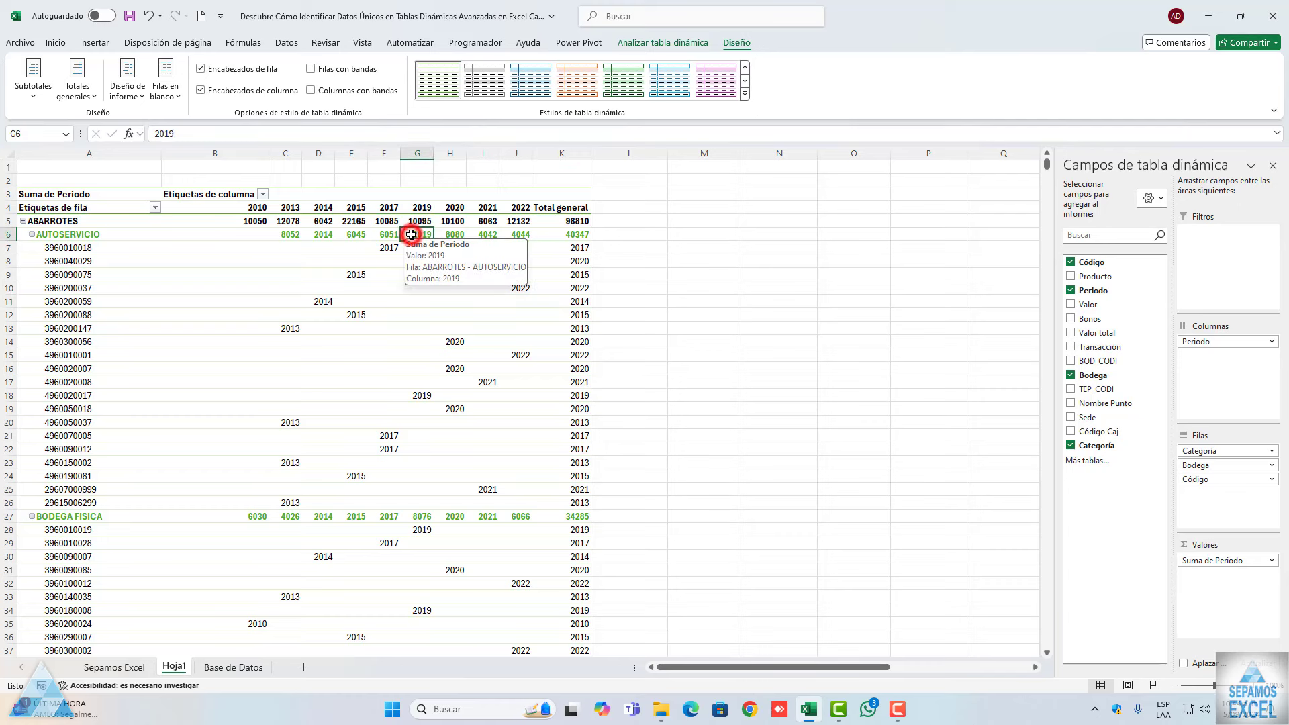